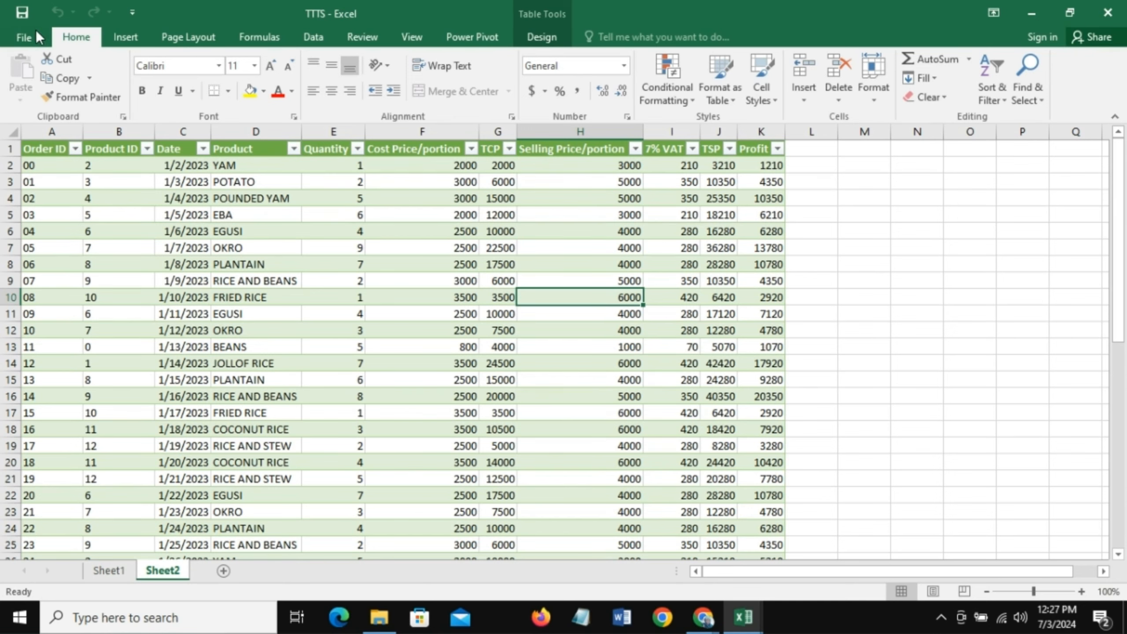
# - Enable the Microsoft Power Pivot for Excel add-in among the COM add-ins in the program options
pyautogui.click(25, 36)
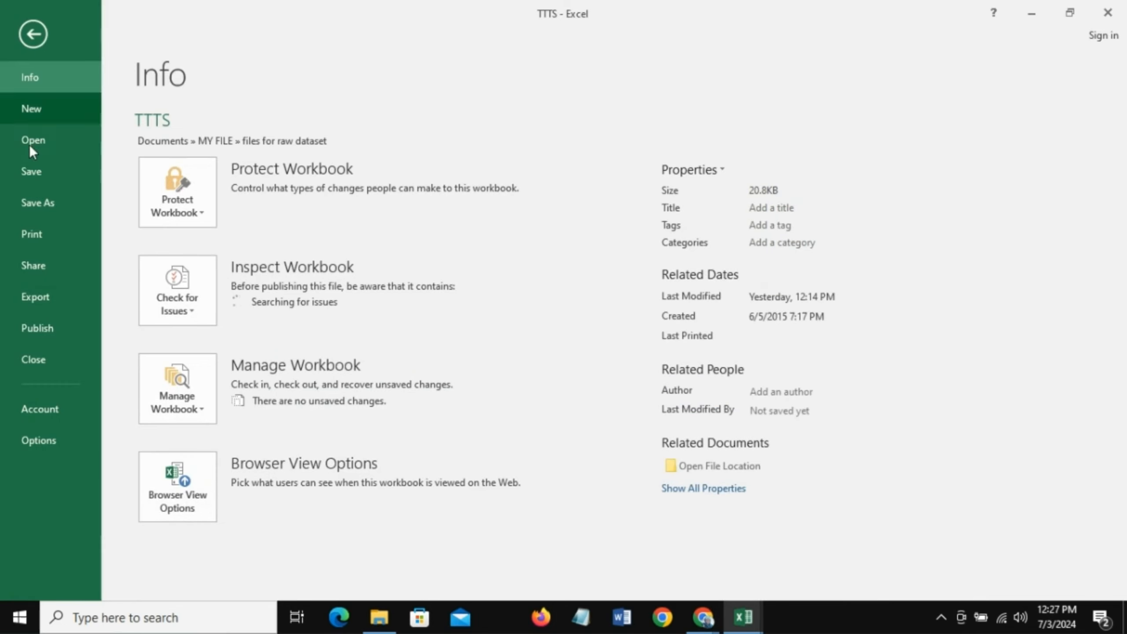
pyautogui.click(33, 444)
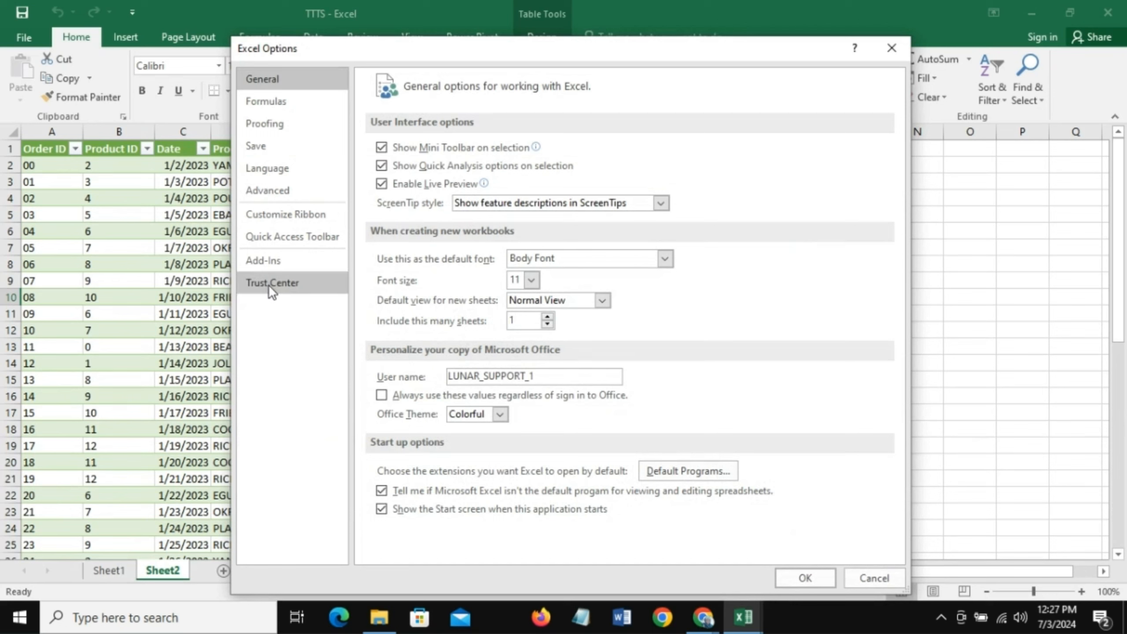
pyautogui.click(262, 261)
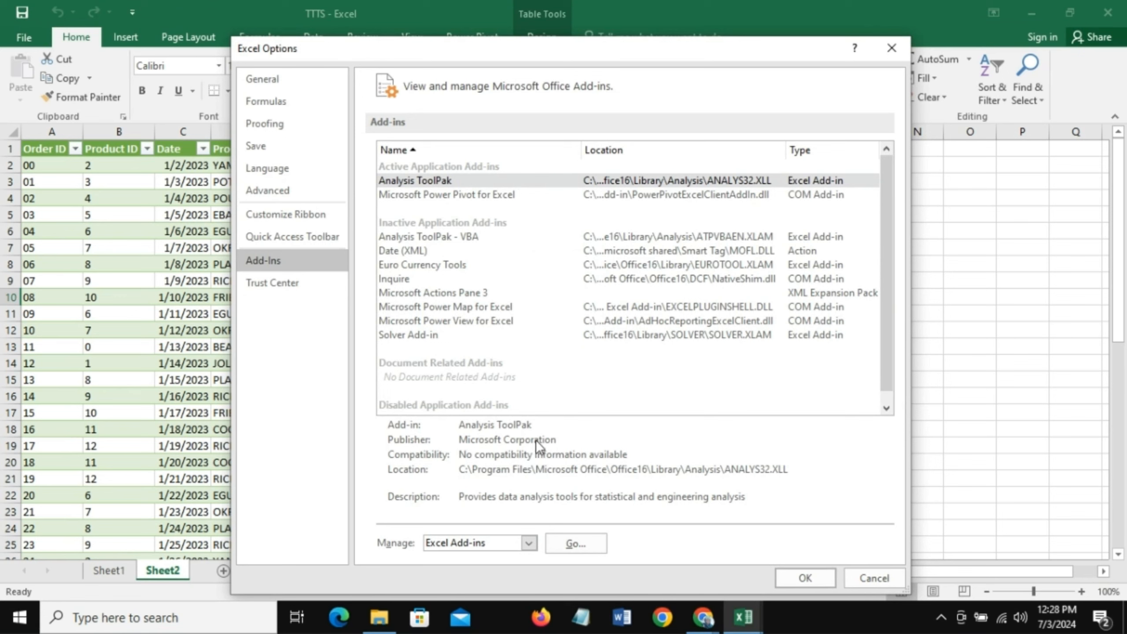
pyautogui.click(529, 543)
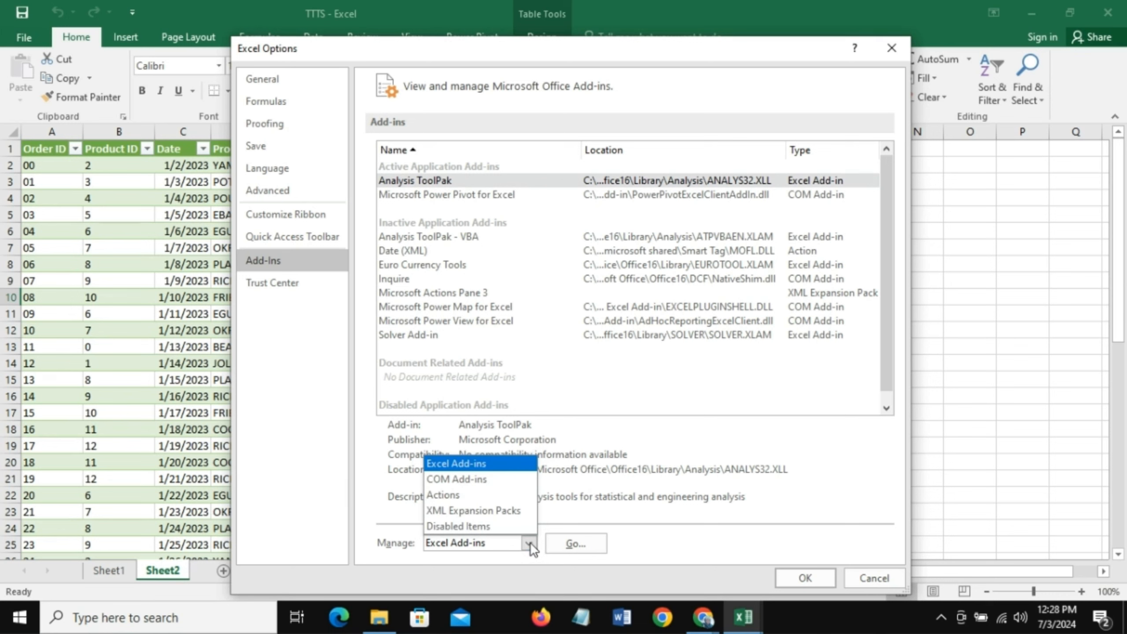
pyautogui.click(483, 483)
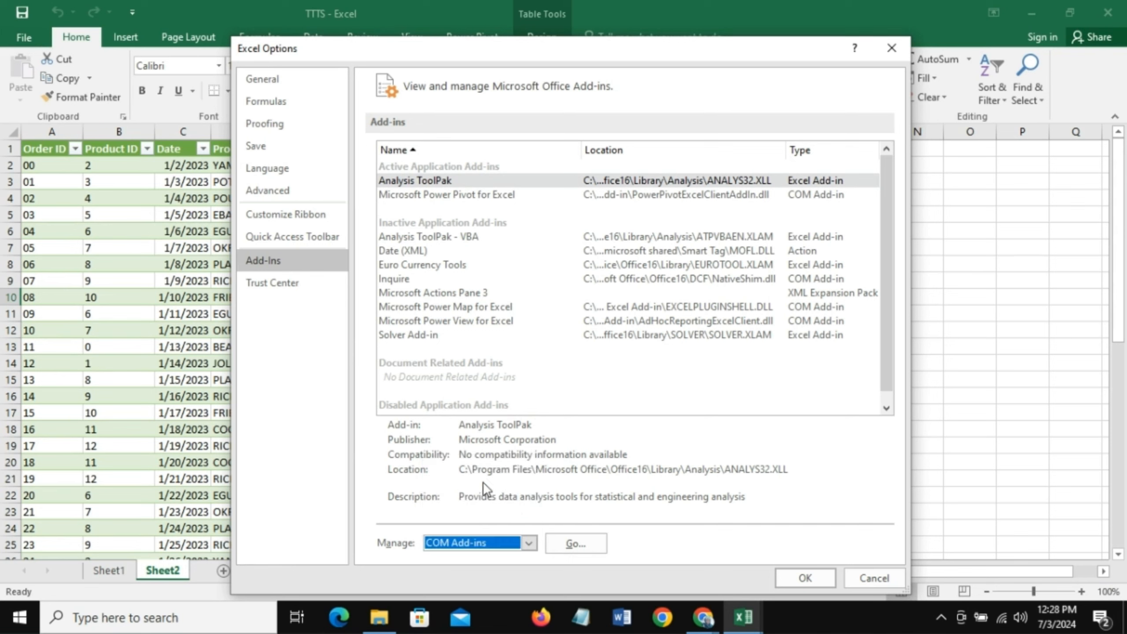
pyautogui.click(586, 545)
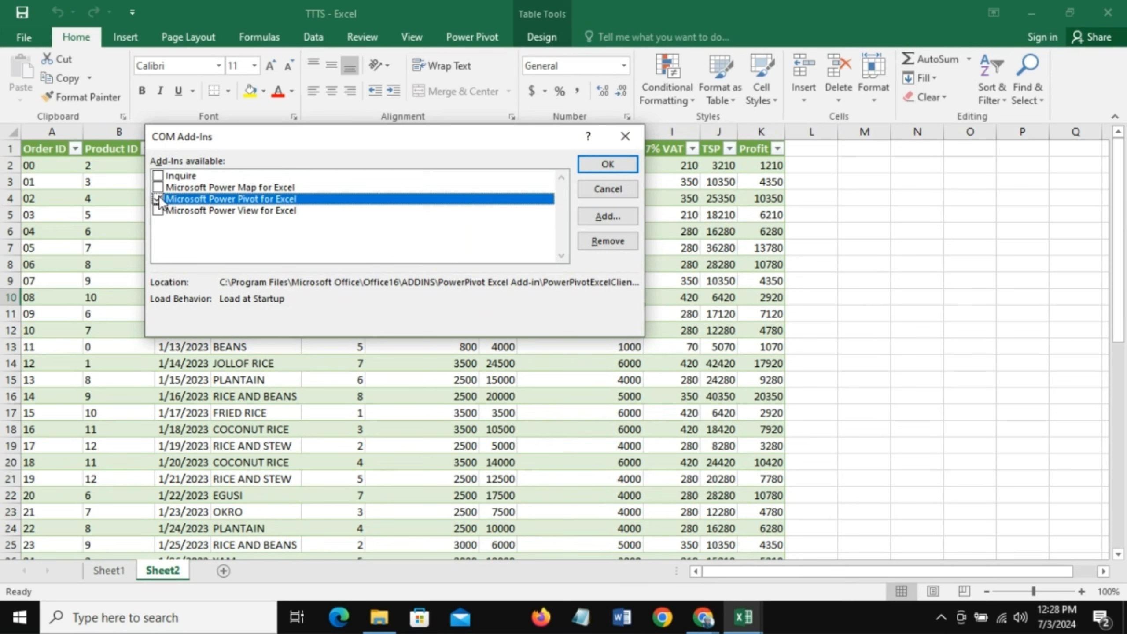
pyautogui.click(606, 165)
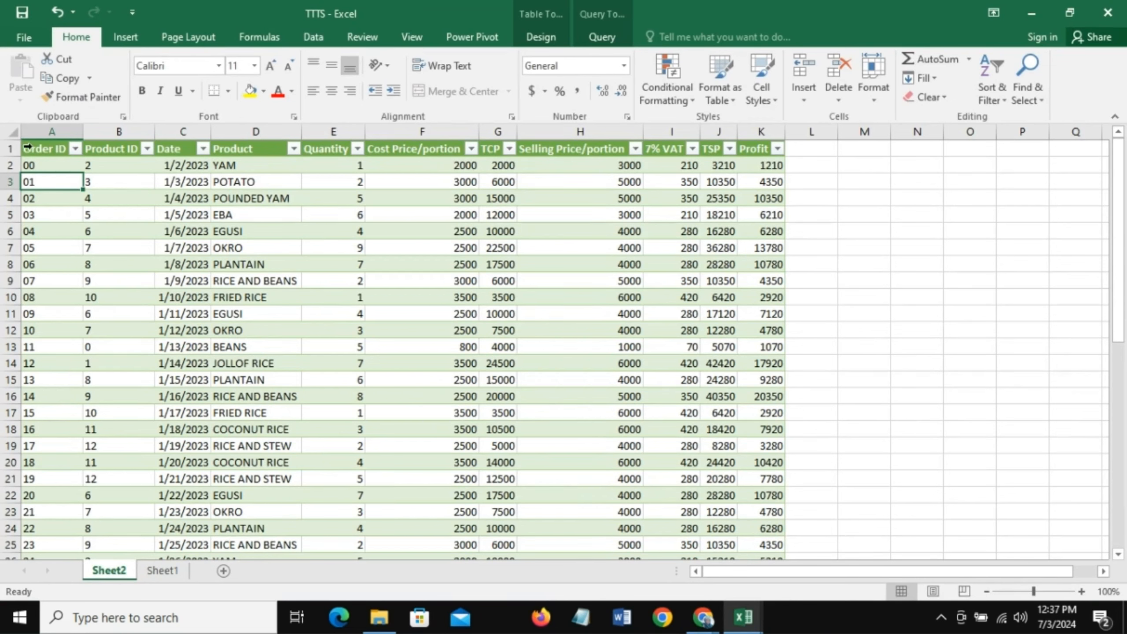
# - Create a PivotTable from the Sheet1 table on a new worksheet and add its data to the Data Model
pyautogui.click(125, 37)
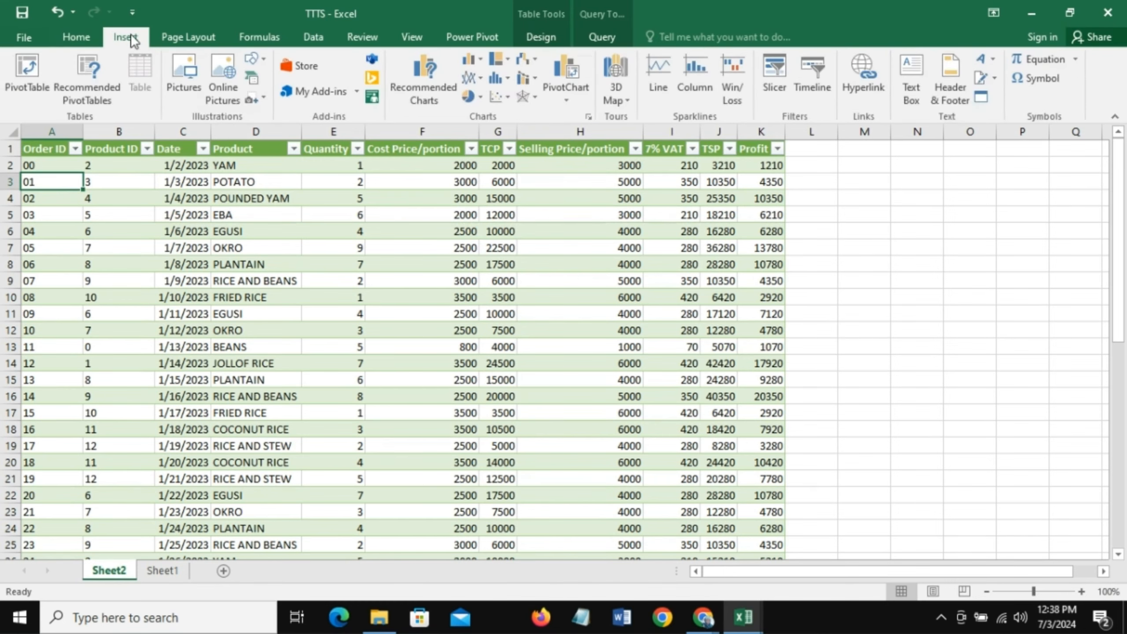
pyautogui.click(18, 76)
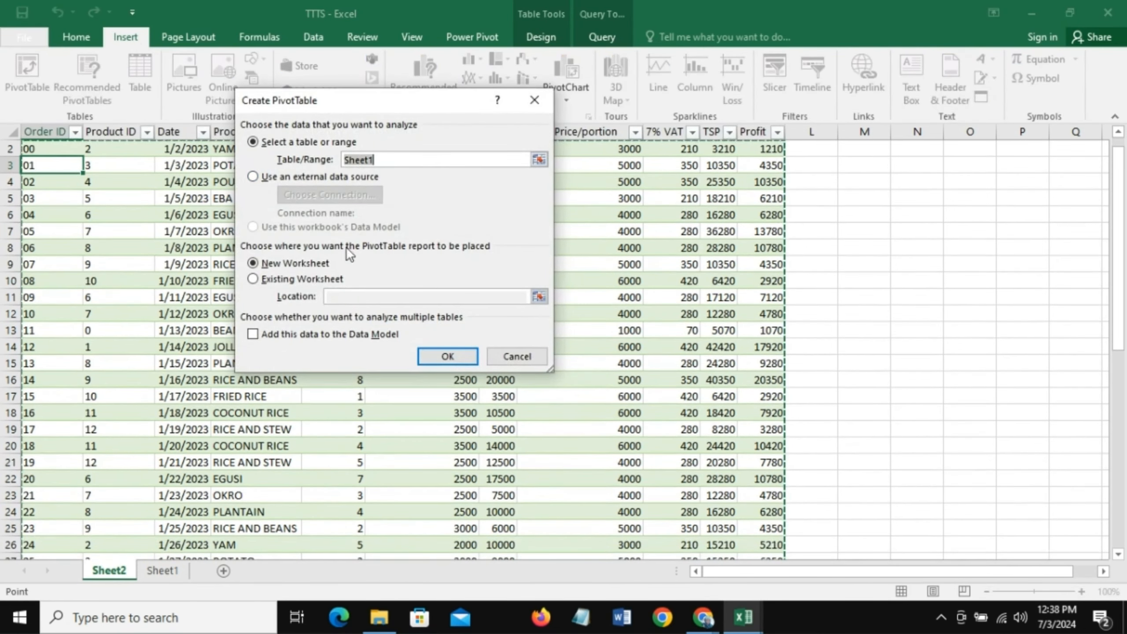
pyautogui.click(254, 336)
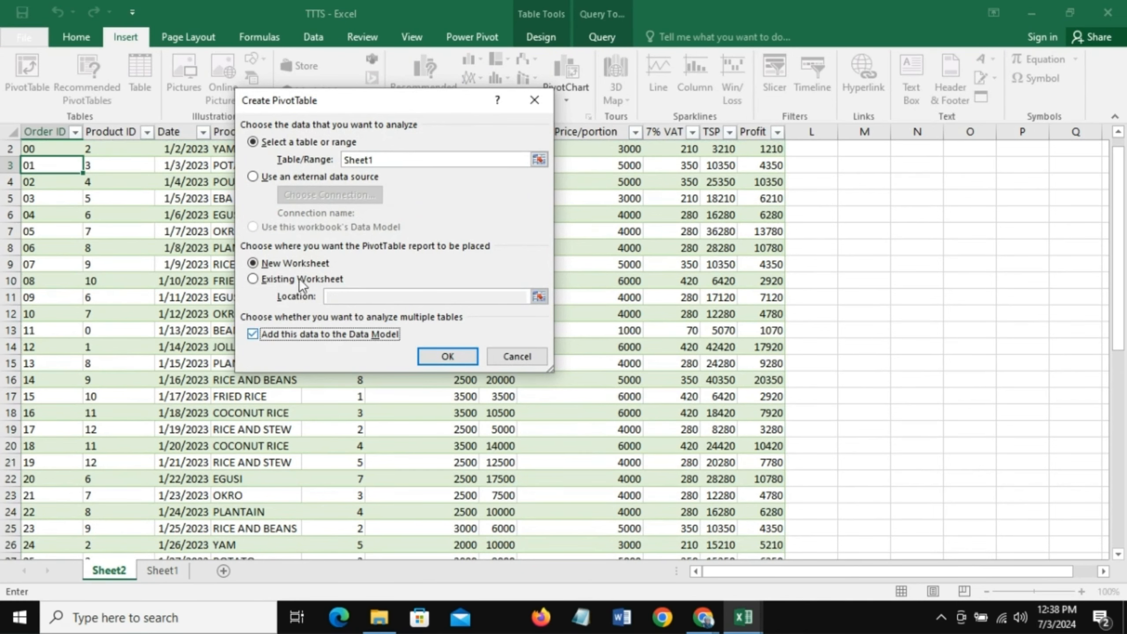
pyautogui.click(447, 356)
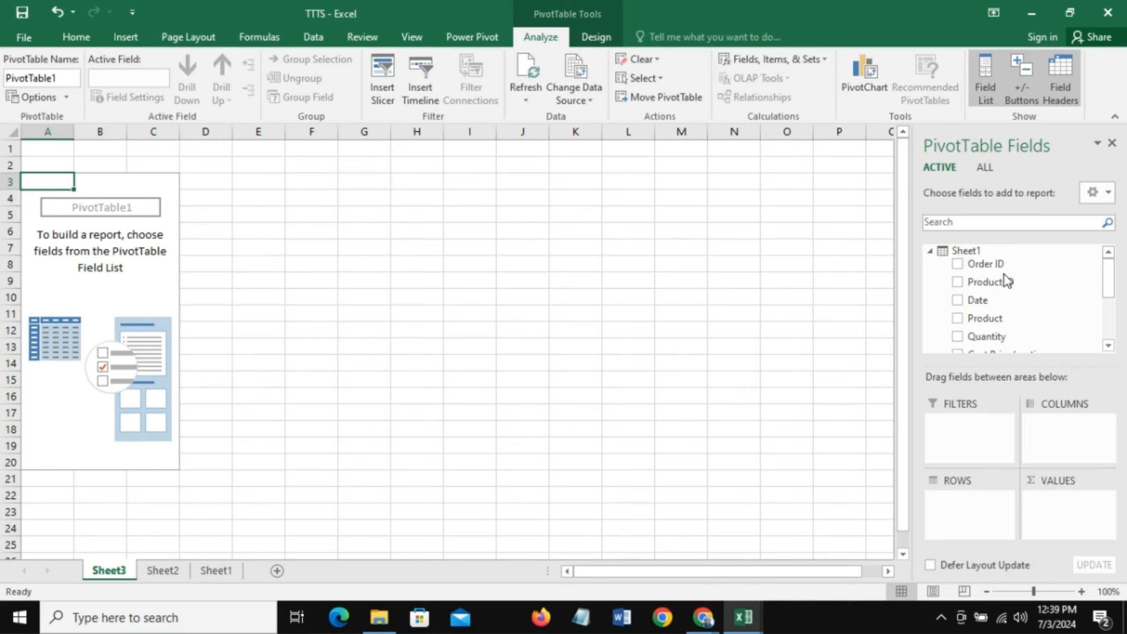
# - Add the Order ID, TSP, Profit and TCP fields to the PivotTable's values, in that order
pyautogui.moveTo(997, 266); pyautogui.dragTo(1064, 500)
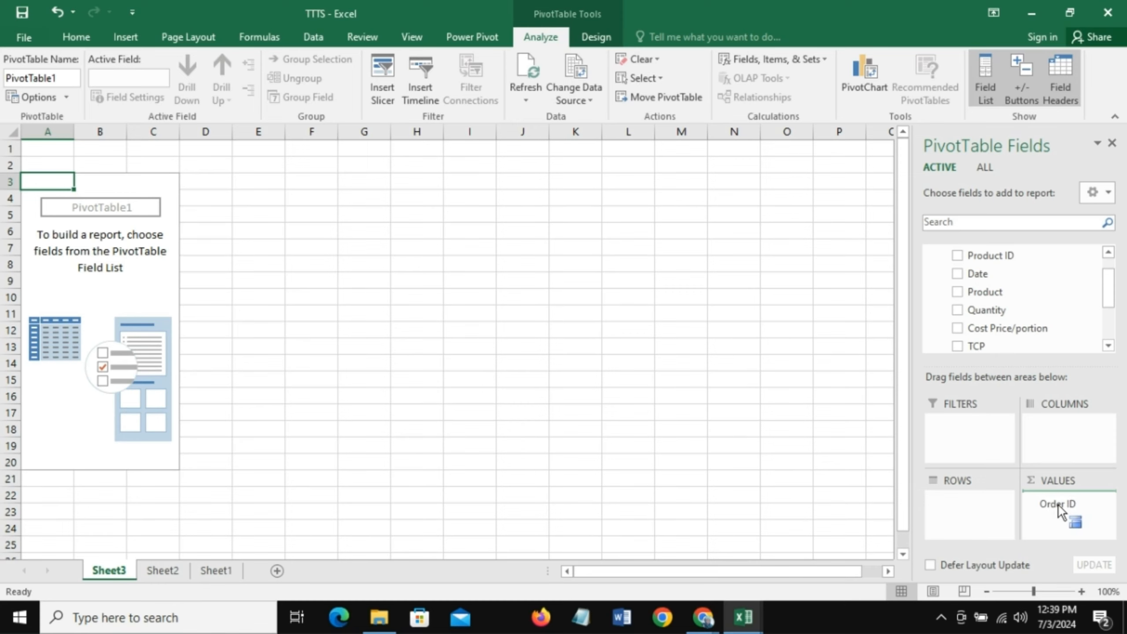
pyautogui.moveTo(1076, 513); pyautogui.dragTo(1076, 513)
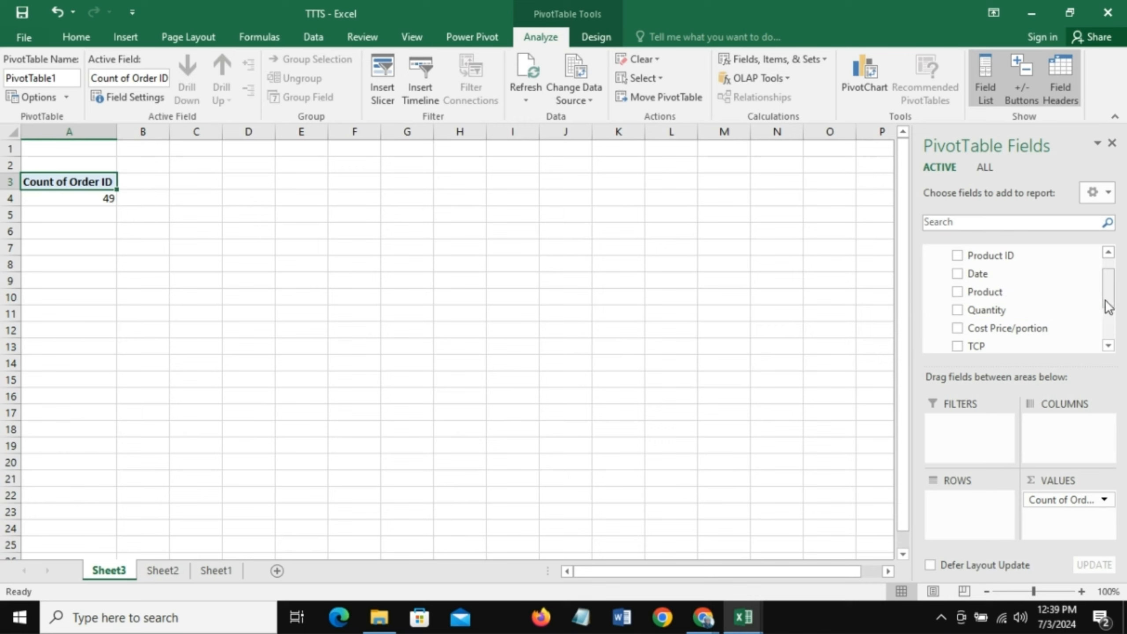
pyautogui.moveTo(1108, 304); pyautogui.dragTo(1115, 341)
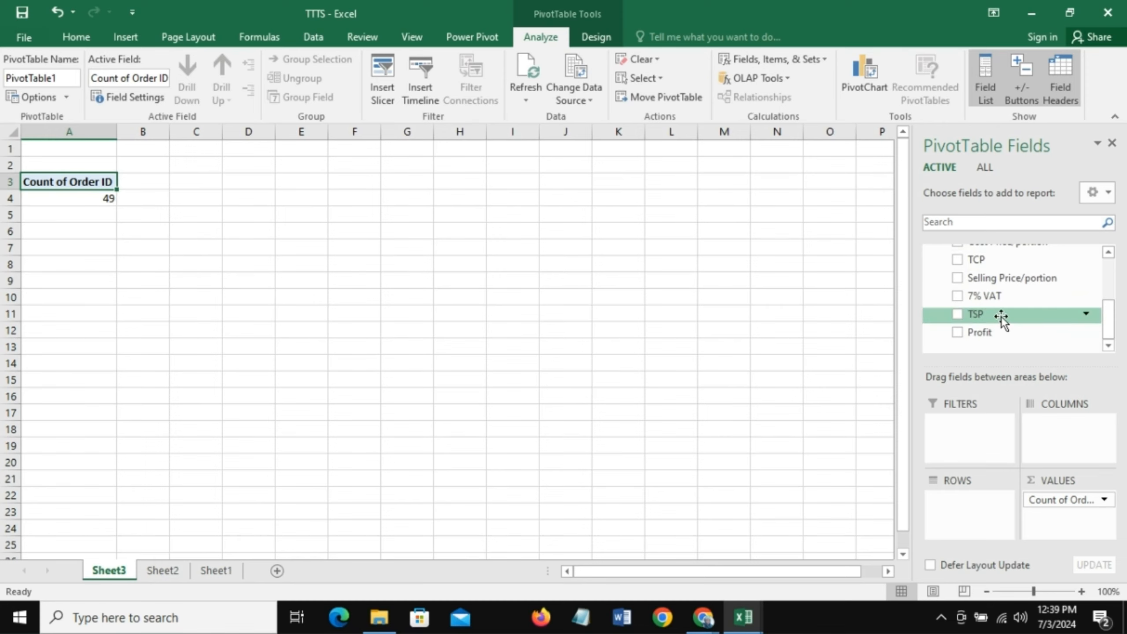
pyautogui.moveTo(1002, 317); pyautogui.dragTo(1058, 520)
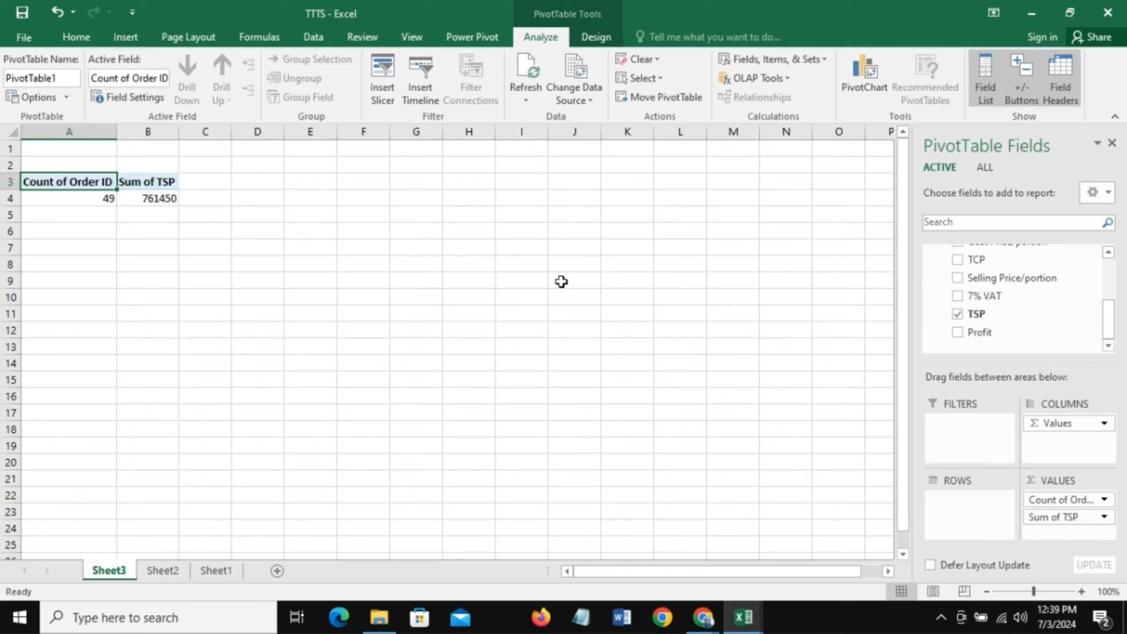
pyautogui.moveTo(990, 337); pyautogui.dragTo(1058, 533)
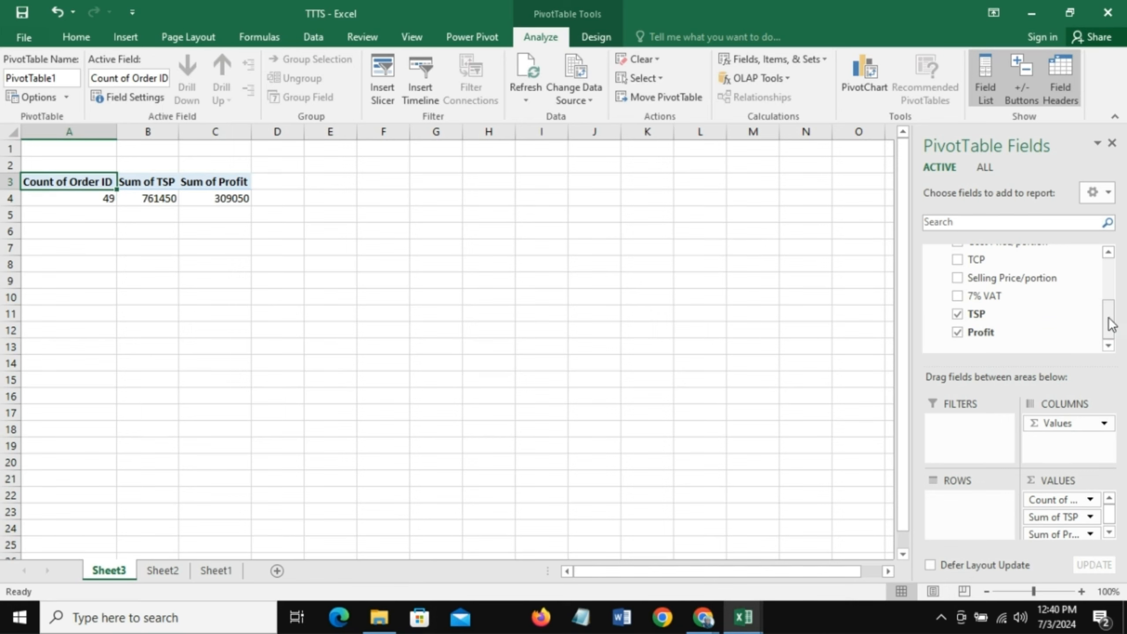
pyautogui.moveTo(1112, 323); pyautogui.dragTo(1111, 314)
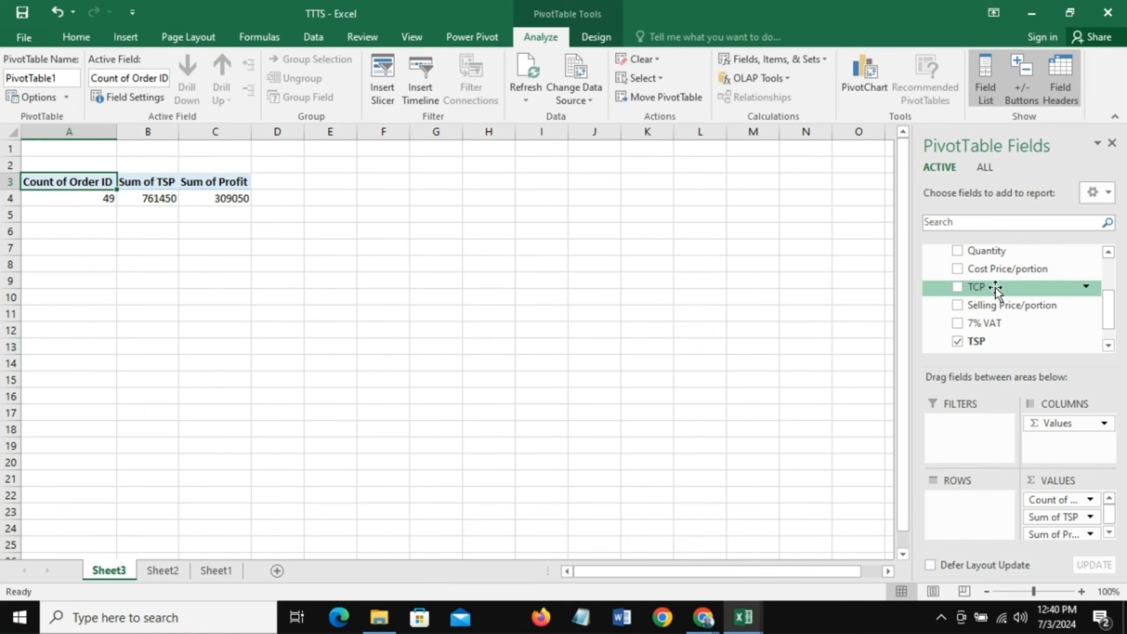
pyautogui.moveTo(996, 288)
pyautogui.mouseDown()
pyautogui.moveTo(1022, 330)
pyautogui.moveTo(1070, 531)
pyautogui.moveTo(1057, 537)
pyautogui.mouseUp()
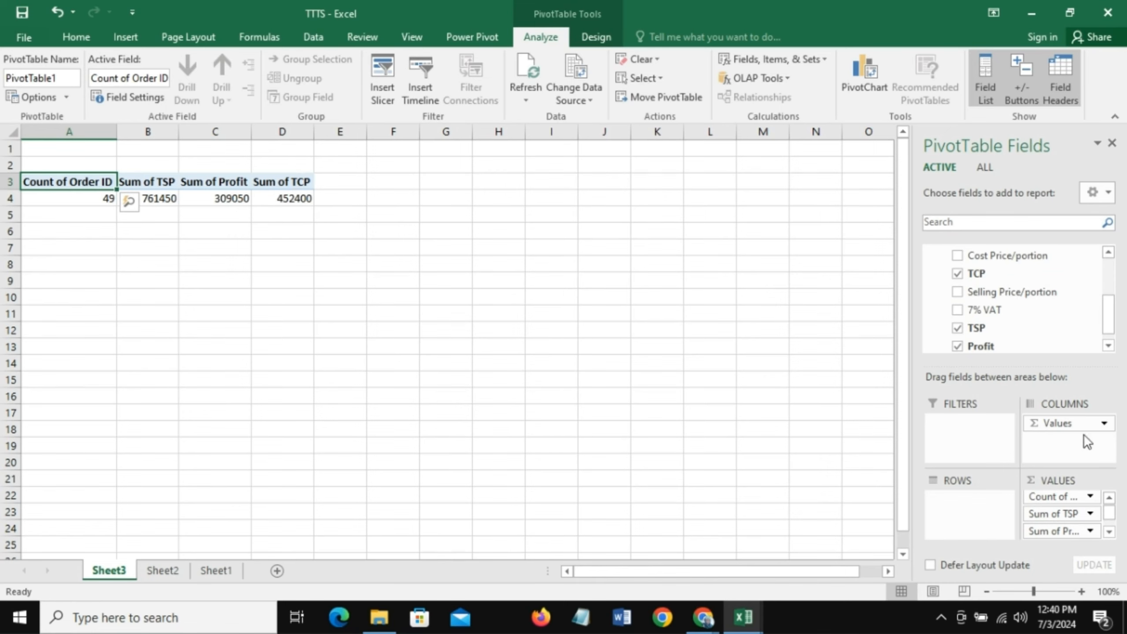
# - Enter the note "Profit Margin = (Revenue-COGS)/Revenue x100" in cell B6
pyautogui.click(146, 231)
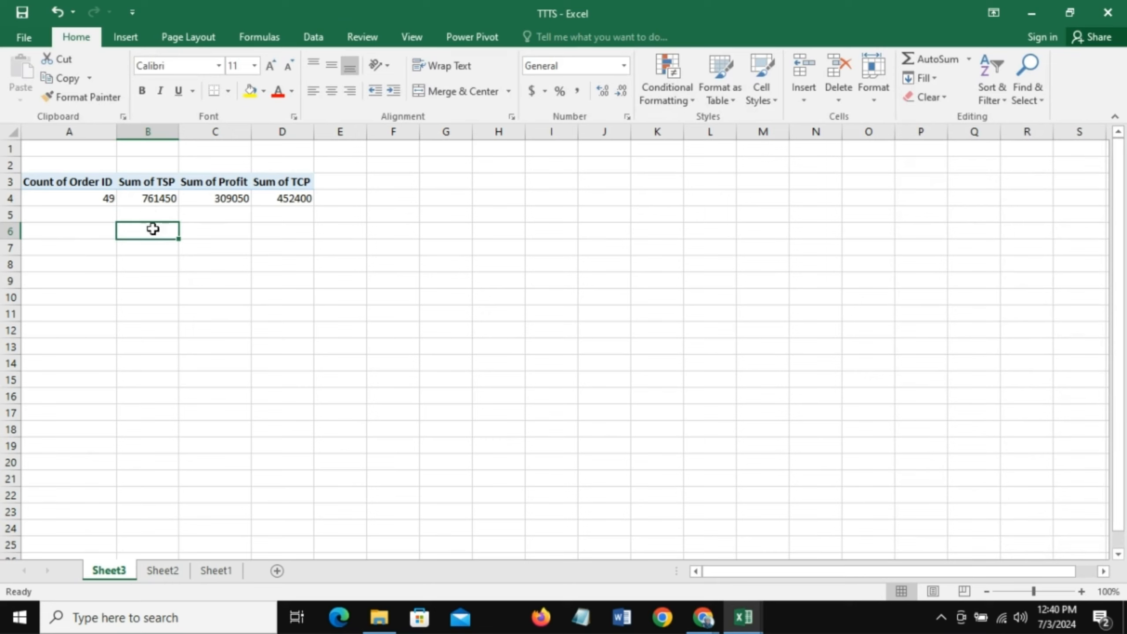
pyautogui.write('P')
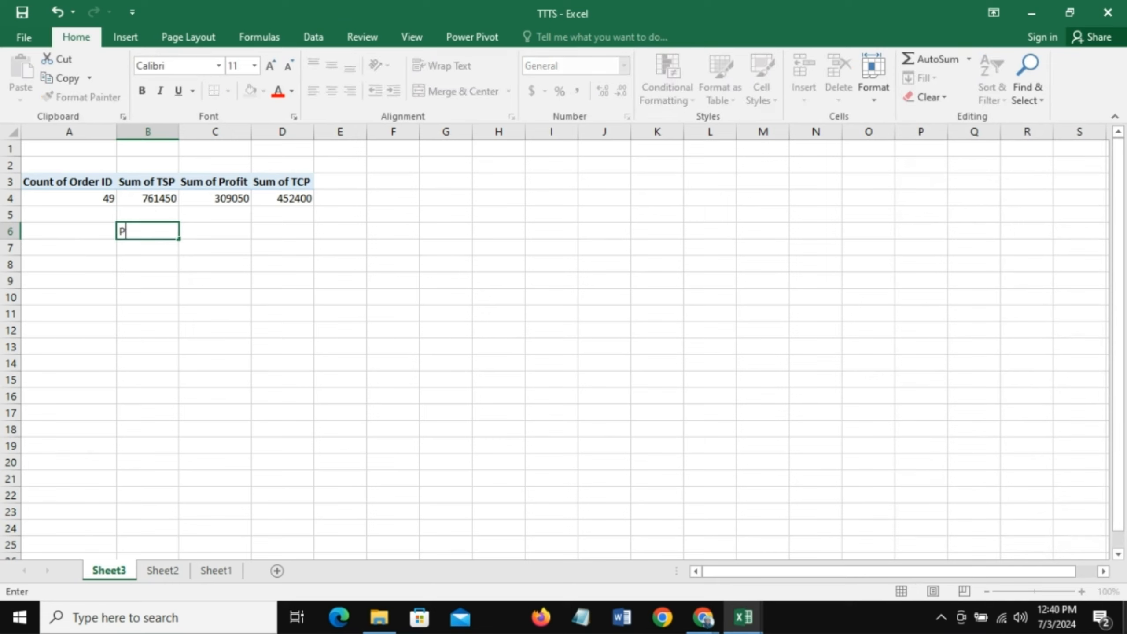
pyautogui.write('rofit Margi')
pyautogui.write('n = Rev')
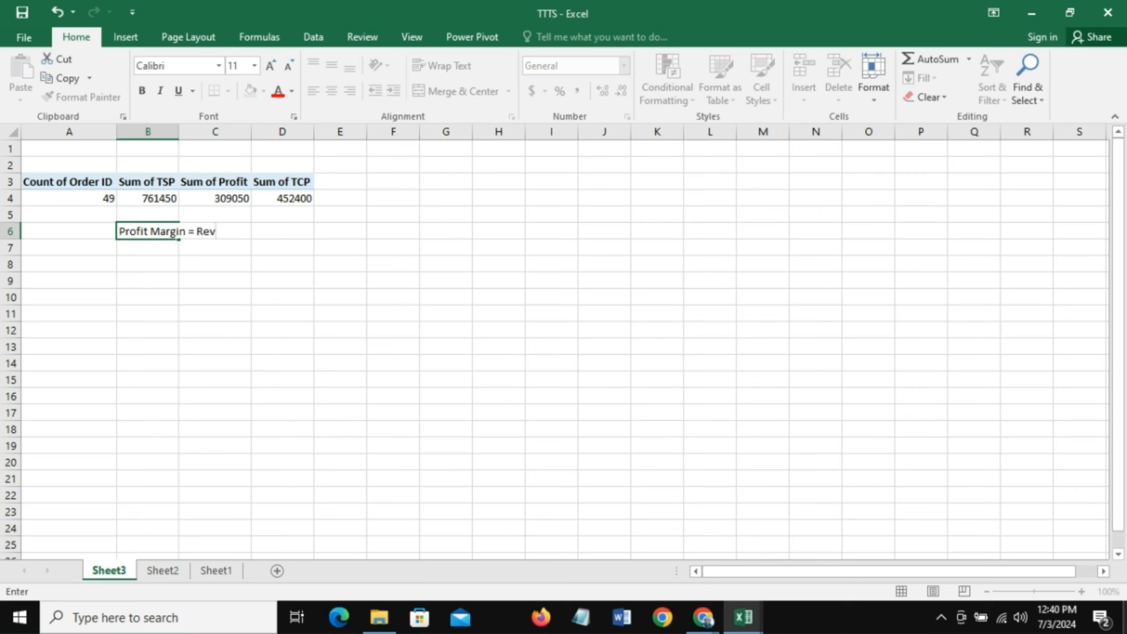
pyautogui.press('BackSpace')
pyautogui.press('BackSpace')
pyautogui.press('BackSpace')
pyautogui.write('(Revenue-COGS)/')
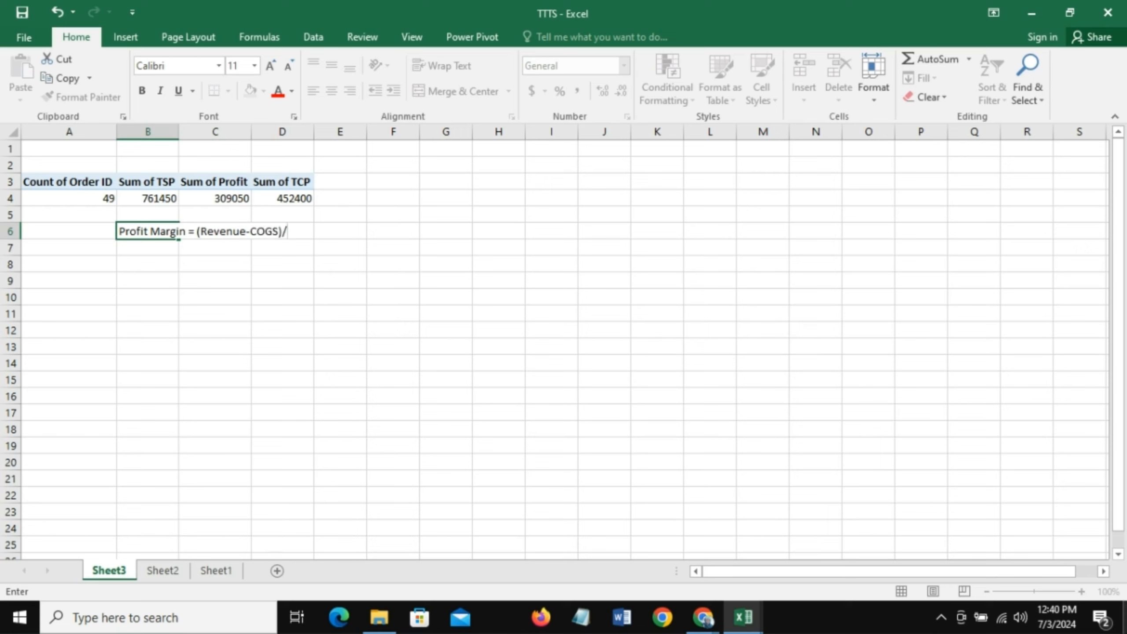
pyautogui.write('Revenue x100')
pyautogui.press('Left')
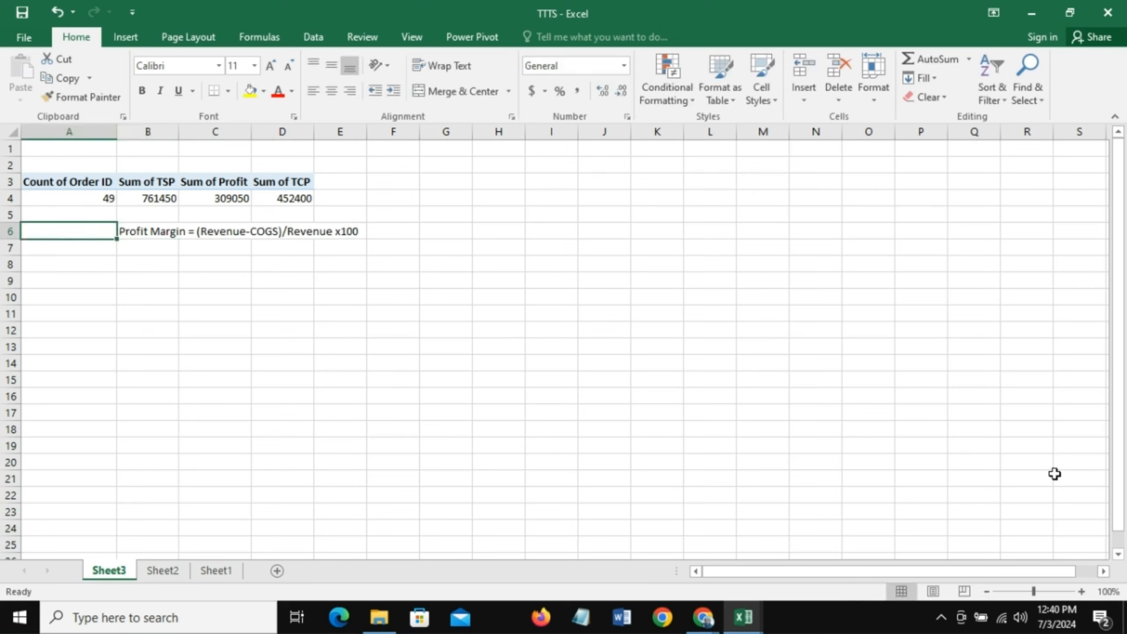
# - Select the profit margin note in B6 and show the formula bar
pyautogui.press('Right')
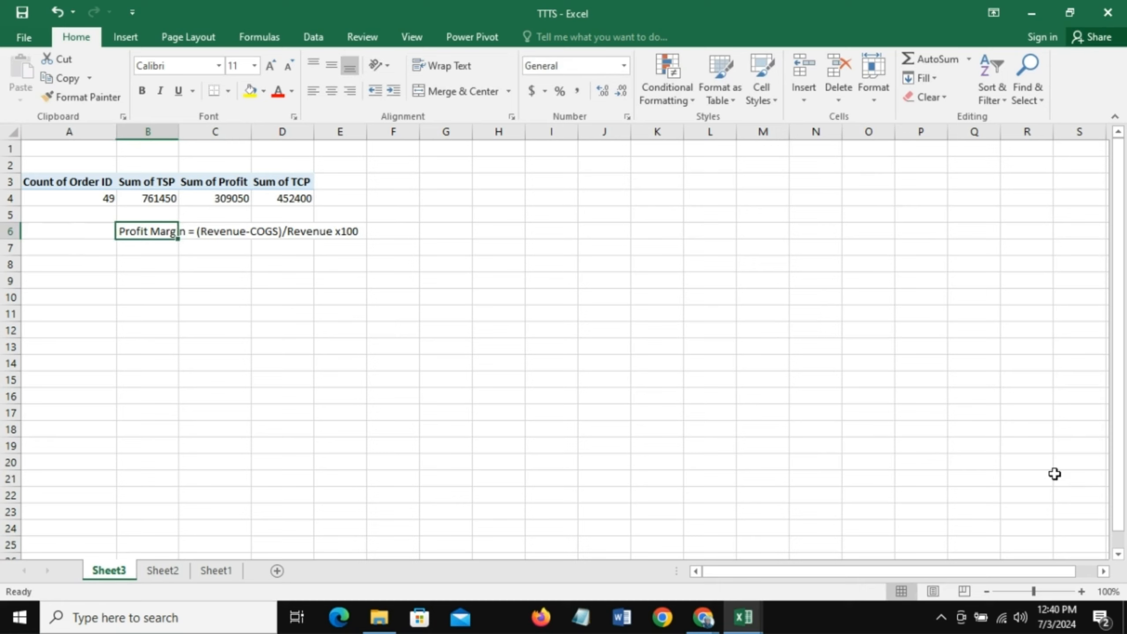
pyautogui.click(198, 234)
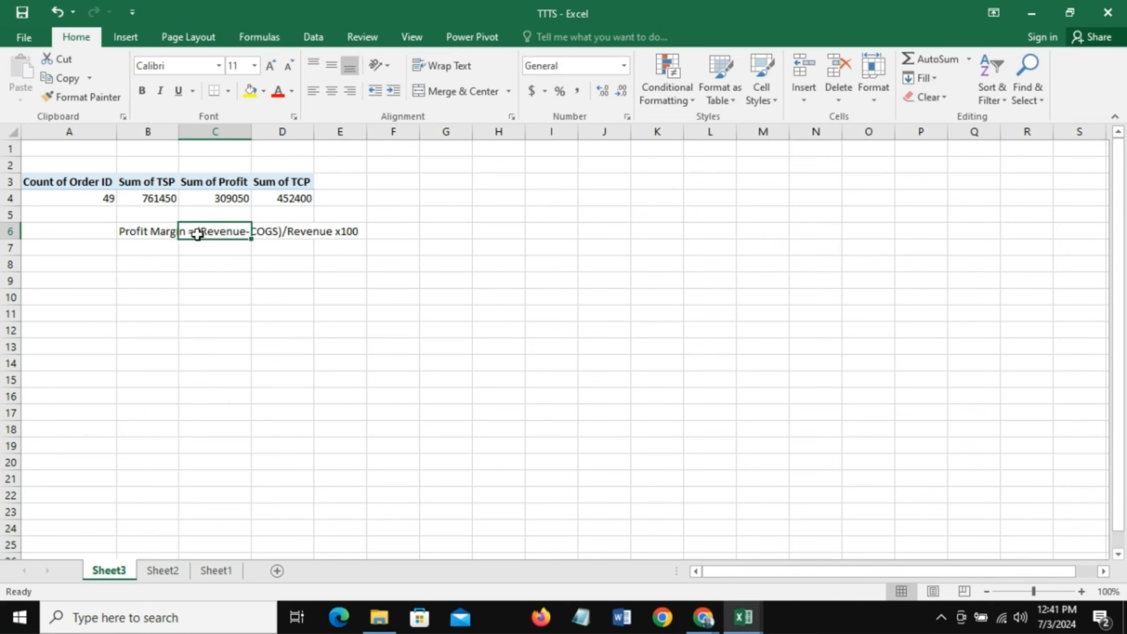
pyautogui.doubleClick(198, 234)
pyautogui.click(281, 234)
pyautogui.click(160, 233)
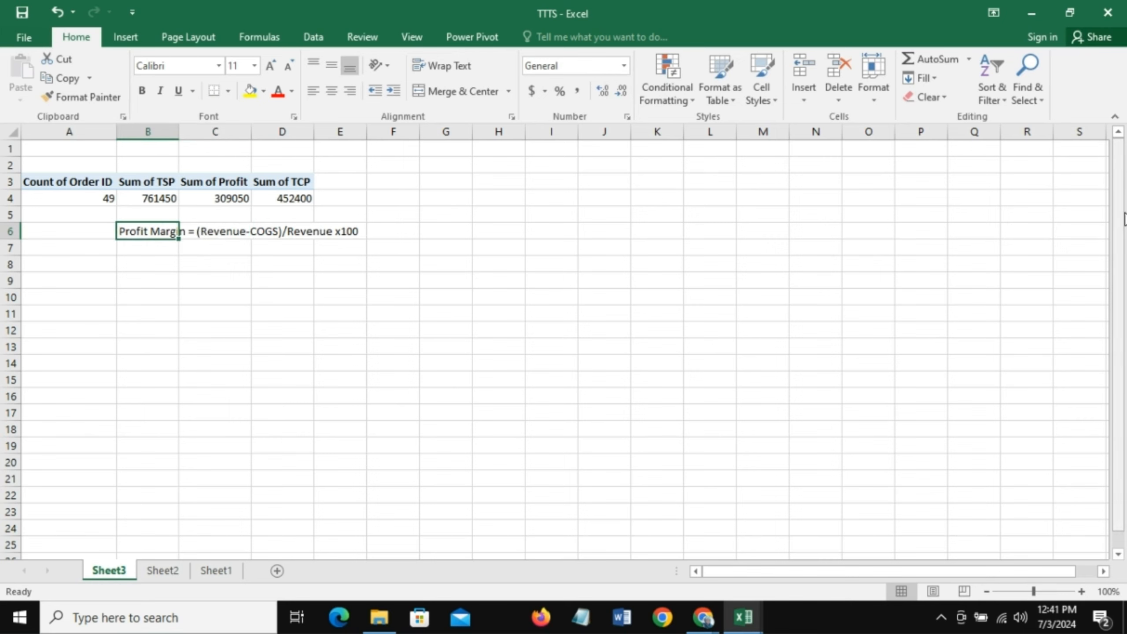
pyautogui.click(417, 30)
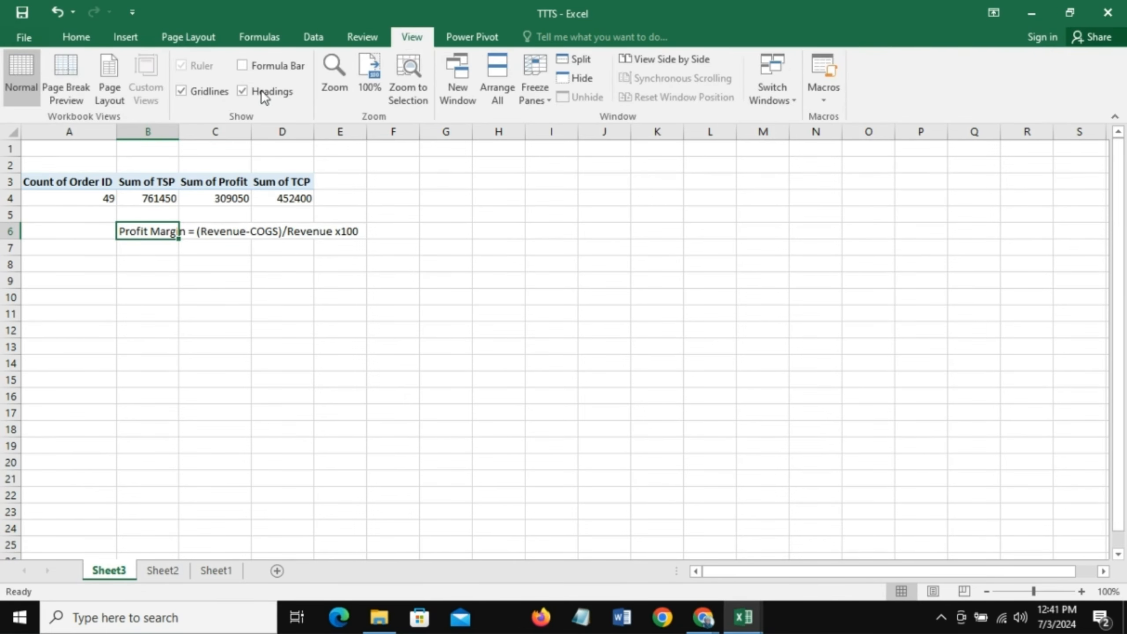
pyautogui.click(248, 61)
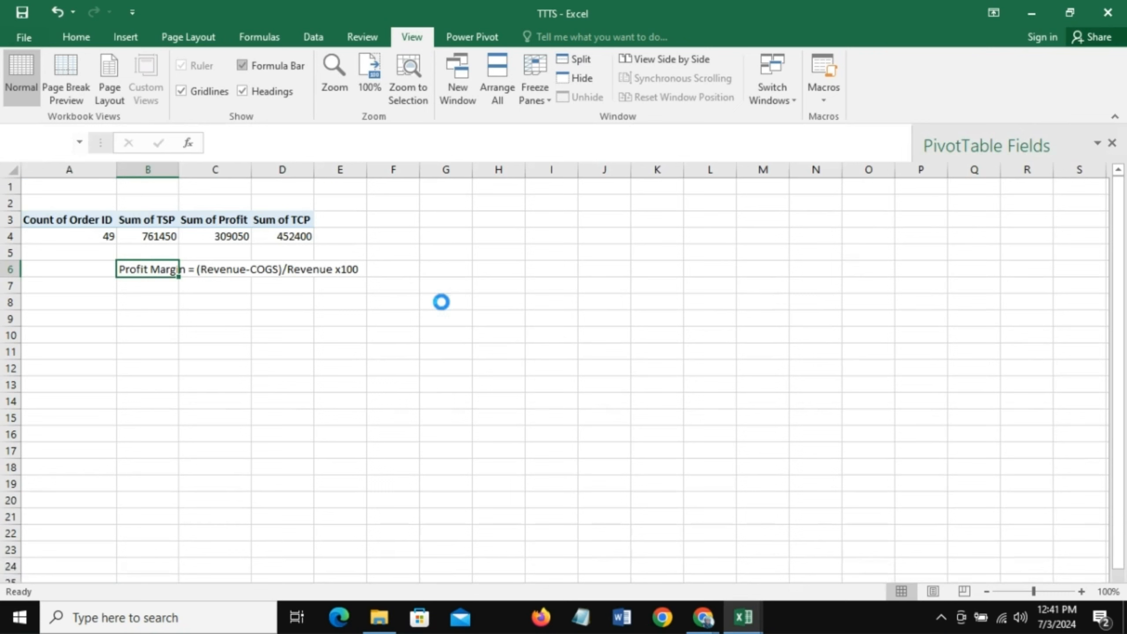
# - Enclose the note's expression in square brackets so B6 reads "Profit Margin = [(Revenue-COGS)/Revenue x100]"
pyautogui.click(219, 285)
pyautogui.click(159, 268)
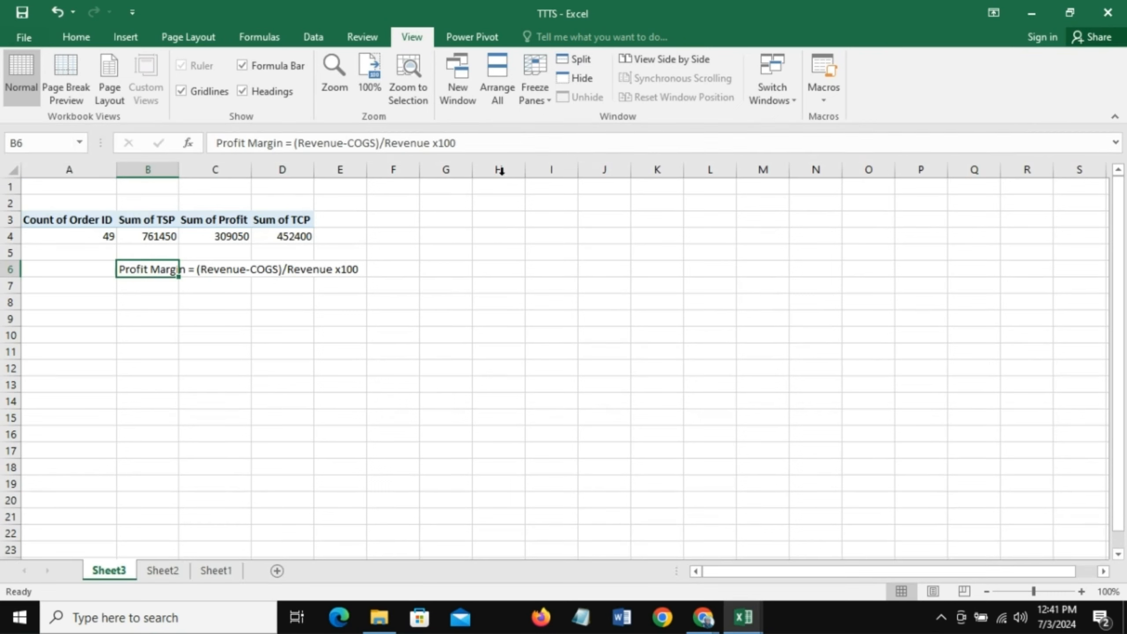
pyautogui.click(294, 144)
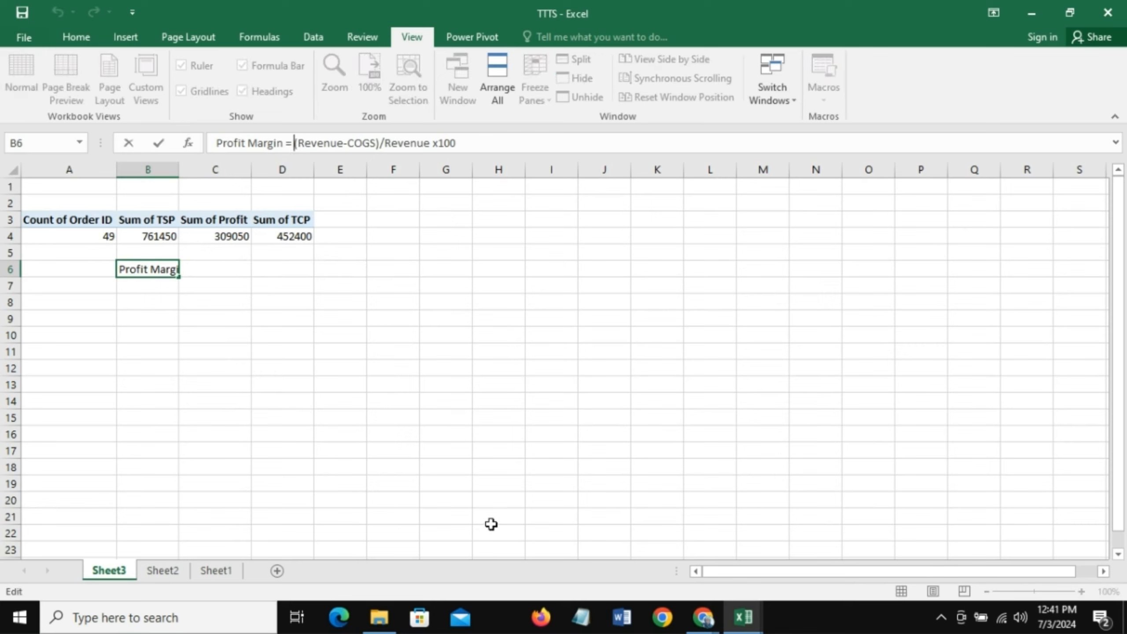
pyautogui.write('[')
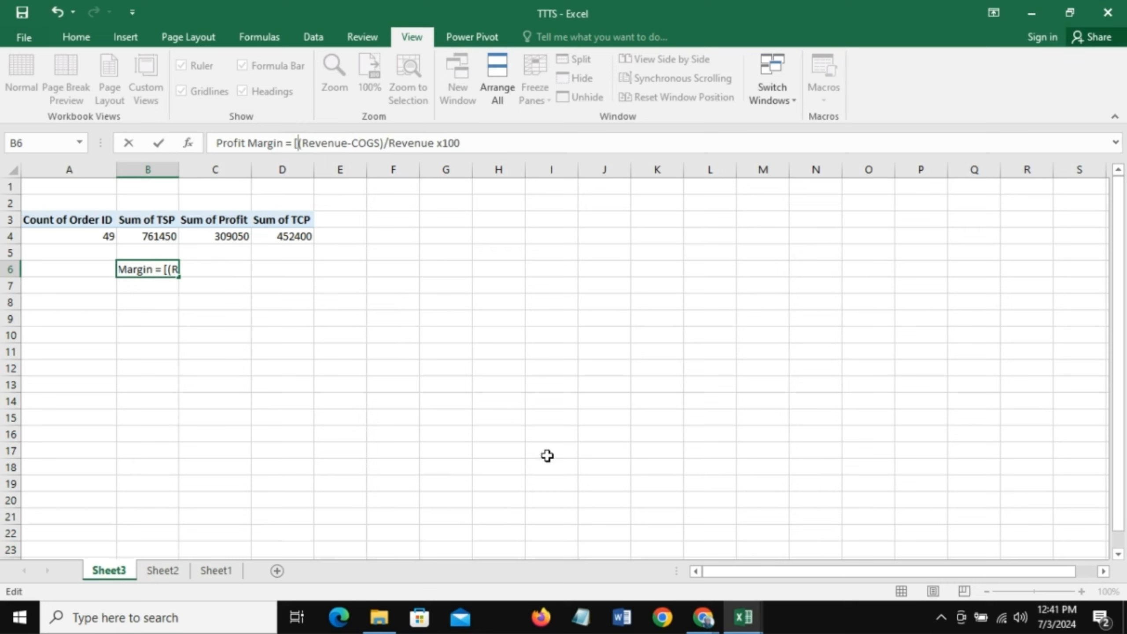
pyautogui.press('End')
pyautogui.write(']')
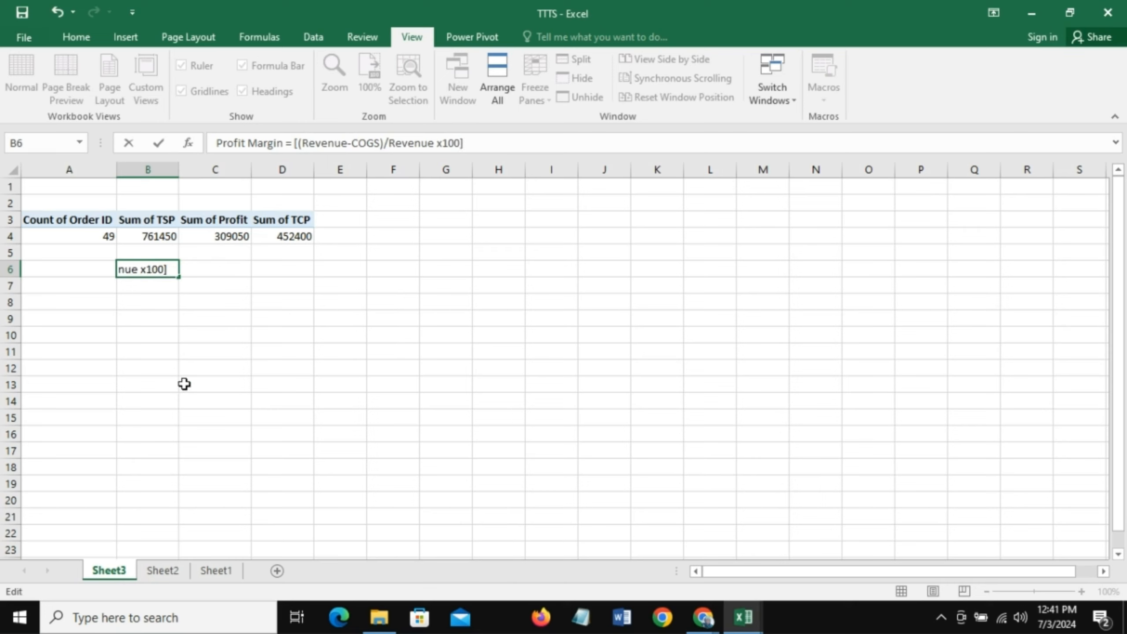
pyautogui.press('Return')
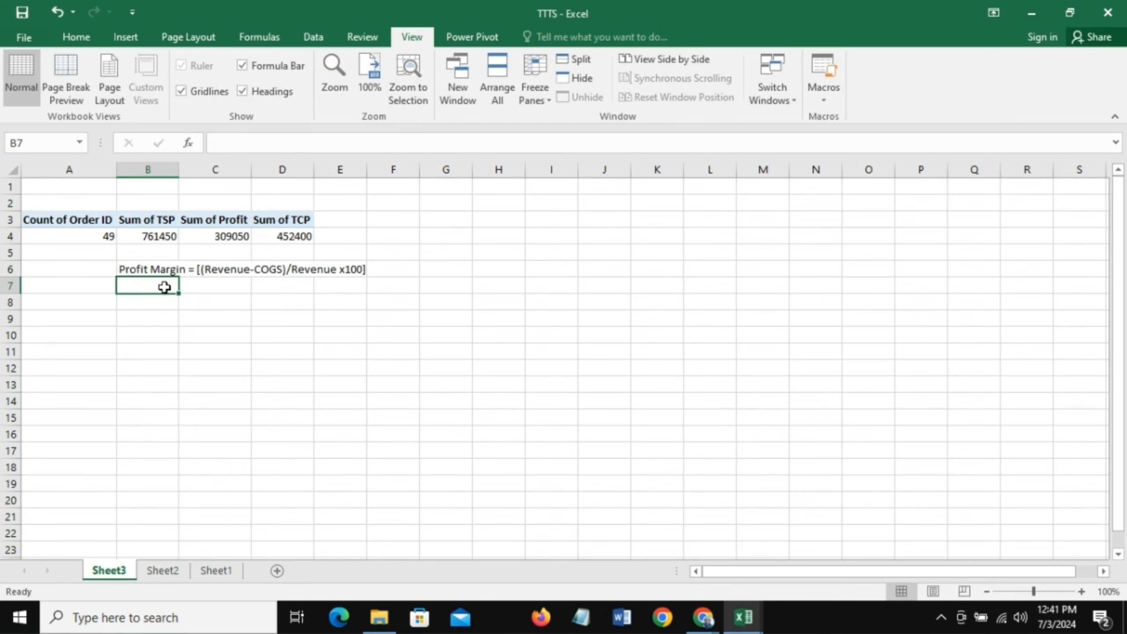
pyautogui.click(139, 266)
pyautogui.click(207, 301)
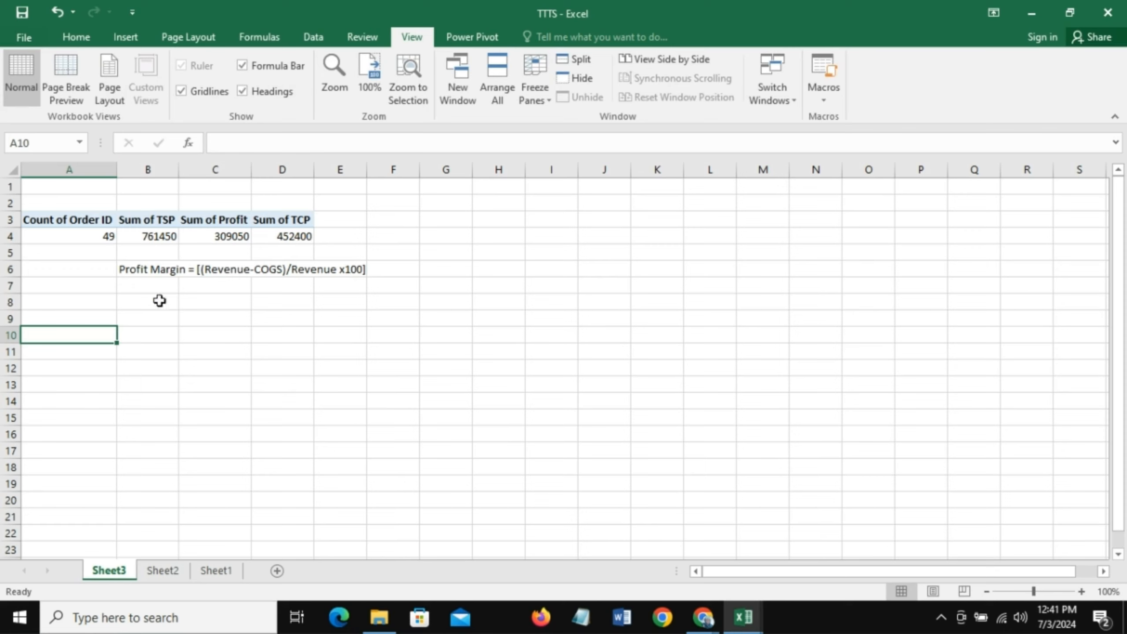
pyautogui.click(84, 237)
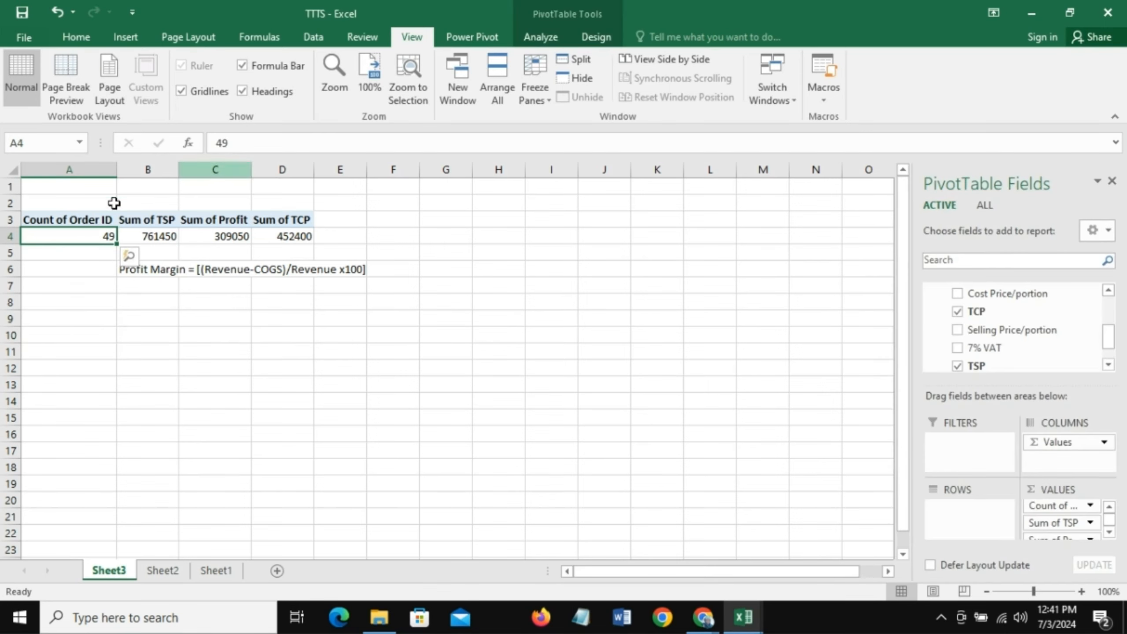
pyautogui.click(62, 219)
pyautogui.click(68, 238)
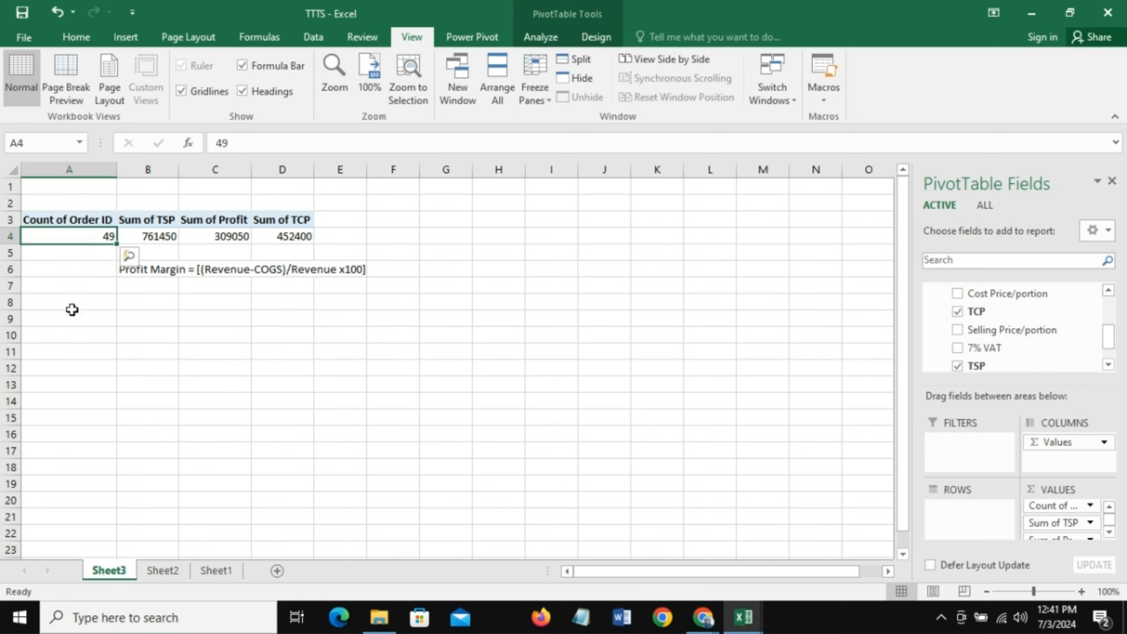
# - Link cell A8 to the PivotTable's Order ID count header with the formula =A3
pyautogui.click(76, 301)
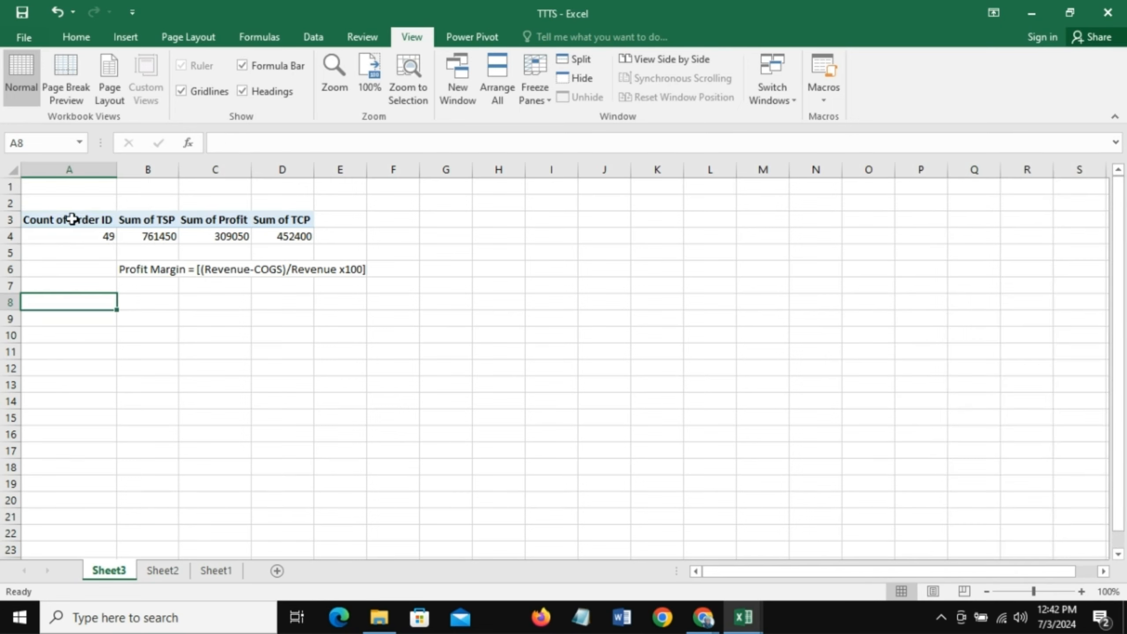
pyautogui.click(72, 219)
pyautogui.click(73, 236)
pyautogui.click(76, 301)
pyautogui.write('=')
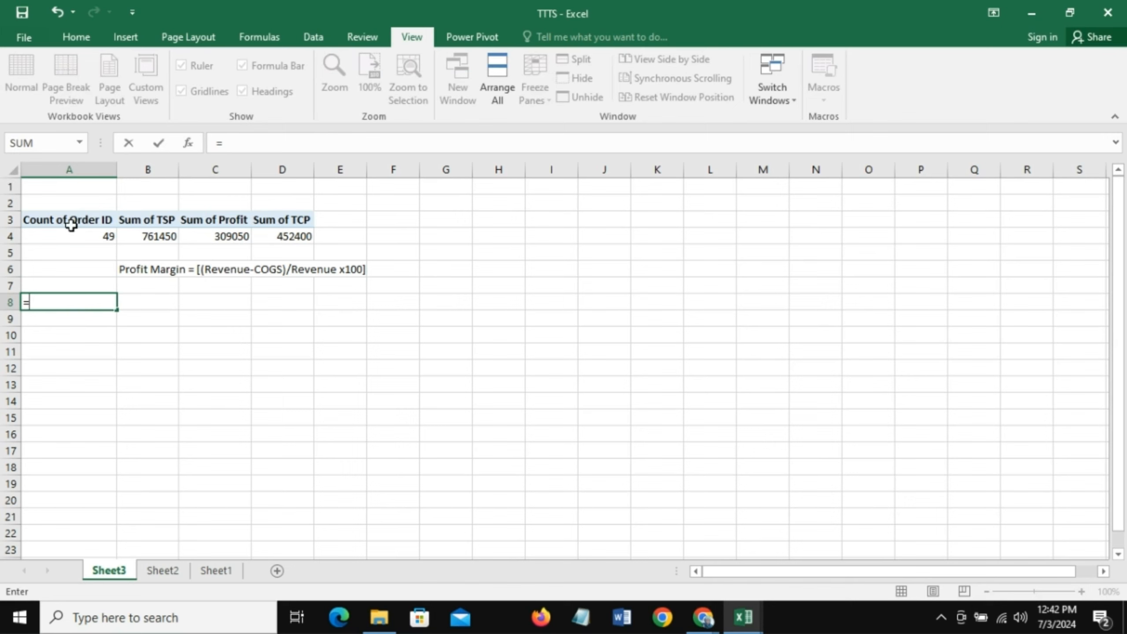
pyautogui.click(71, 224)
pyautogui.press('Return')
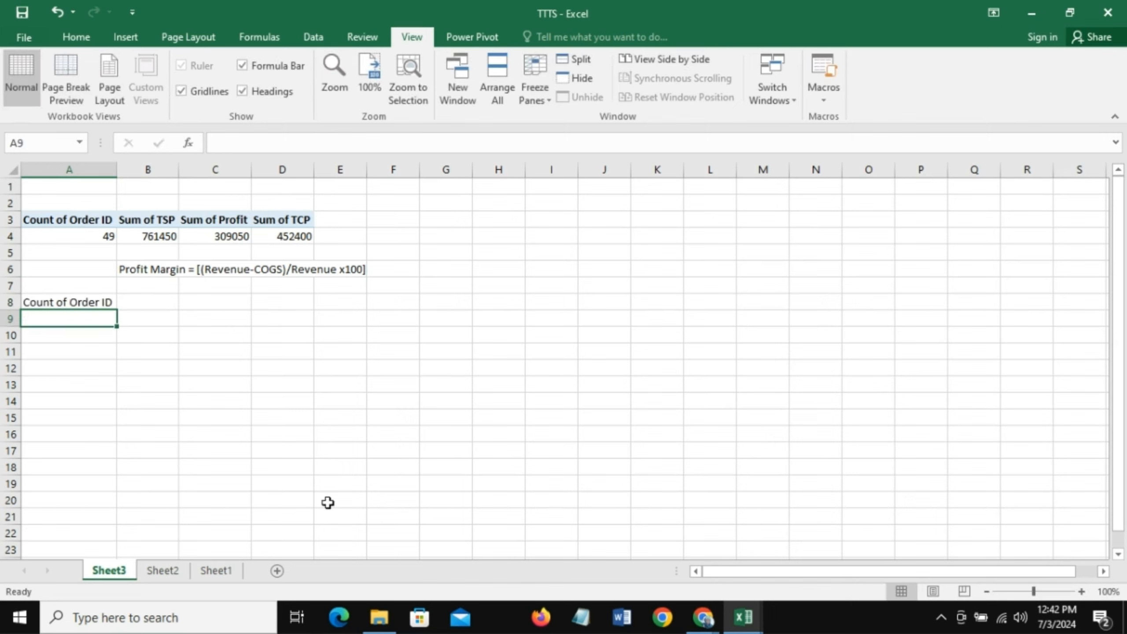
# - Fill the A8 link formula across and down through D9 to mirror the whole PivotTable
pyautogui.click(81, 302)
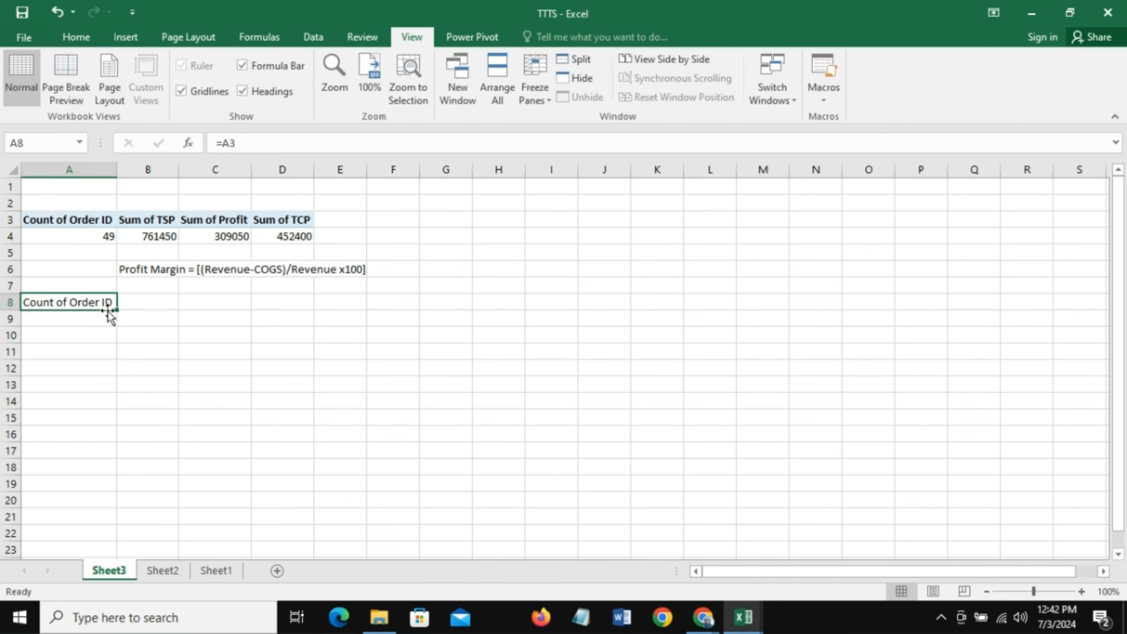
pyautogui.moveTo(116, 310); pyautogui.dragTo(331, 327)
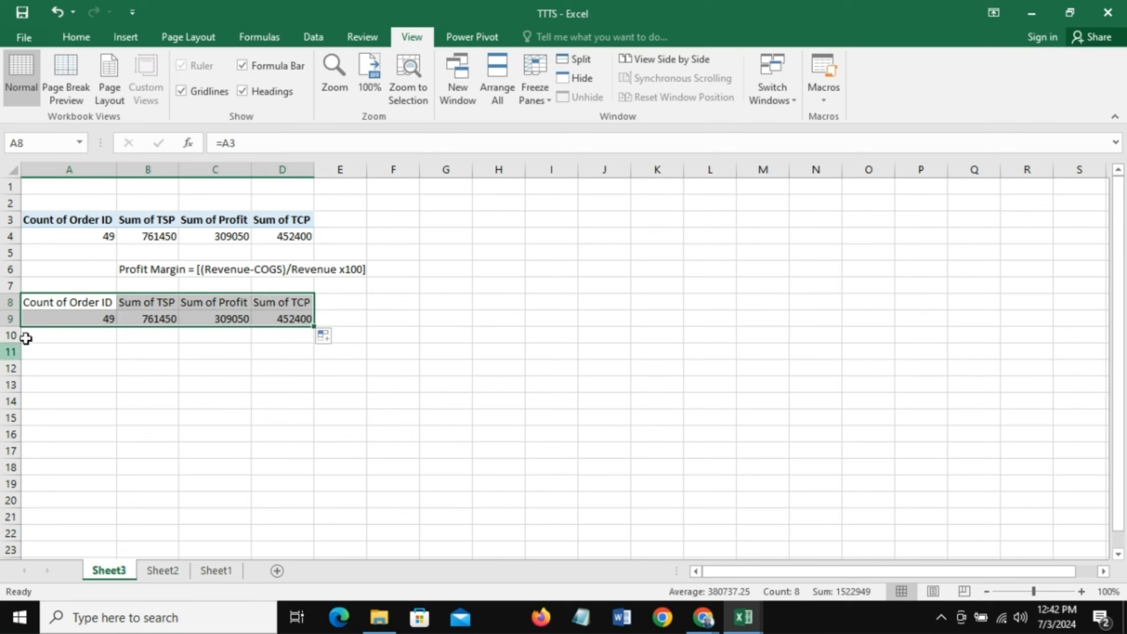
pyautogui.click(173, 352)
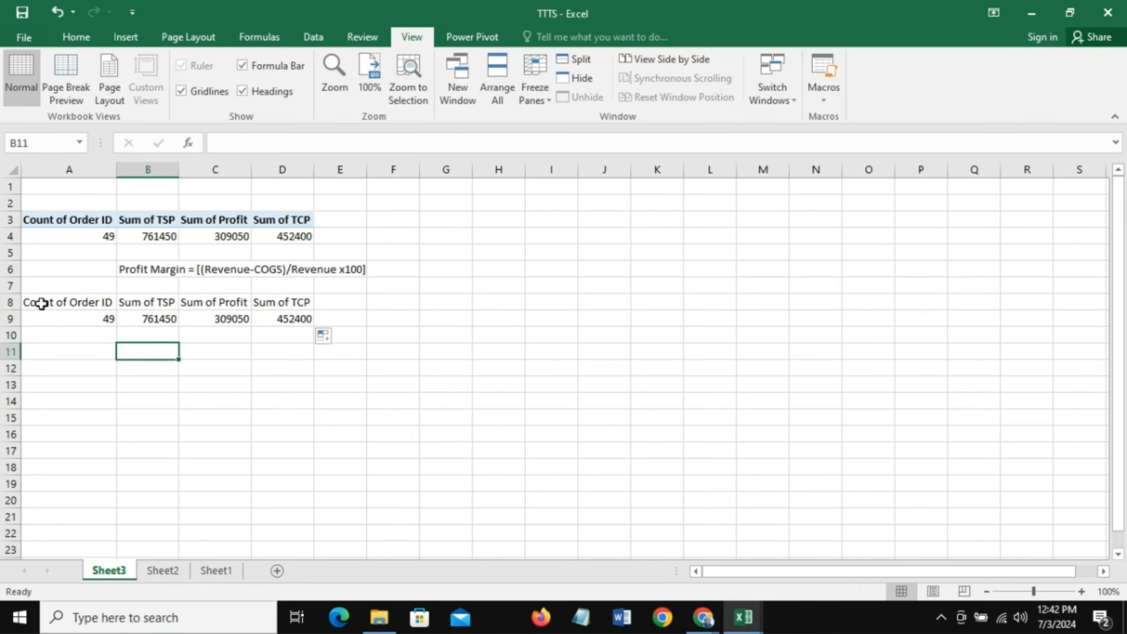
pyautogui.moveTo(41, 304); pyautogui.dragTo(296, 320)
pyautogui.moveTo(249, 386); pyautogui.dragTo(267, 482)
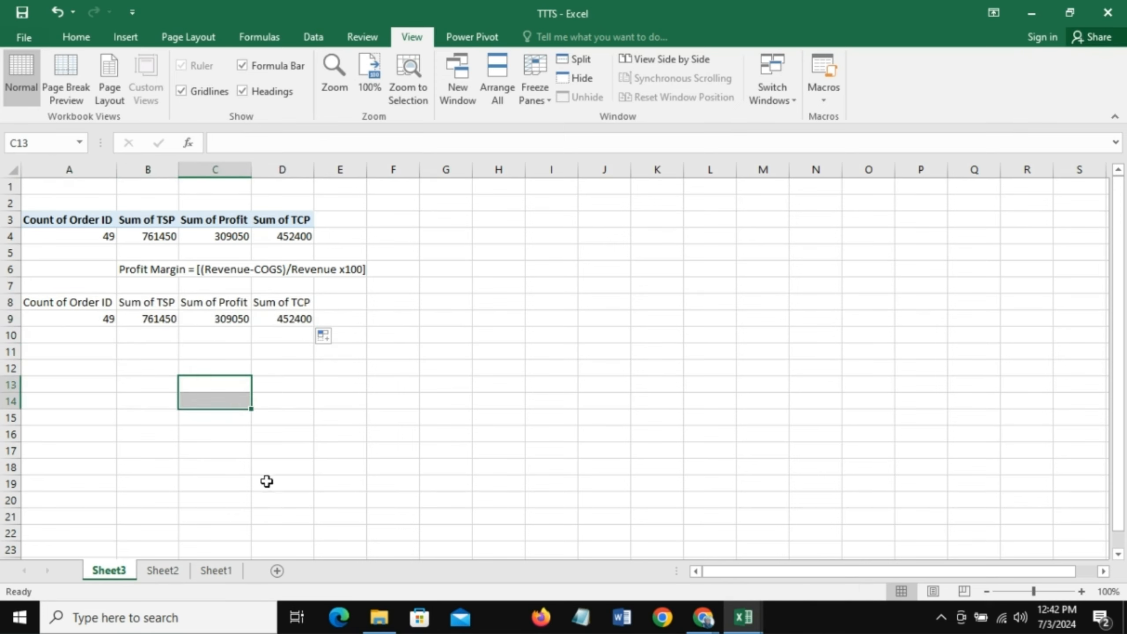
# - Calculate the profit margin in cell C11 with the formula =(B9-D9)/B9
pyautogui.click(203, 352)
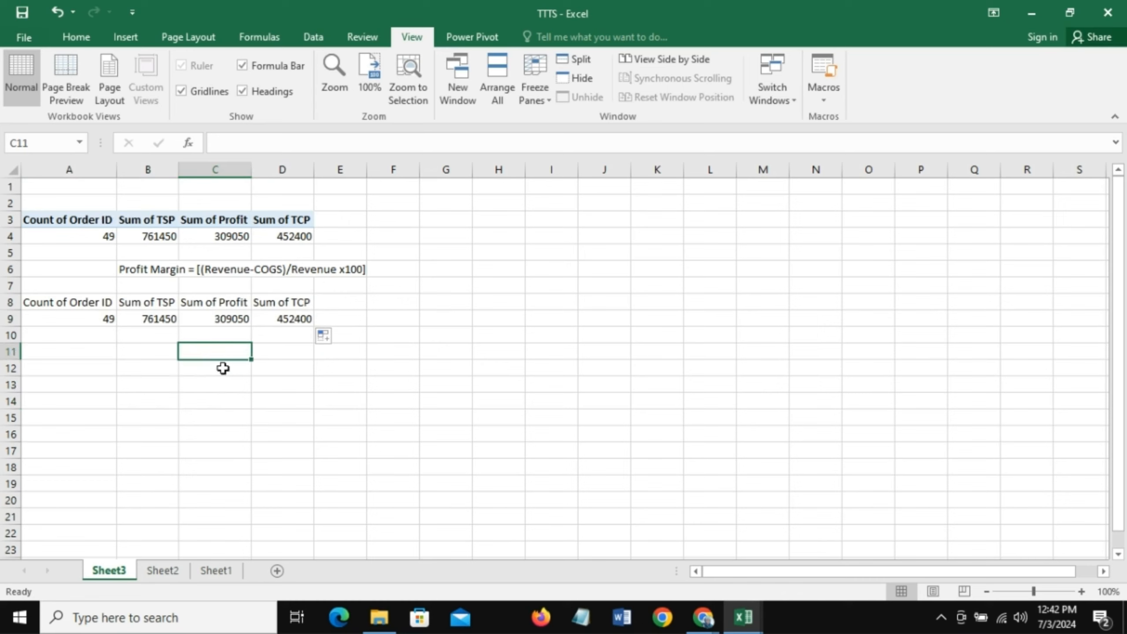
pyautogui.write('=')
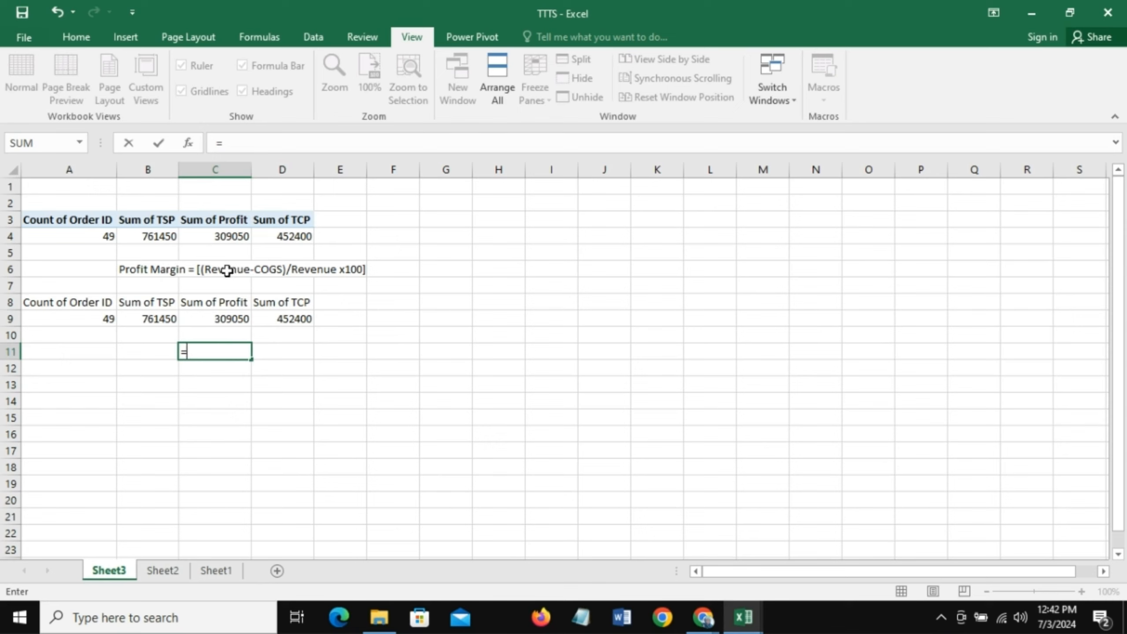
pyautogui.click(161, 317)
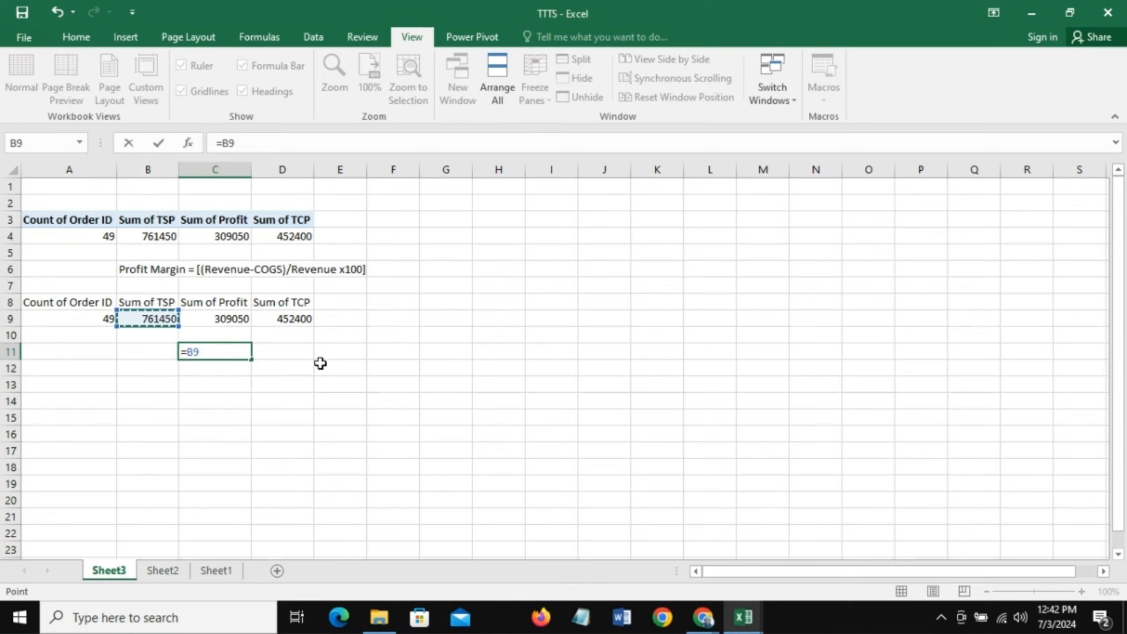
pyautogui.press('BackSpace')
pyautogui.press('BackSpace')
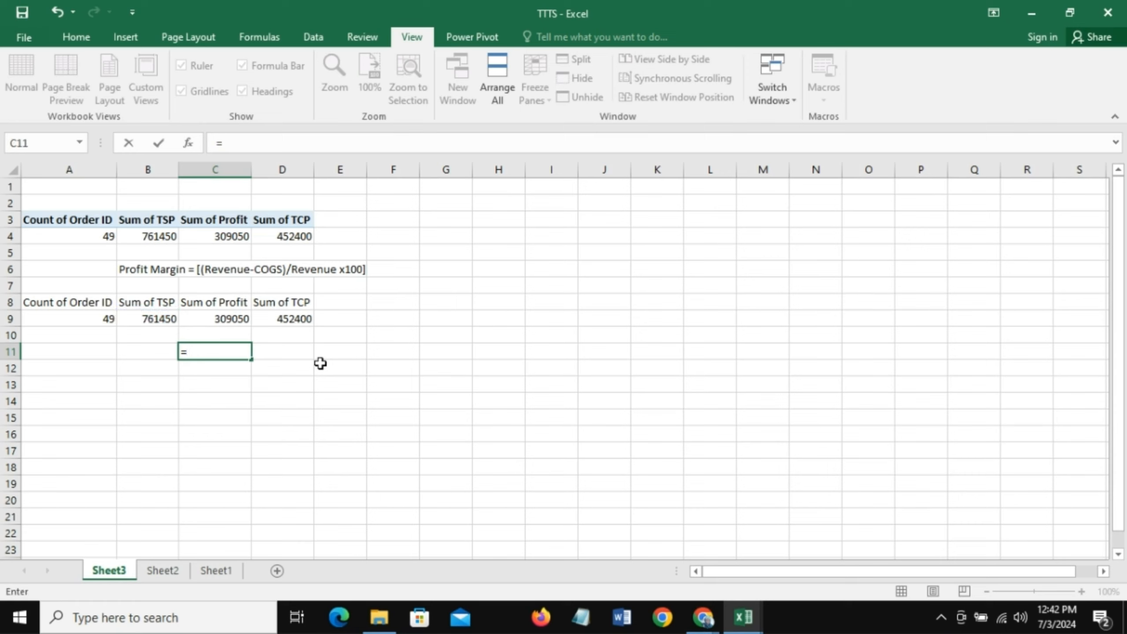
pyautogui.write('(')
pyautogui.click(153, 319)
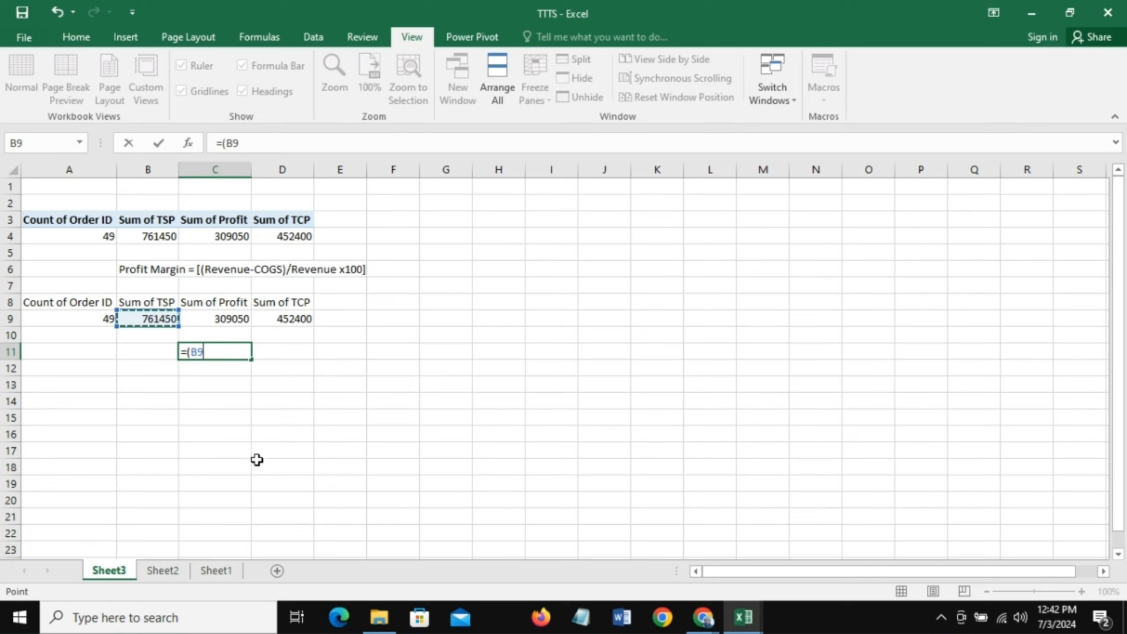
pyautogui.write('-')
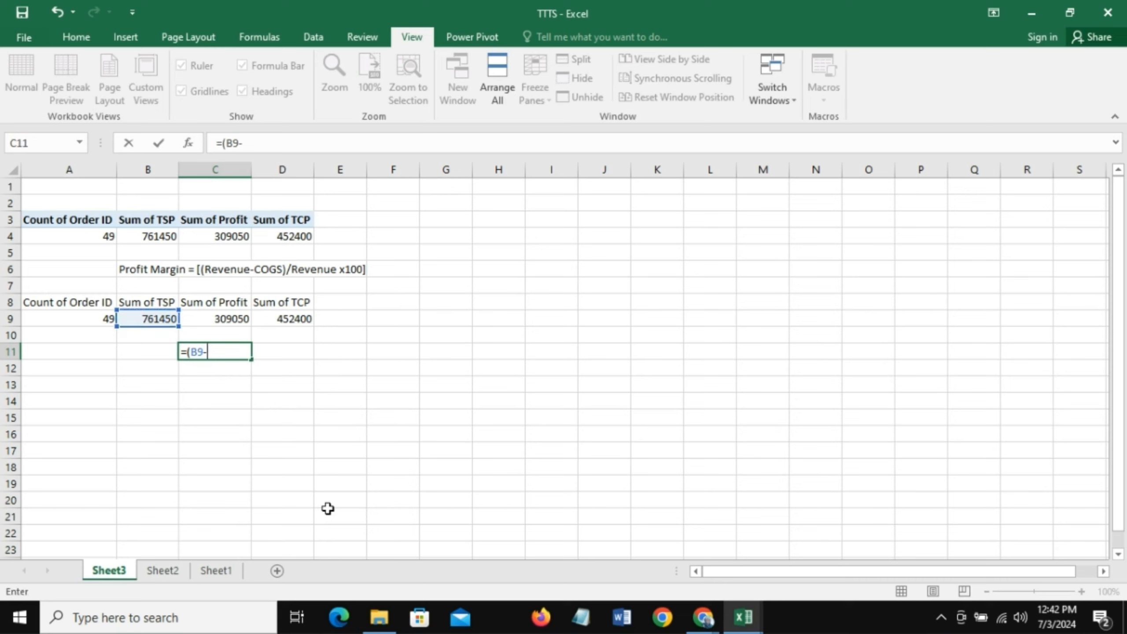
pyautogui.click(302, 321)
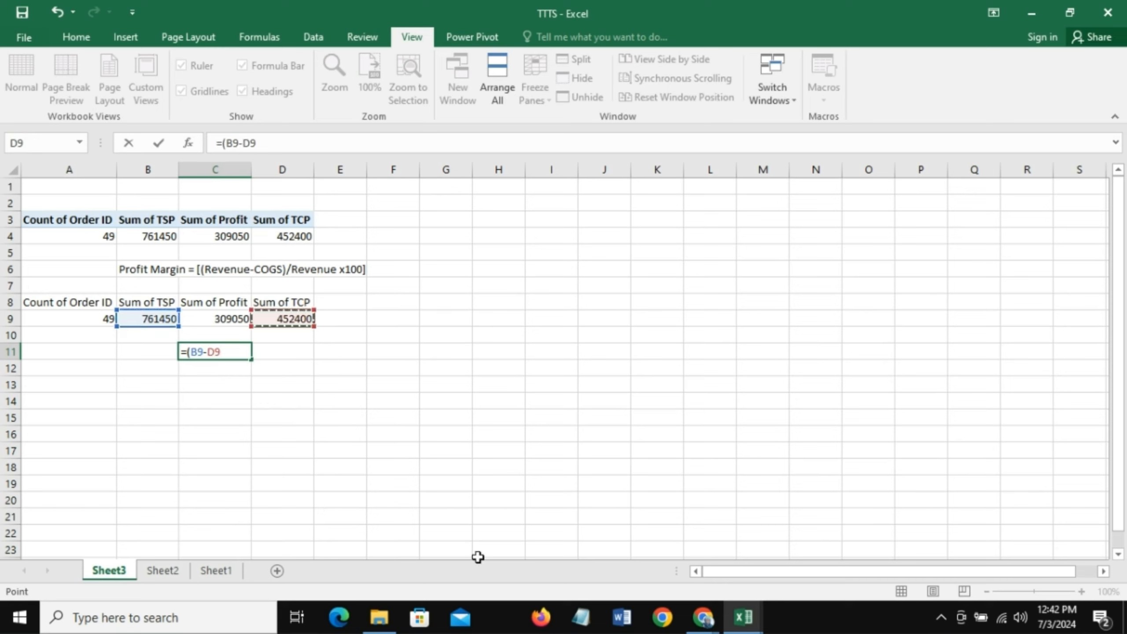
pyautogui.write(')/')
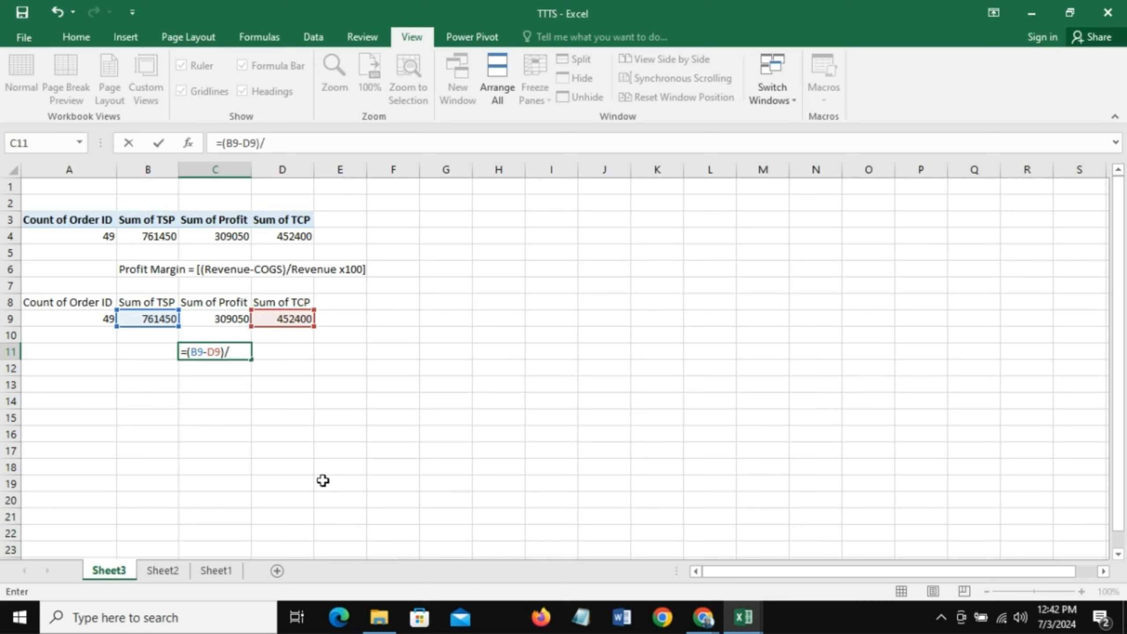
pyautogui.click(154, 322)
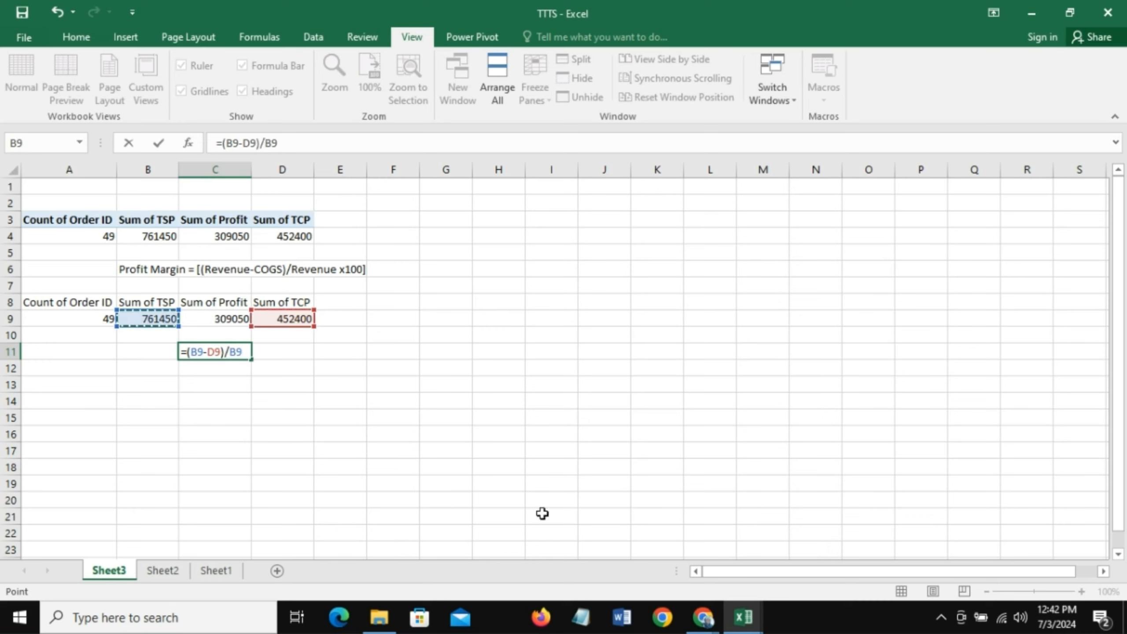
pyautogui.press('Return')
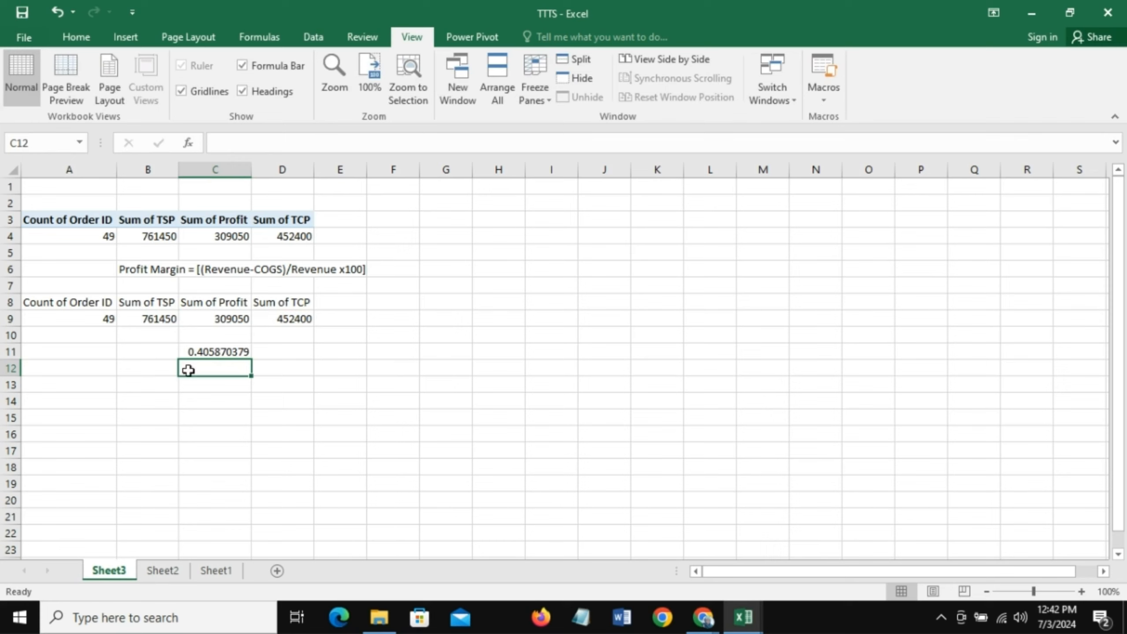
# - Format the profit margin result in C11 as a percentage
pyautogui.click(229, 351)
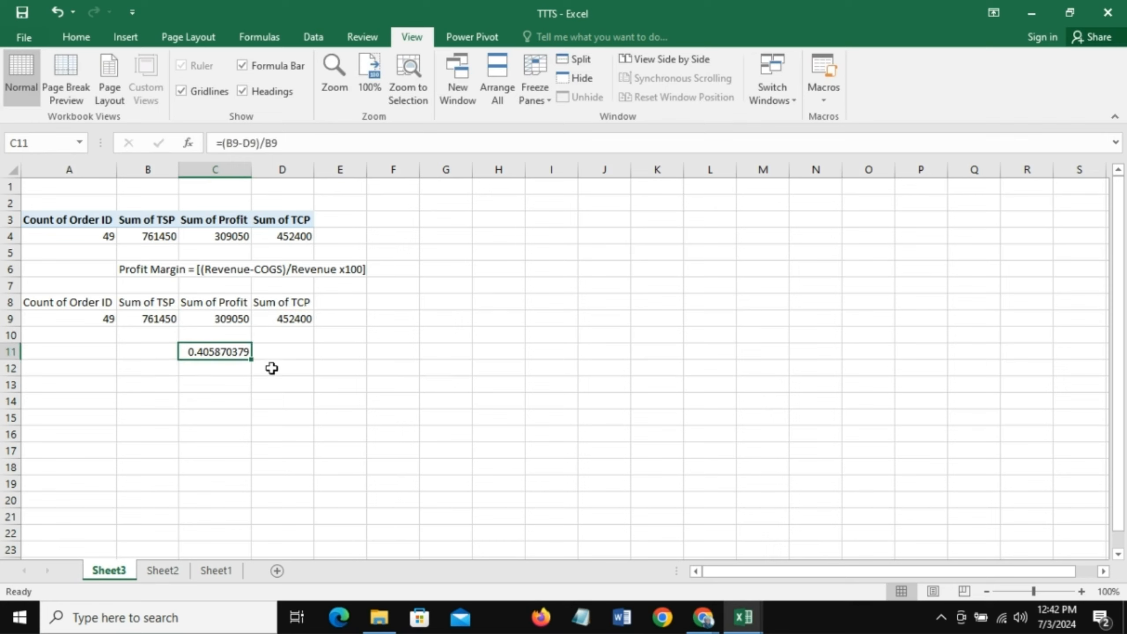
pyautogui.click(76, 41)
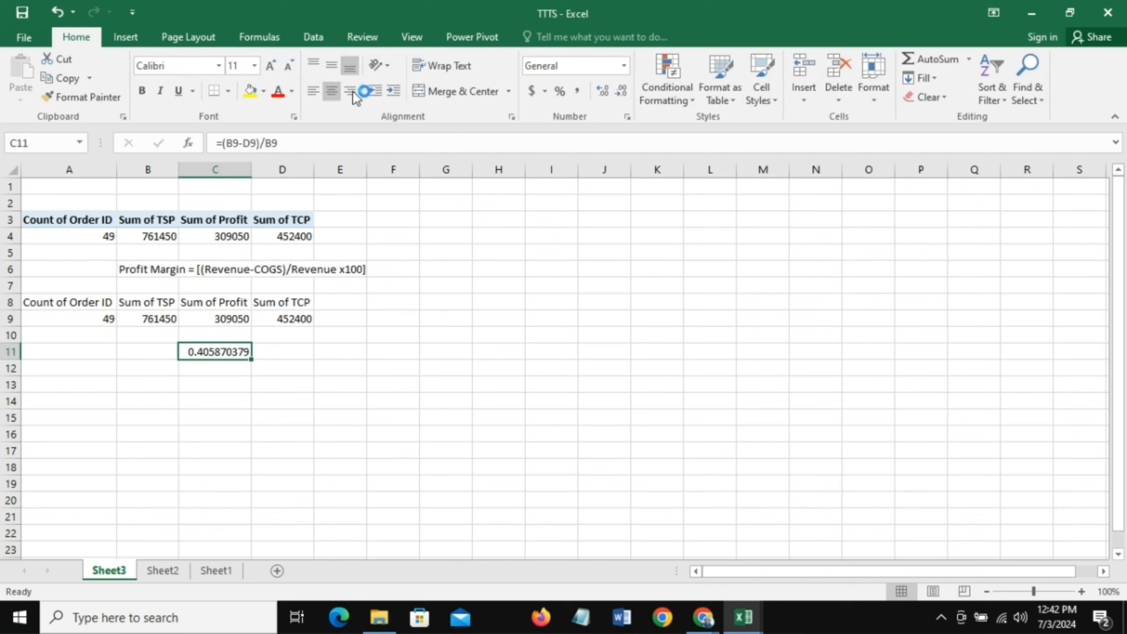
pyautogui.click(561, 92)
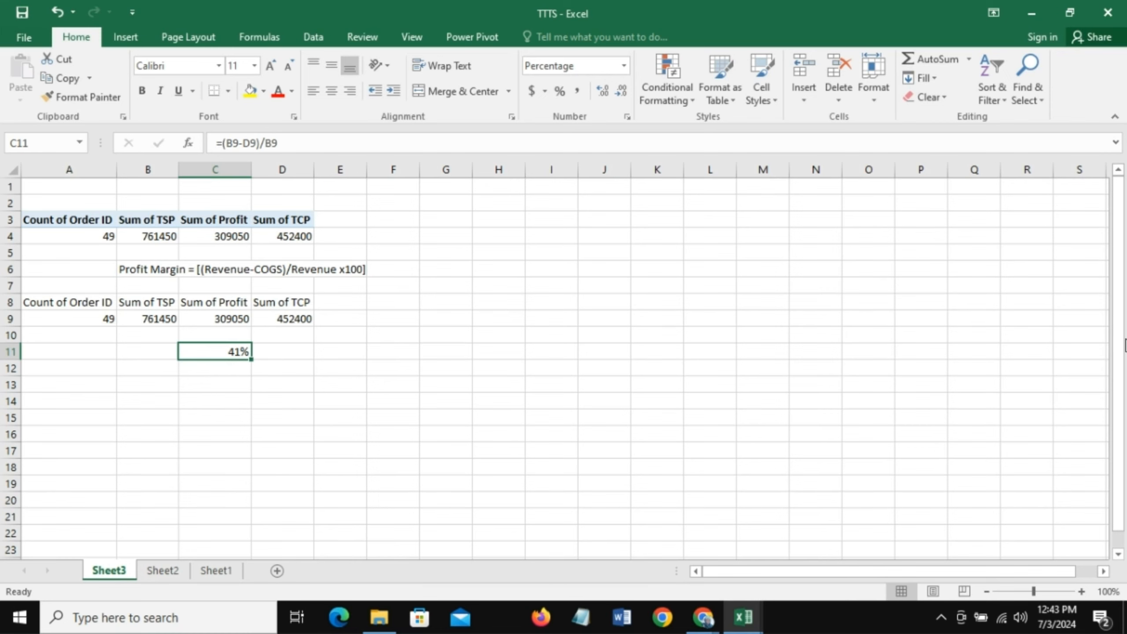
# - Review the KPI list on Sheet1 and return to Sheet3
pyautogui.click(1118, 554)
pyautogui.click(1118, 554)
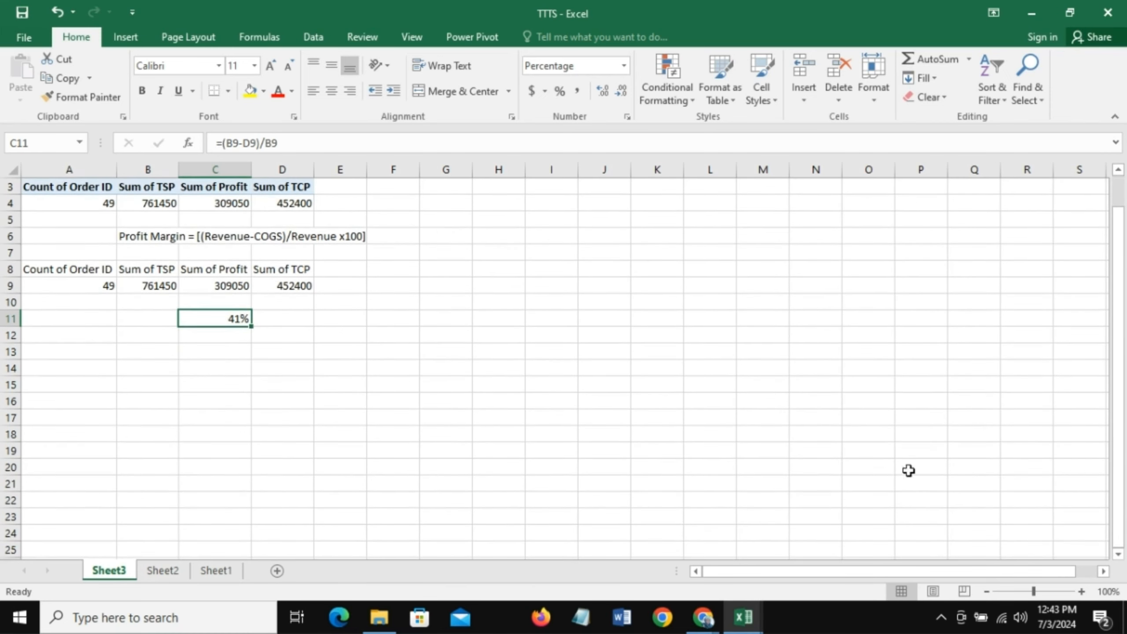
pyautogui.click(216, 571)
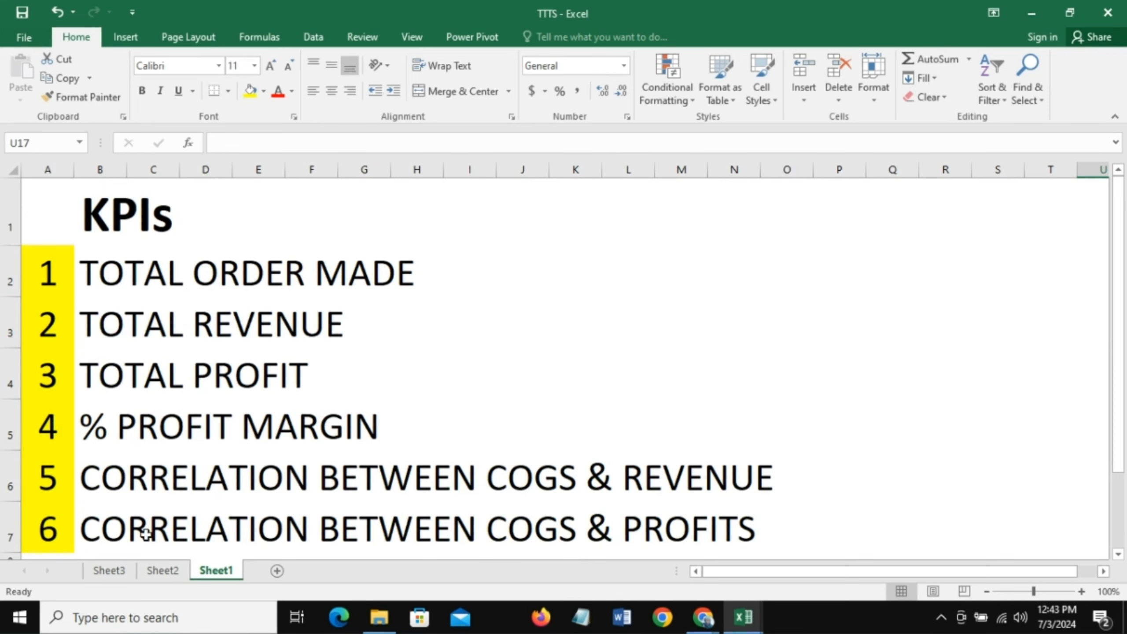
pyautogui.click(111, 572)
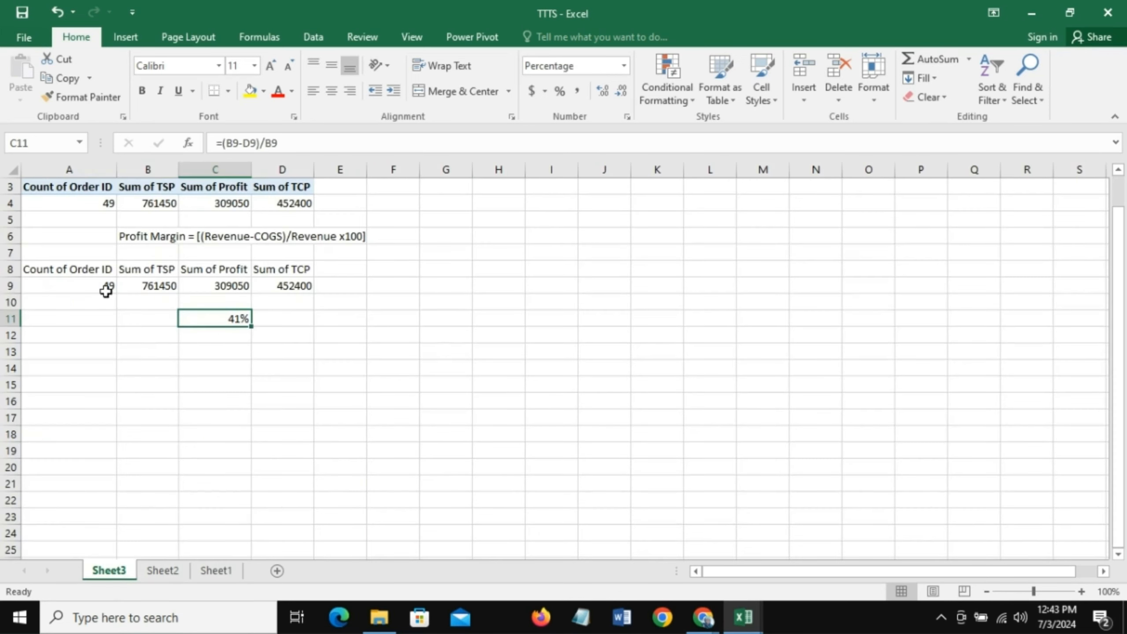
# - Copy the PivotTable in A3:D4 and paste the duplicate at cell A15
pyautogui.click(91, 351)
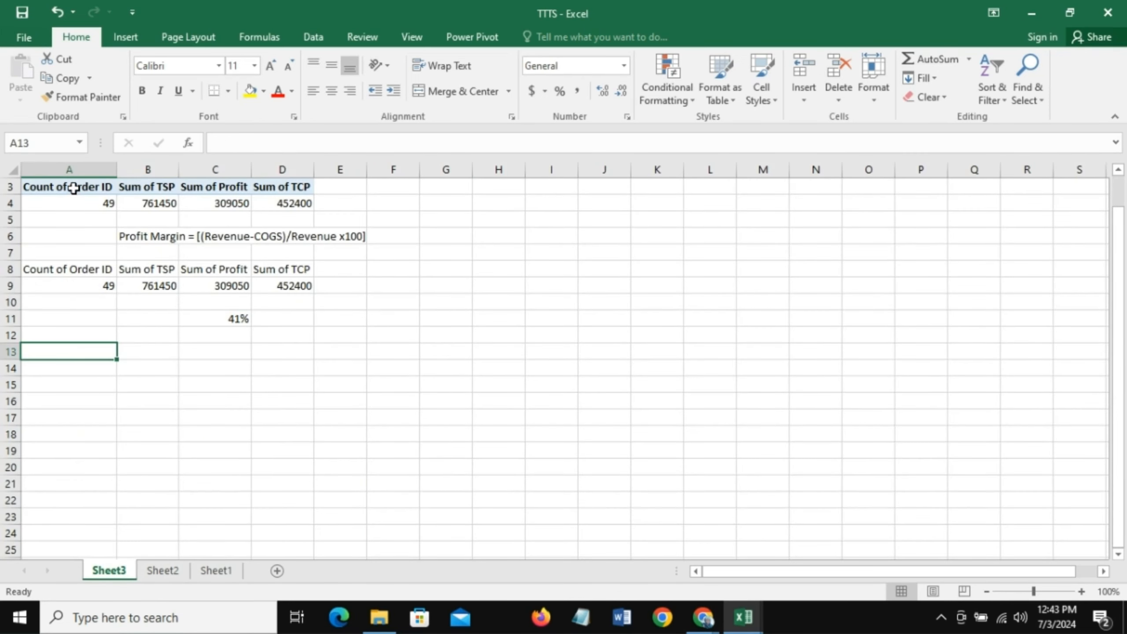
pyautogui.moveTo(73, 189); pyautogui.dragTo(283, 202)
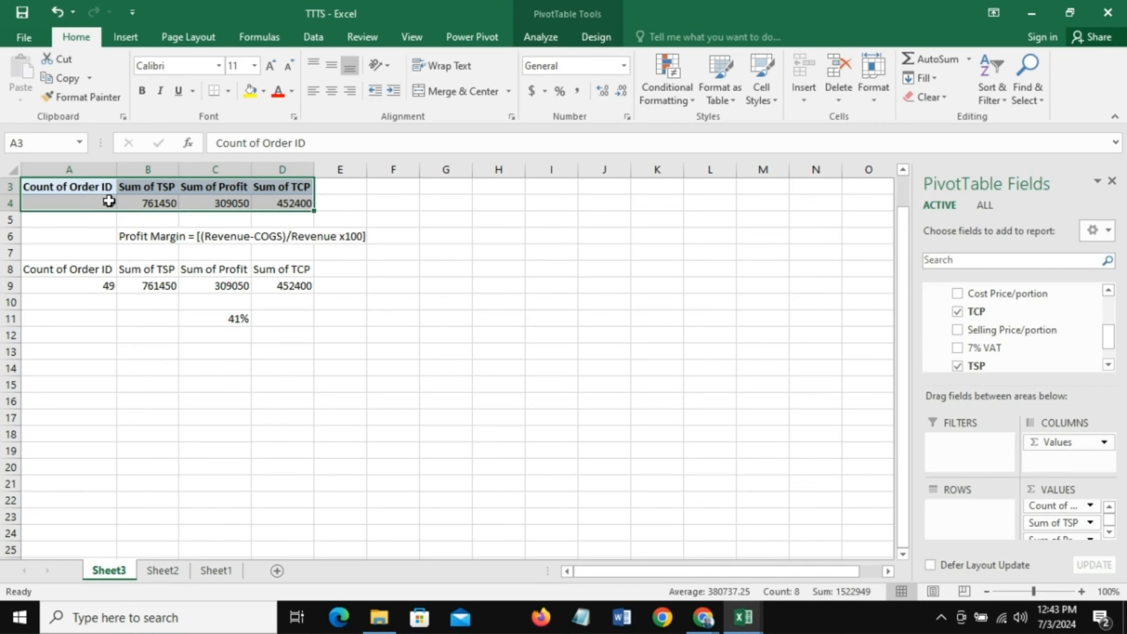
pyautogui.hotkey('ctrl', 'c')
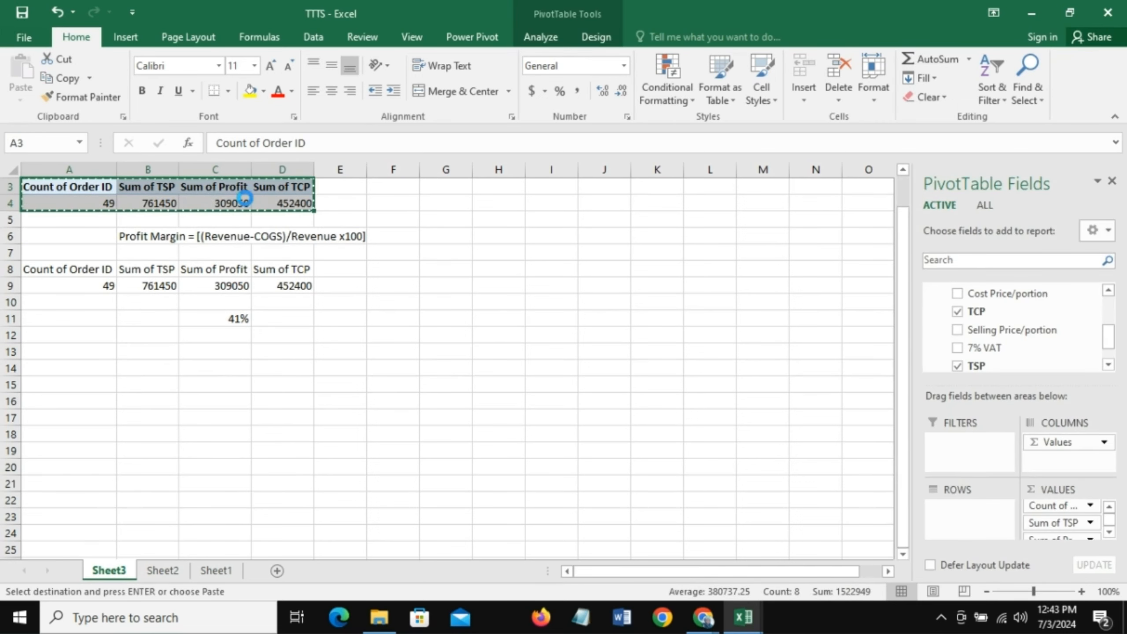
pyautogui.click(62, 385)
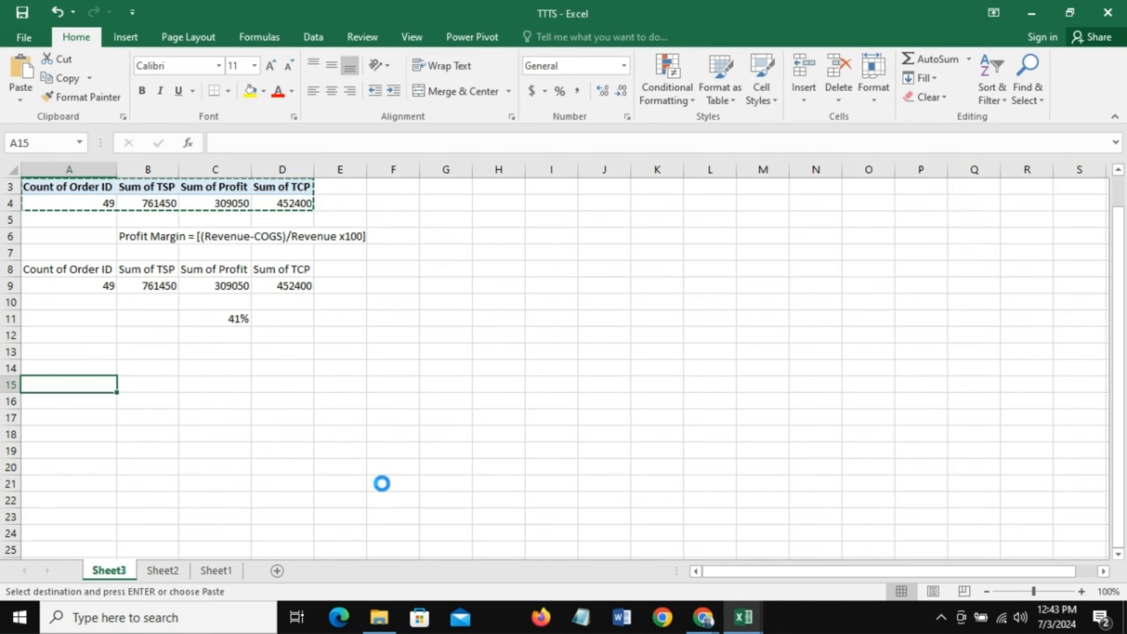
pyautogui.hotkey('ctrl', 'v')
# - Remove the Order ID count and the TSP, Profit and TCP sums from the values of the PivotTable copy at A15
pyautogui.click(107, 400)
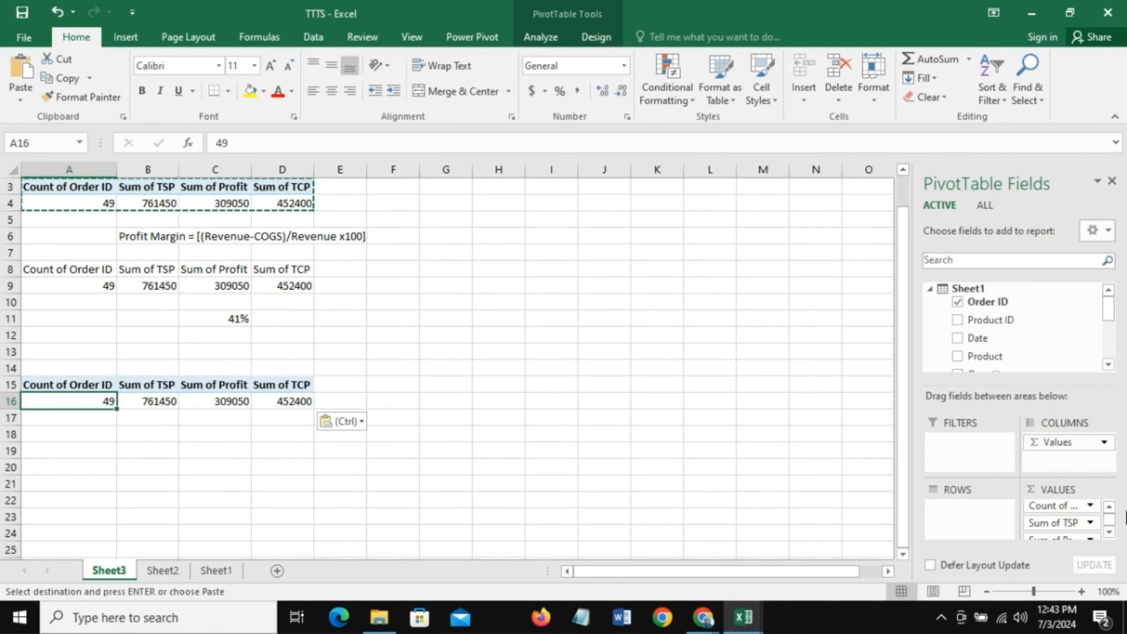
pyautogui.click(1111, 527)
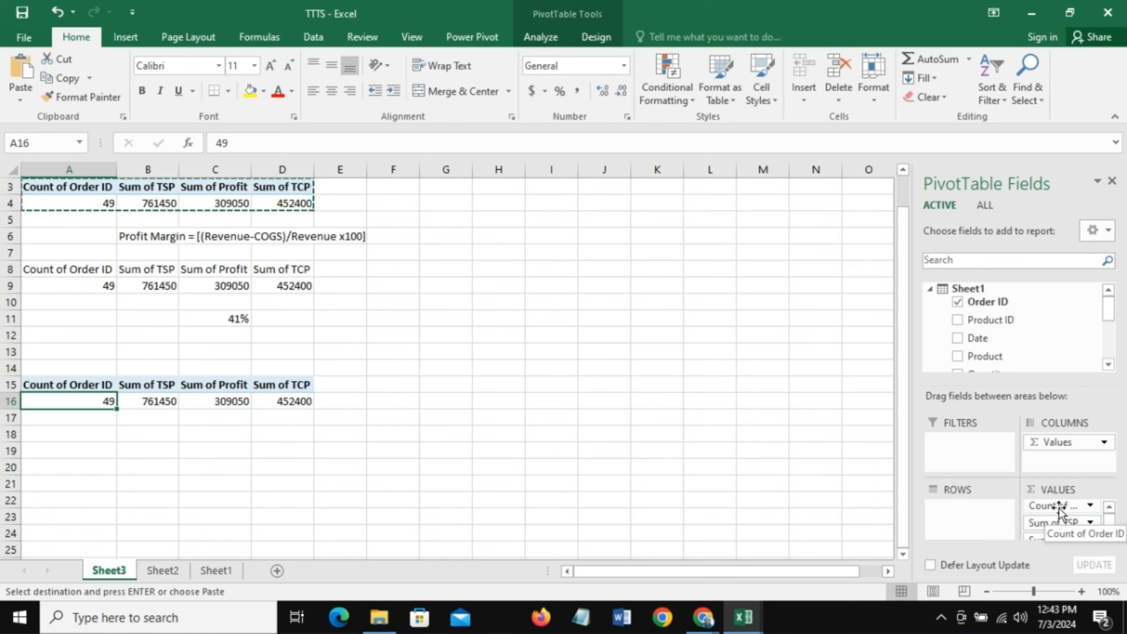
pyautogui.moveTo(1064, 513); pyautogui.dragTo(756, 508)
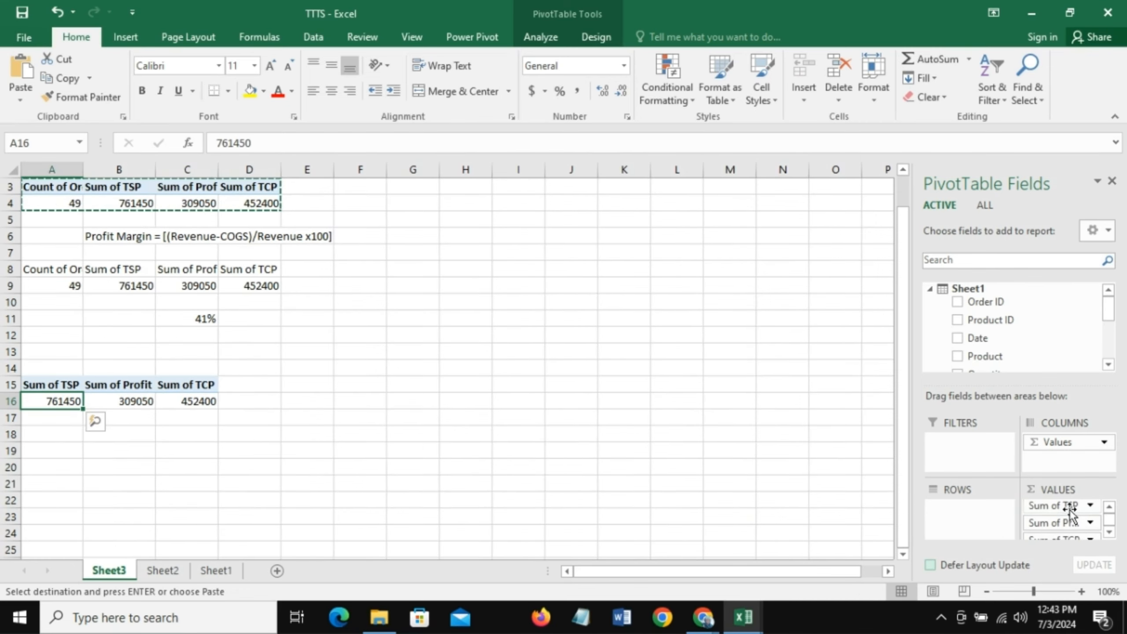
pyautogui.moveTo(1067, 507); pyautogui.dragTo(799, 505)
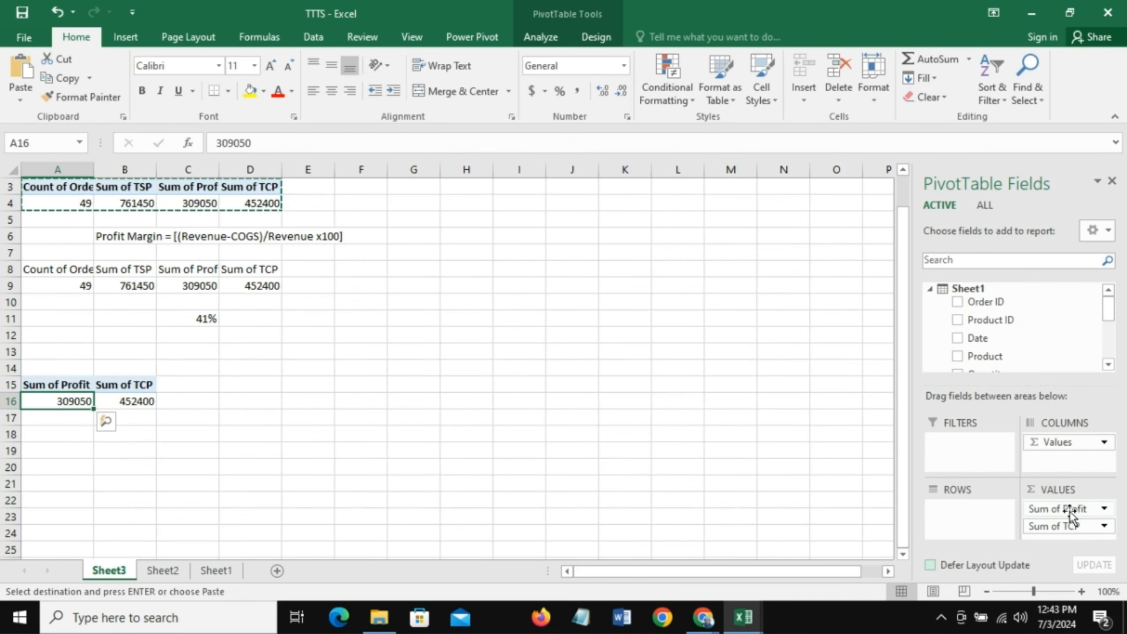
pyautogui.moveTo(1068, 511); pyautogui.dragTo(786, 525)
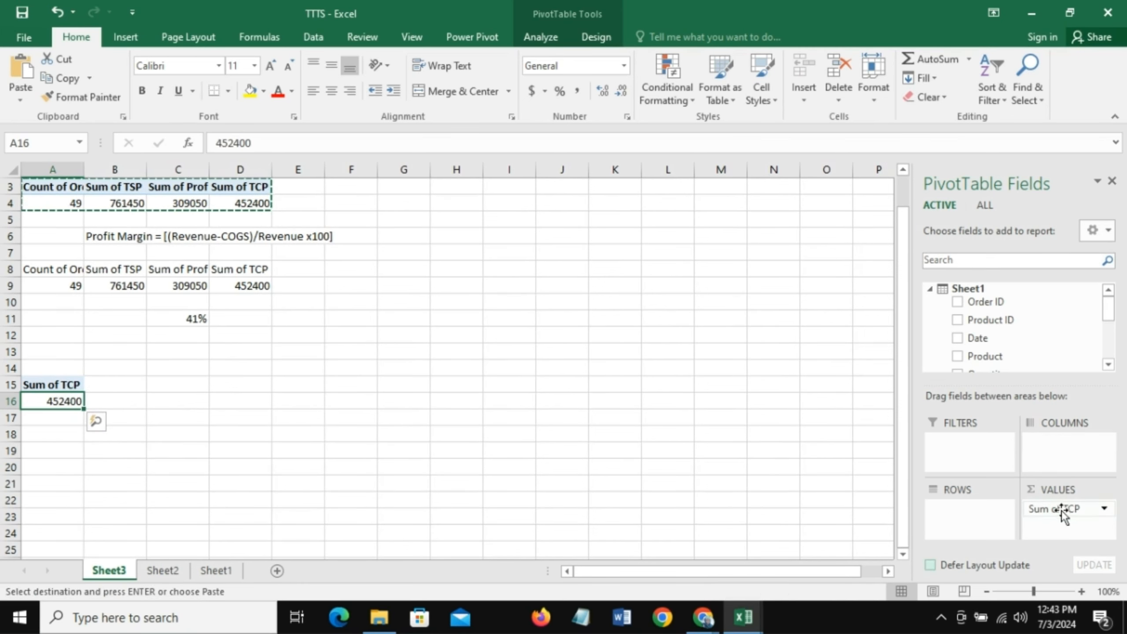
pyautogui.moveTo(1062, 510); pyautogui.dragTo(793, 507)
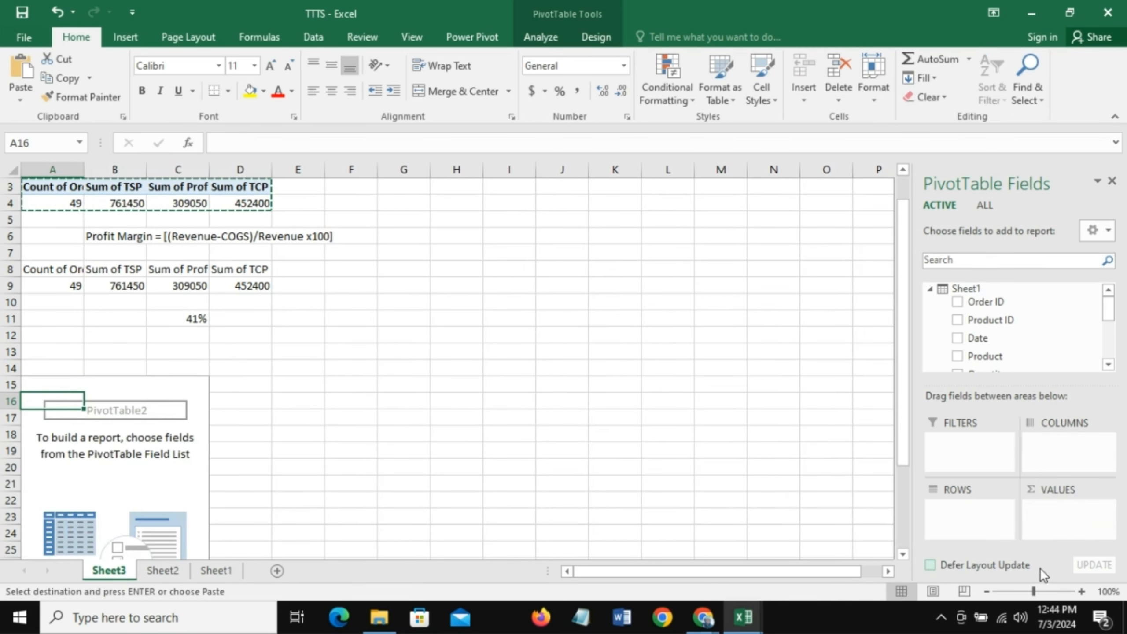
# - Add the Order ID field to the rows of the emptied PivotTable at A15
pyautogui.moveTo(983, 303); pyautogui.dragTo(962, 513)
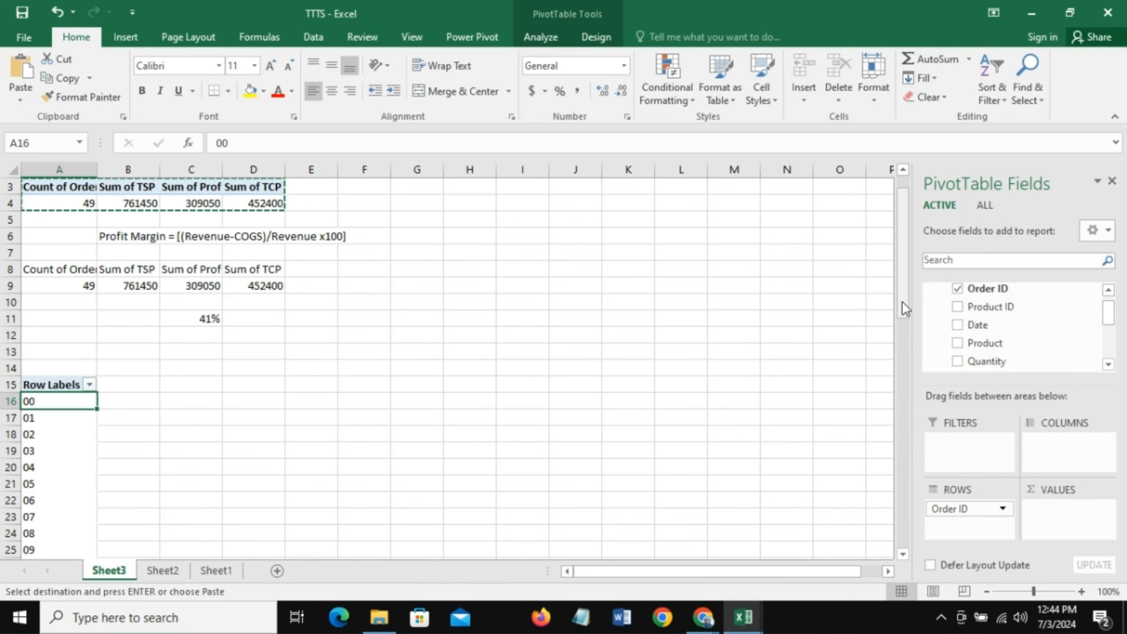
pyautogui.moveTo(909, 308); pyautogui.dragTo(903, 355)
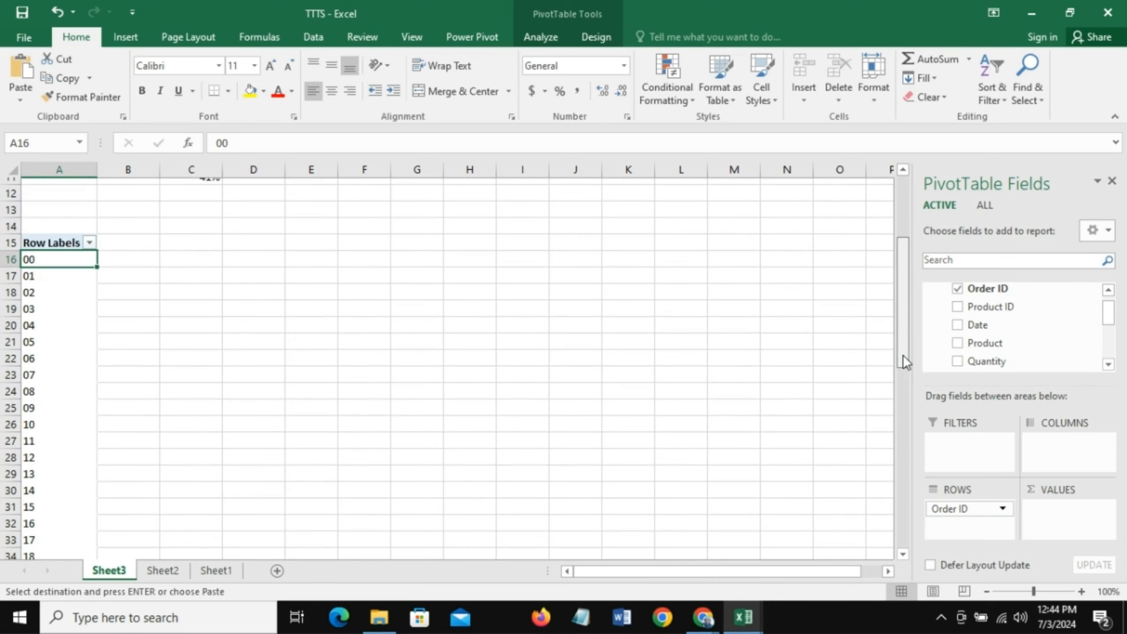
# - Add the TCP, TSP and Profit sums to the values of the Order ID PivotTable at A15
pyautogui.moveTo(1107, 318); pyautogui.dragTo(1115, 328)
pyautogui.moveTo(995, 349); pyautogui.dragTo(1055, 508)
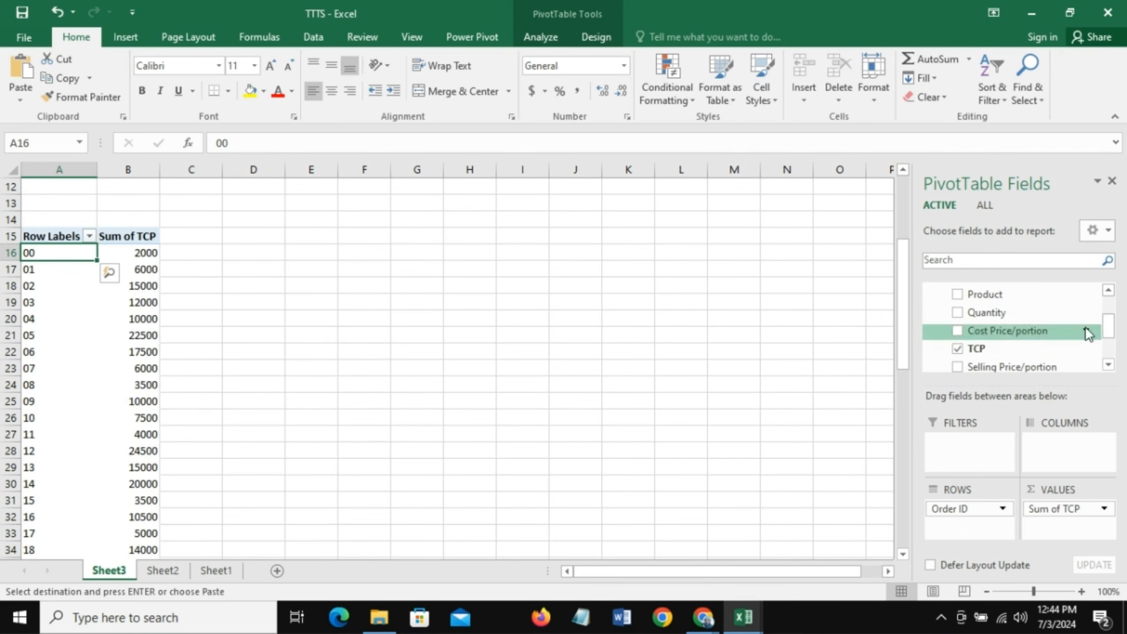
pyautogui.scroll(-1, 1113, 342)
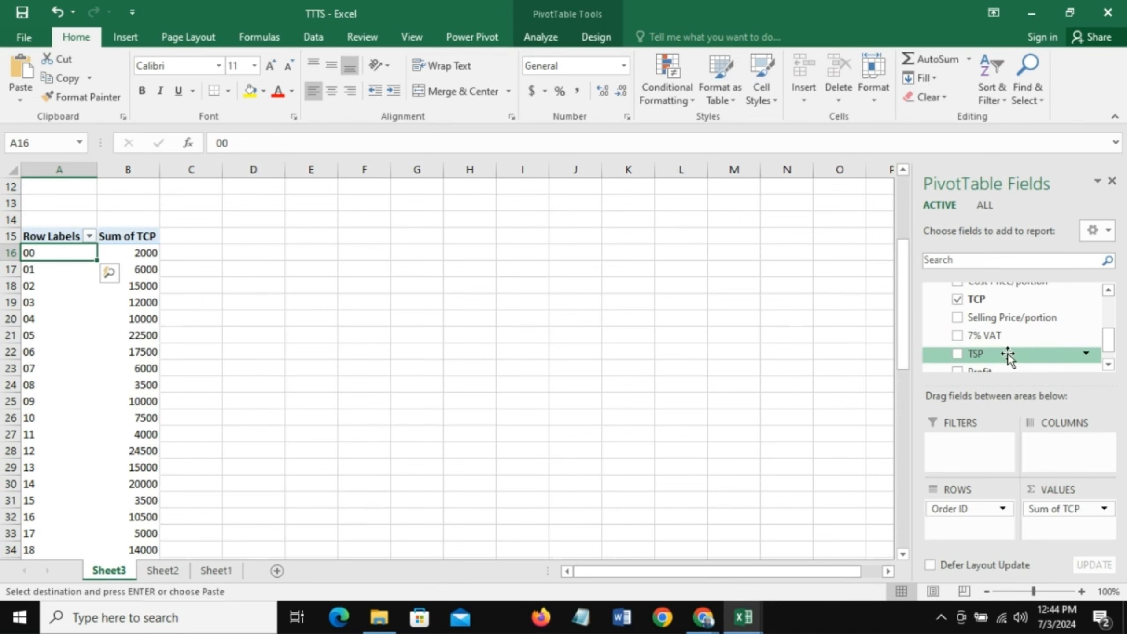
pyautogui.moveTo(1008, 356); pyautogui.dragTo(1055, 525)
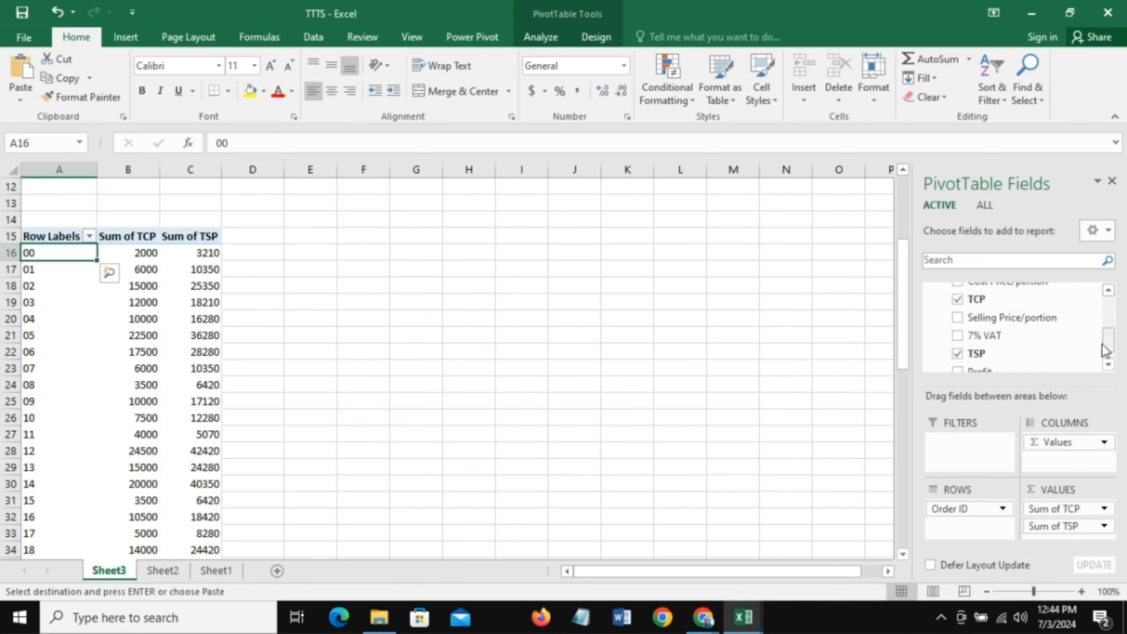
pyautogui.scroll(-1, 1111, 354)
pyautogui.moveTo(1012, 353); pyautogui.dragTo(1063, 545)
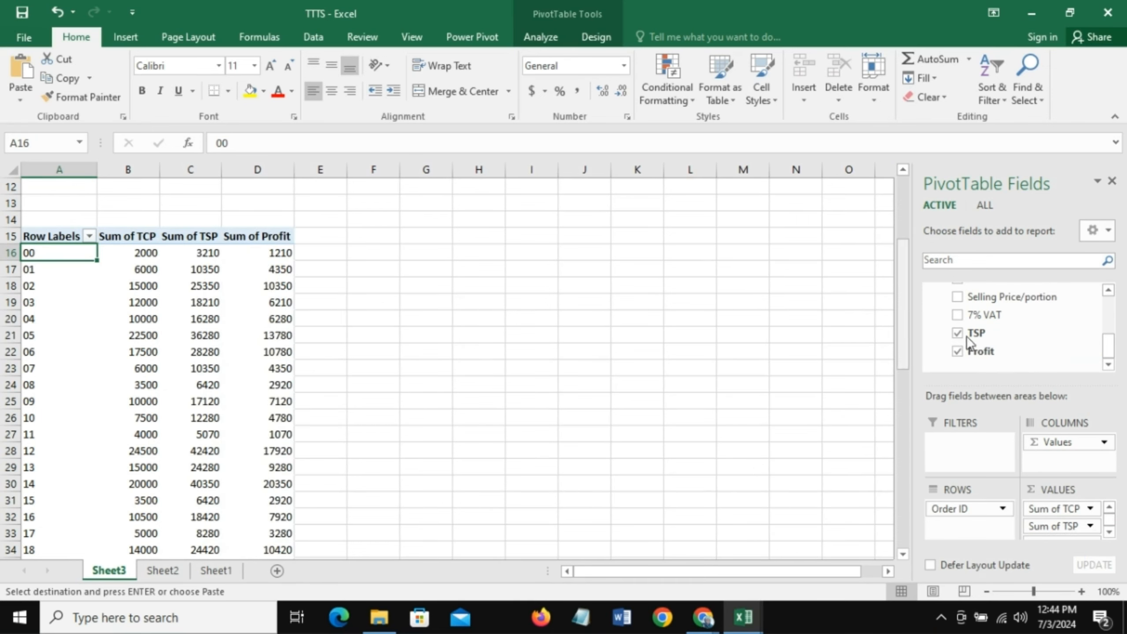
pyautogui.moveTo(905, 339)
pyautogui.mouseDown()
pyautogui.moveTo(905, 362)
pyautogui.moveTo(900, 345)
pyautogui.mouseUp()
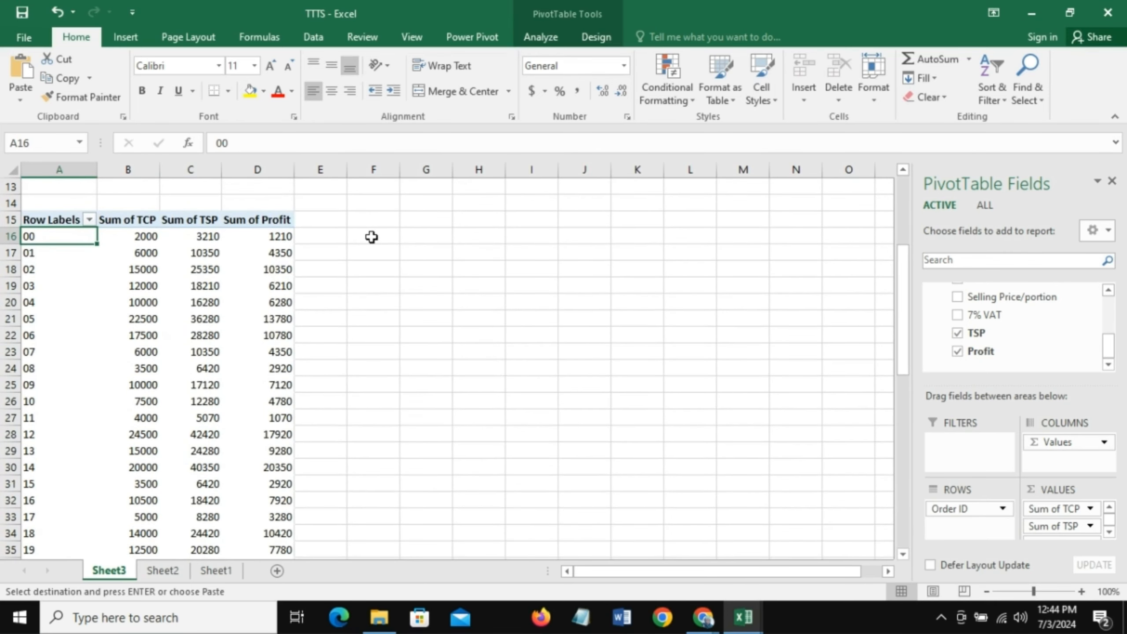
pyautogui.moveTo(372, 237); pyautogui.dragTo(426, 236)
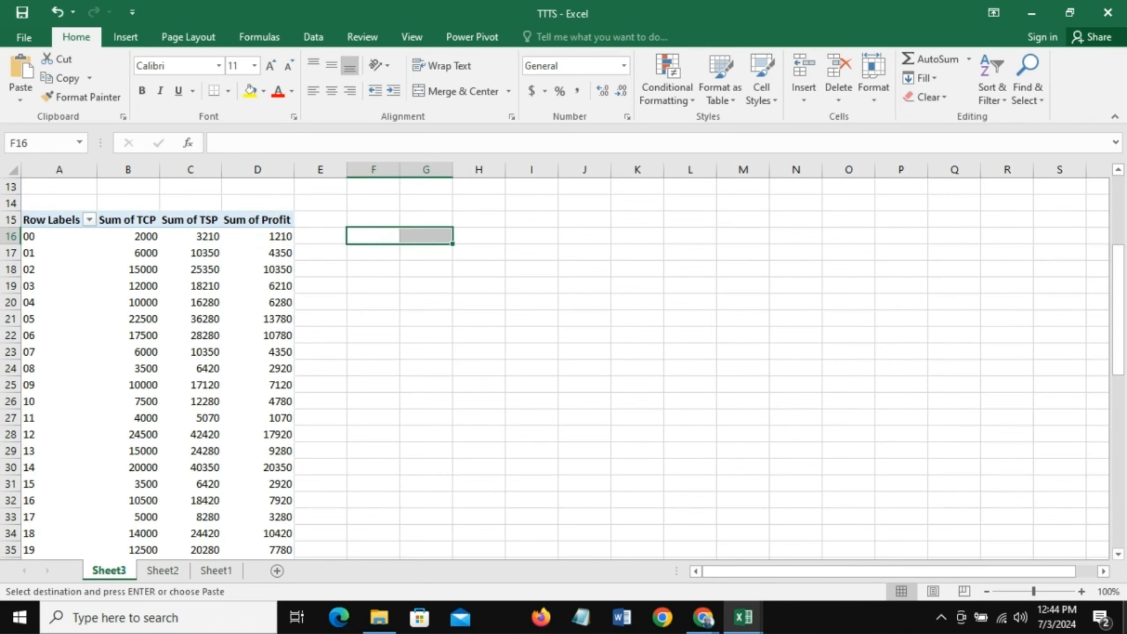
pyautogui.click(367, 236)
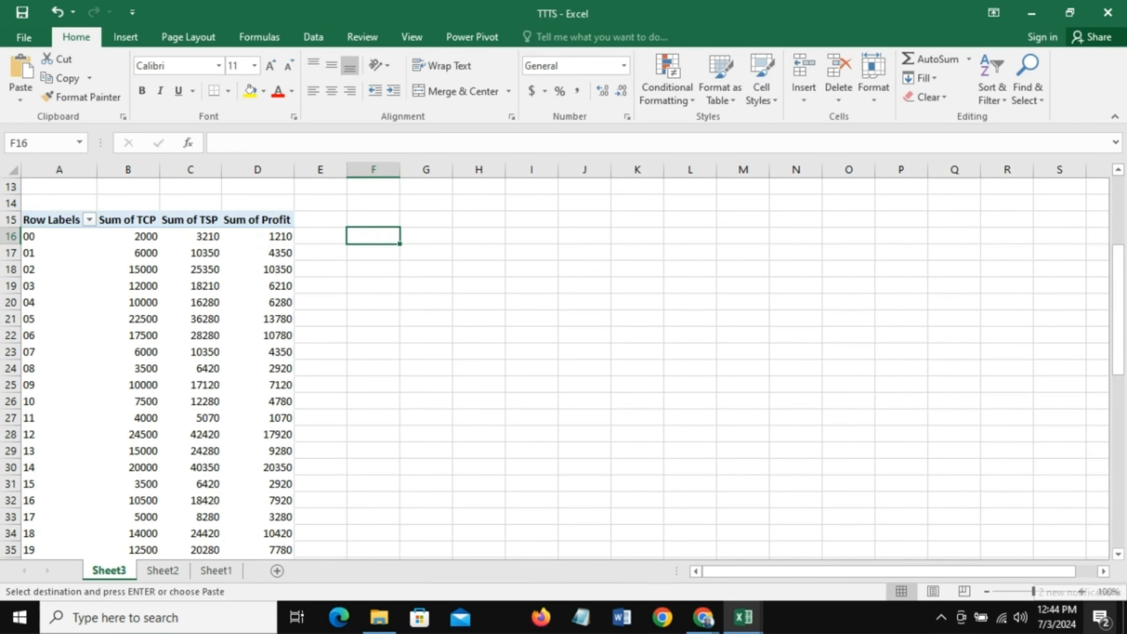
pyautogui.write('=cor')
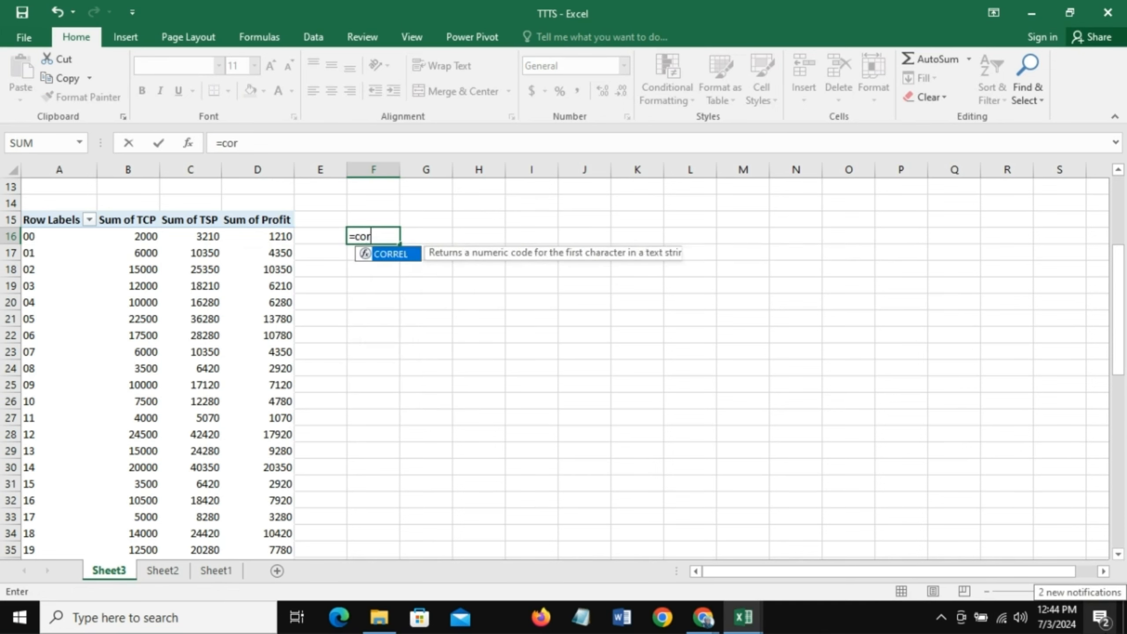
pyautogui.write('rel(')
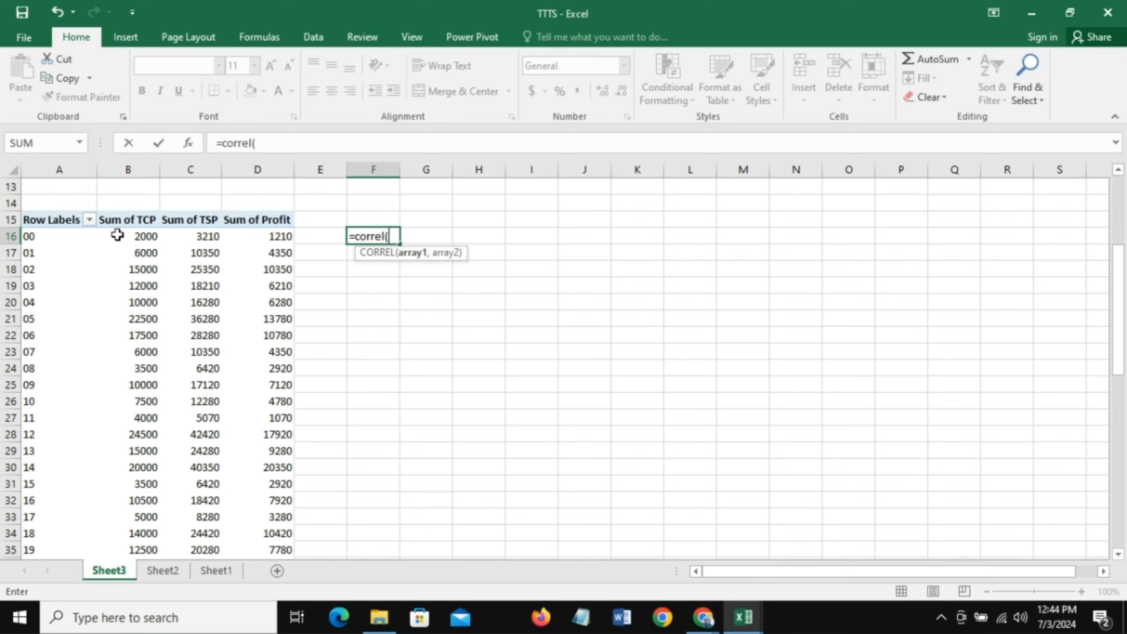
pyautogui.click(143, 237)
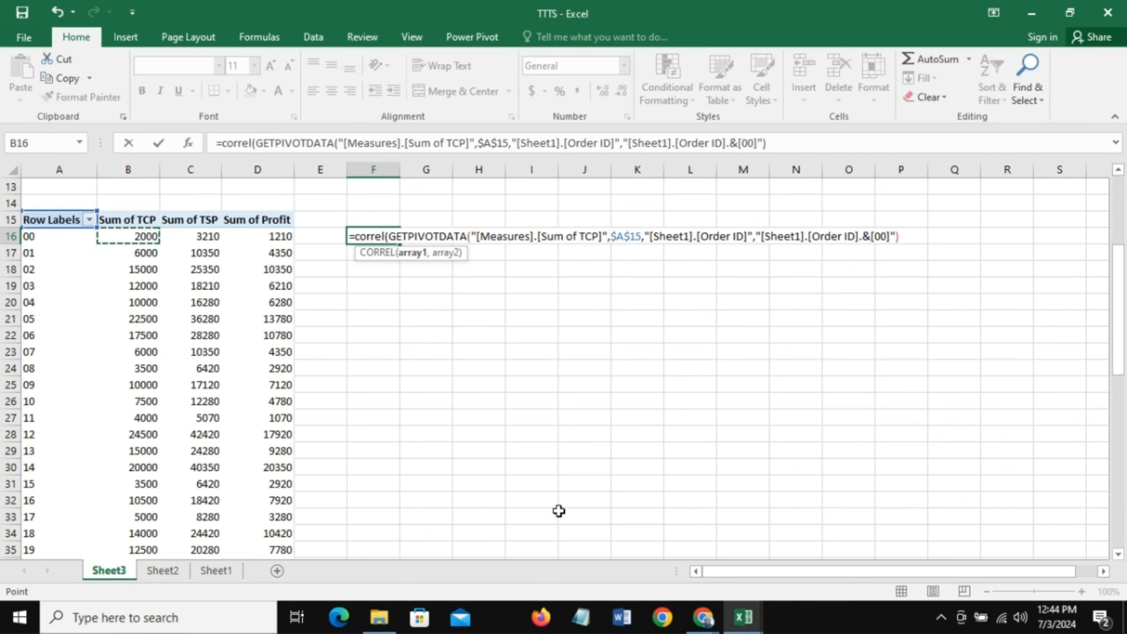
pyautogui.hotkey('ctrl', 'shift', 'Down')
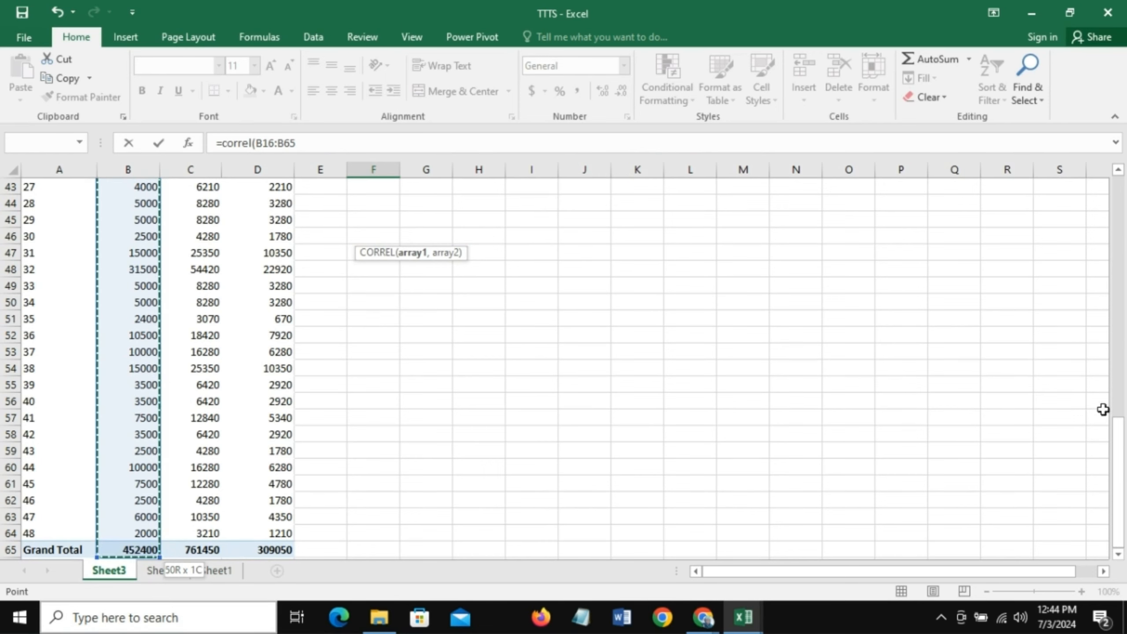
pyautogui.moveTo(1118, 453); pyautogui.dragTo(1121, 302)
pyautogui.press('BackSpace')
pyautogui.press('BackSpace')
pyautogui.press('BackSpace')
pyautogui.press('BackSpace')
pyautogui.press('BackSpace')
pyautogui.press('BackSpace')
pyautogui.press('BackSpace')
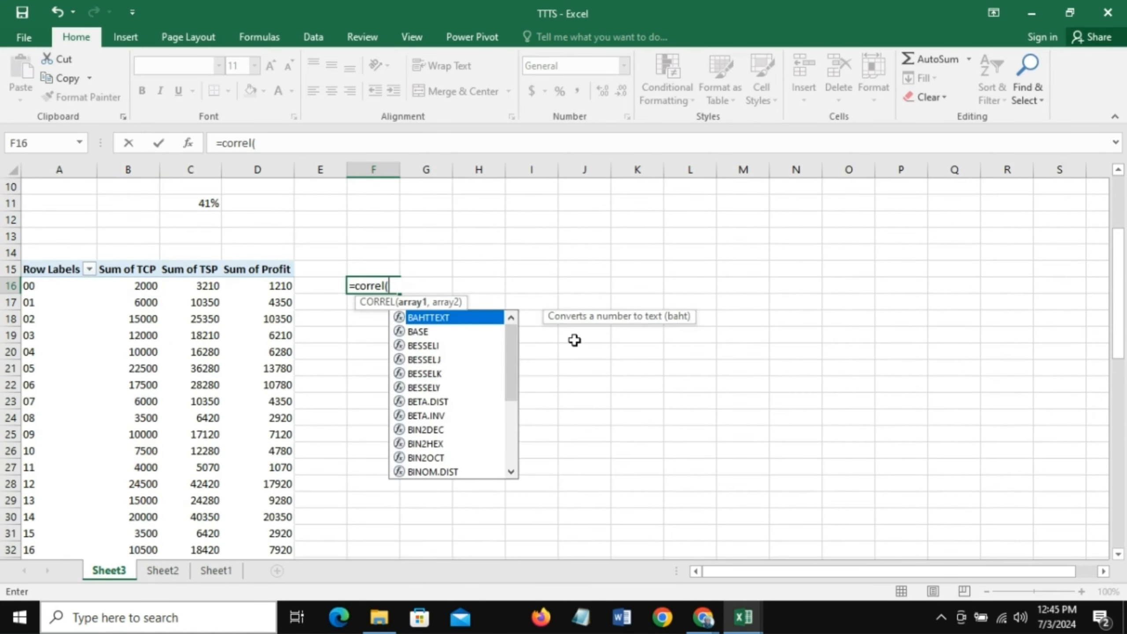
pyautogui.press('BackSpace')
pyautogui.press('BackSpace')
pyautogui.press('Escape')
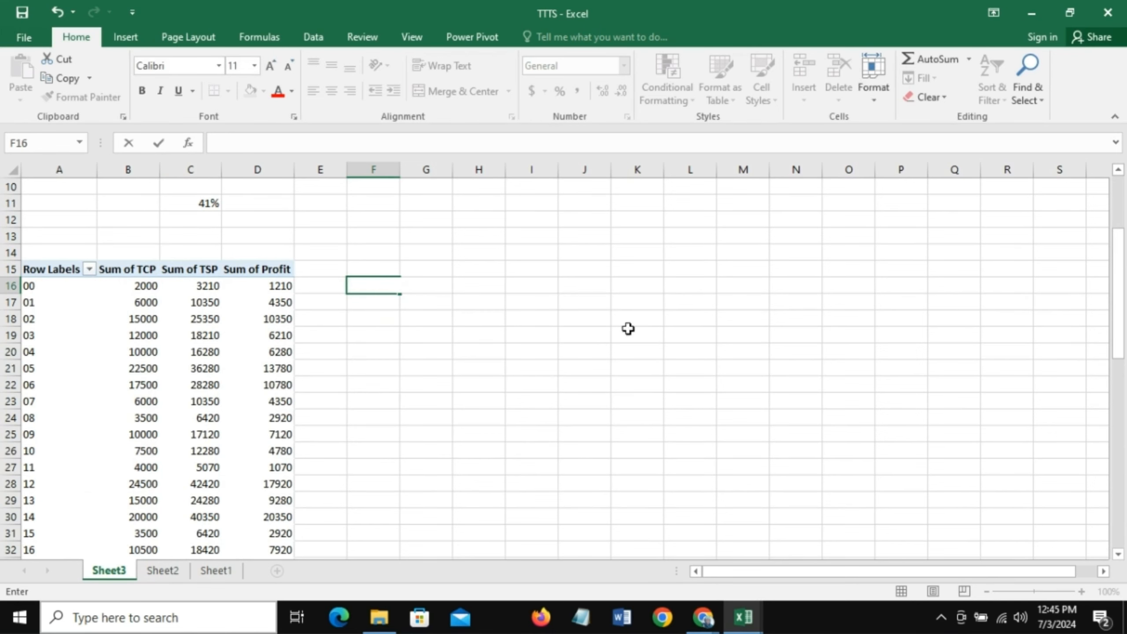
# - Turn off grand totals for rows and columns in the Order ID PivotTable at A15
pyautogui.click(139, 337)
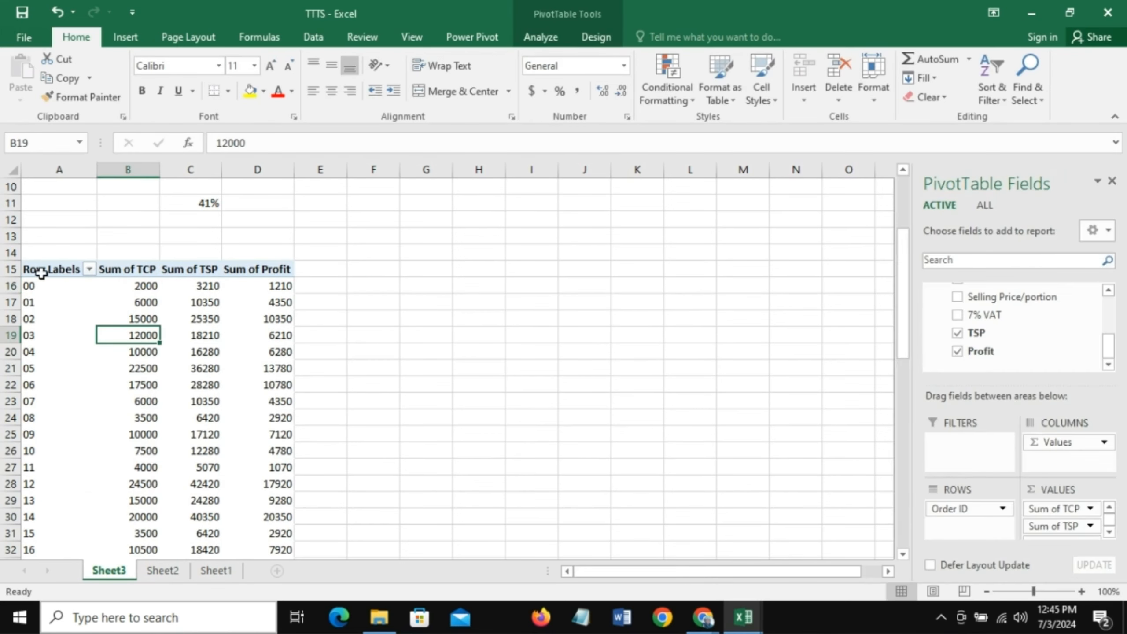
pyautogui.moveTo(42, 267); pyautogui.dragTo(244, 536)
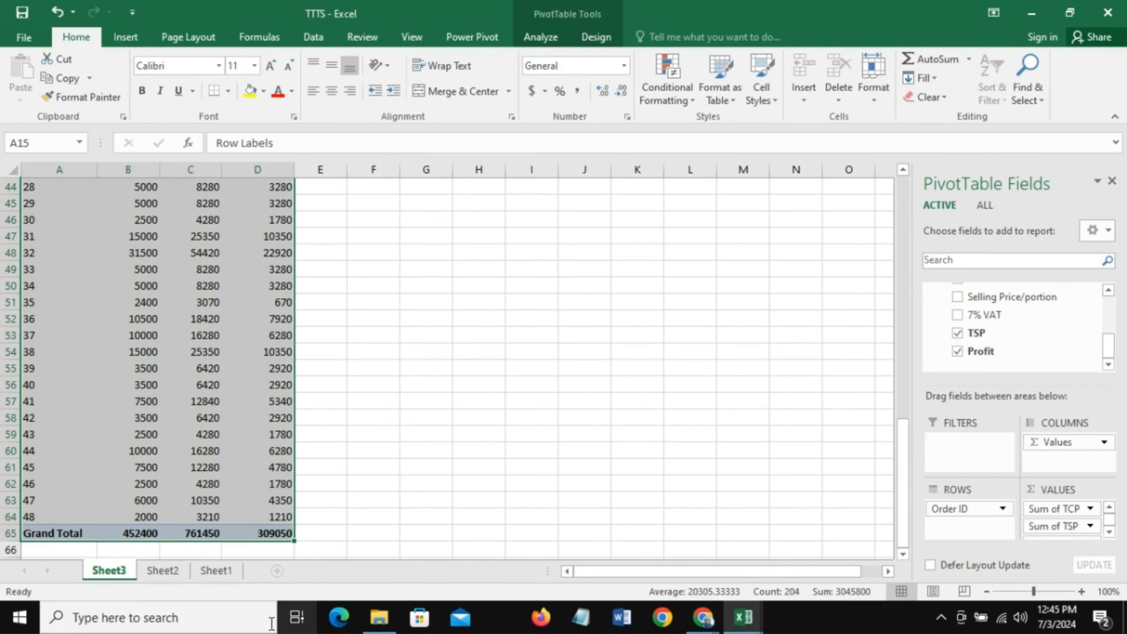
pyautogui.click(597, 39)
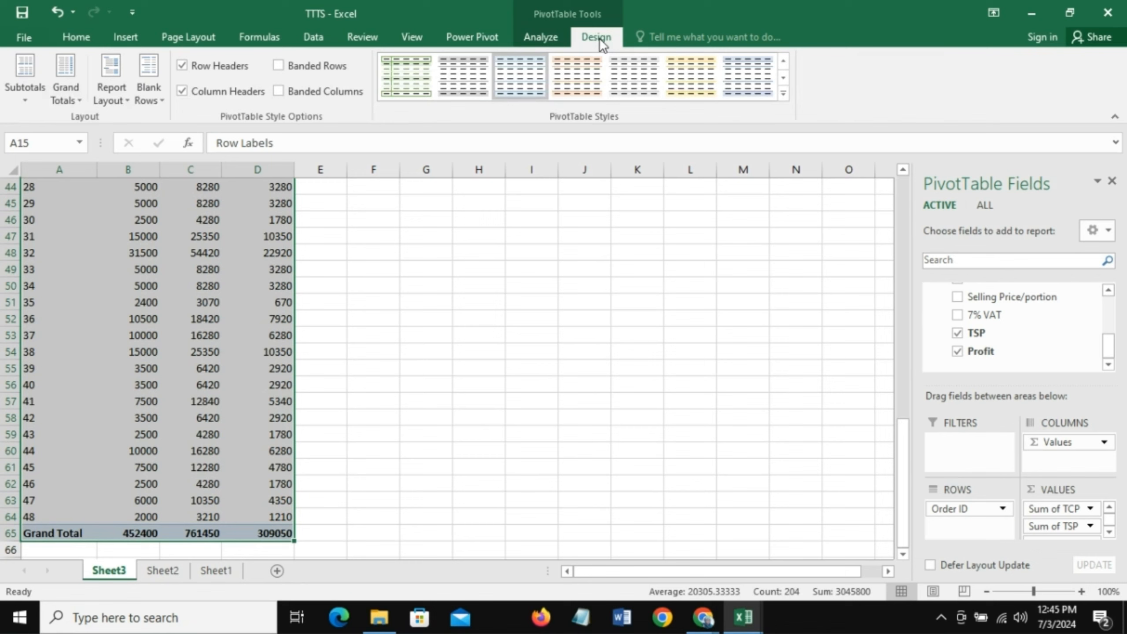
pyautogui.click(79, 99)
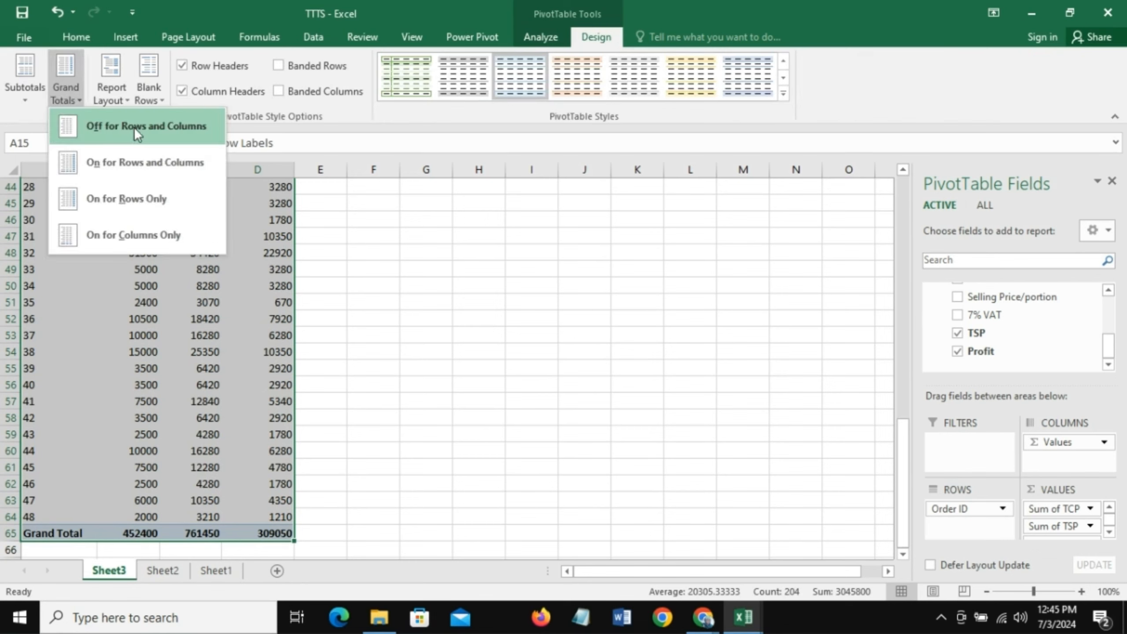
pyautogui.click(172, 126)
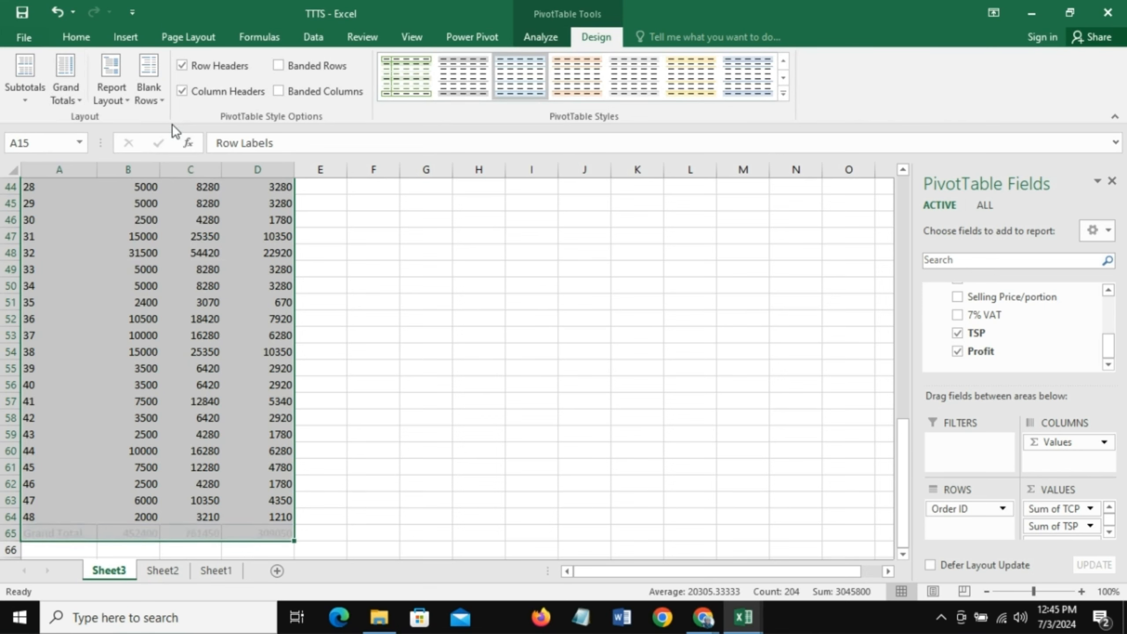
pyautogui.click(253, 497)
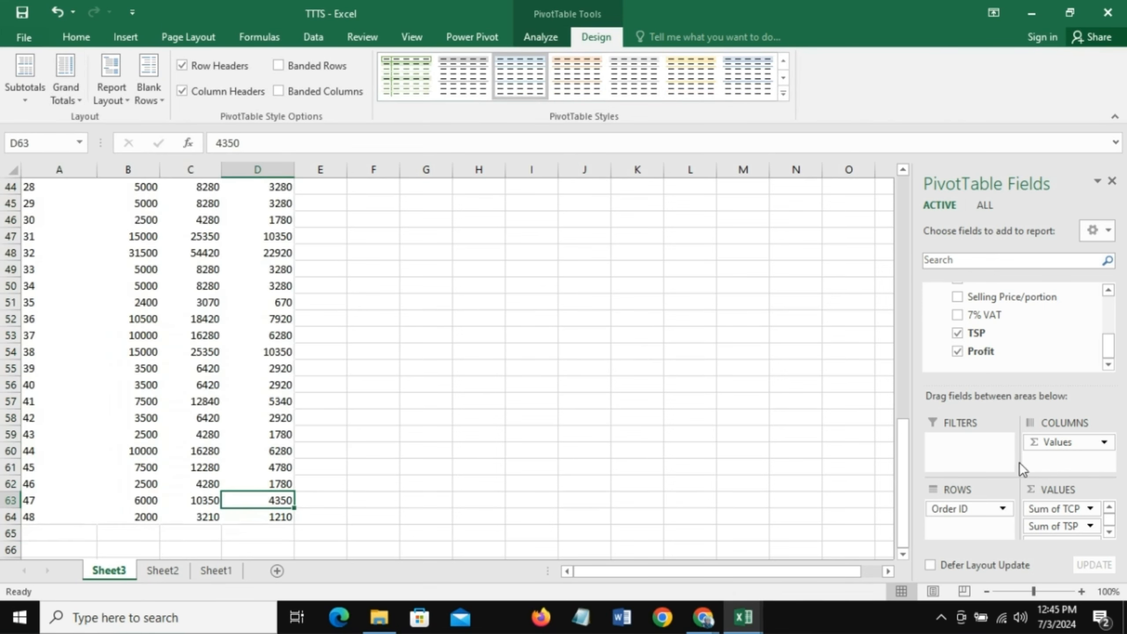
# - Enter =CORREL(B16:B64,C16:C64) in cell F16 to correlate the TCP sums with the TSP sums
pyautogui.moveTo(905, 536); pyautogui.dragTo(825, 366)
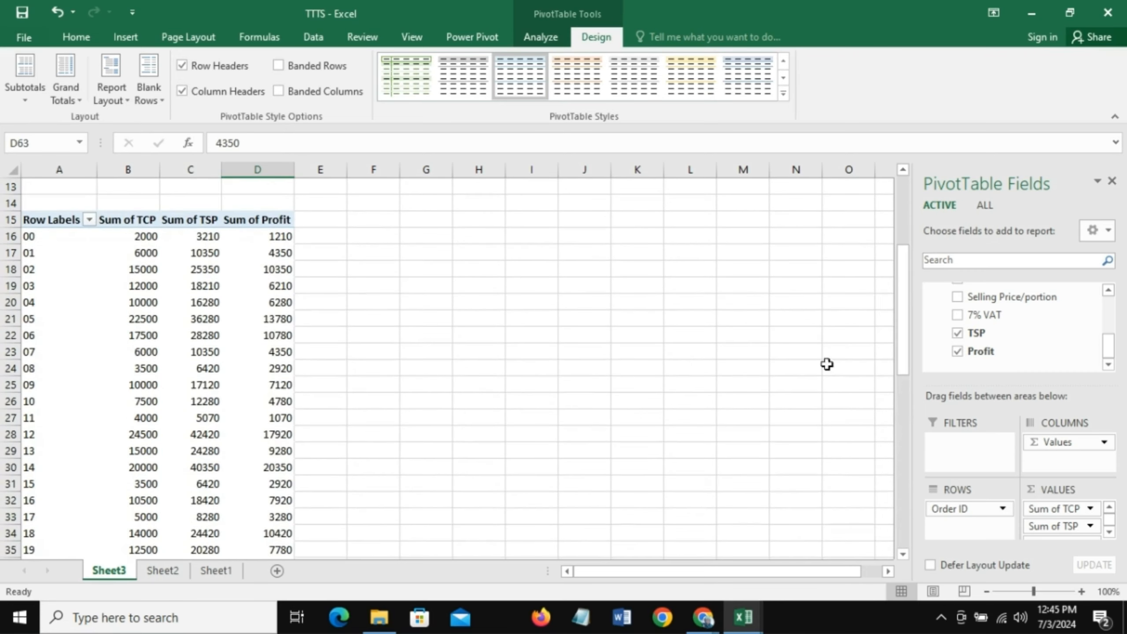
pyautogui.click(365, 234)
pyautogui.write('=')
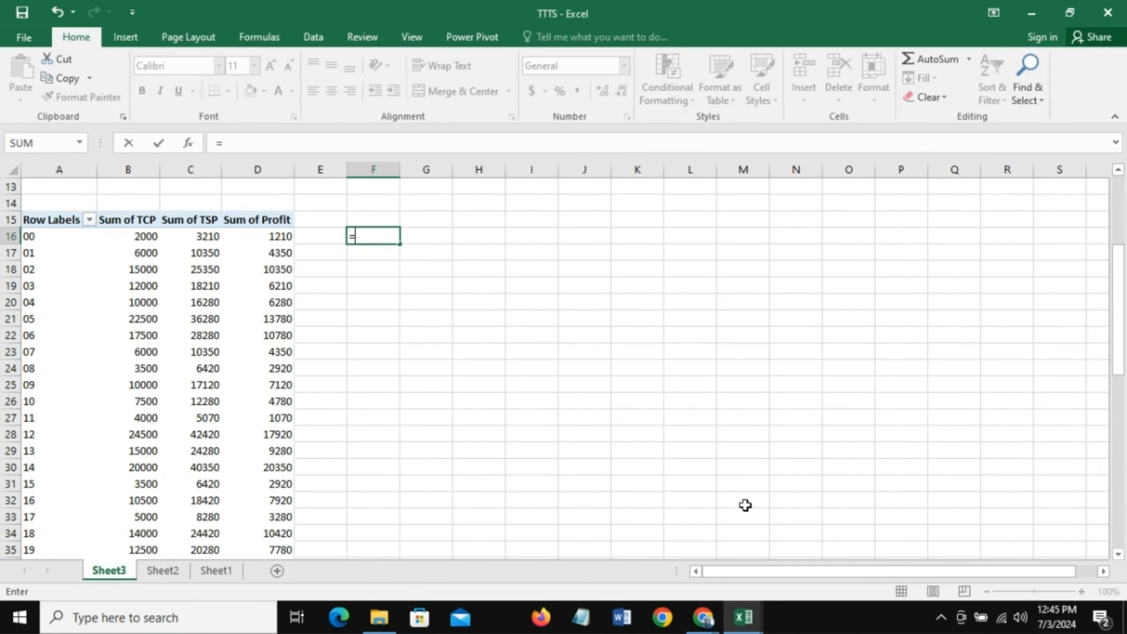
pyautogui.write('corre')
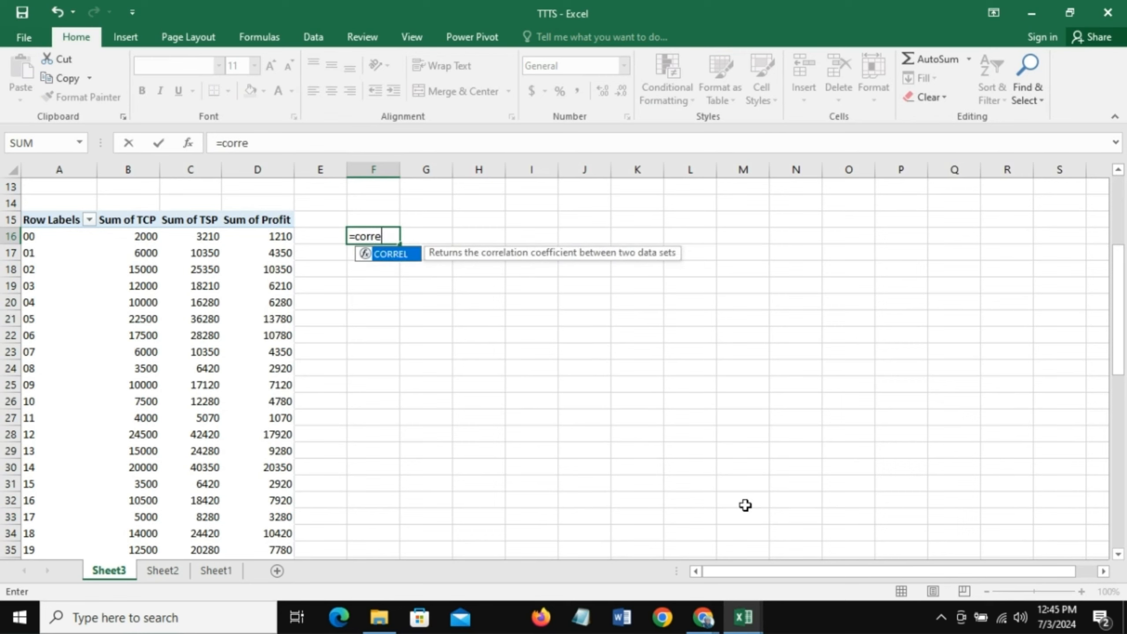
pyautogui.write('l(')
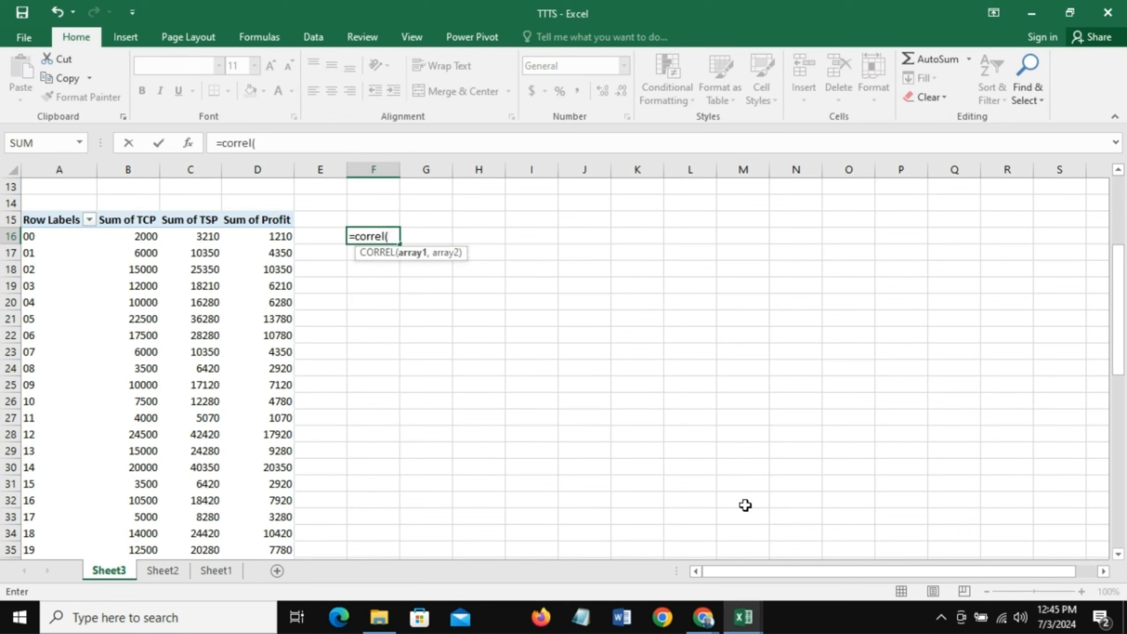
pyautogui.click(126, 237)
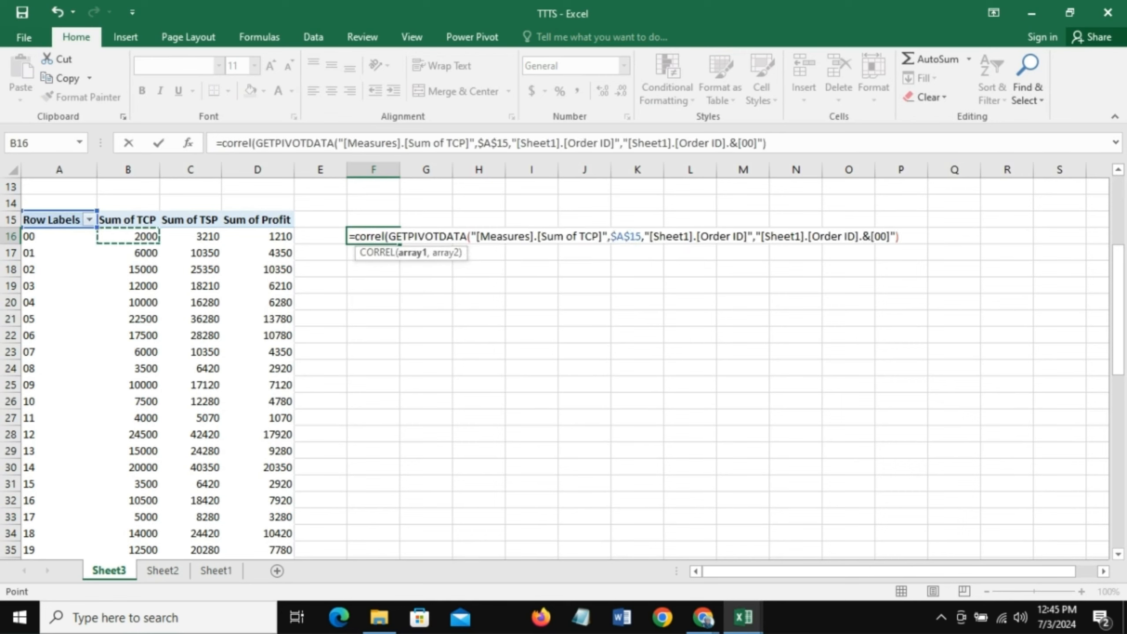
pyautogui.moveTo(126, 236); pyautogui.dragTo(146, 561)
pyautogui.write(',')
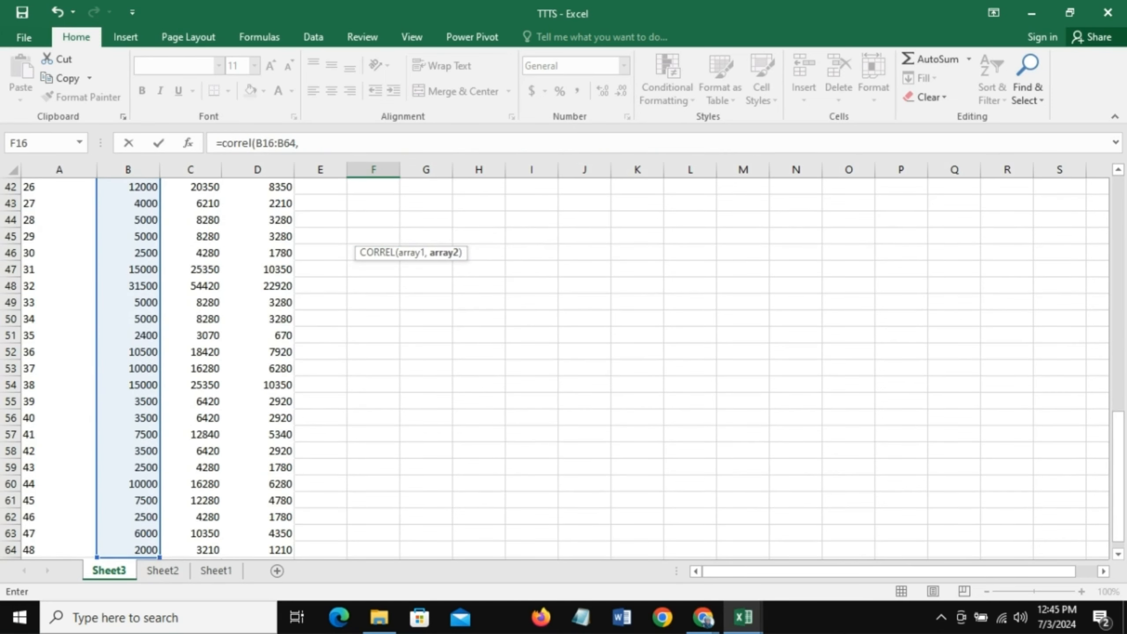
pyautogui.moveTo(1123, 528); pyautogui.dragTo(1101, 327)
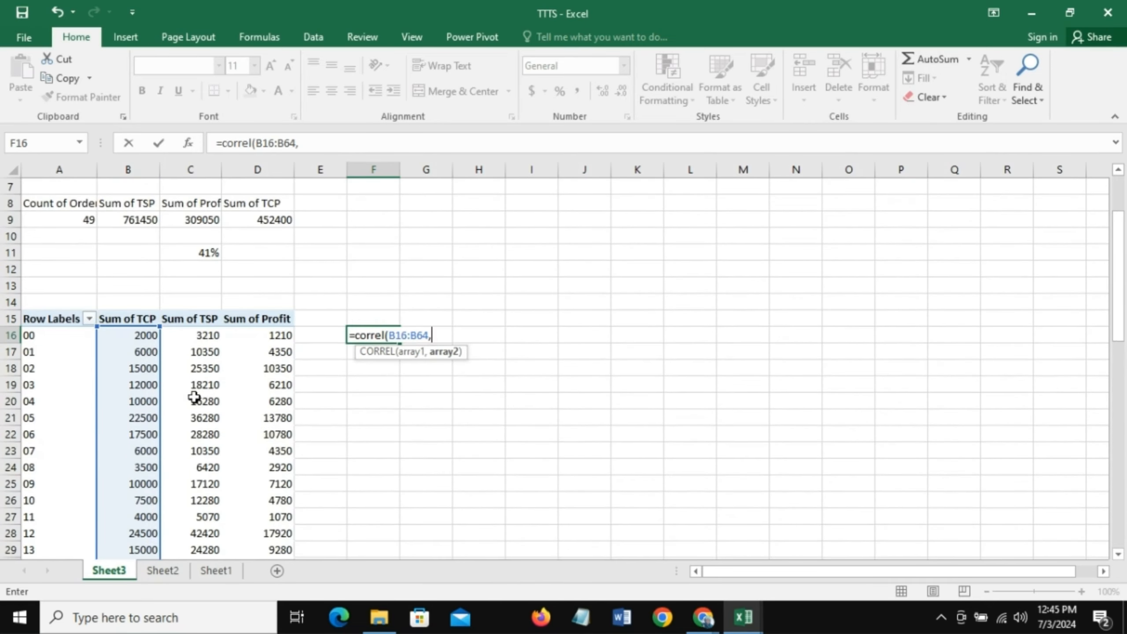
pyautogui.click(216, 335)
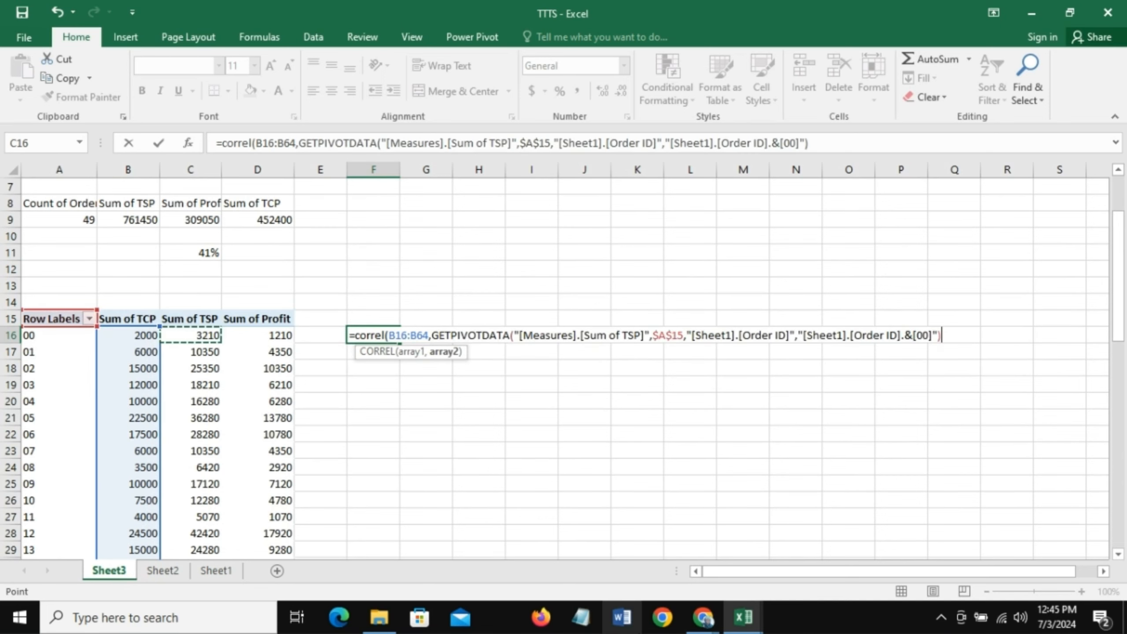
pyautogui.moveTo(216, 334); pyautogui.dragTo(219, 553)
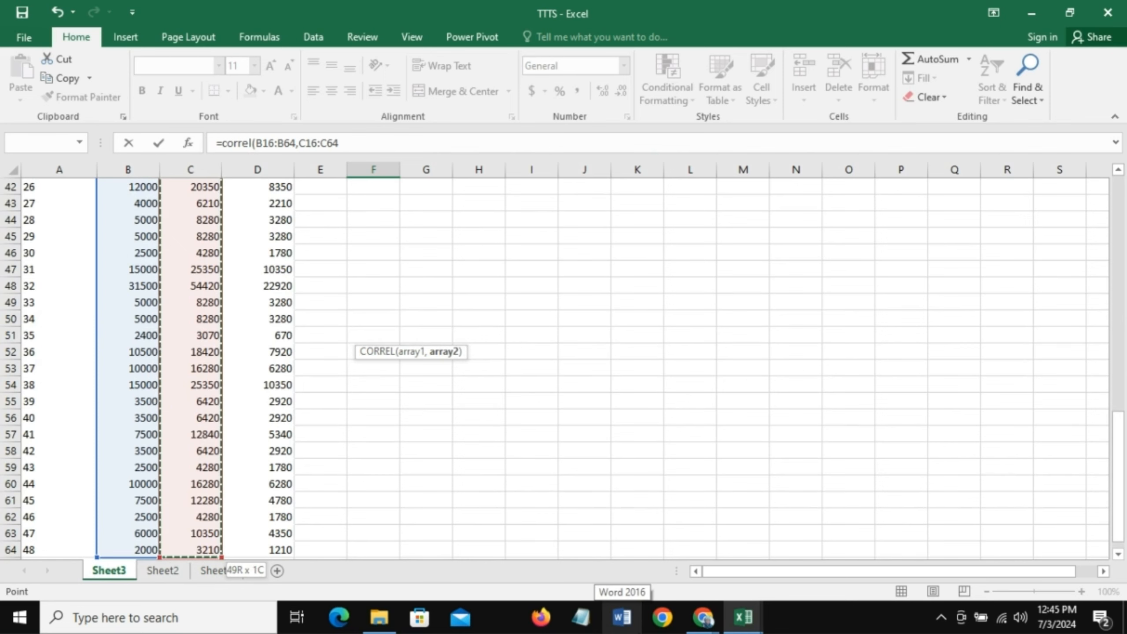
pyautogui.write(')')
pyautogui.press('Return')
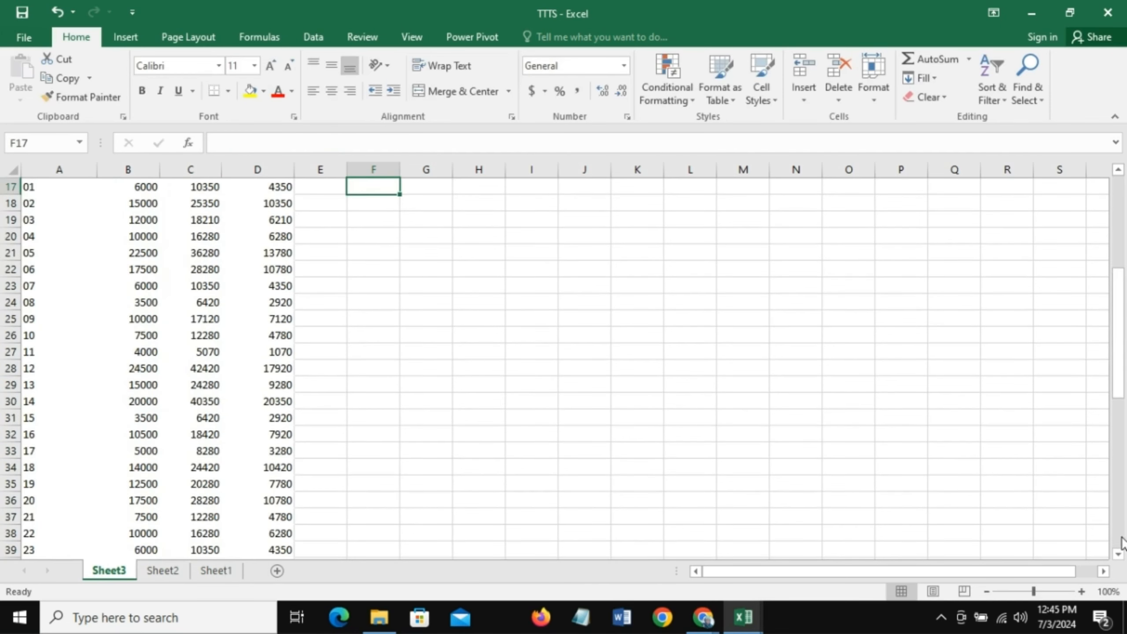
pyautogui.scroll(3, 1102, 302)
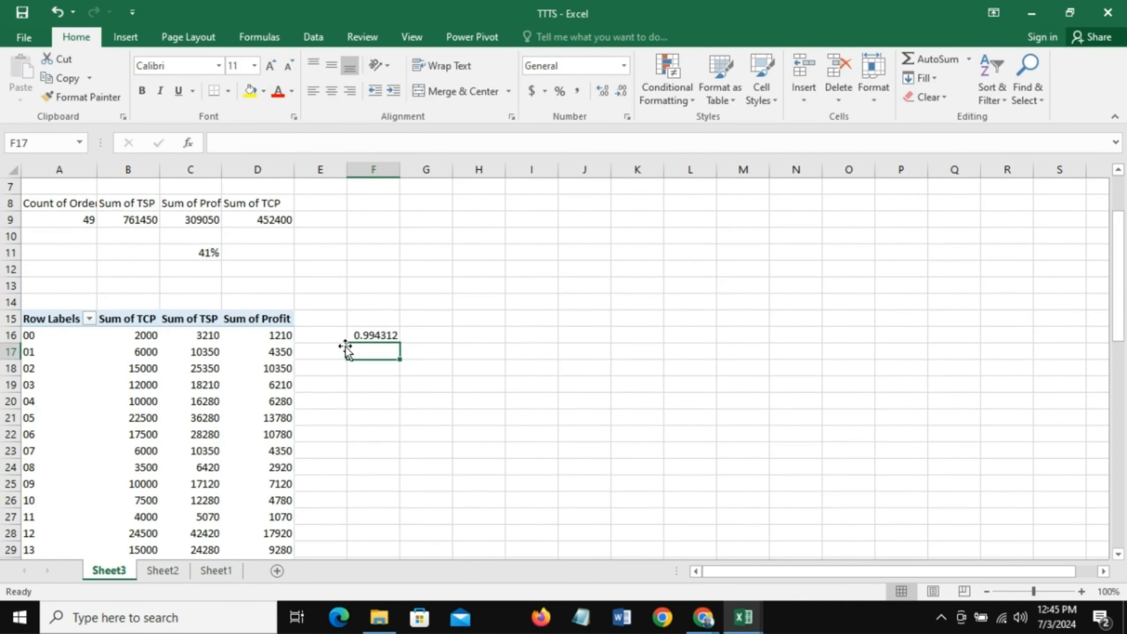
pyautogui.click(358, 336)
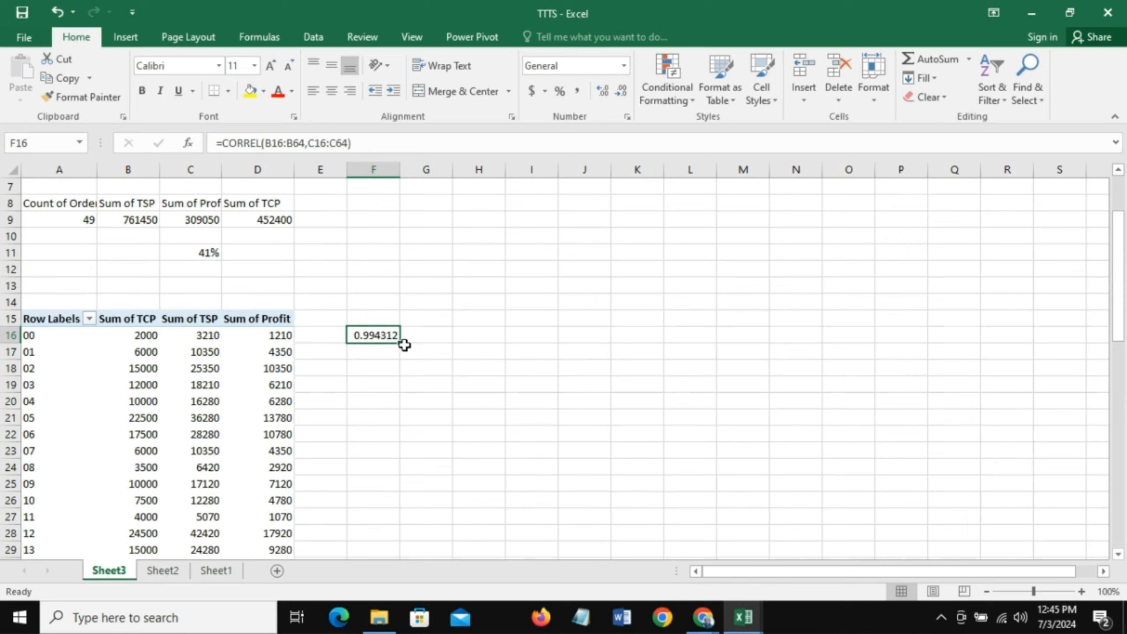
# - Label the correlation result by entering "Correl. Bet COGS & Revenue" in cell F15
pyautogui.click(366, 318)
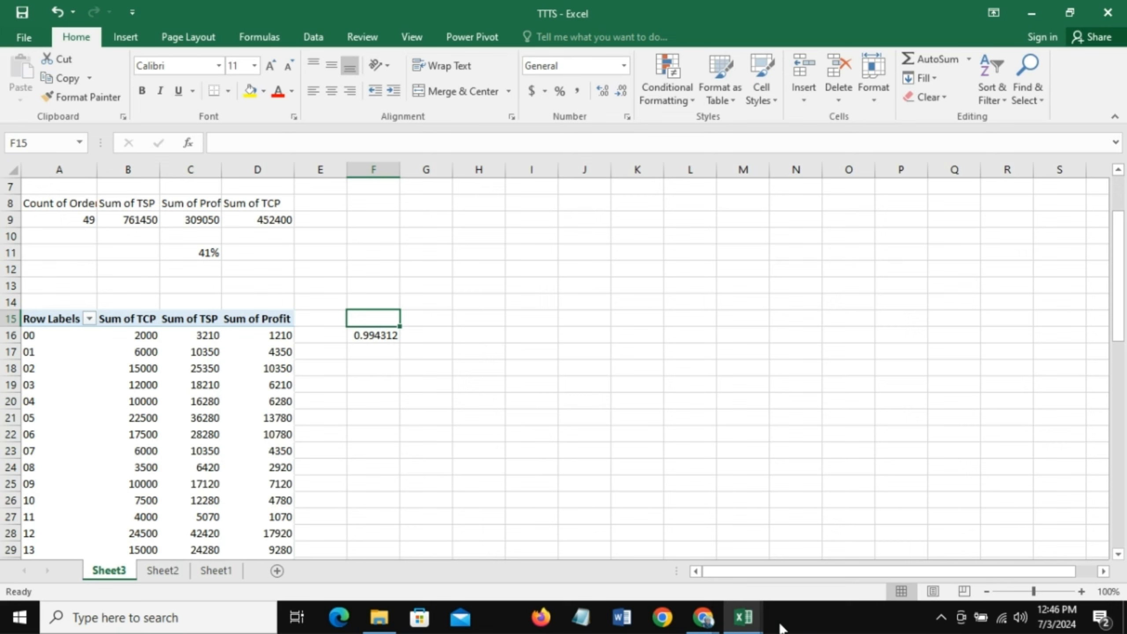
pyautogui.write('Correl')
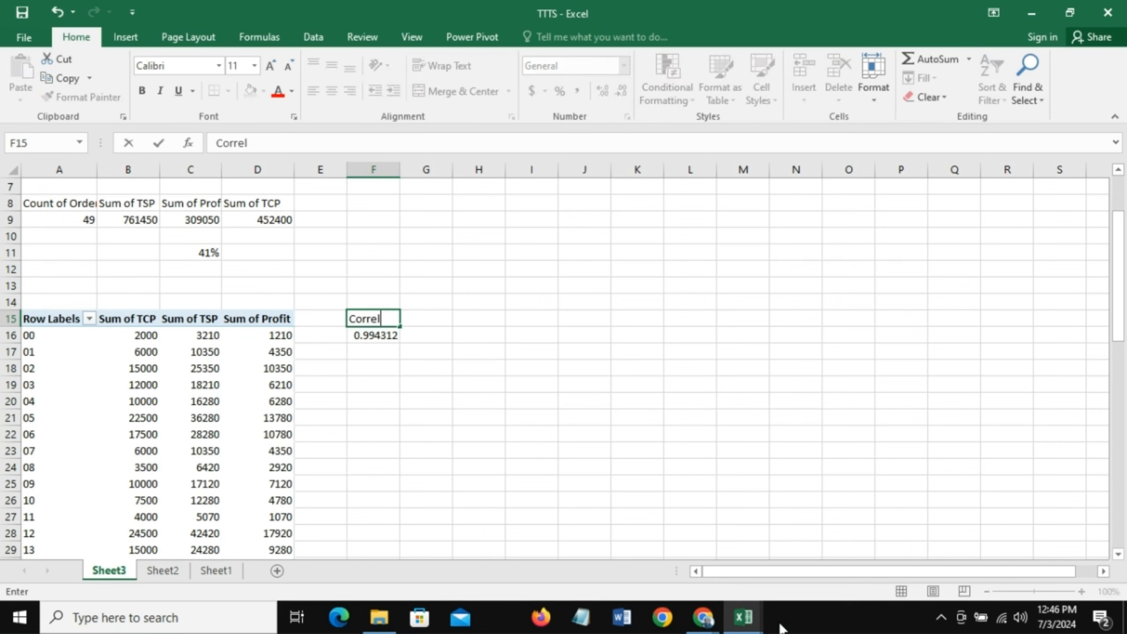
pyautogui.write('. Bet COGS')
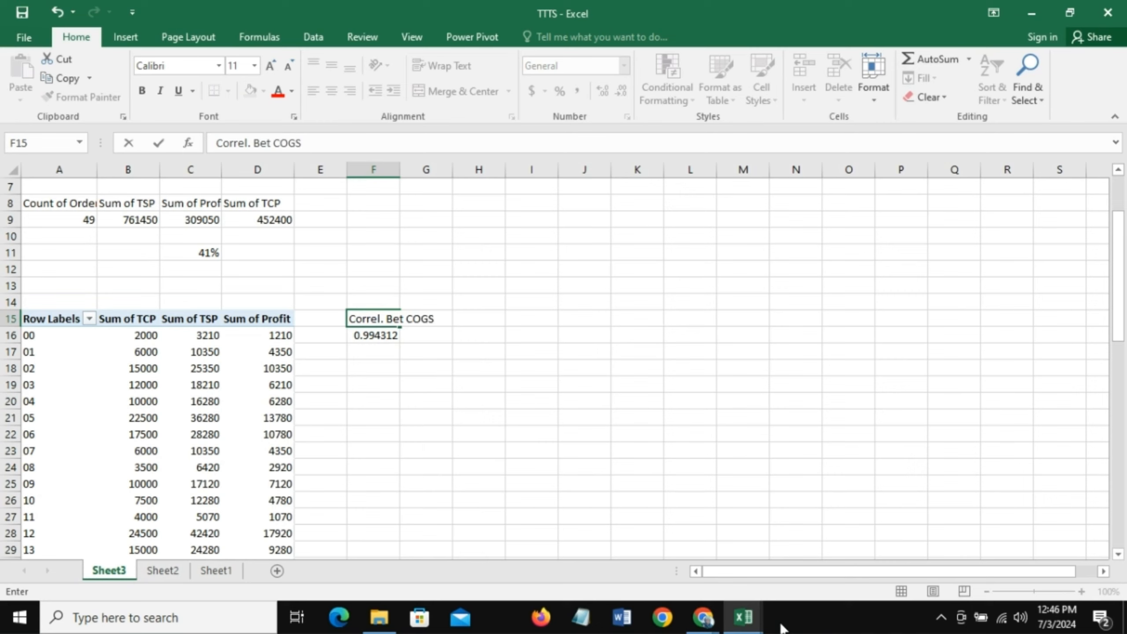
pyautogui.write(' & Revenue')
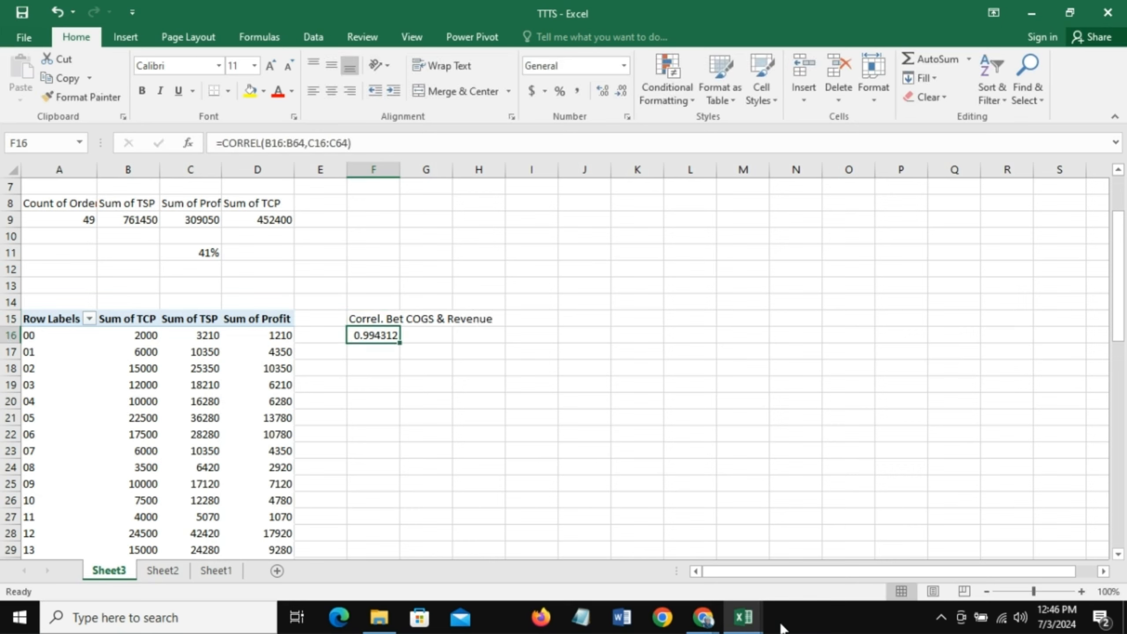
pyautogui.click(376, 354)
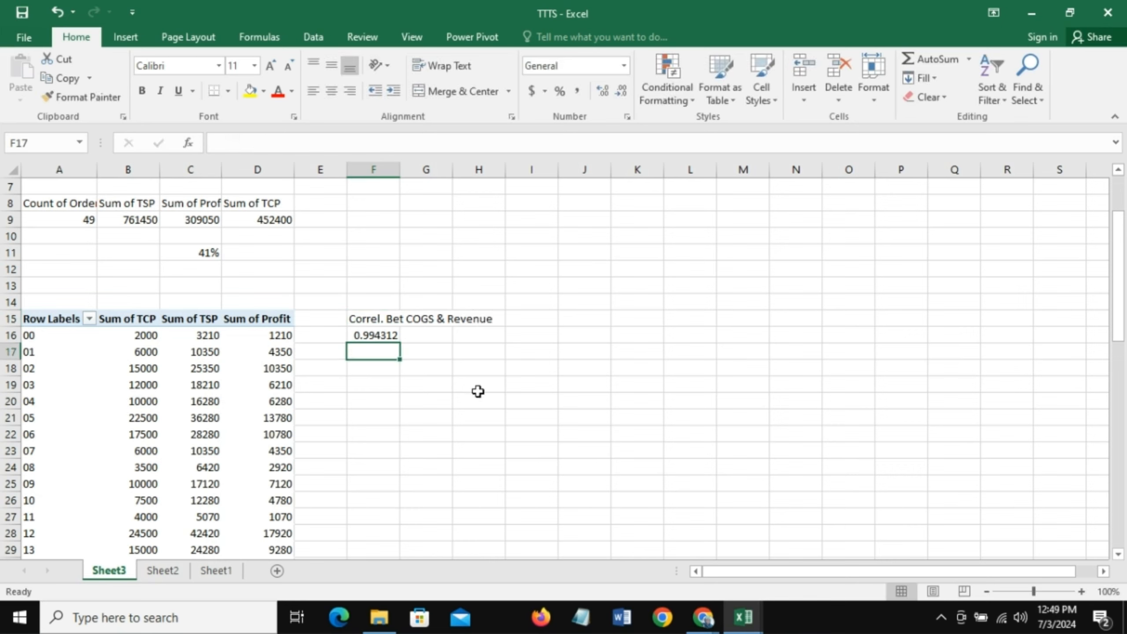
# - Copy the correlation label from F15 to F17 and change it to "Correl. Bet COGS & Profit"
pyautogui.click(359, 319)
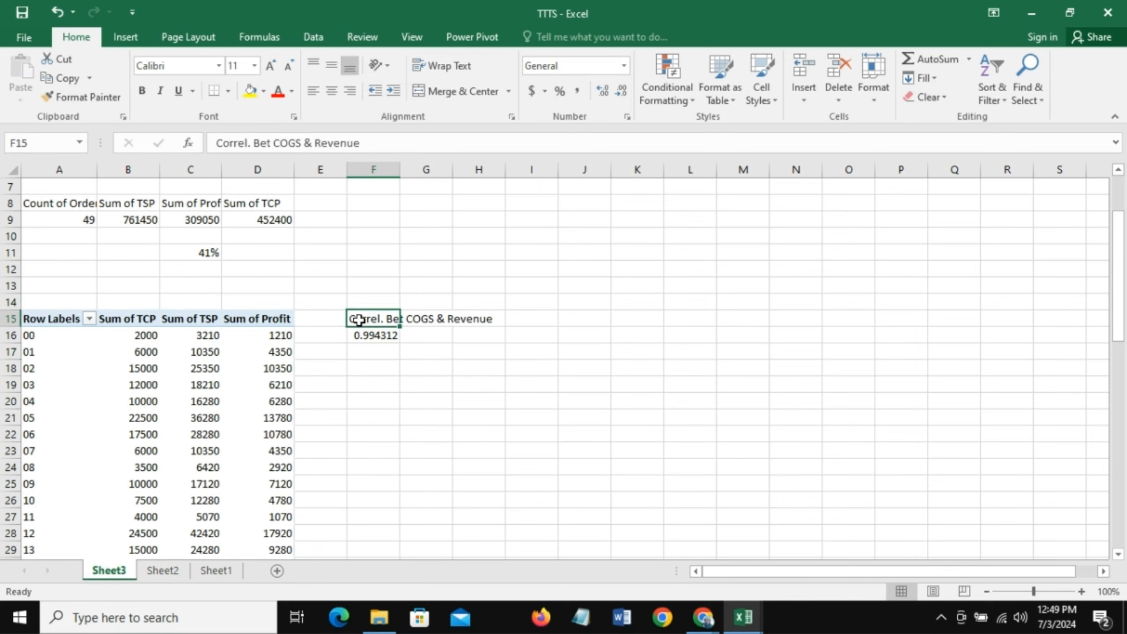
pyautogui.hotkey('ctrl', 'c')
pyautogui.click(377, 351)
pyautogui.hotkey('ctrl', 'v')
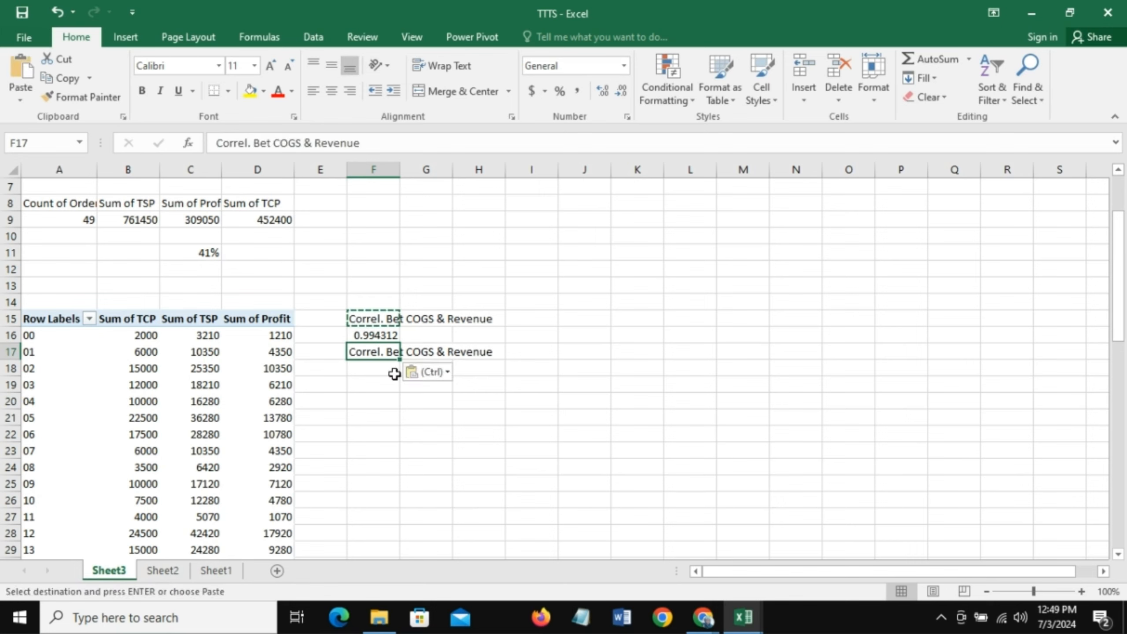
pyautogui.press('F2')
pyautogui.press('BackSpace')
pyautogui.press('BackSpace')
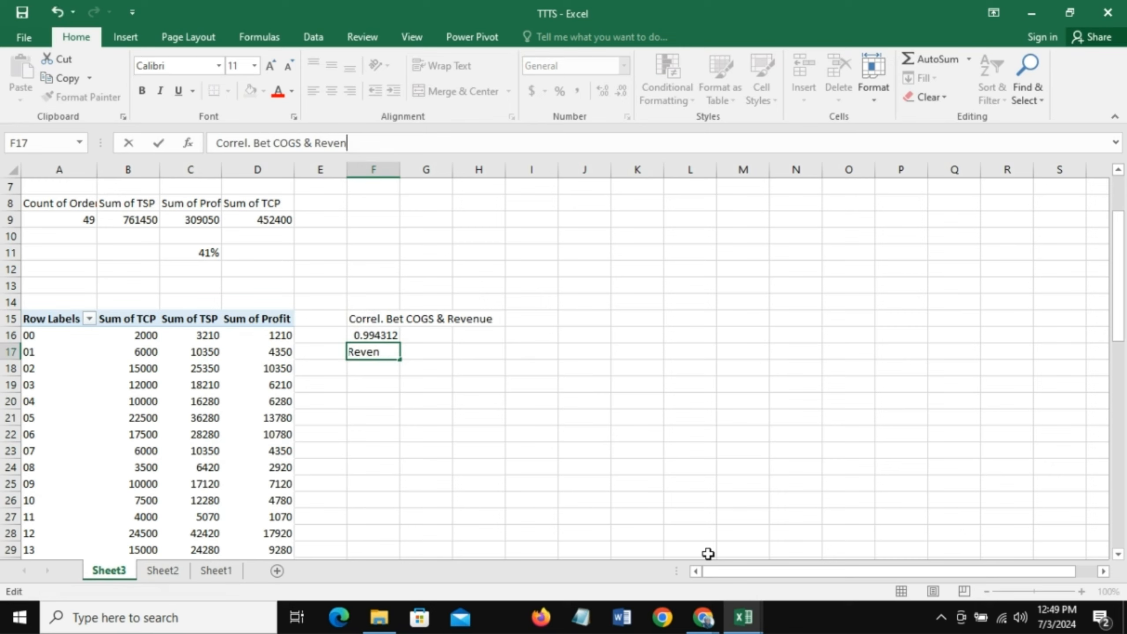
pyautogui.press('BackSpace')
pyautogui.press('BackSpace')
pyautogui.press('BackSpace')
pyautogui.press('BackSpace')
pyautogui.press('BackSpace')
pyautogui.write('Profit')
pyautogui.press('Return')
# - Enter =CORREL(B16:B64,D16:D64) in cell F18 to correlate the TCP sums with the Profit sums
pyautogui.scroll(-2, 496, 377)
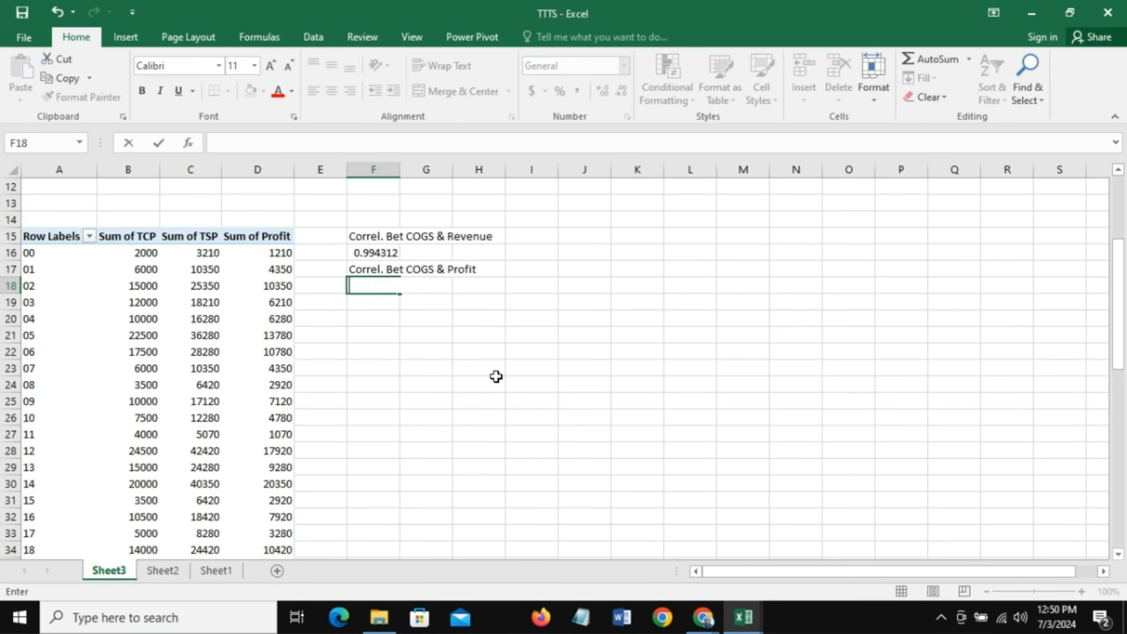
pyautogui.write('=co')
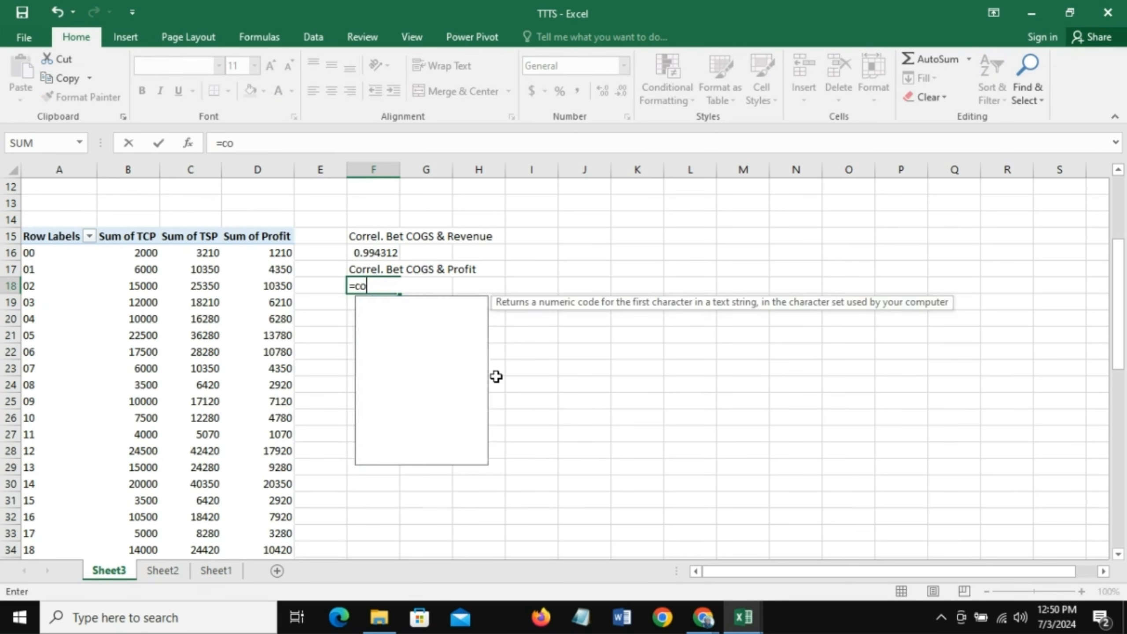
pyautogui.write('rrel(')
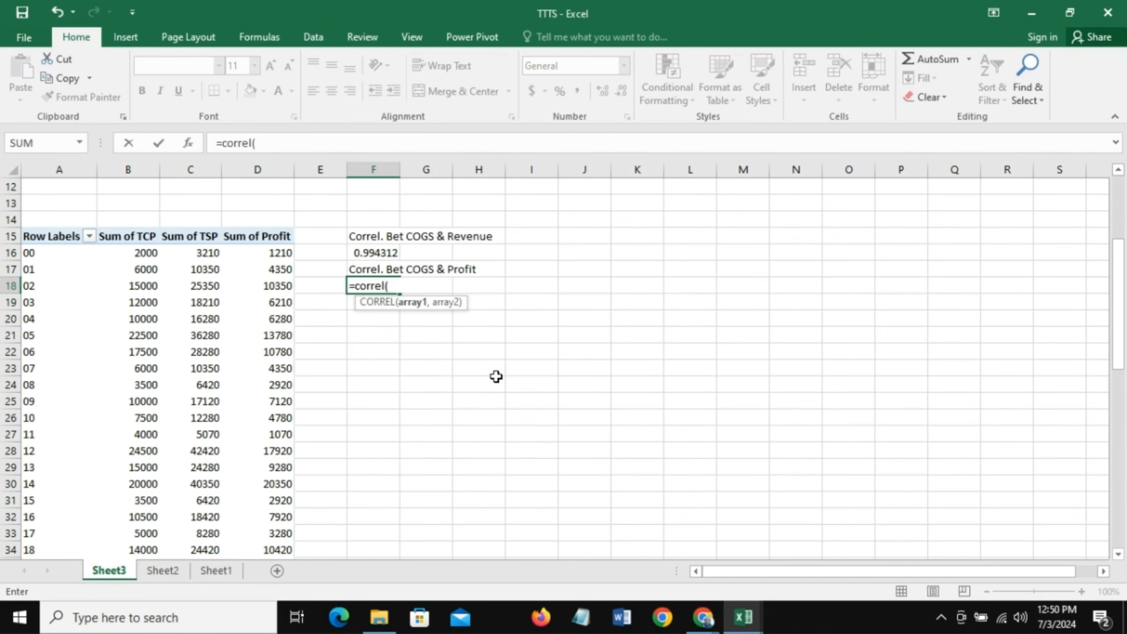
pyautogui.click(150, 253)
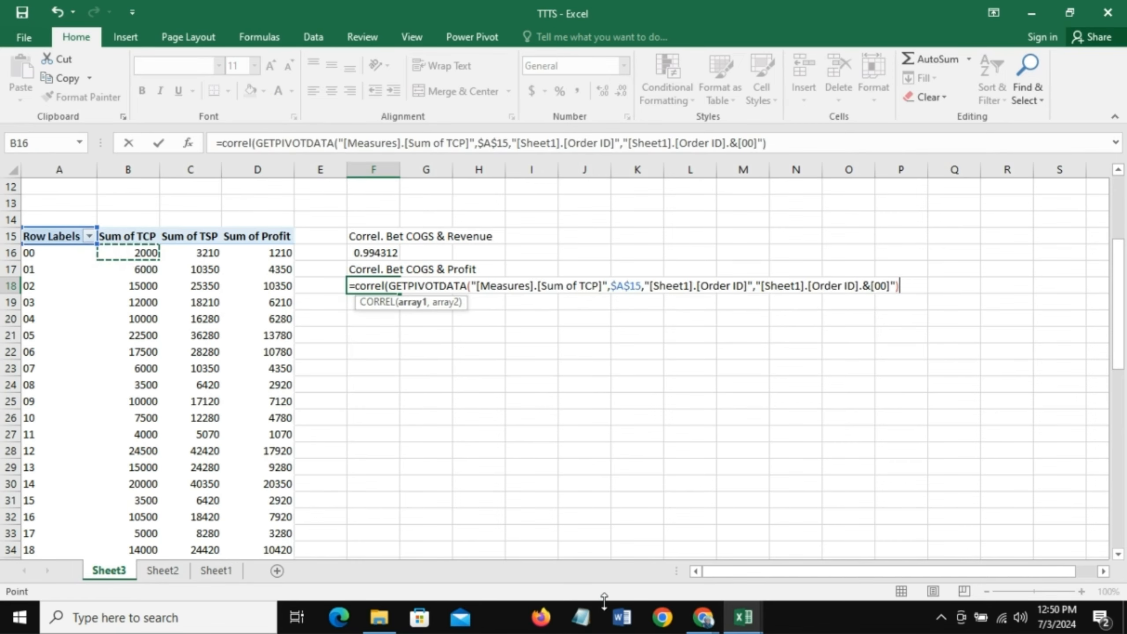
pyautogui.hotkey('ctrl', 'shift', 'Down')
pyautogui.write(',')
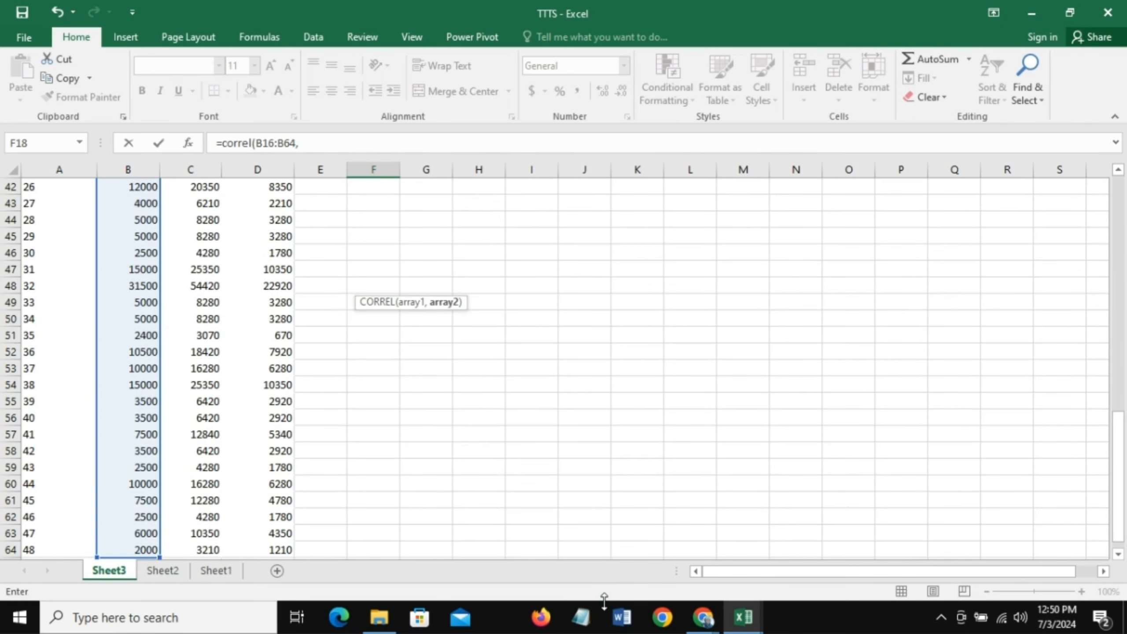
pyautogui.moveTo(1121, 473); pyautogui.dragTo(1121, 266)
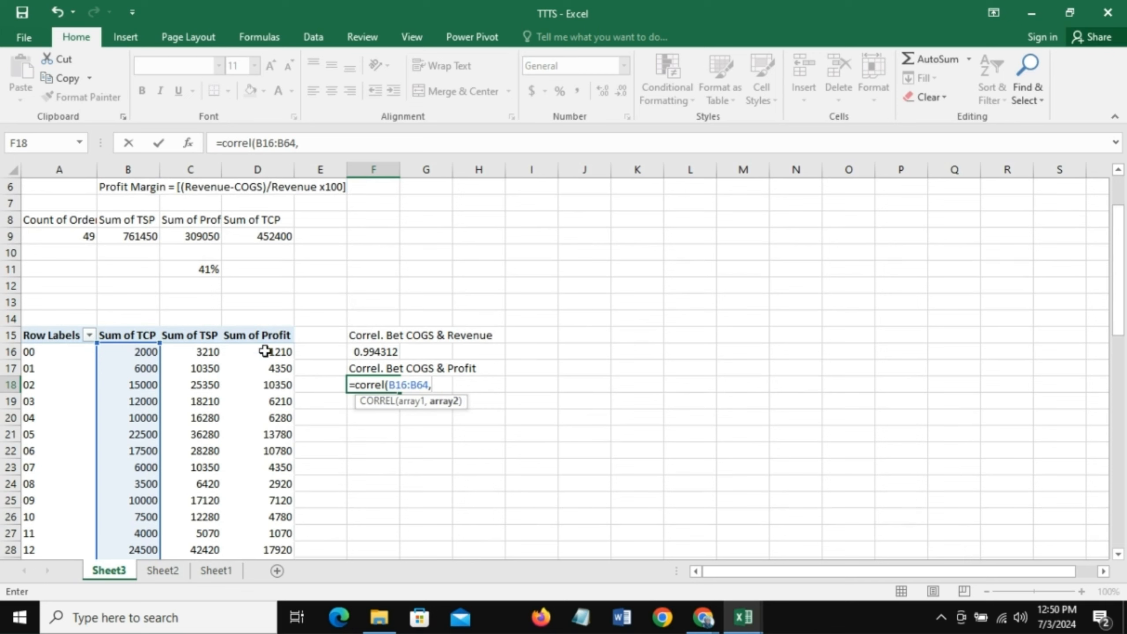
pyautogui.click(262, 350)
pyautogui.hotkey('ctrl', 'shift', 'Down')
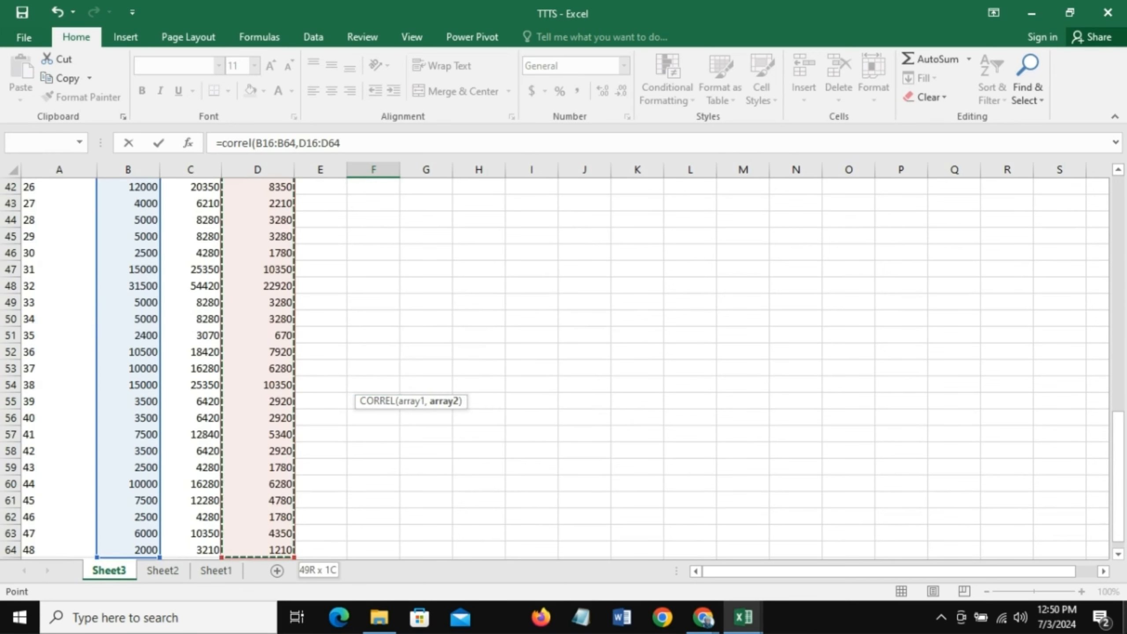
pyautogui.write(')')
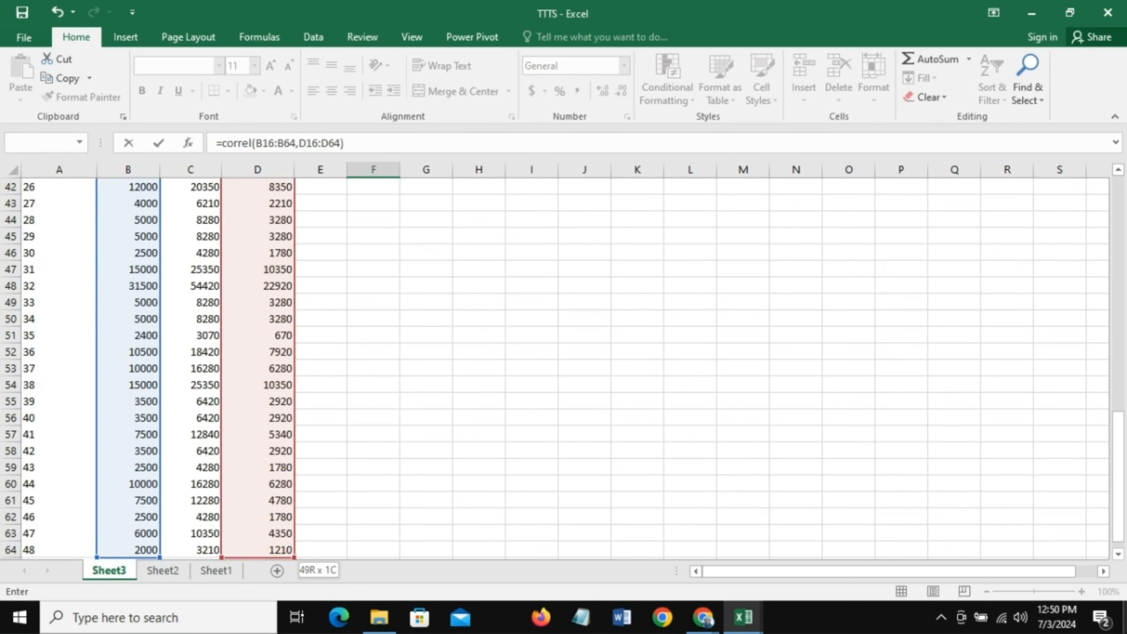
pyautogui.press('Return')
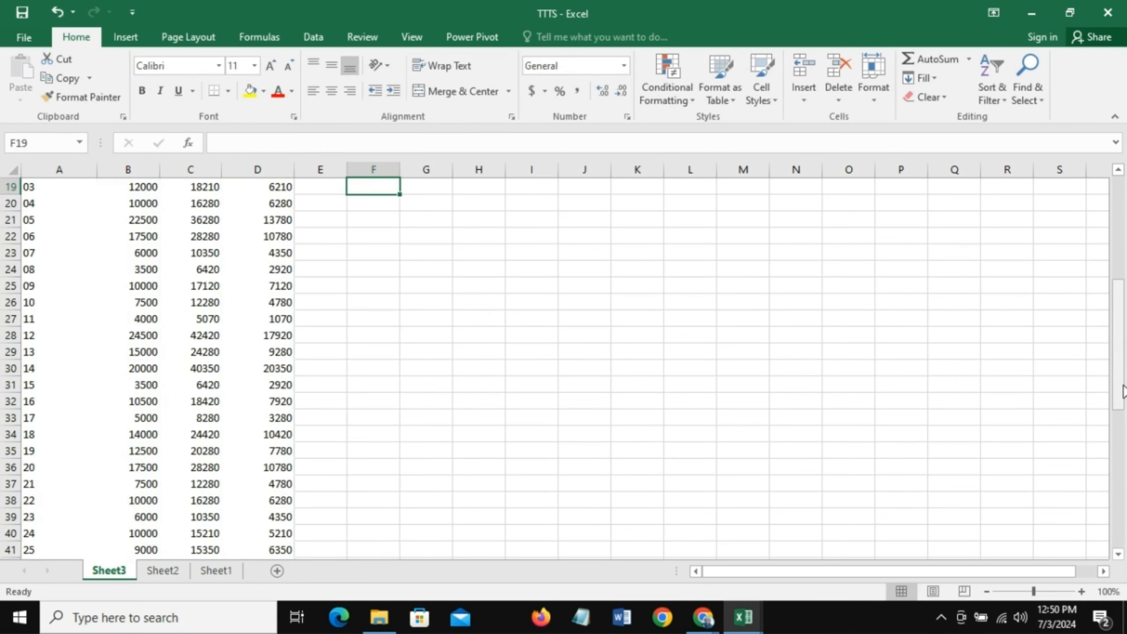
pyautogui.scroll(4, 1121, 390)
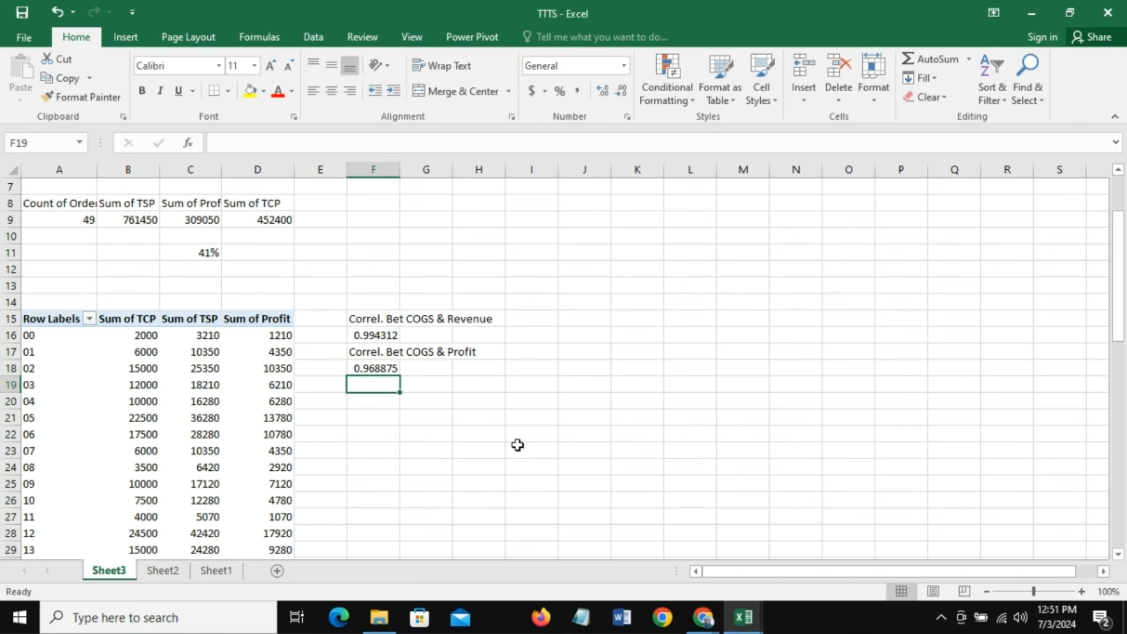
# - Rename the PivotTable worksheet Sheet3 as KPI
pyautogui.moveTo(1120, 333); pyautogui.dragTo(1126, 357)
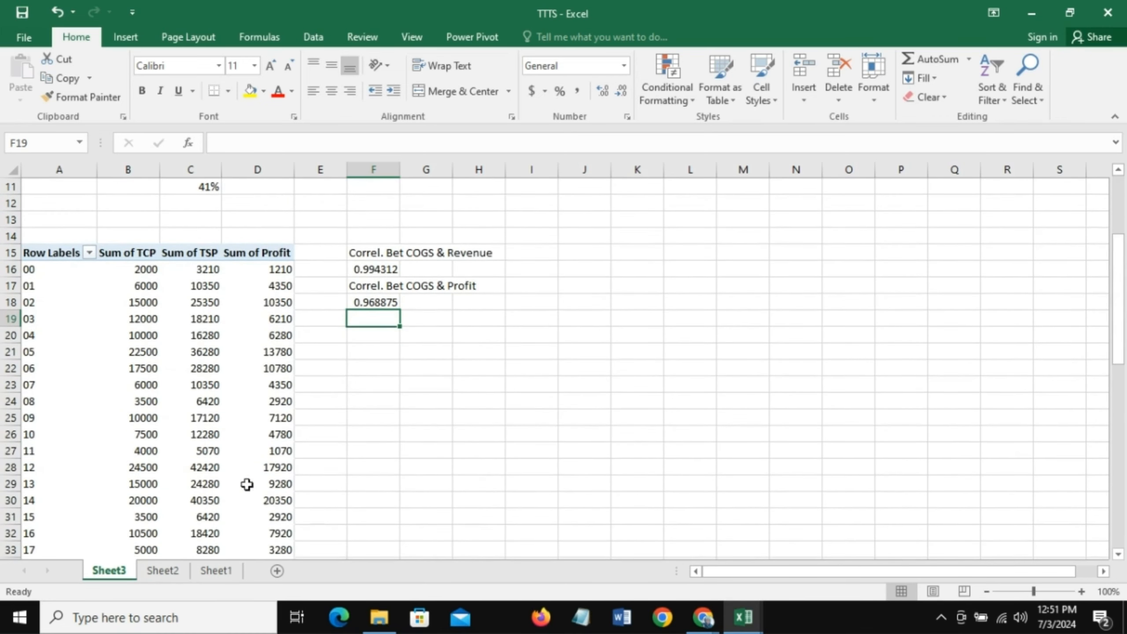
pyautogui.doubleClick(109, 572)
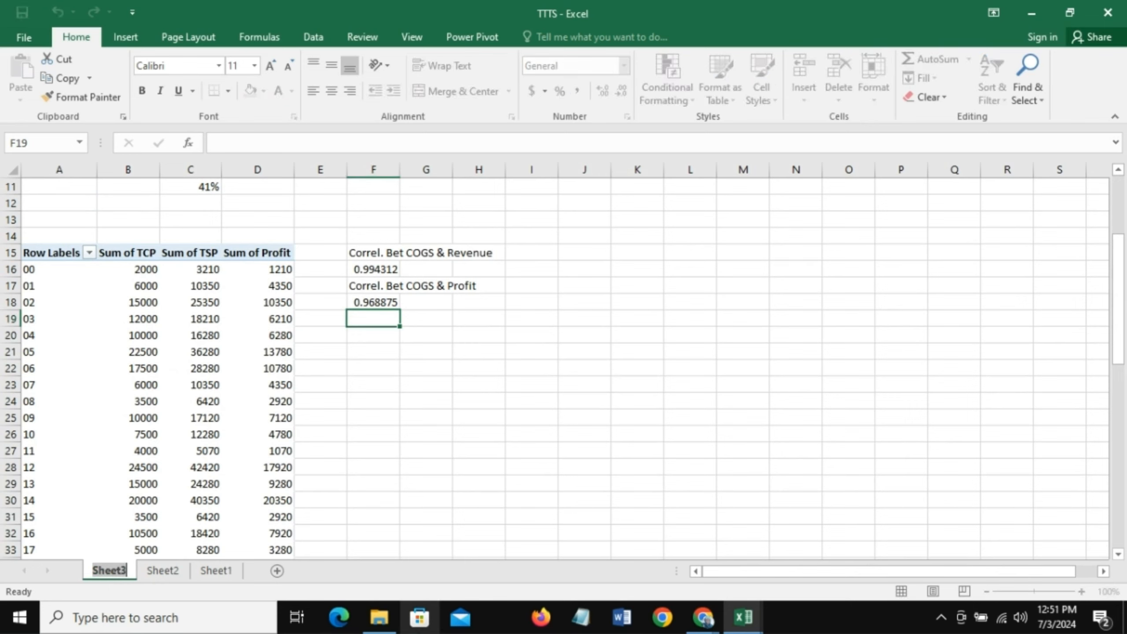
pyautogui.write('KPI')
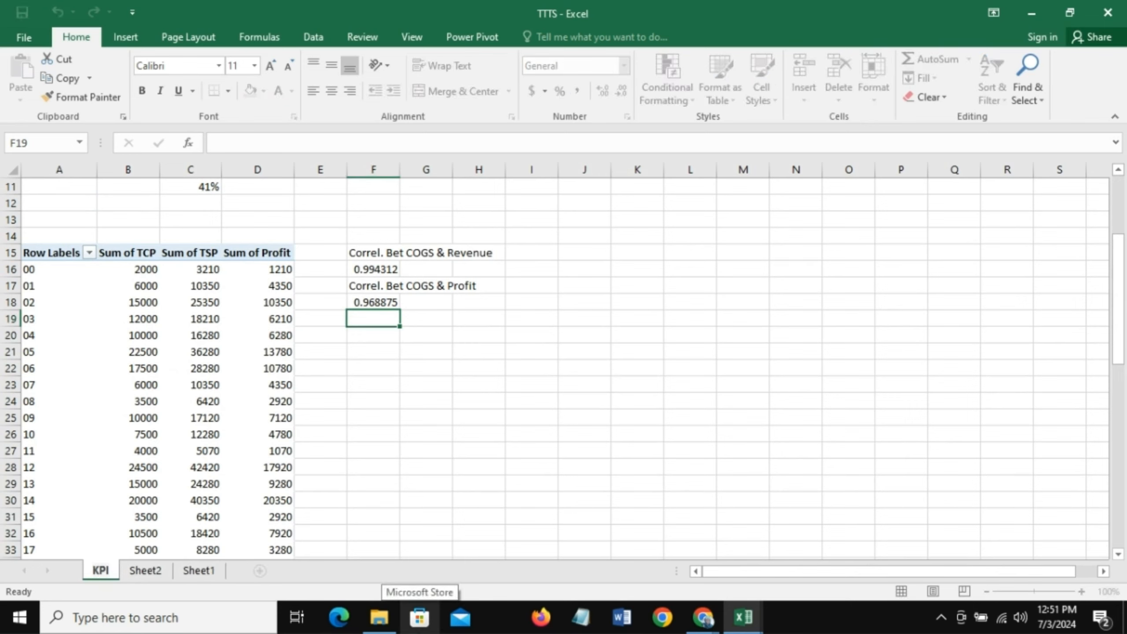
pyautogui.press('Return')
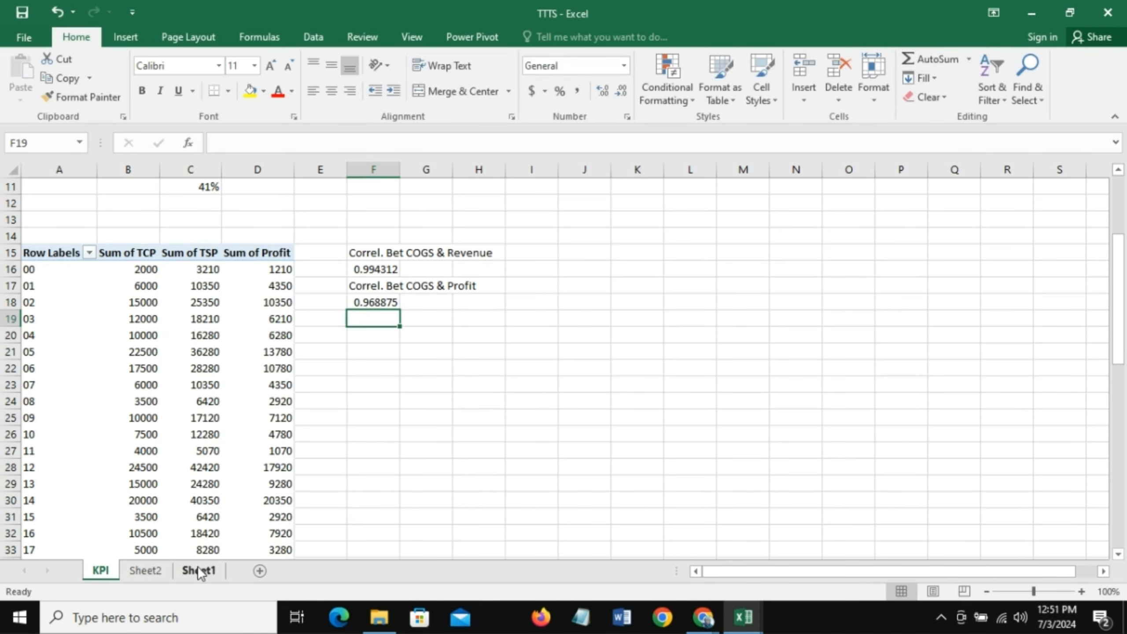
# - Rename the order data worksheet Sheet2 as REST.FILE
pyautogui.click(145, 571)
pyautogui.doubleClick(145, 571)
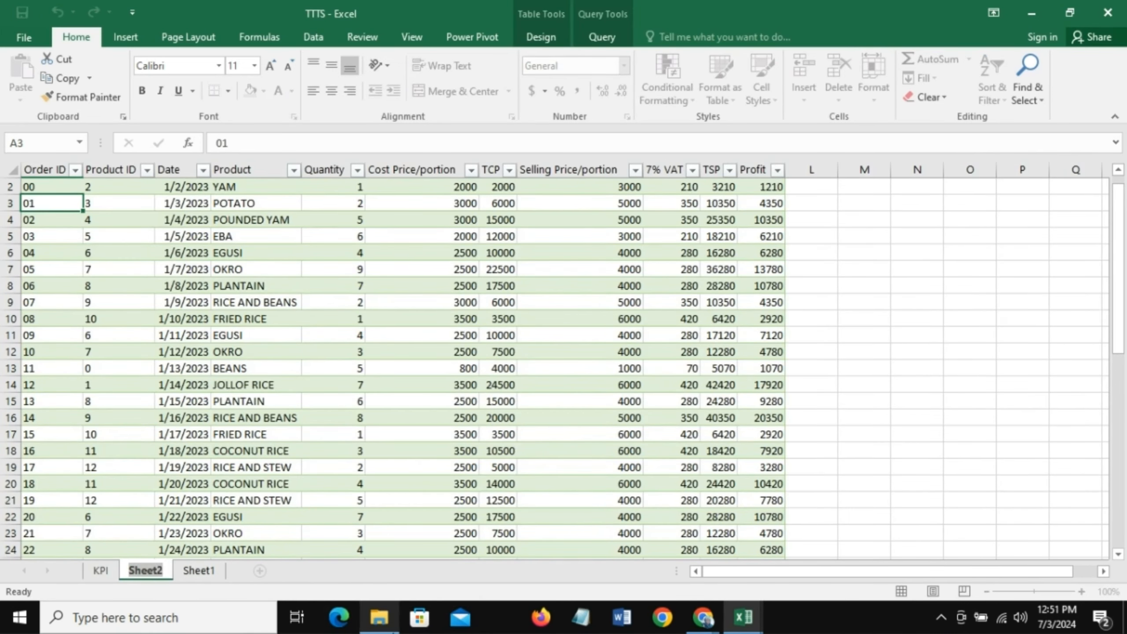
pyautogui.write('RES')
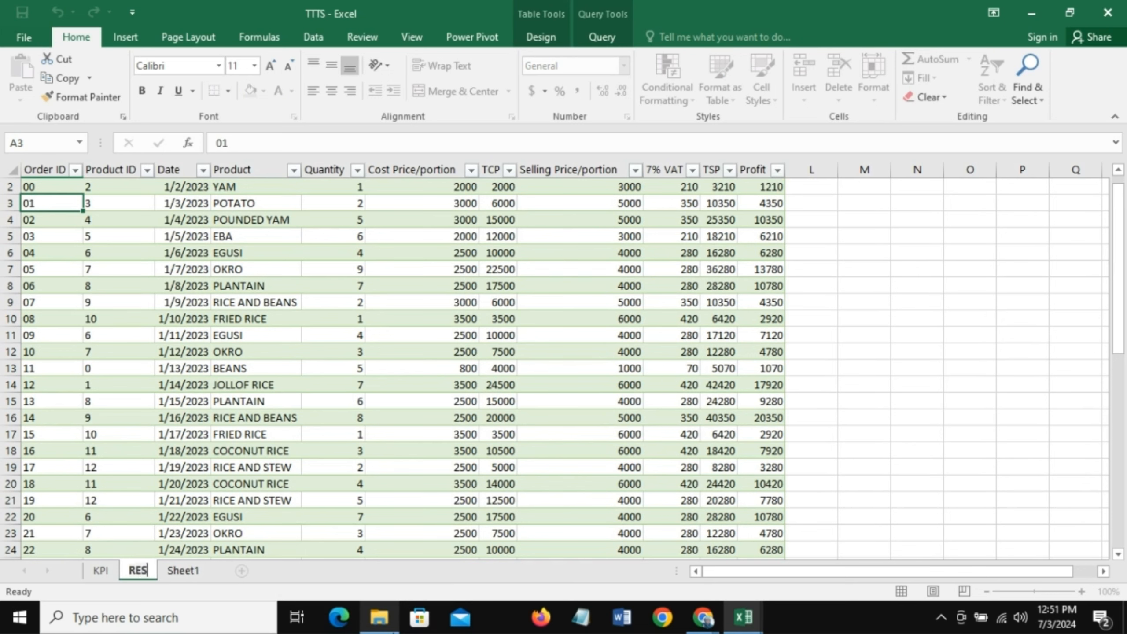
pyautogui.write('T.FILE')
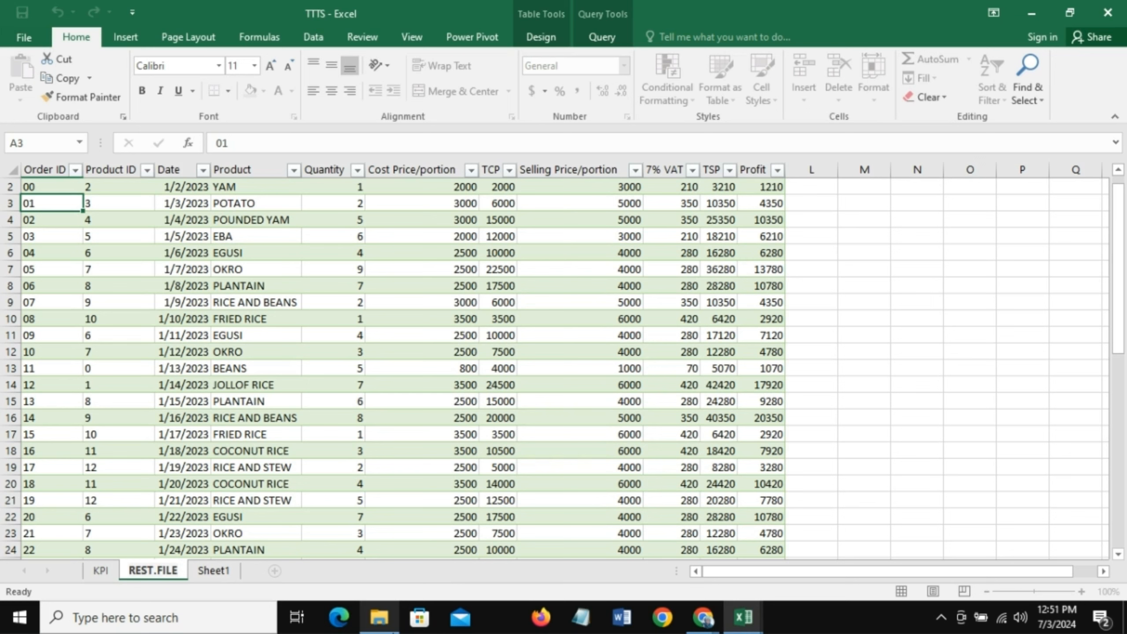
pyautogui.press('Return')
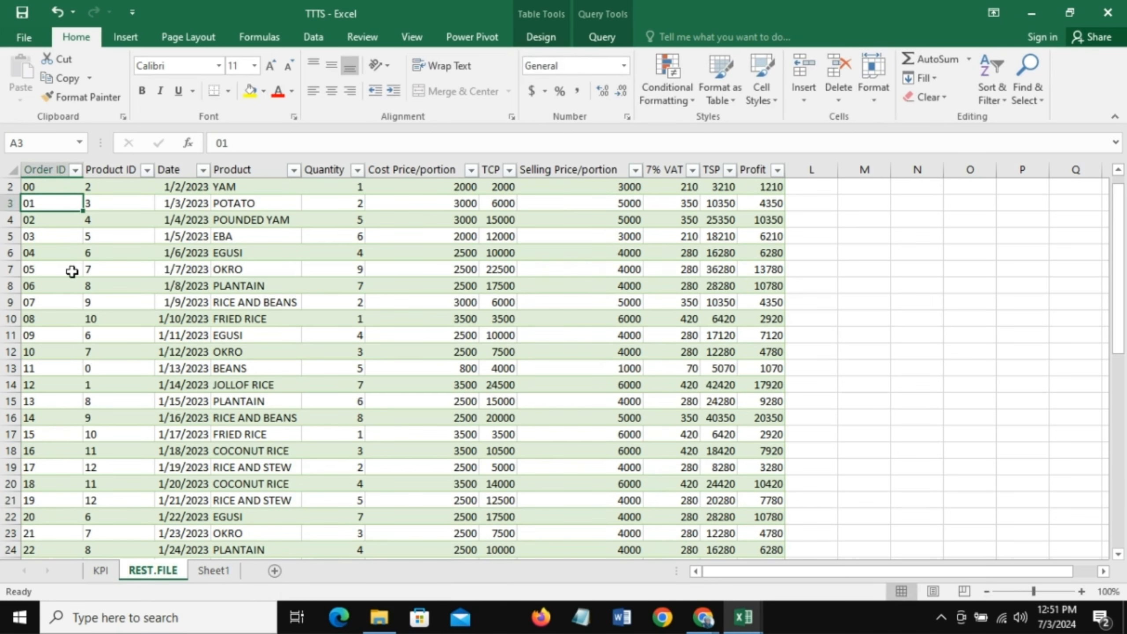
pyautogui.click(49, 188)
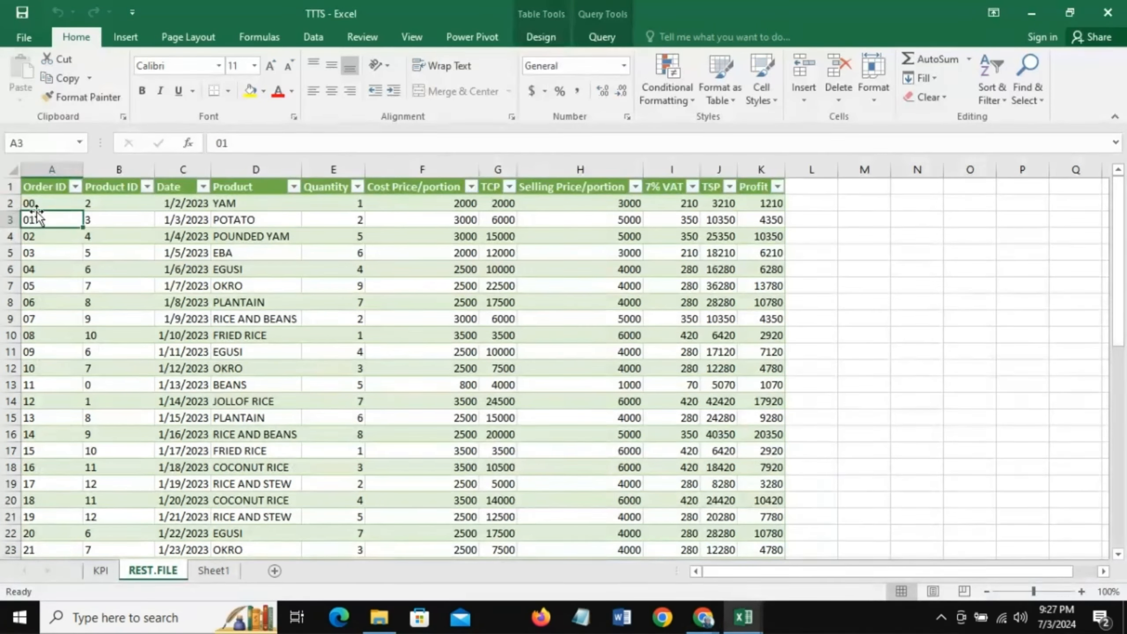
pyautogui.click(30, 218)
pyautogui.click(178, 186)
pyautogui.click(178, 179)
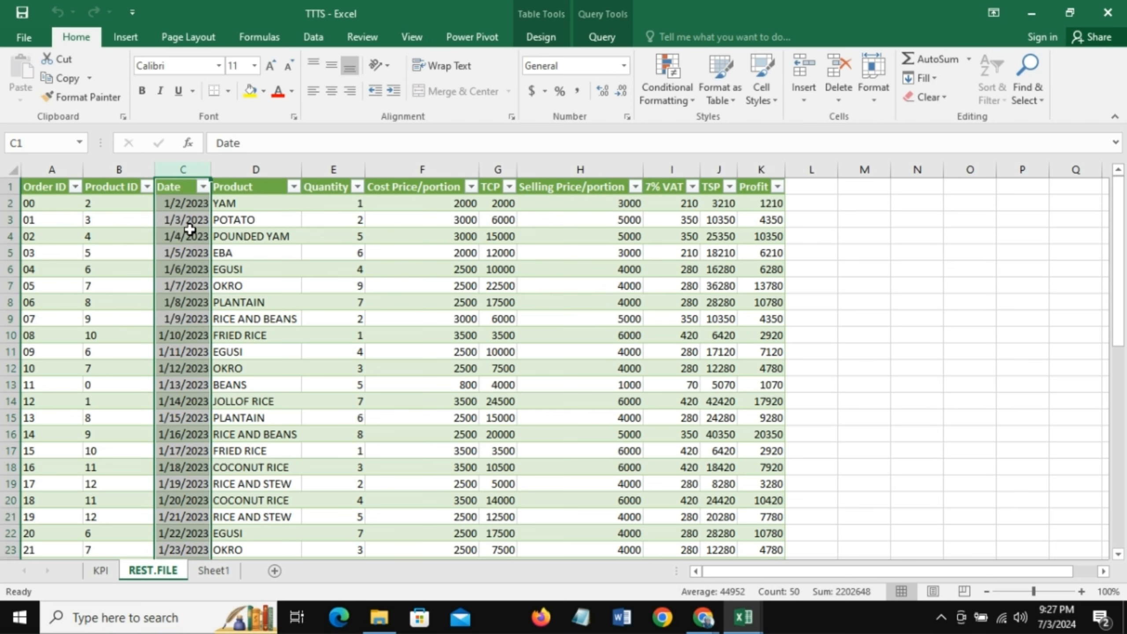
pyautogui.click(179, 190)
pyautogui.click(177, 220)
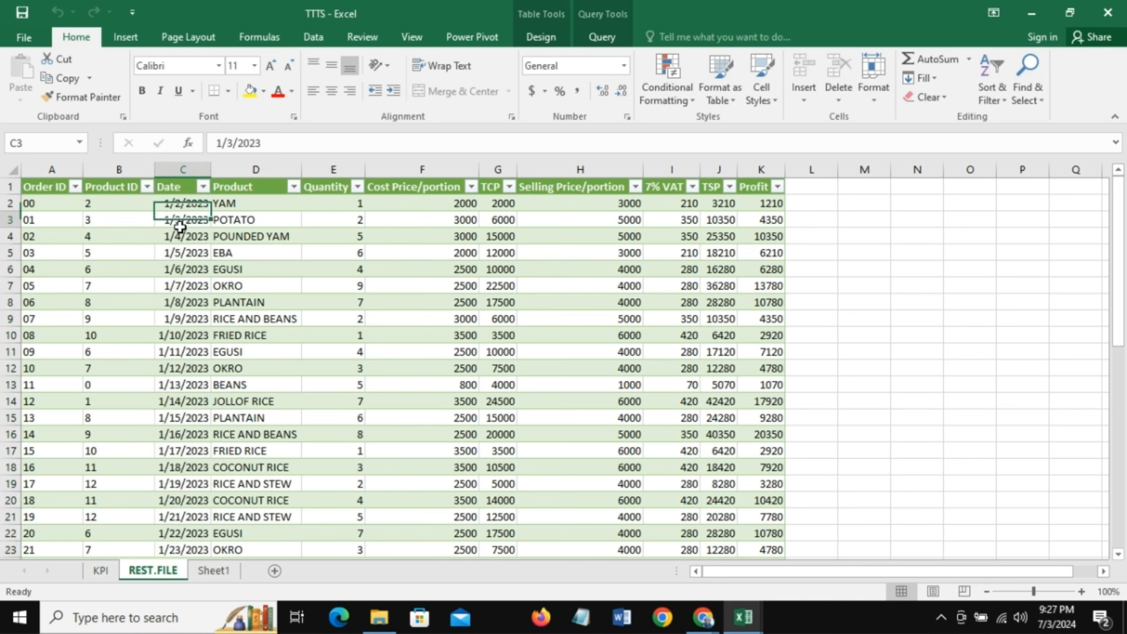
# - Open the data model in the Power Pivot window and create a new date table
pyautogui.click(471, 38)
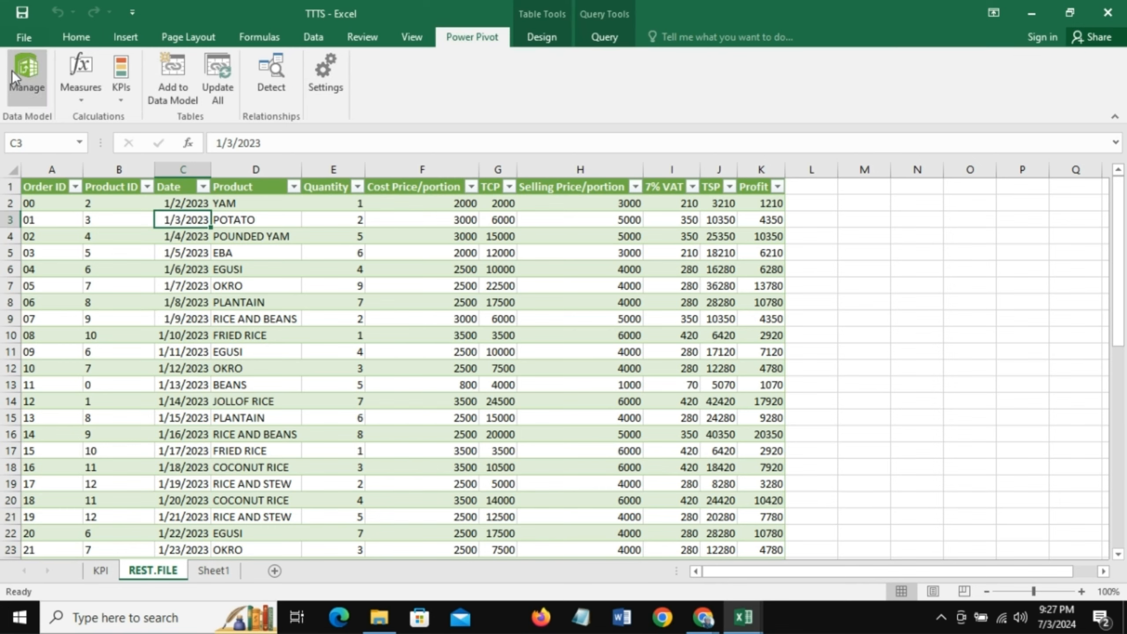
pyautogui.click(32, 80)
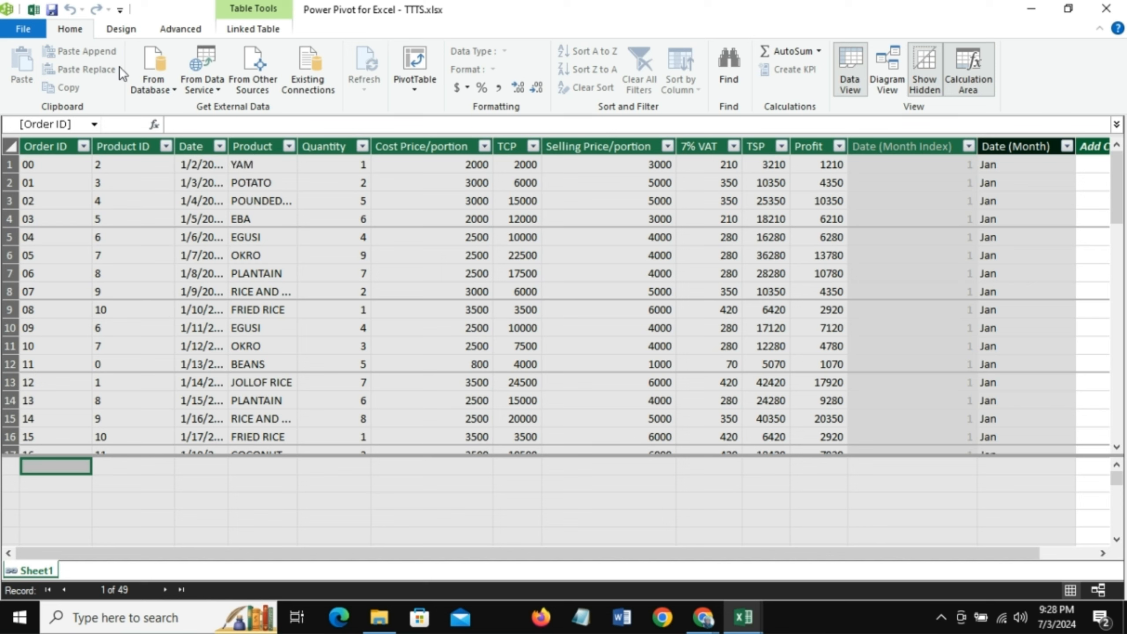
pyautogui.click(123, 28)
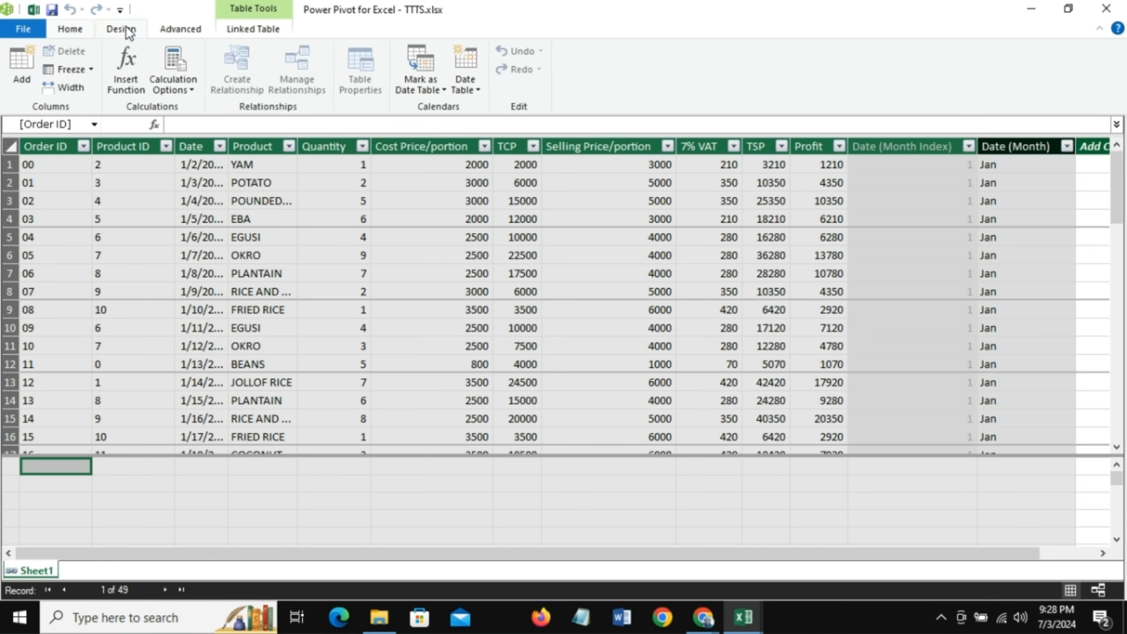
pyautogui.click(479, 91)
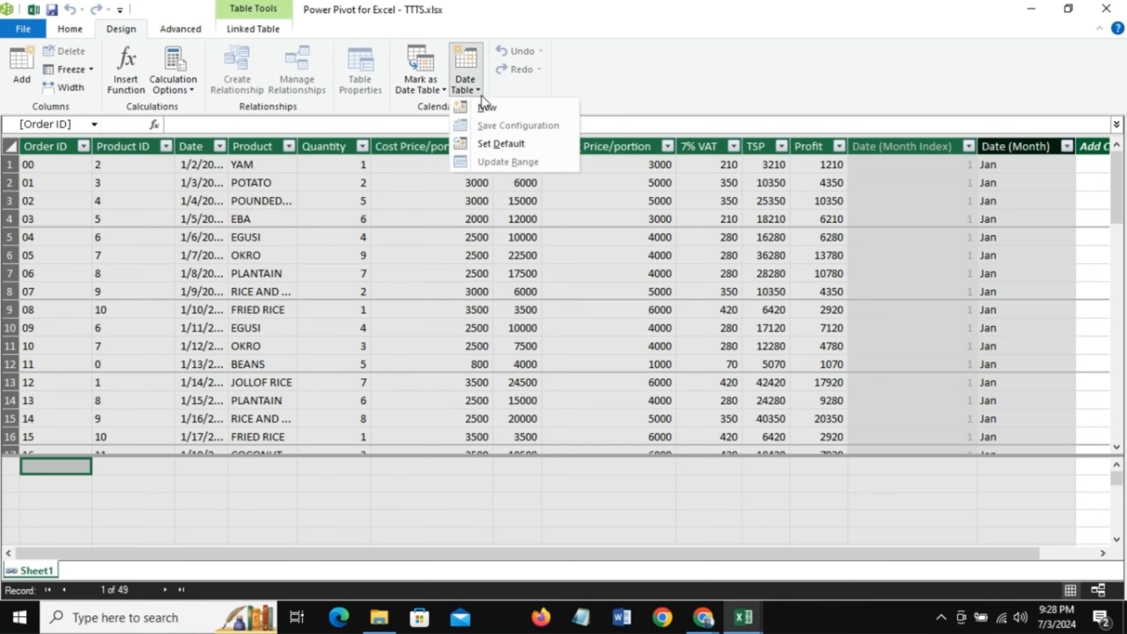
pyautogui.click(491, 109)
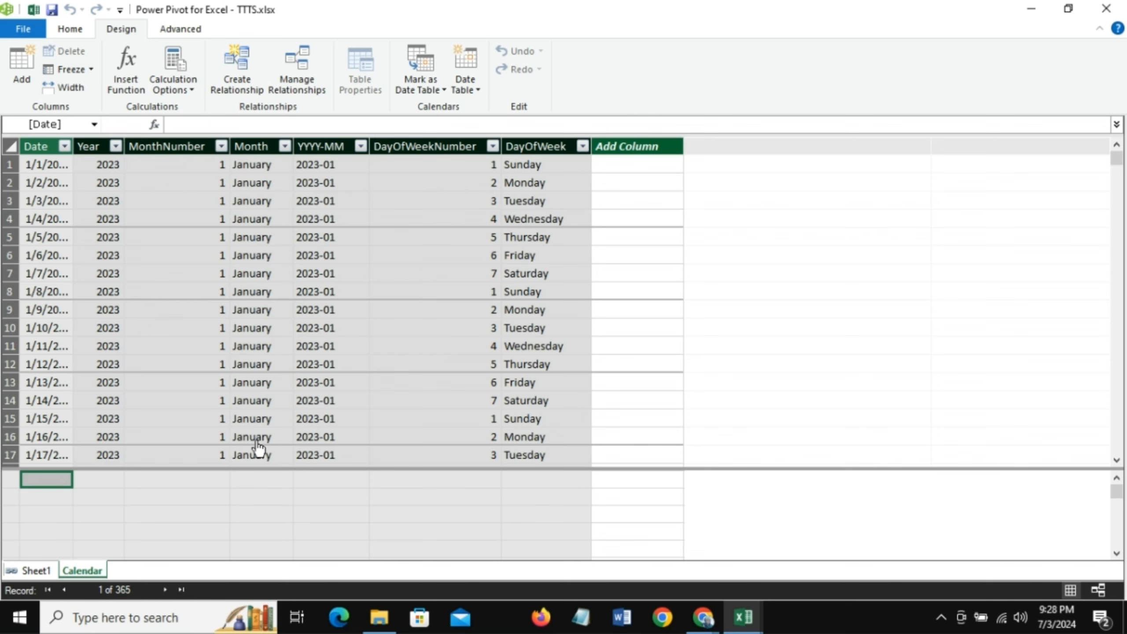
# - Create a relationship between the Date field of Sheet1 and the Date field of the Calendar table in the model diagram
pyautogui.click(37, 571)
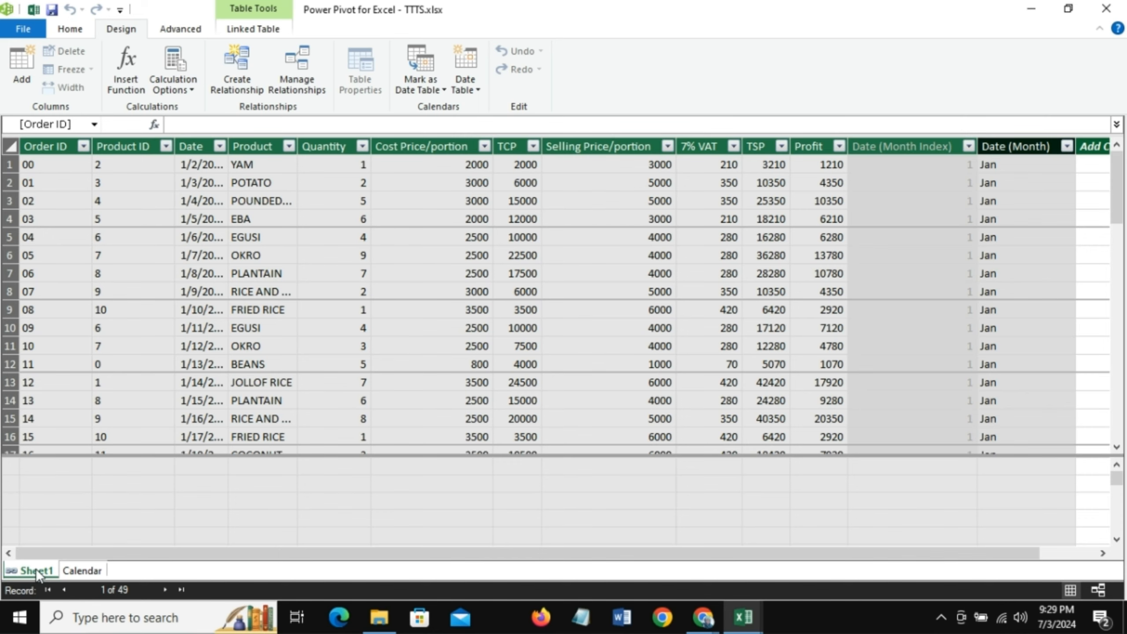
pyautogui.click(76, 573)
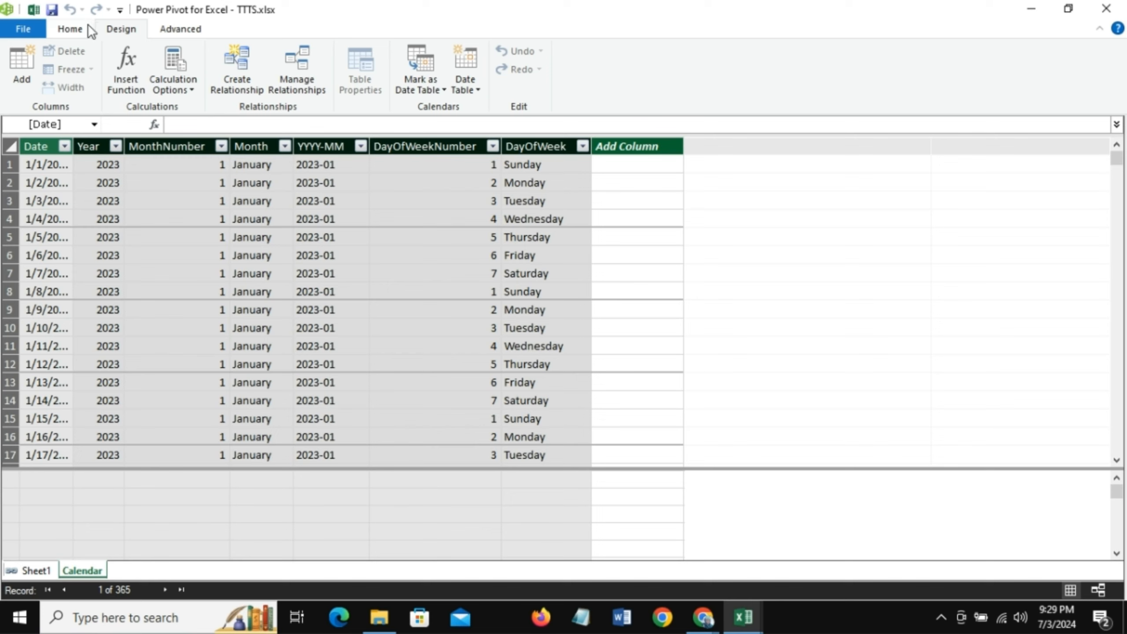
pyautogui.click(66, 30)
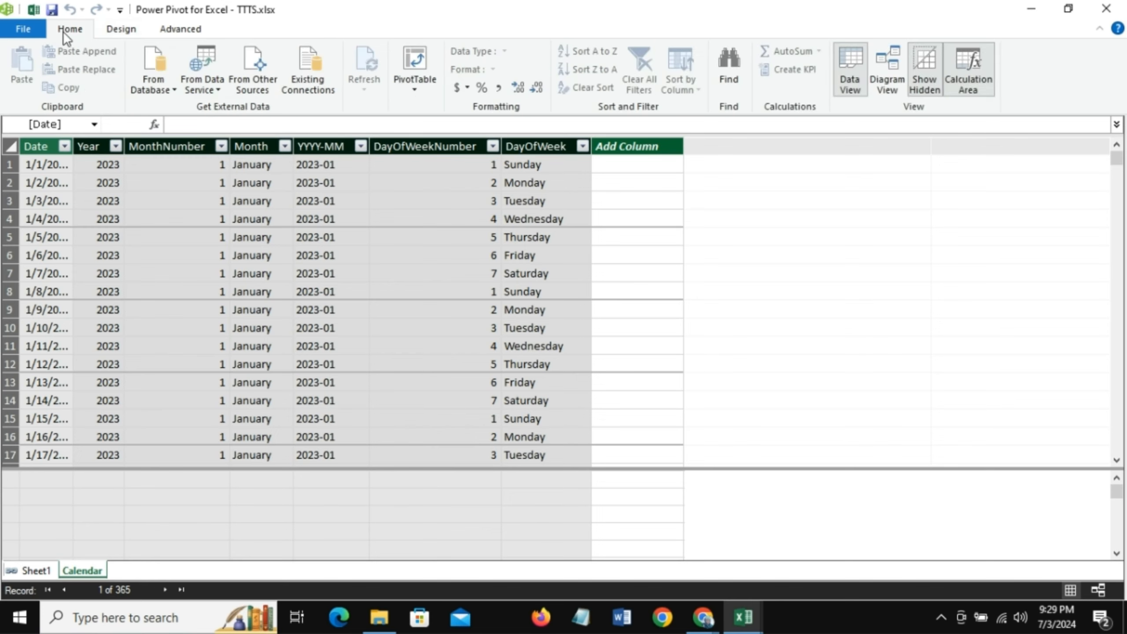
pyautogui.click(888, 71)
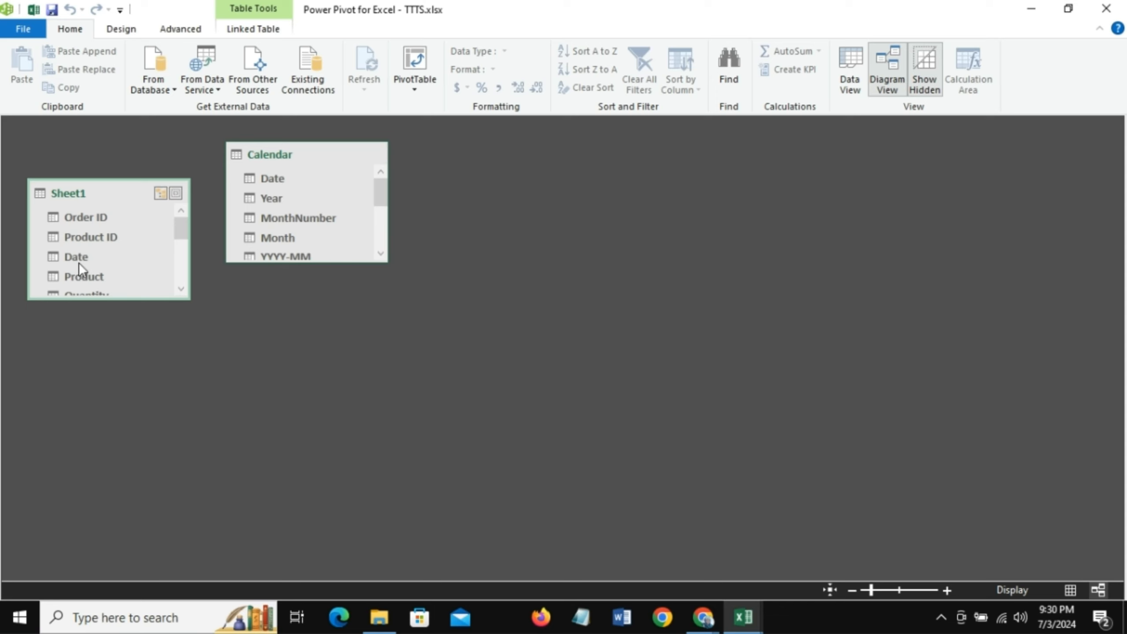
pyautogui.moveTo(72, 256); pyautogui.dragTo(272, 178)
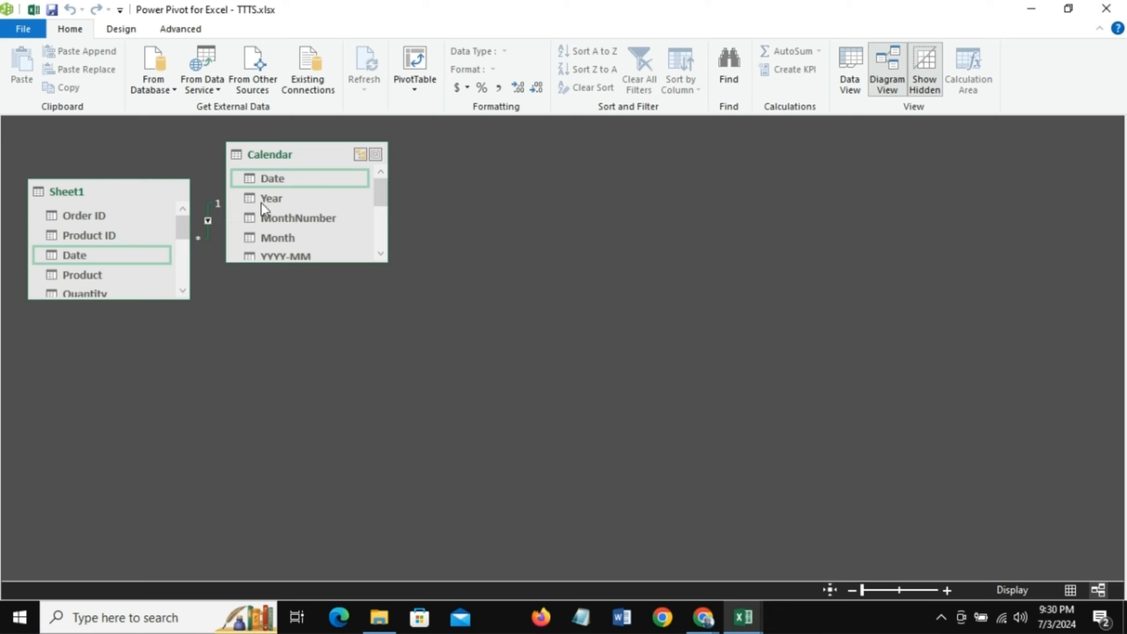
# - Move the Calendar table farther from Sheet1 in the model diagram and save the workbook
pyautogui.click(320, 151)
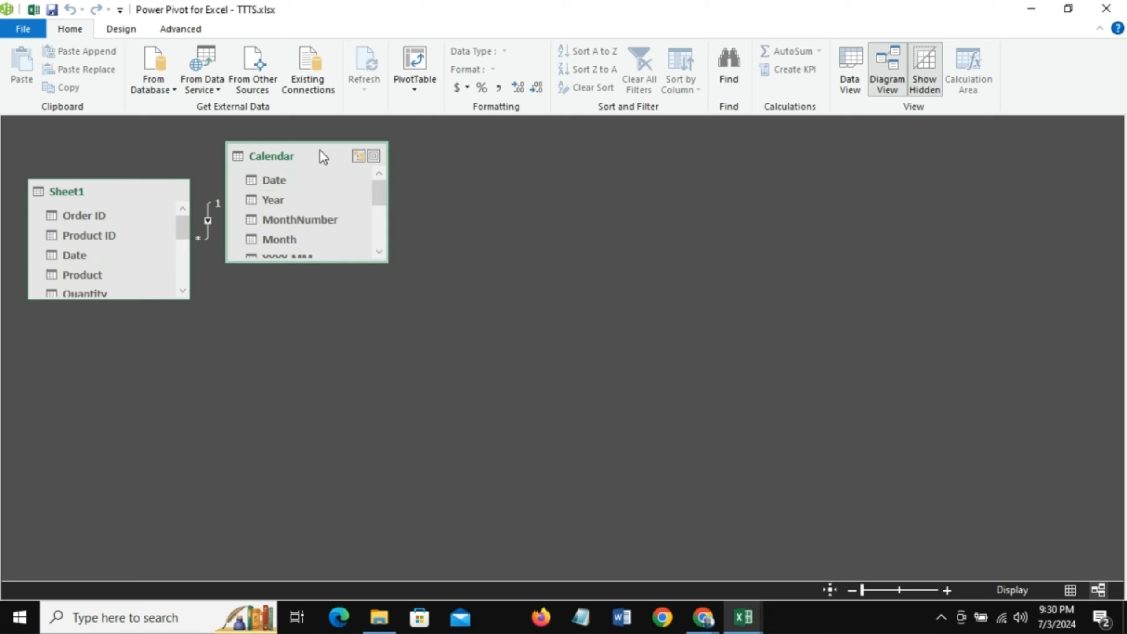
pyautogui.moveTo(317, 157); pyautogui.dragTo(378, 200)
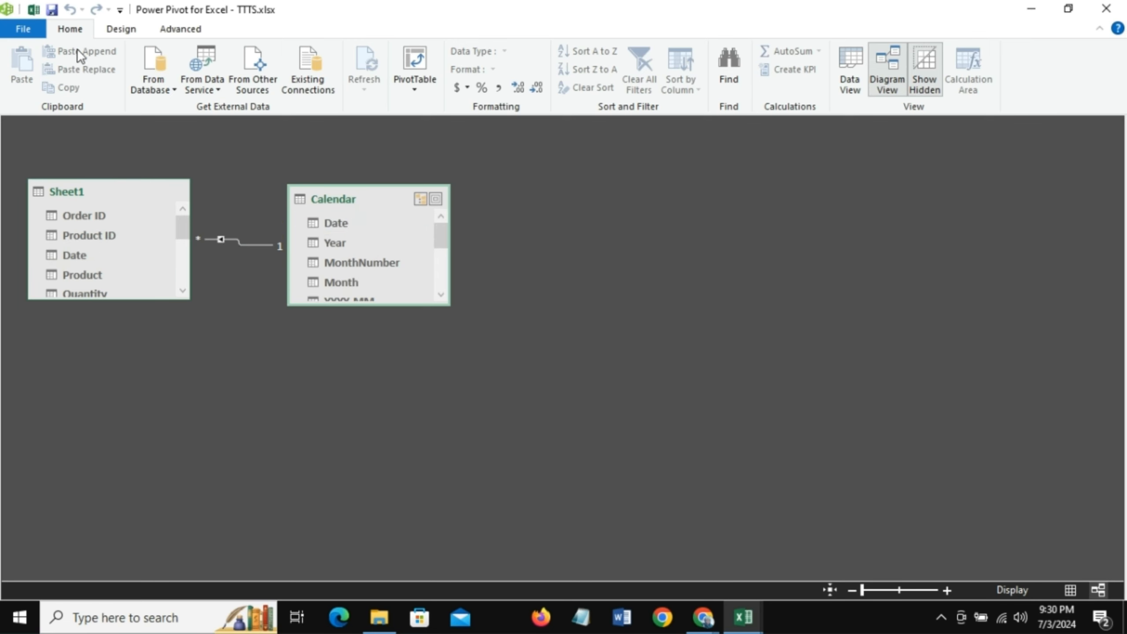
pyautogui.click(52, 11)
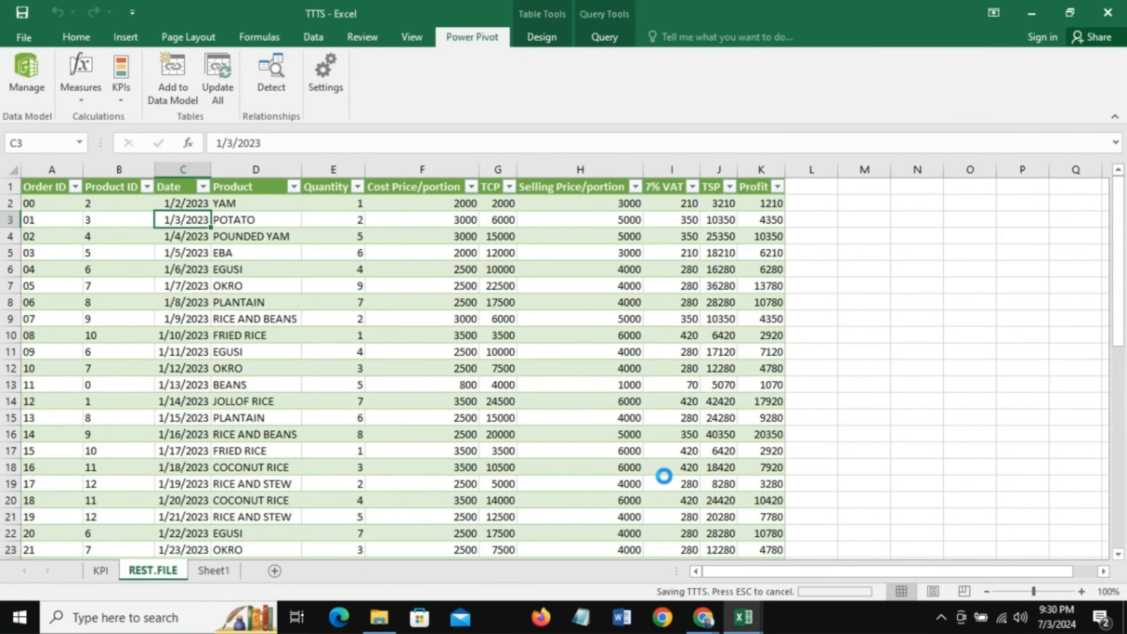
# - Refresh all data connections in the workbook from the REST.FILE sheet
pyautogui.click(52, 235)
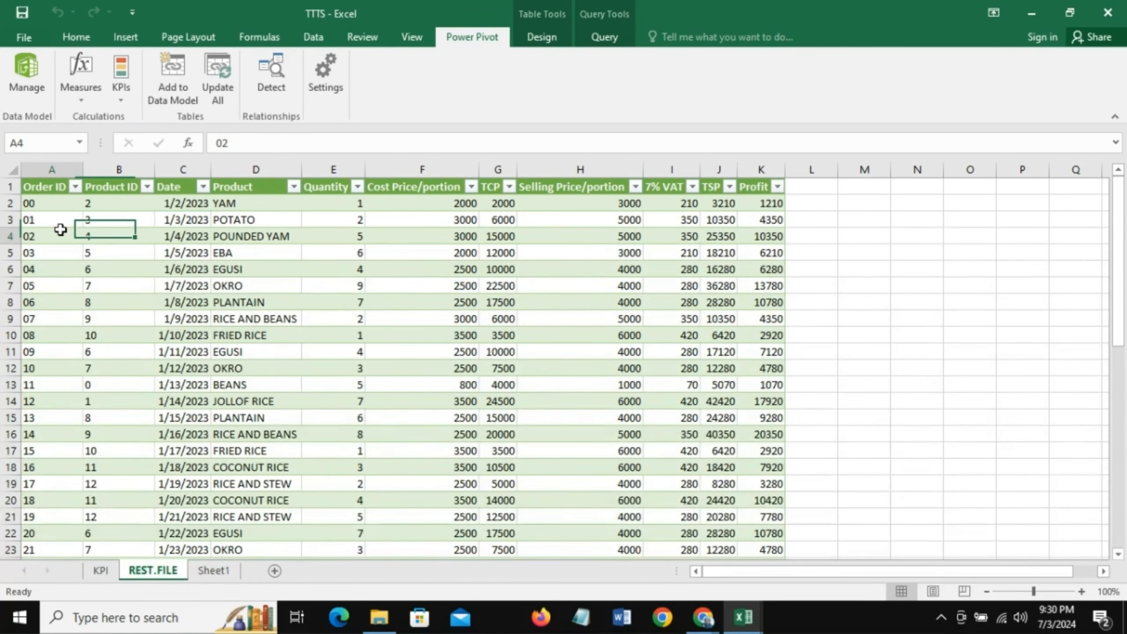
pyautogui.click(76, 38)
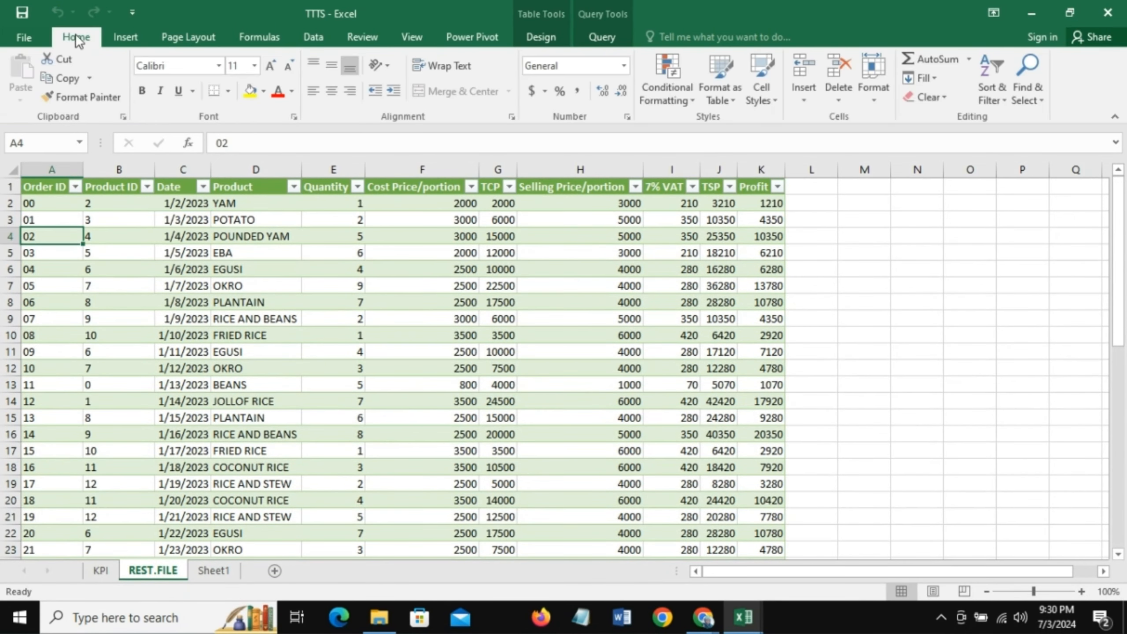
pyautogui.click(314, 37)
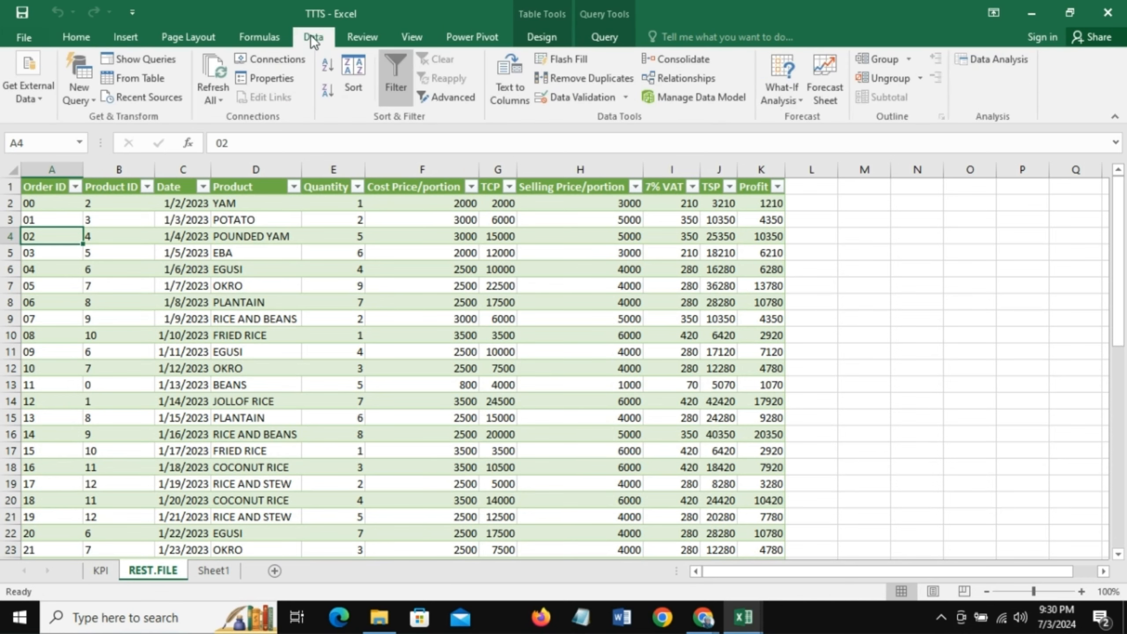
pyautogui.click(214, 97)
pyautogui.click(240, 119)
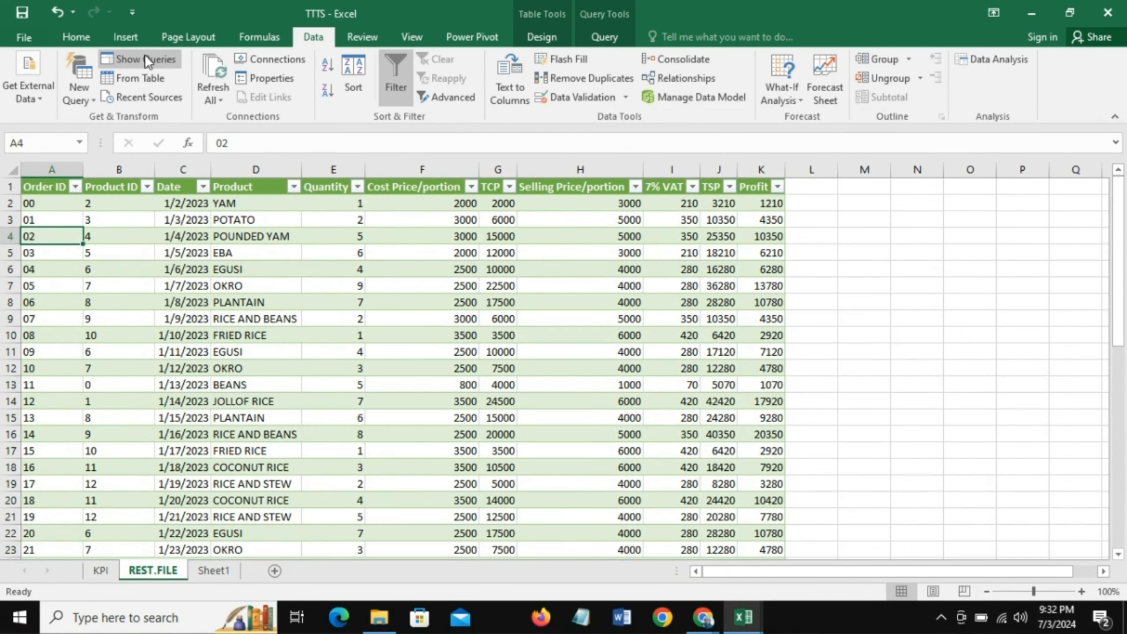
# - Create a PivotTable from the Sheet1 table on a new worksheet, adding the data to the Data Model
pyautogui.click(135, 40)
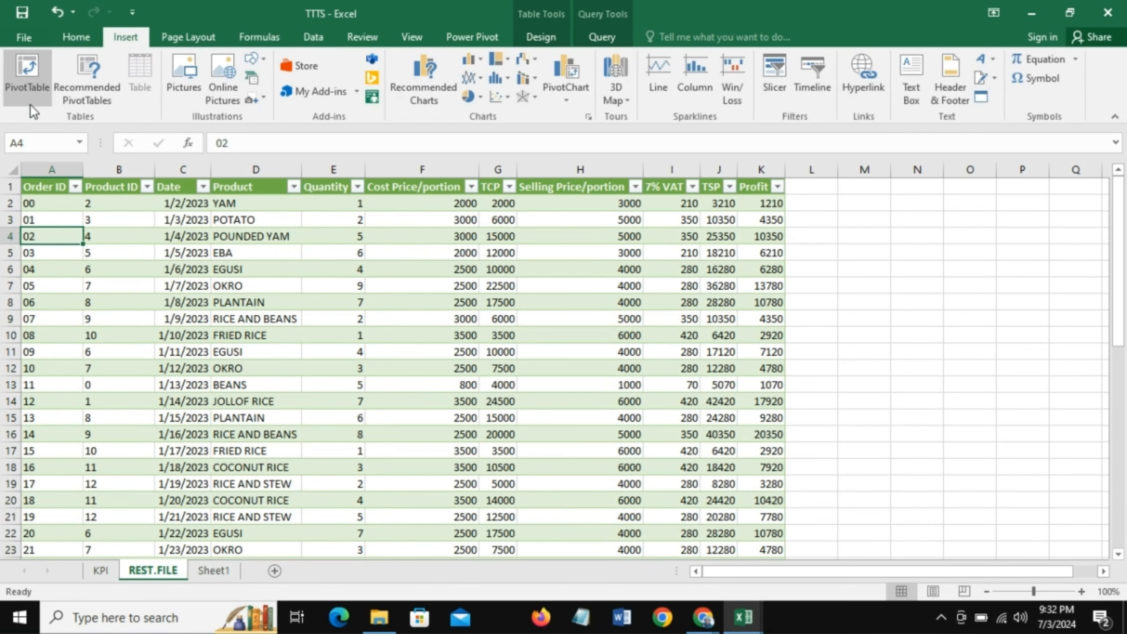
pyautogui.click(29, 72)
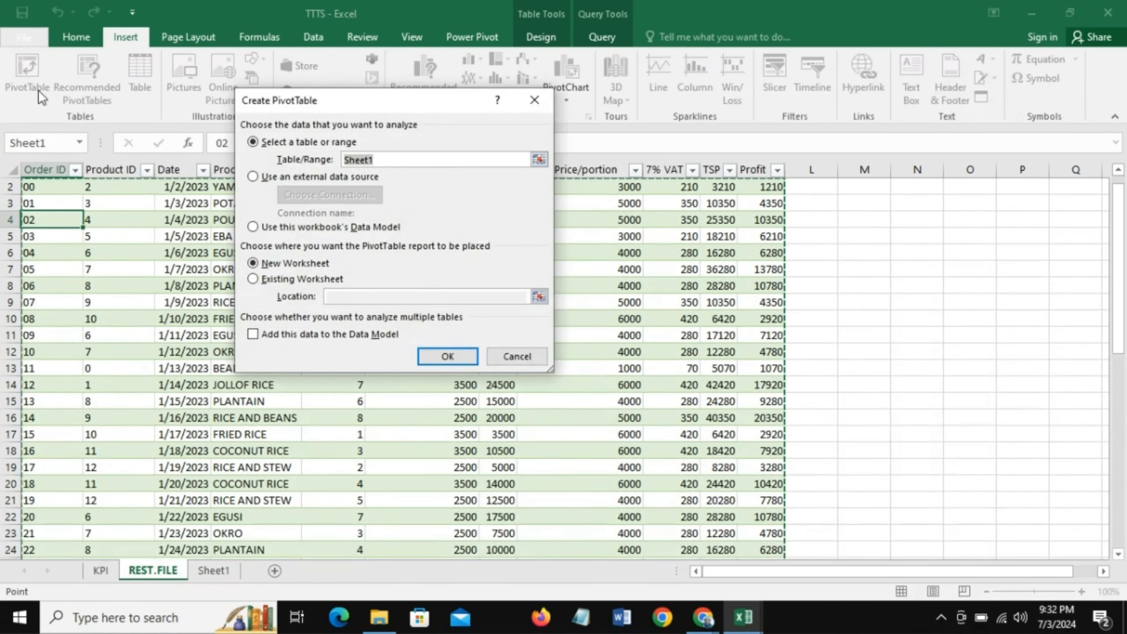
pyautogui.click(252, 335)
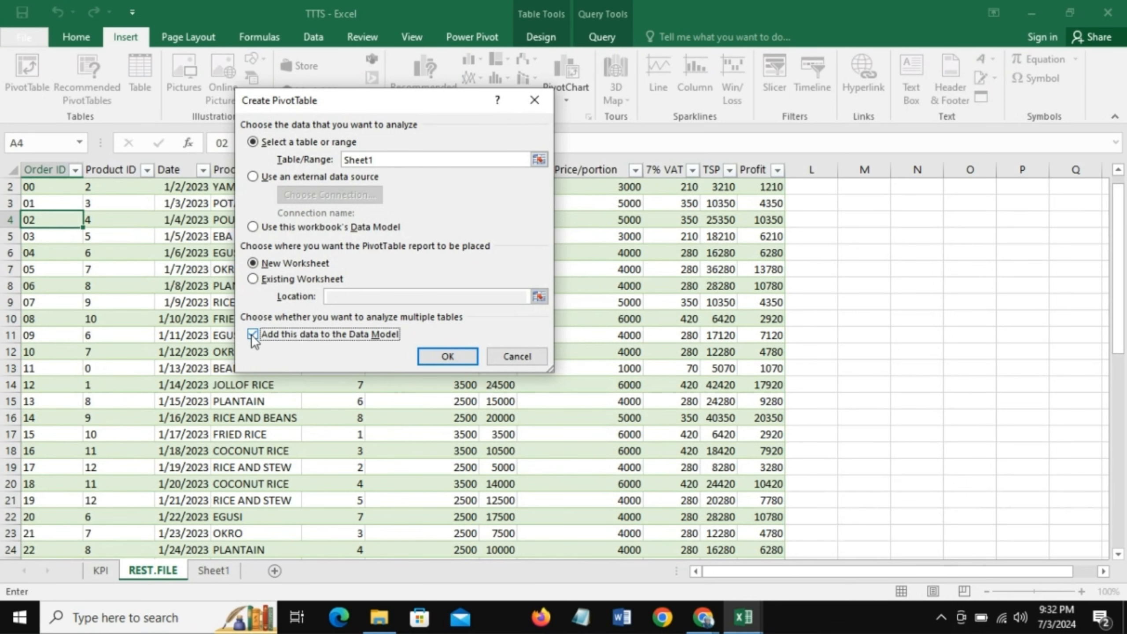
pyautogui.click(449, 357)
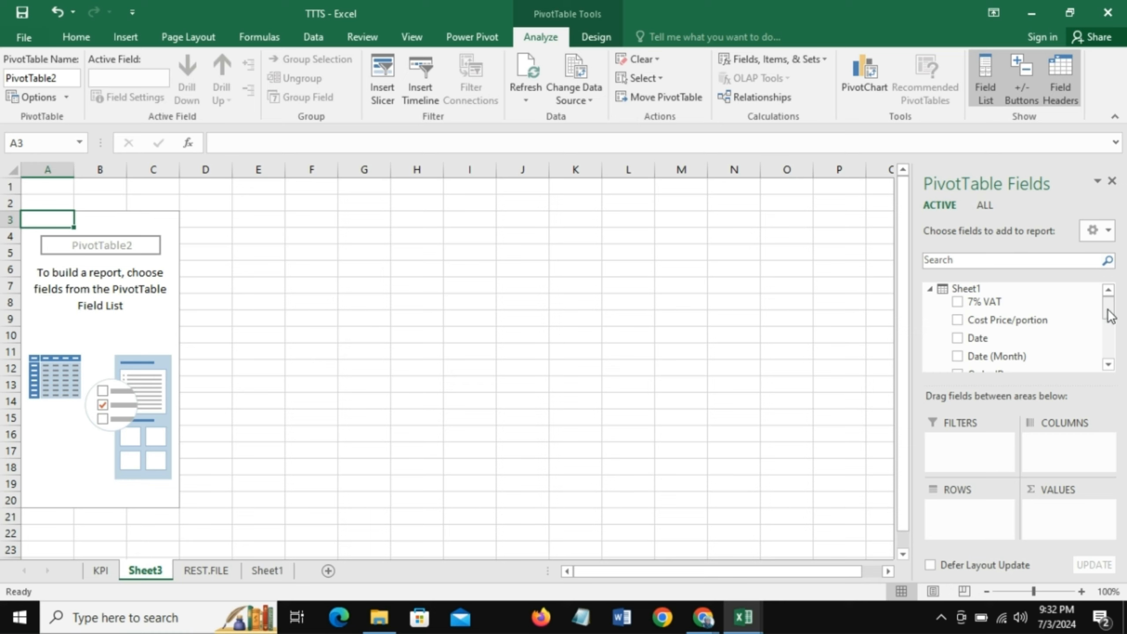
# - Add the TCP and TSP fields to the PivotTable's values as sums
pyautogui.moveTo(1110, 316); pyautogui.dragTo(1112, 355)
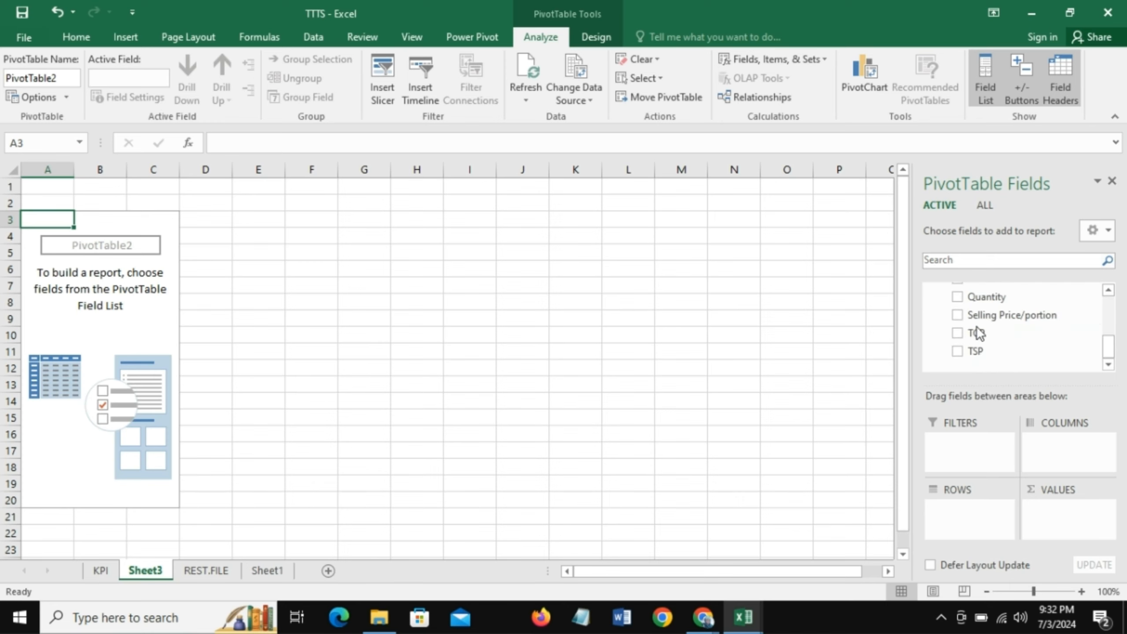
pyautogui.moveTo(983, 332); pyautogui.dragTo(1065, 515)
pyautogui.moveTo(983, 351); pyautogui.dragTo(1069, 527)
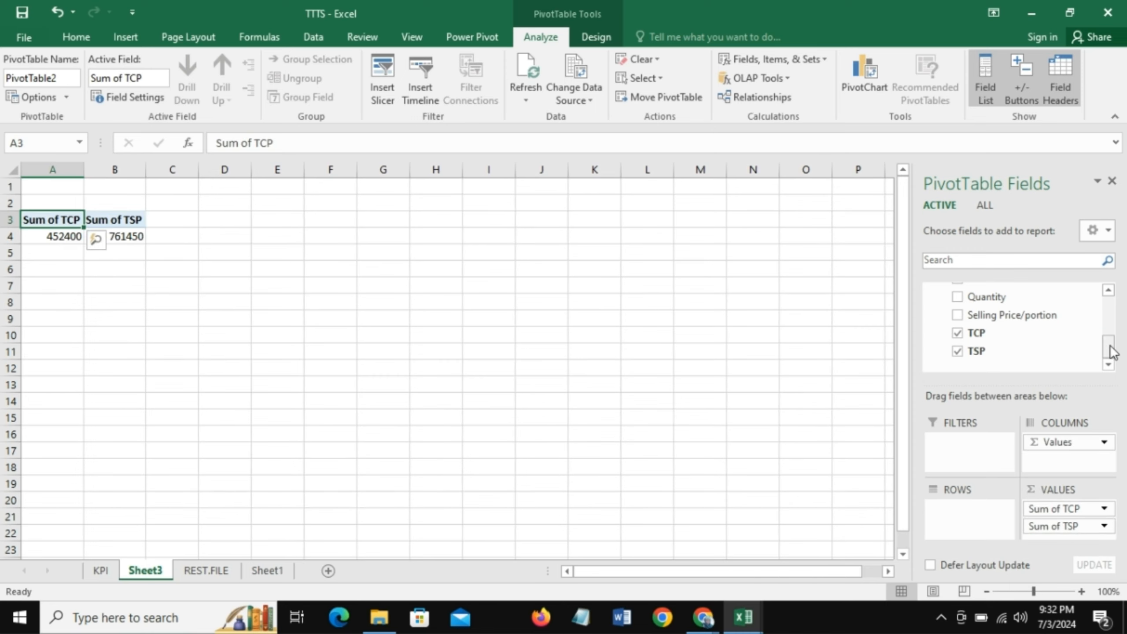
# - Show all model tables in the field list and add Month from the Calendar table's More Fields to the PivotTable rows
pyautogui.moveTo(1108, 348); pyautogui.dragTo(1100, 320)
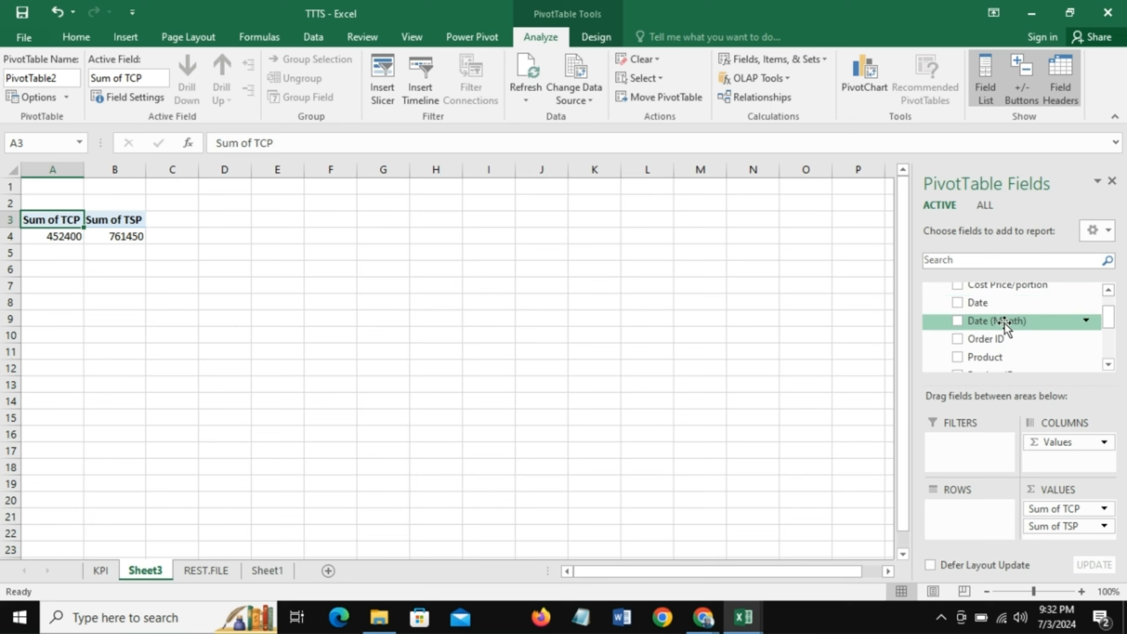
pyautogui.moveTo(1108, 320); pyautogui.dragTo(1108, 306)
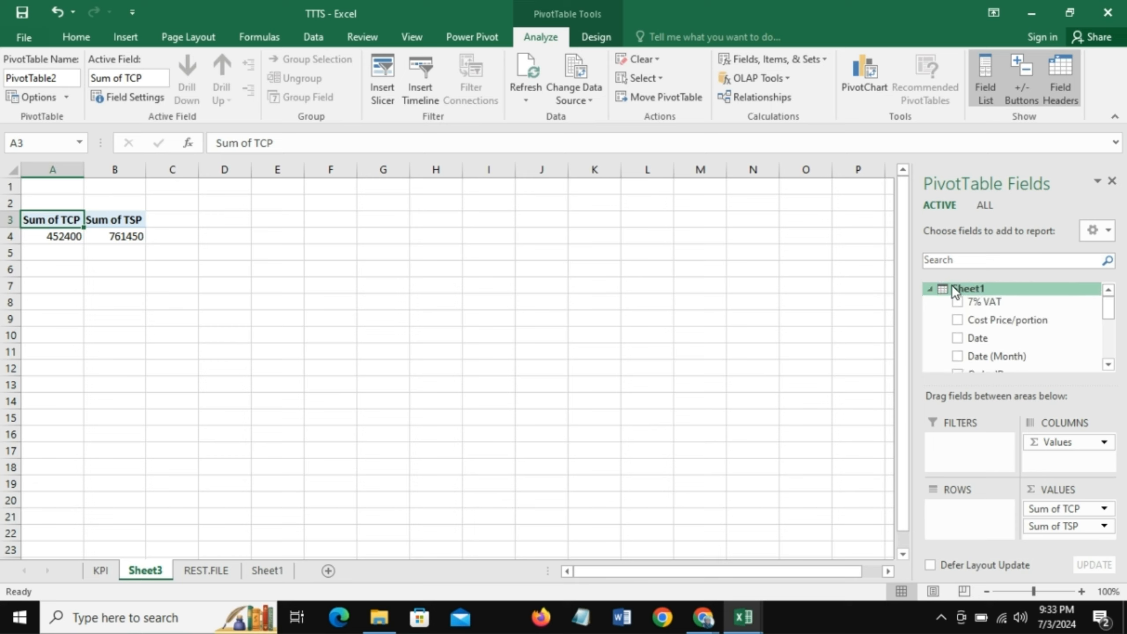
pyautogui.click(989, 206)
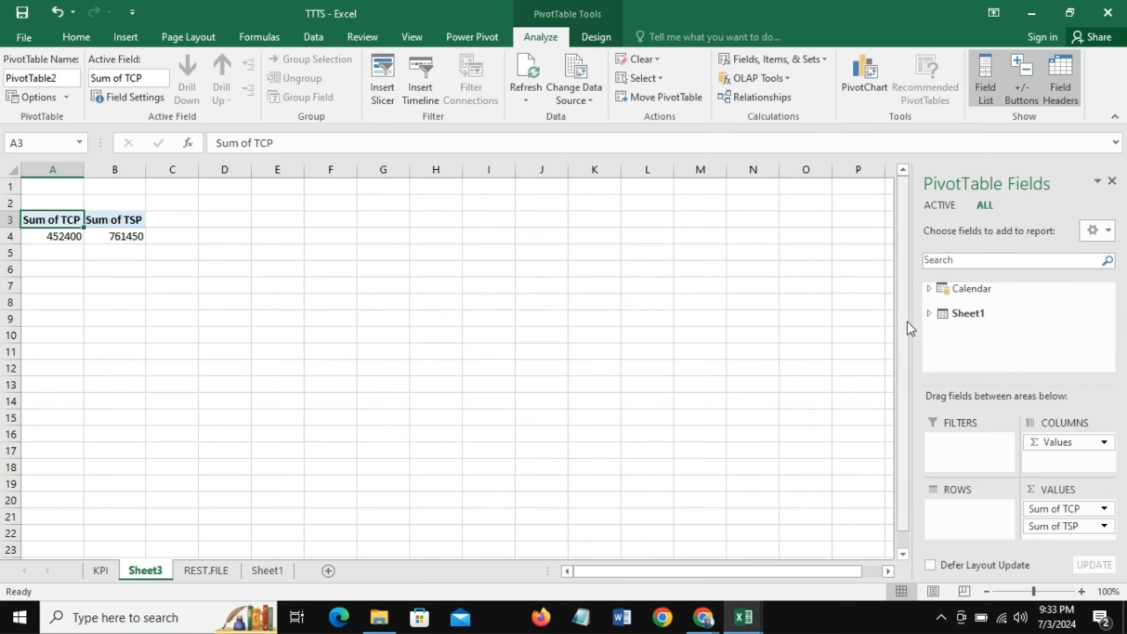
pyautogui.click(929, 288)
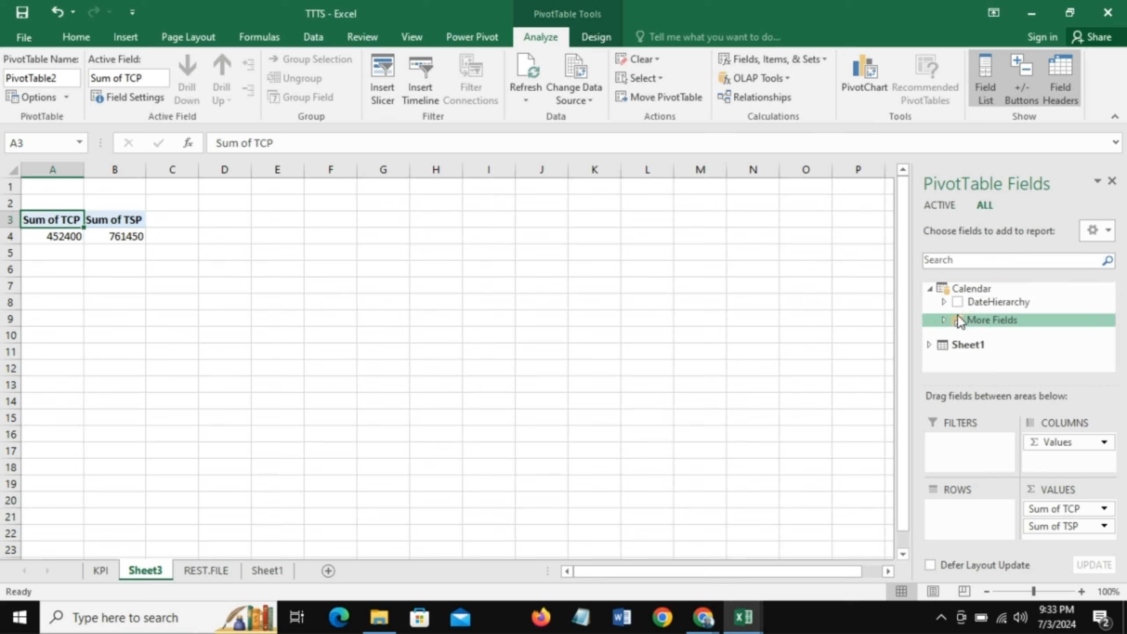
pyautogui.click(945, 323)
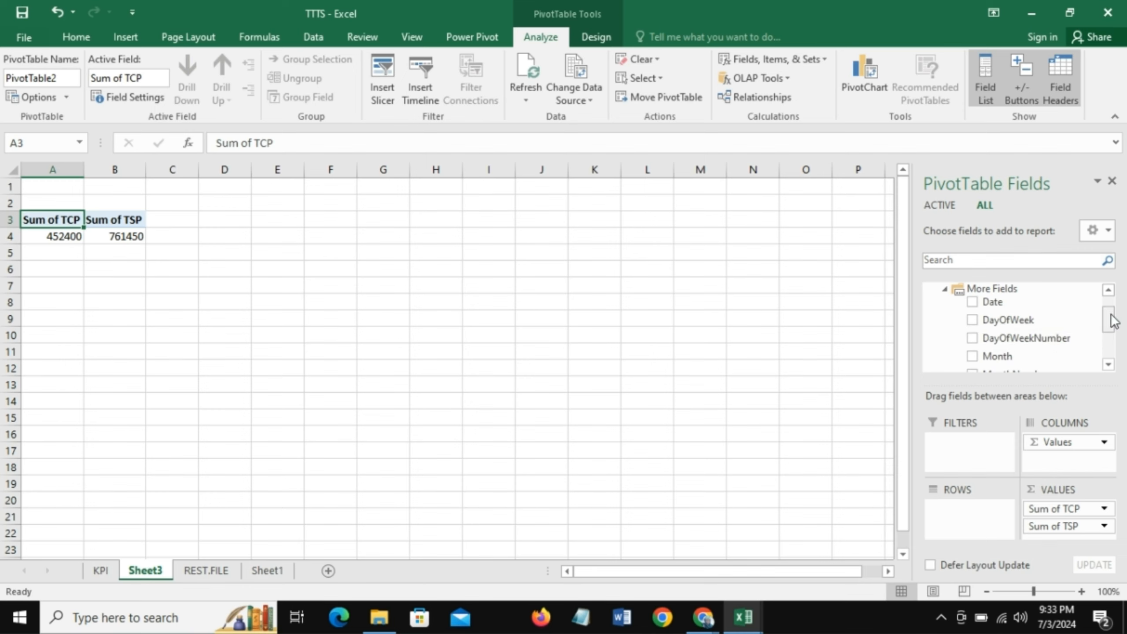
pyautogui.moveTo(1111, 317); pyautogui.dragTo(1110, 326)
pyautogui.moveTo(1023, 325); pyautogui.dragTo(967, 512)
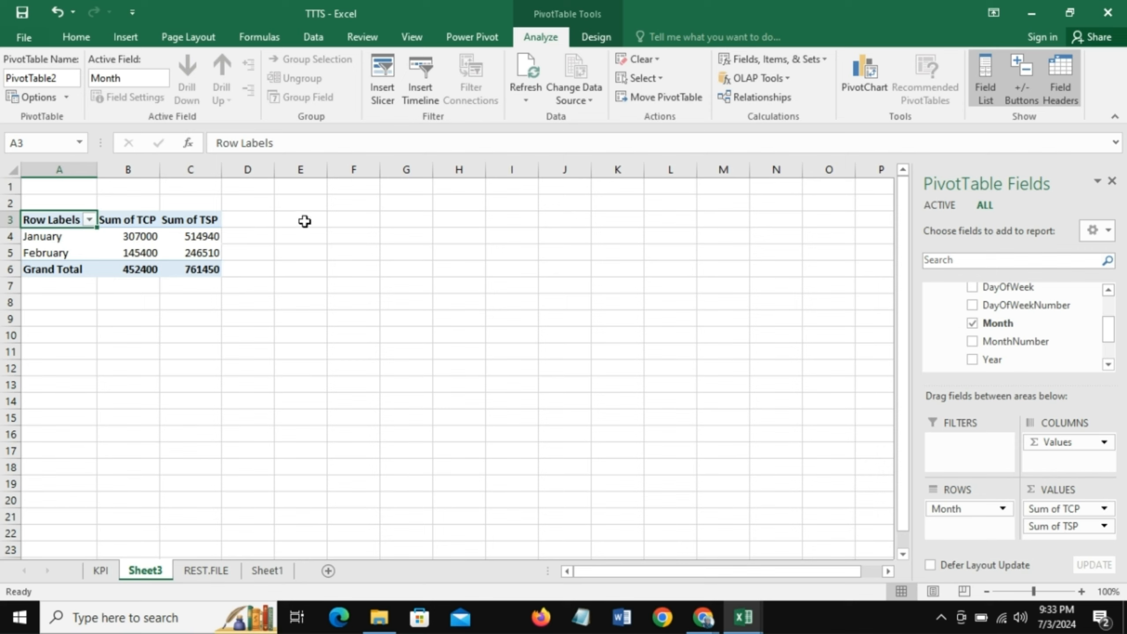
# - Turn off the PivotTable's grand totals for rows and columns
pyautogui.moveTo(57, 219); pyautogui.dragTo(209, 269)
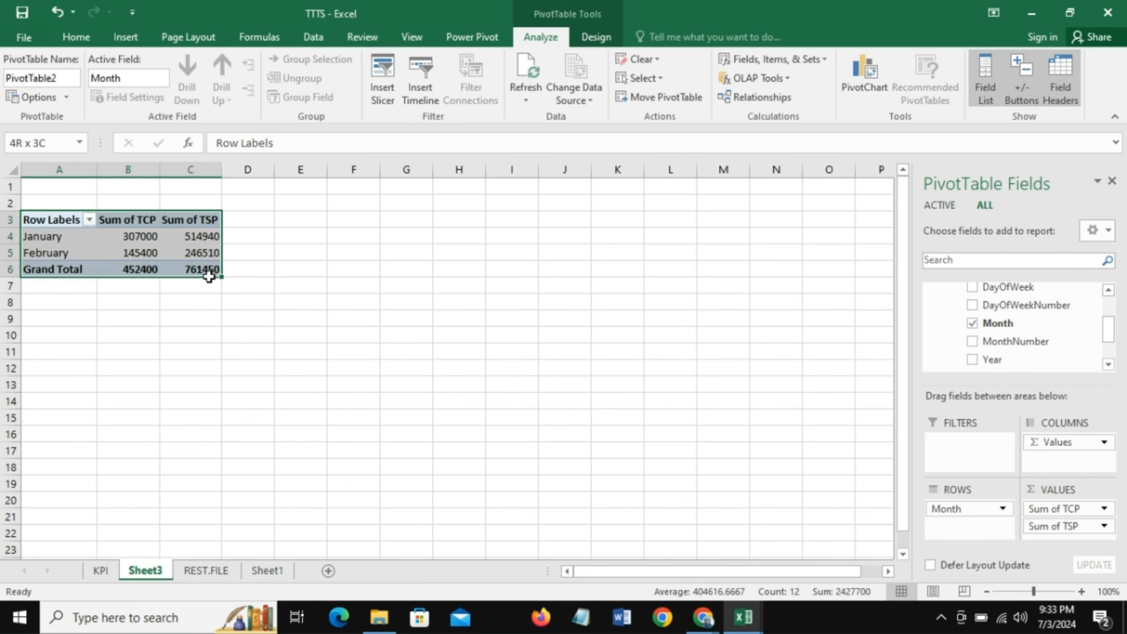
pyautogui.click(593, 39)
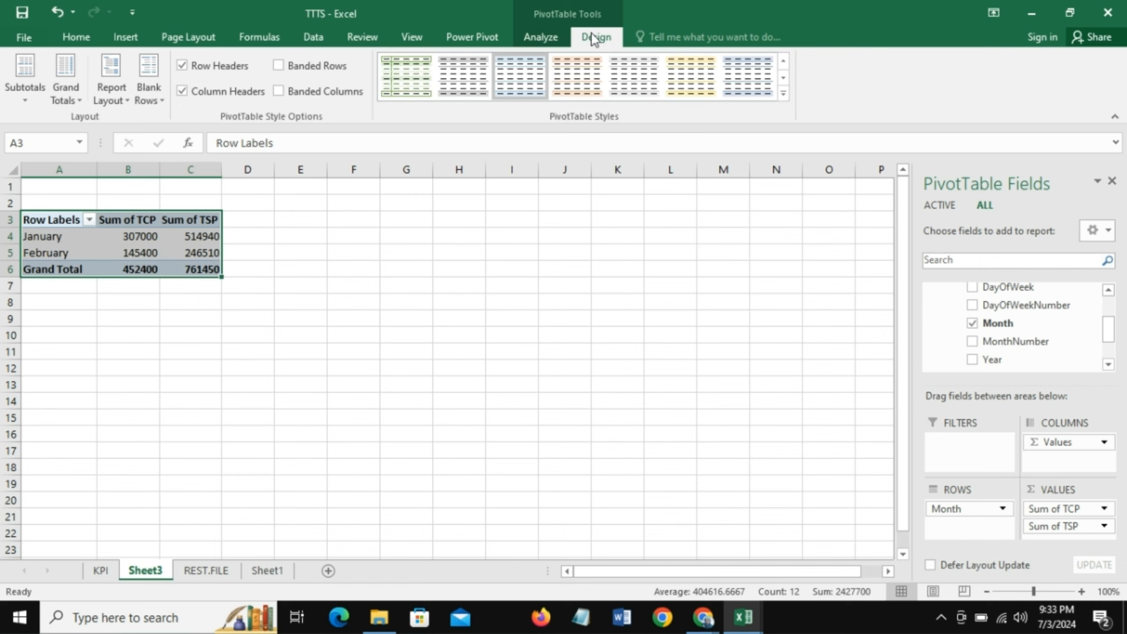
pyautogui.click(80, 99)
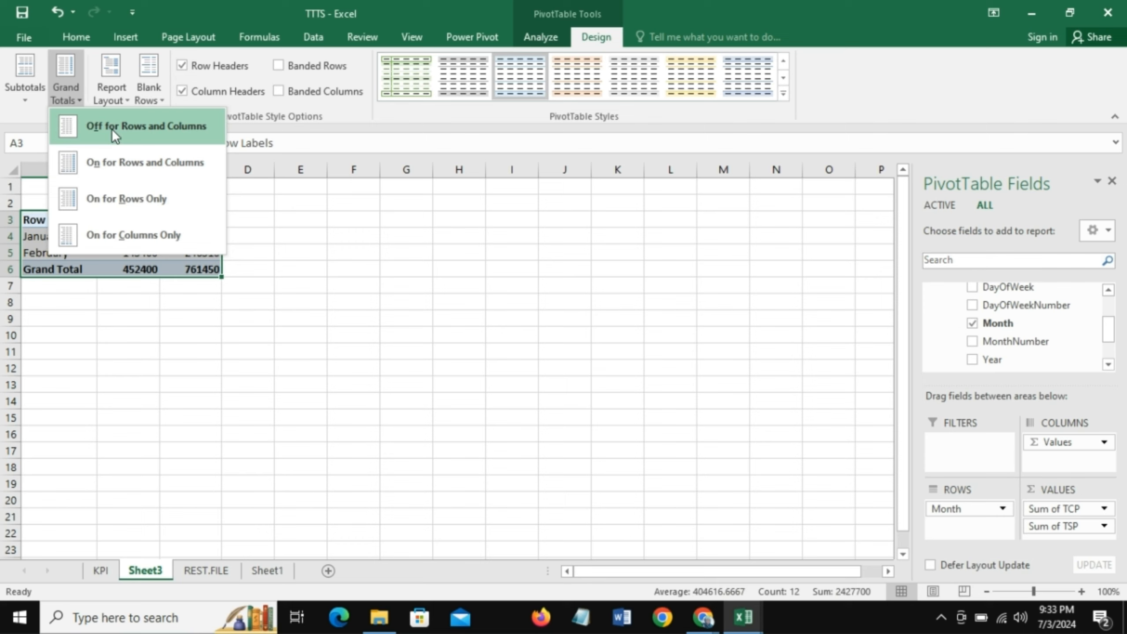
pyautogui.click(130, 125)
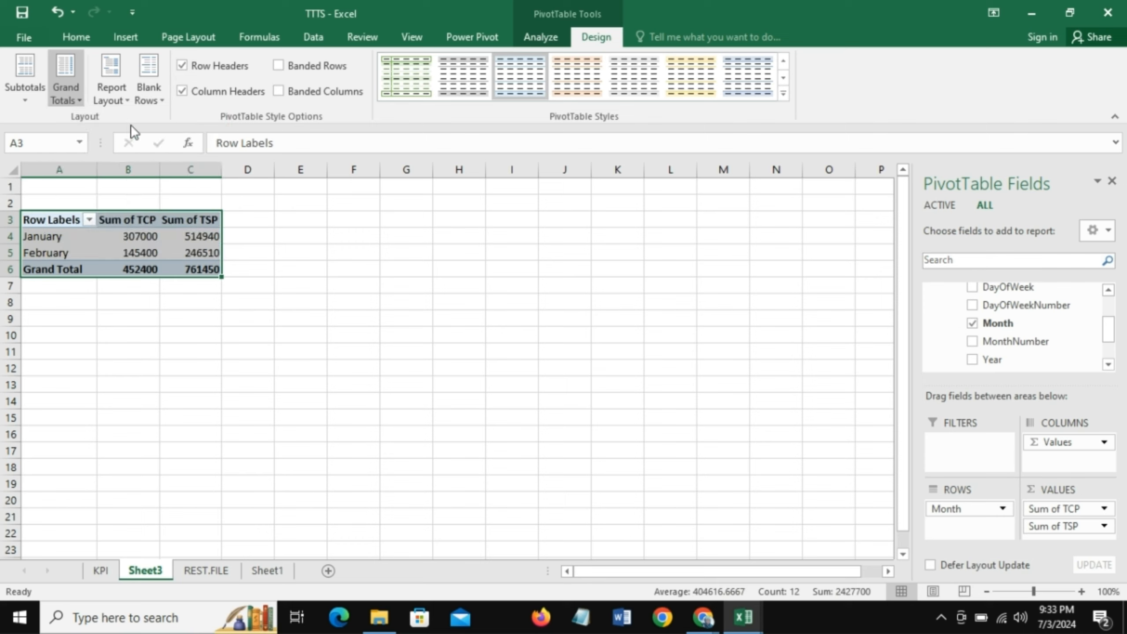
# - Link cell E3 to A3 with =A3 and fill the formula across E3:G5 to mirror the PivotTable
pyautogui.click(290, 220)
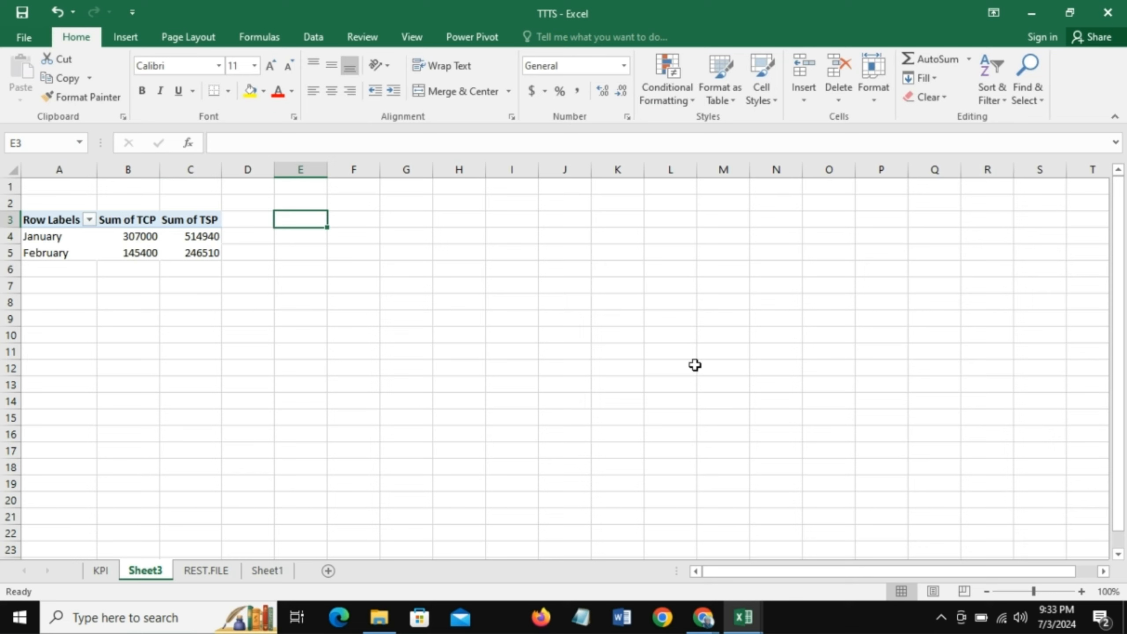
pyautogui.write('=')
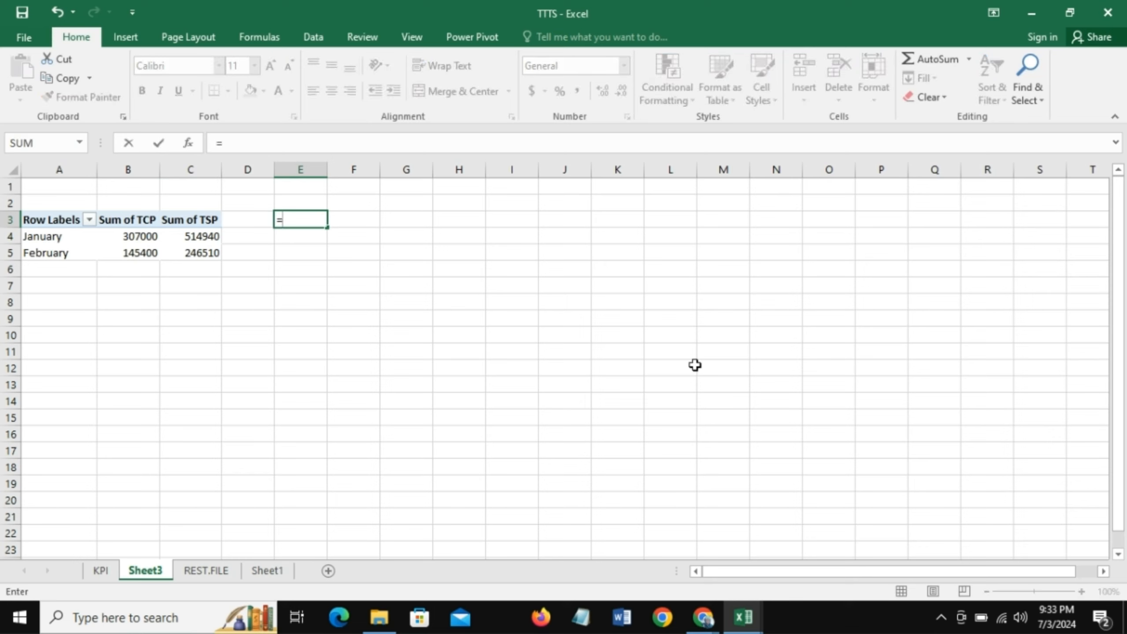
pyautogui.click(72, 221)
pyautogui.press('Return')
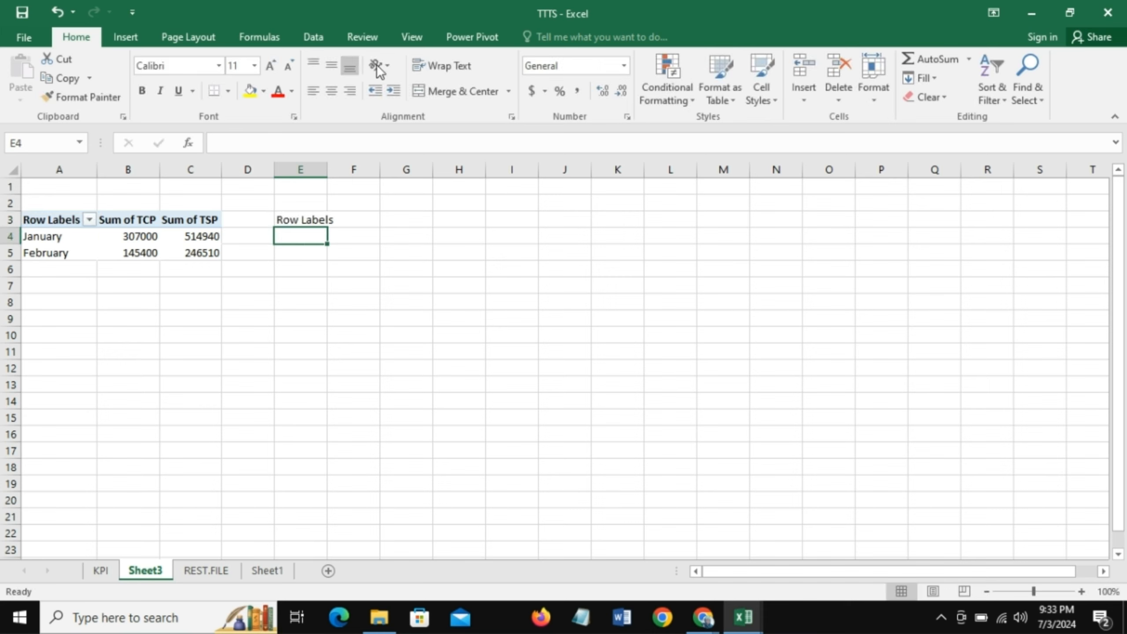
pyautogui.click(305, 217)
pyautogui.moveTo(327, 227); pyautogui.dragTo(440, 260)
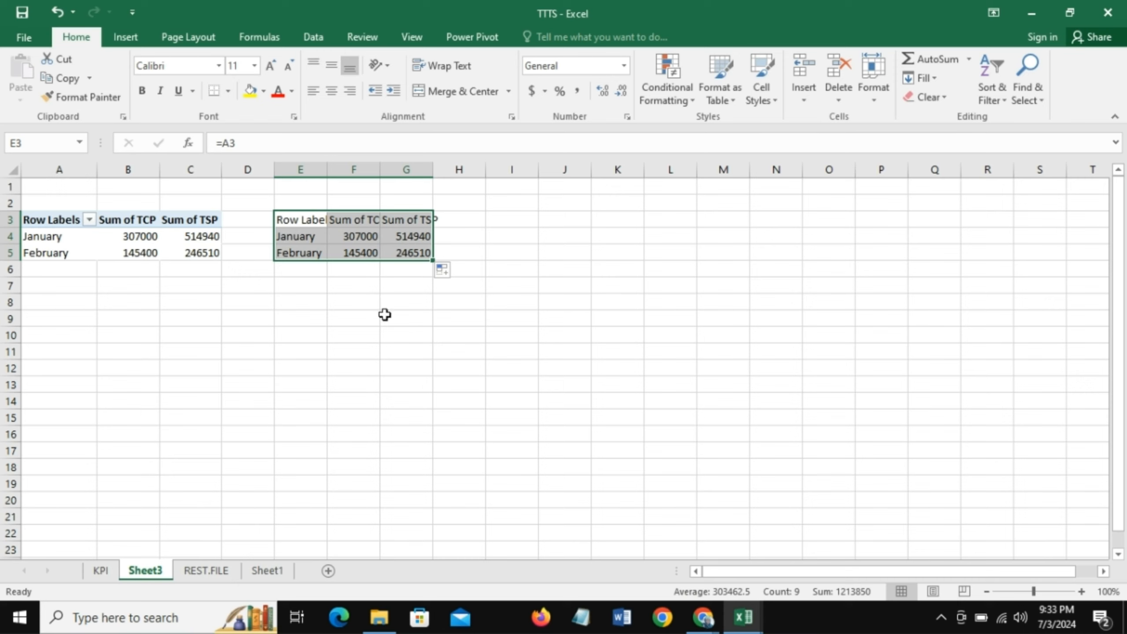
# - Insert a 2-D clustered bar chart from the linked range E3:G5 and place it beside the data
pyautogui.click(125, 37)
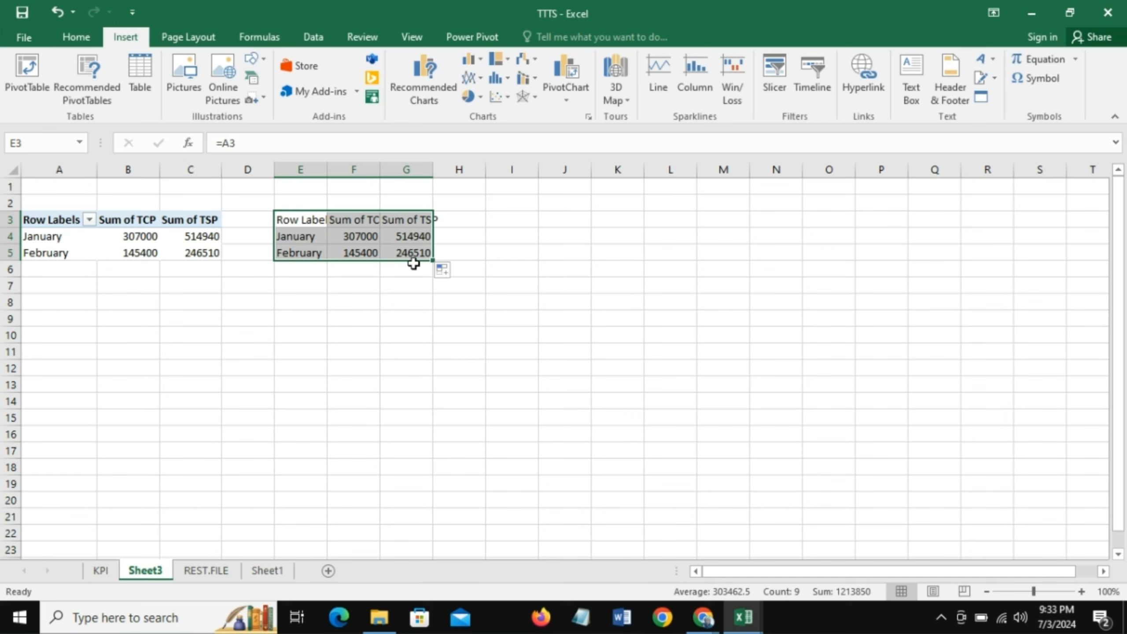
pyautogui.click(482, 61)
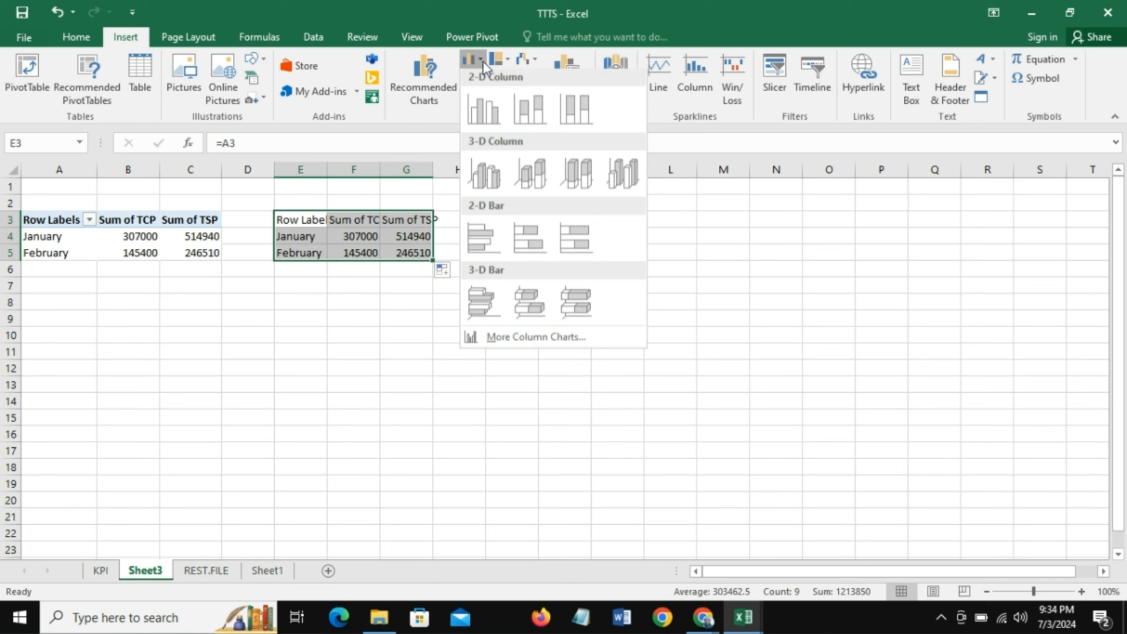
pyautogui.click(491, 242)
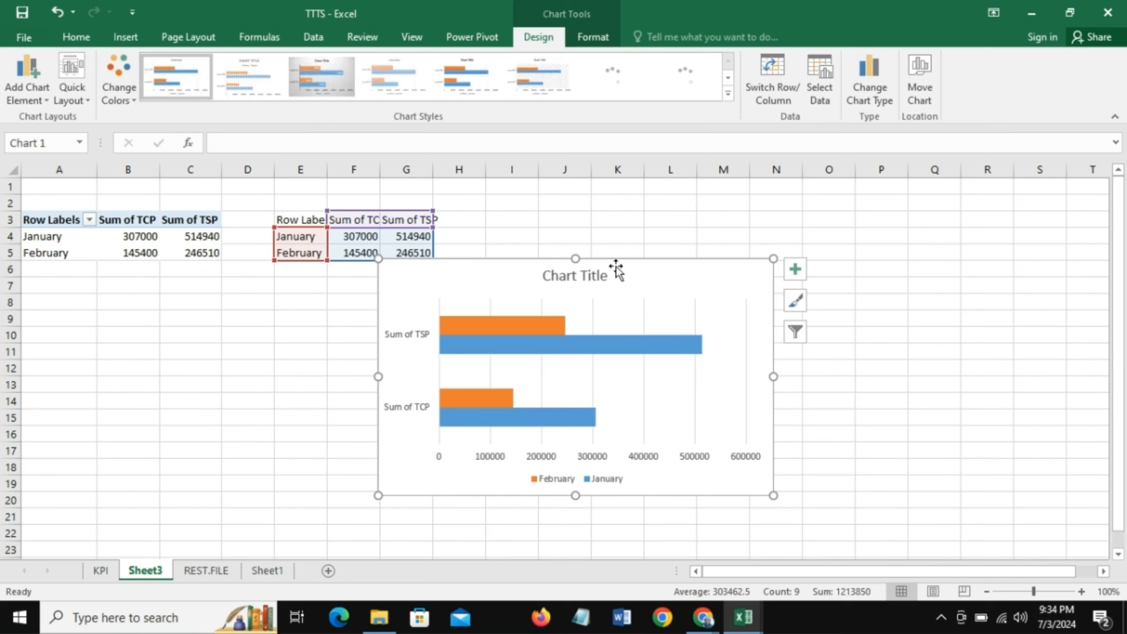
pyautogui.moveTo(616, 267); pyautogui.dragTo(722, 206)
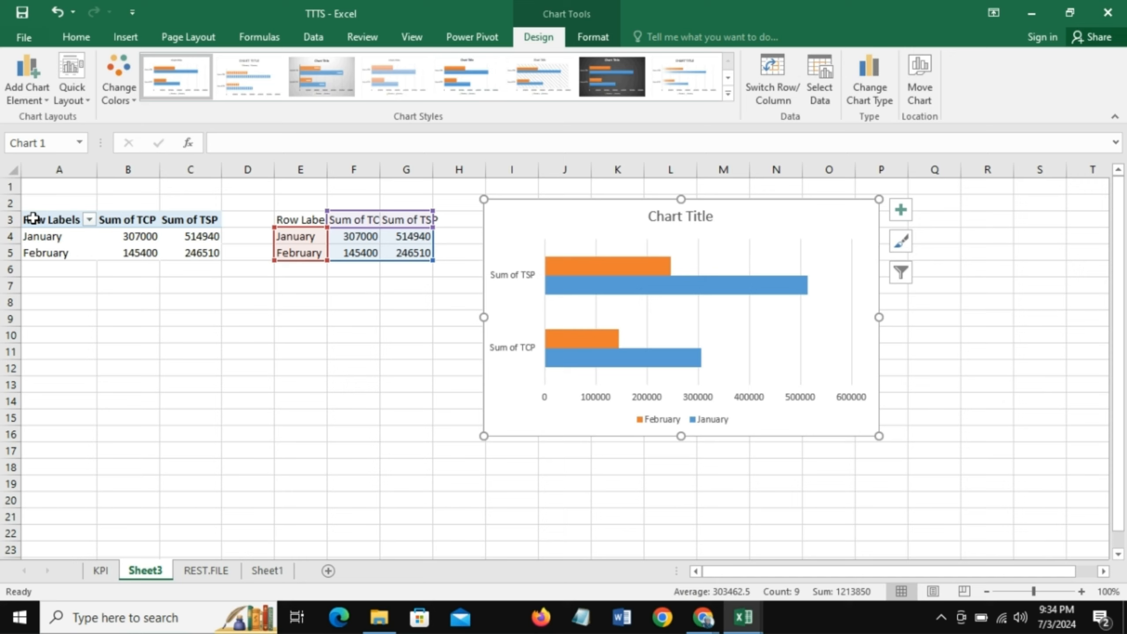
# - Copy the monthly TCP and TSP PivotTable in A3:C5 and paste it at cell A14
pyautogui.moveTo(33, 219); pyautogui.dragTo(186, 247)
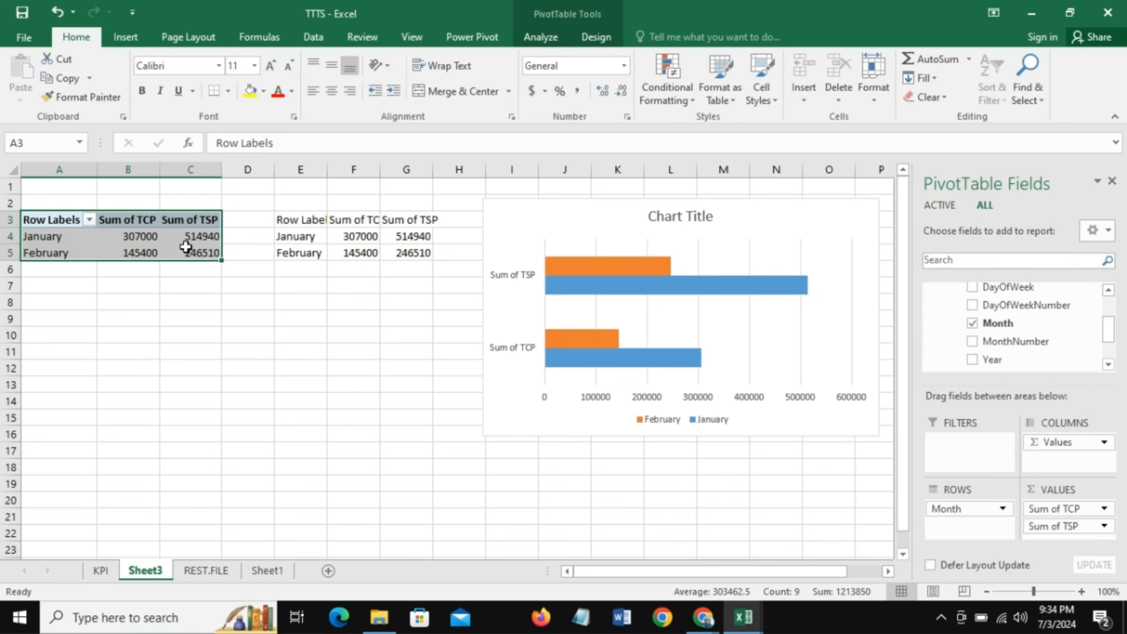
pyautogui.hotkey('ctrl', 'c')
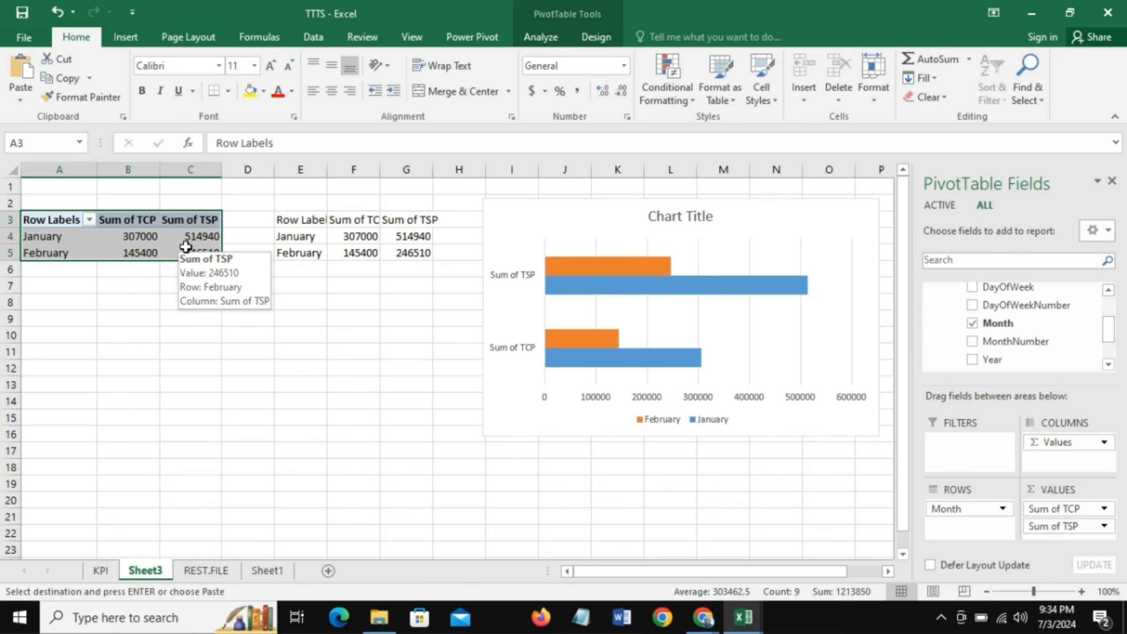
pyautogui.click(46, 400)
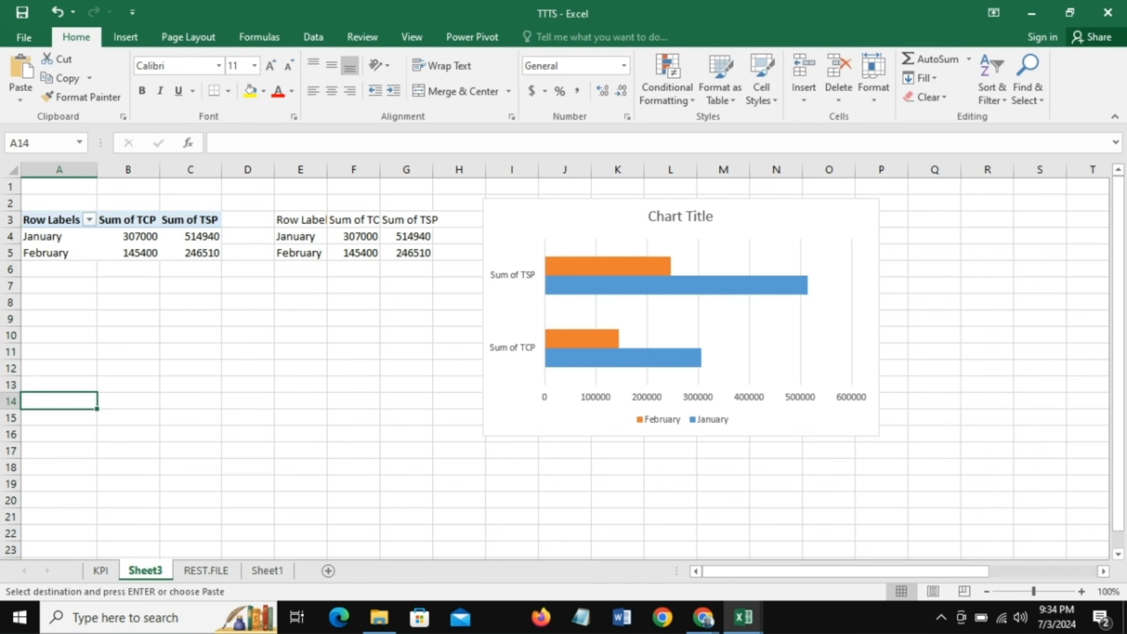
pyautogui.hotkey('ctrl', 'v')
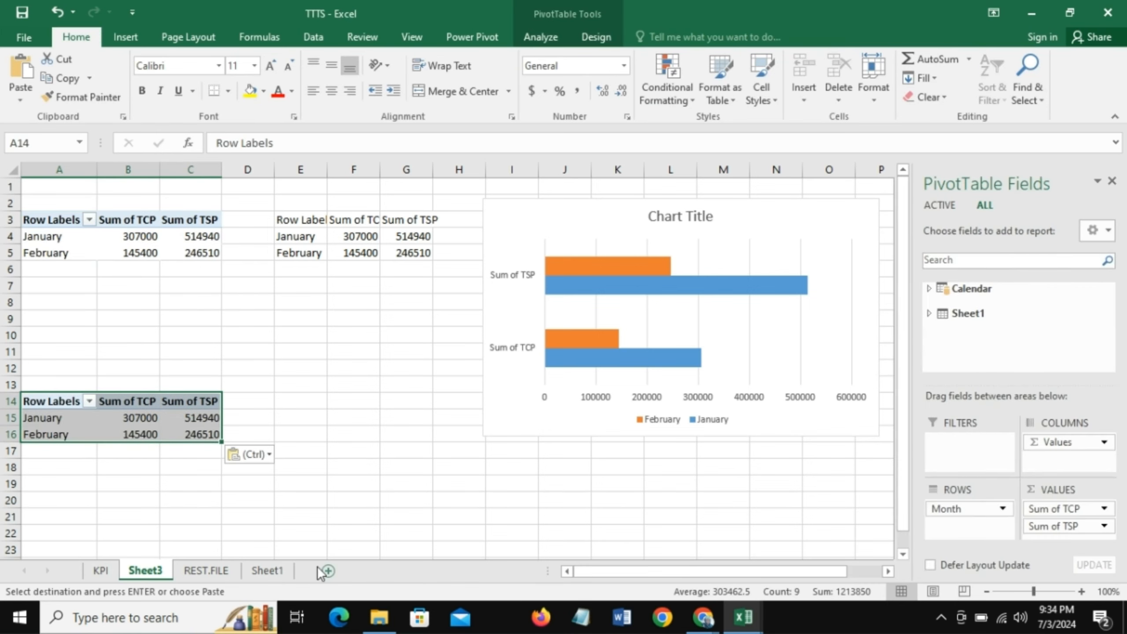
# - Remove Month, Sum of TSP and Sum of TCP from the copied PivotTable at A14
pyautogui.click(65, 418)
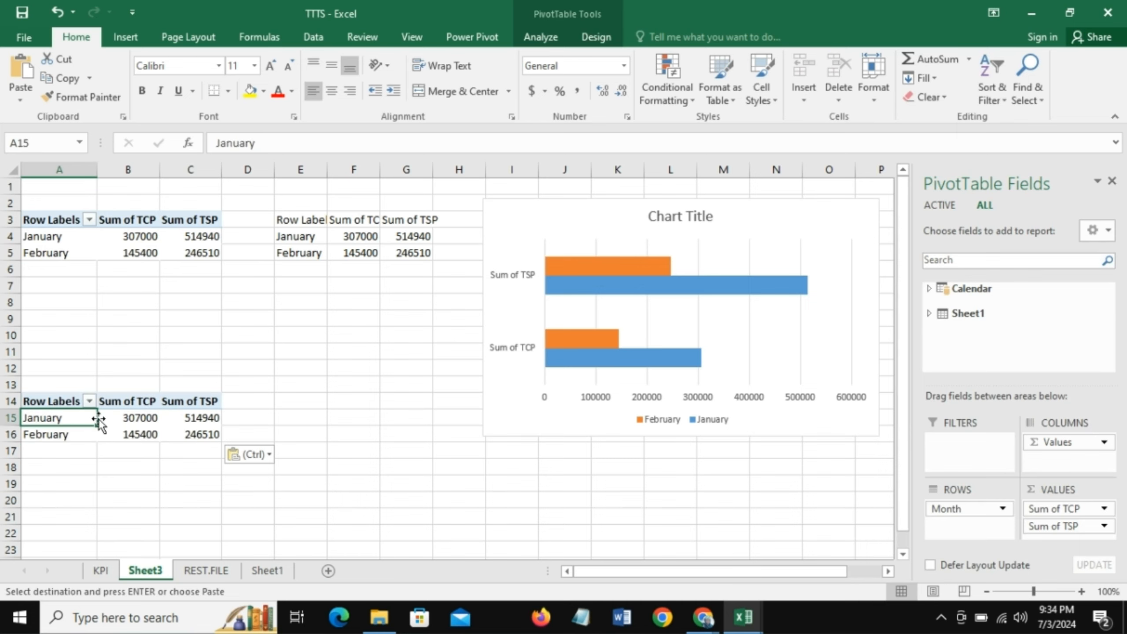
pyautogui.moveTo(972, 512); pyautogui.dragTo(711, 526)
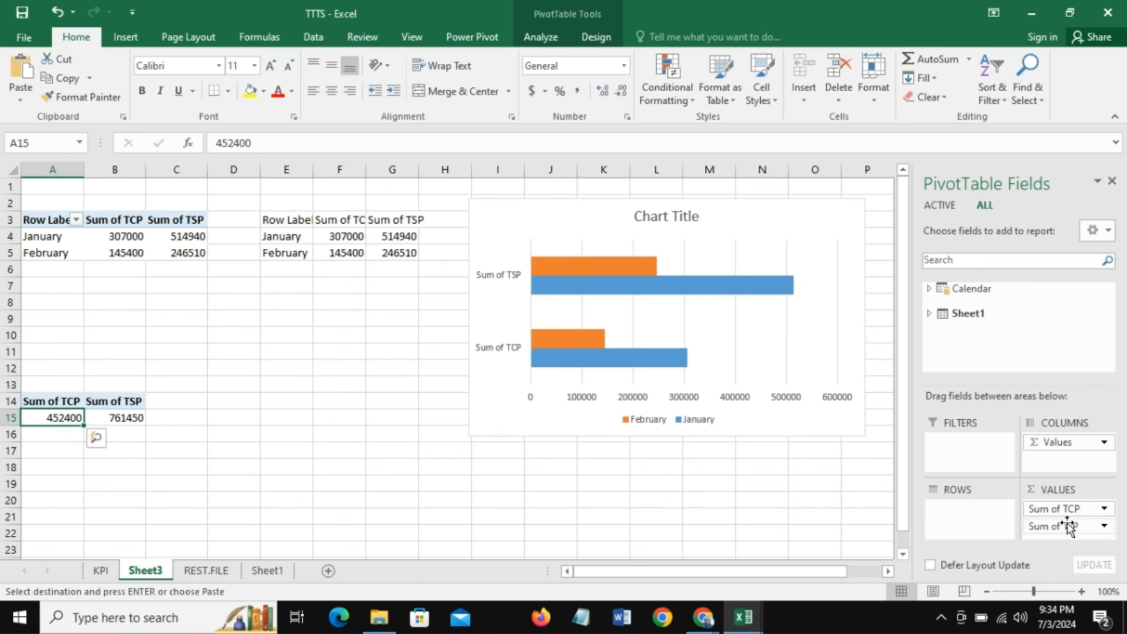
pyautogui.moveTo(1067, 528); pyautogui.dragTo(866, 517)
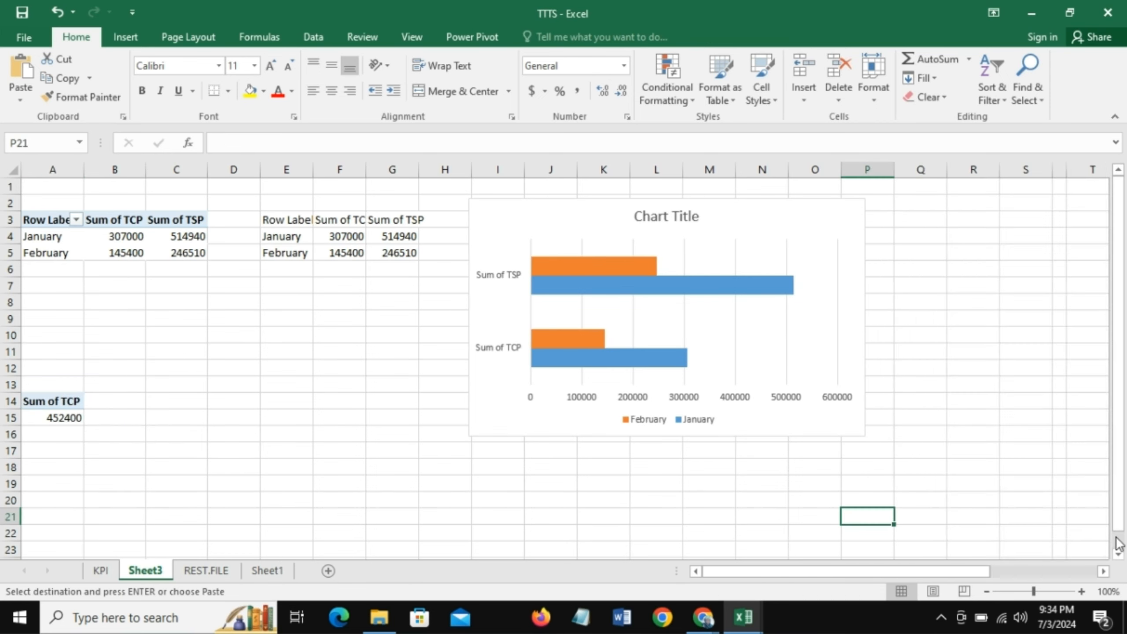
pyautogui.click(42, 417)
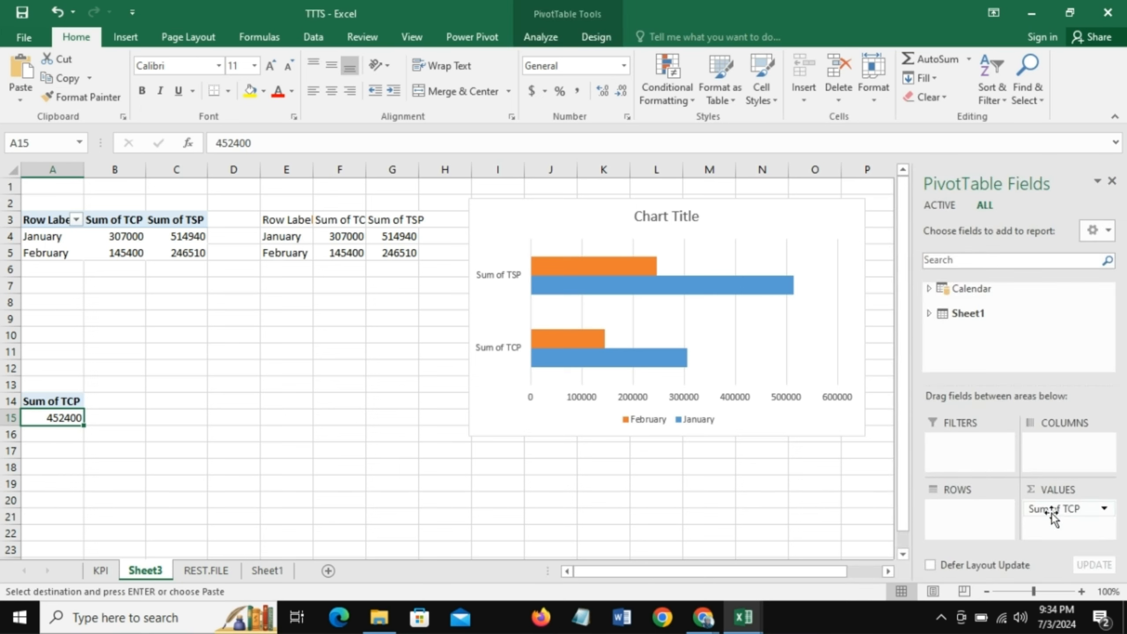
pyautogui.moveTo(1049, 510); pyautogui.dragTo(790, 529)
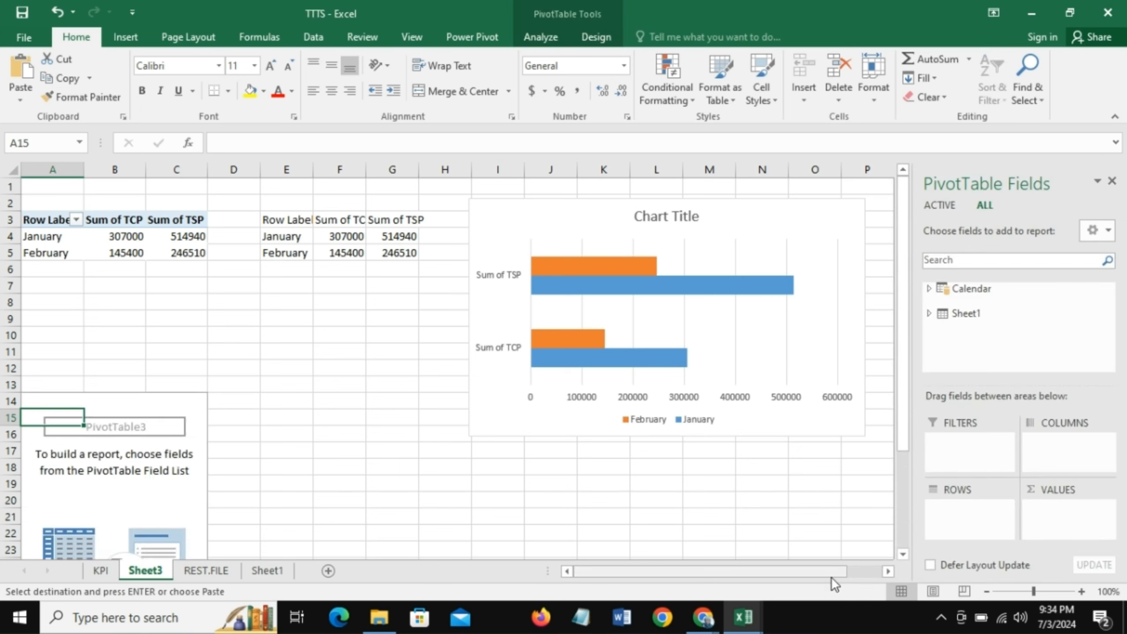
# - Add Product as rows and Profit as summed values from the Sheet1 table to the empty PivotTable at A14
pyautogui.click(928, 314)
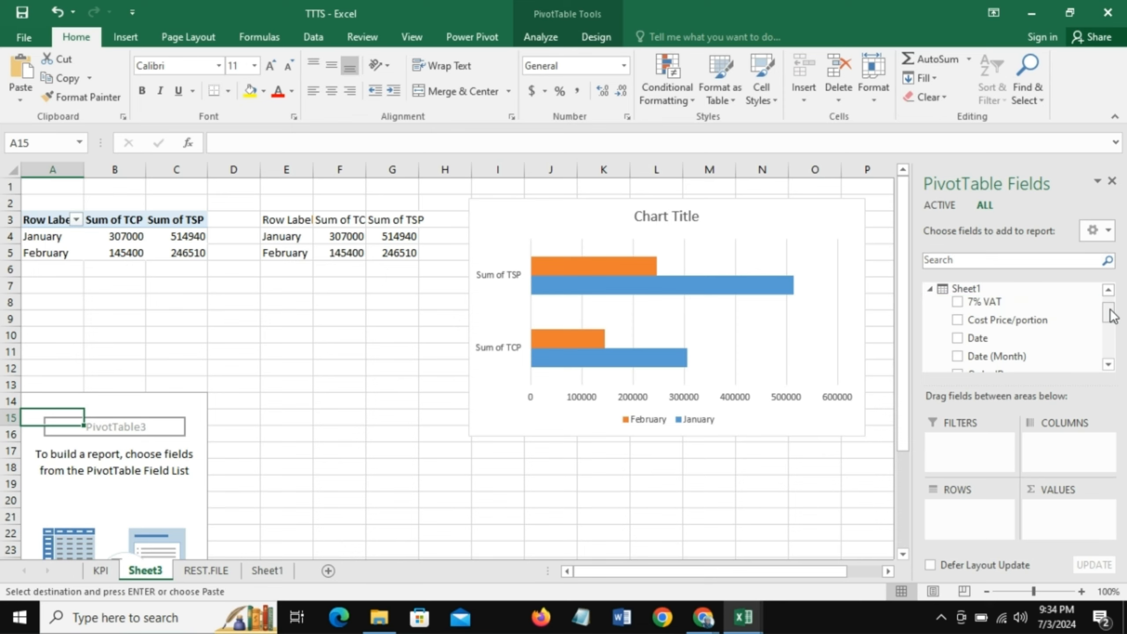
pyautogui.moveTo(1110, 315); pyautogui.dragTo(1114, 326)
pyautogui.moveTo(994, 341); pyautogui.dragTo(970, 515)
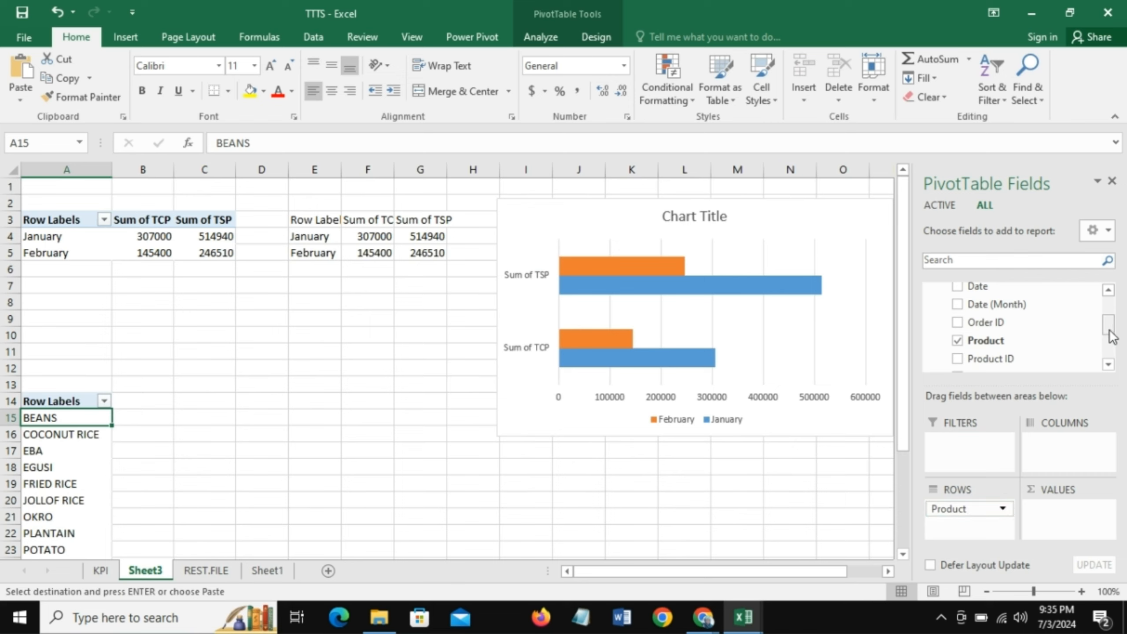
pyautogui.moveTo(1113, 331); pyautogui.dragTo(1115, 355)
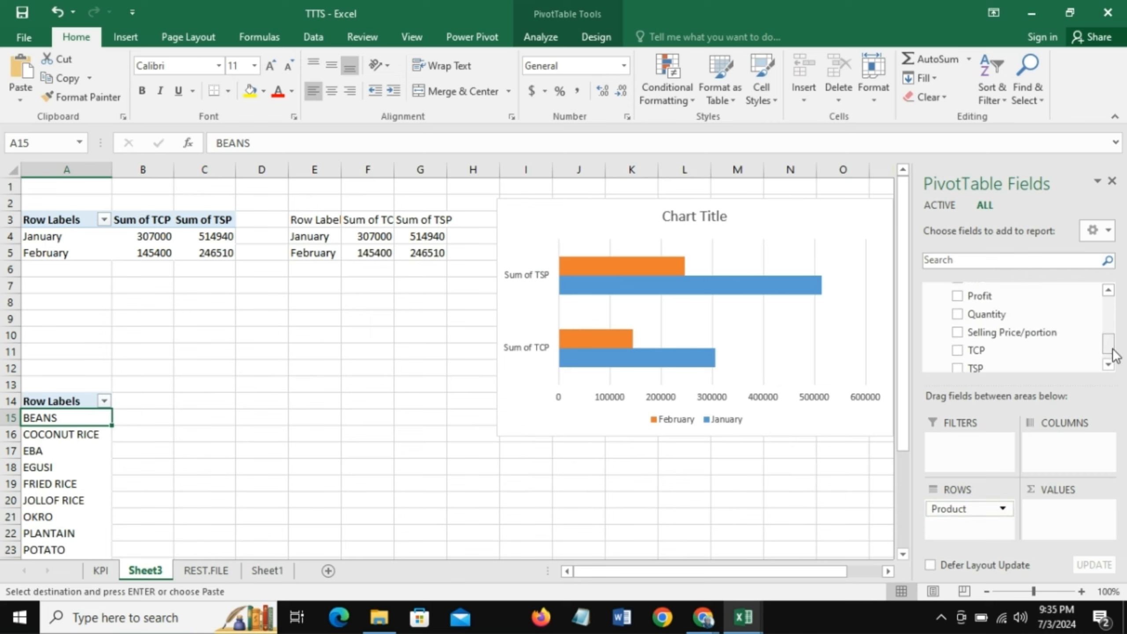
pyautogui.moveTo(1017, 300); pyautogui.dragTo(1064, 511)
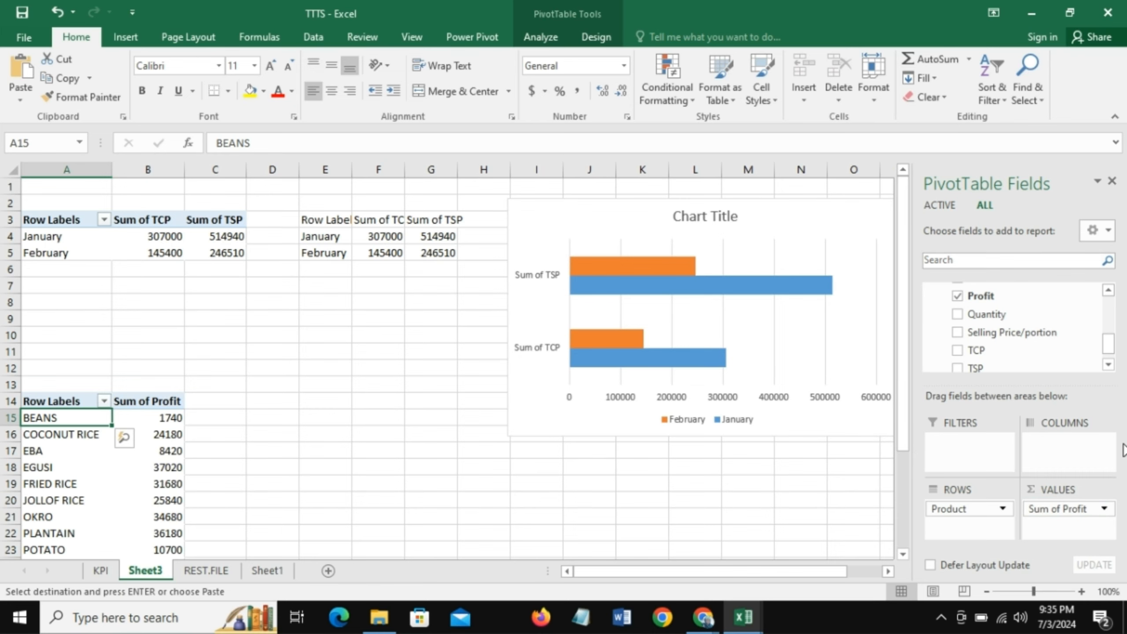
# - Link cell C14 to A14 with =A14 and fill the formula across C14:D27 to mirror the product profit PivotTable
pyautogui.moveTo(902, 430); pyautogui.dragTo(902, 531)
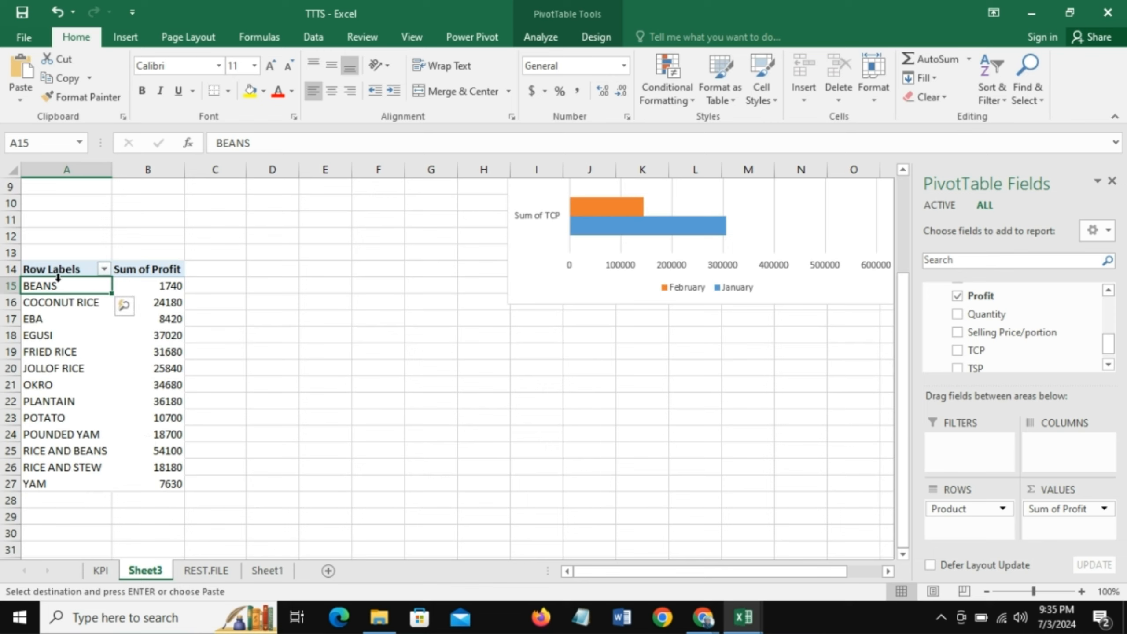
pyautogui.click(222, 269)
pyautogui.write('=')
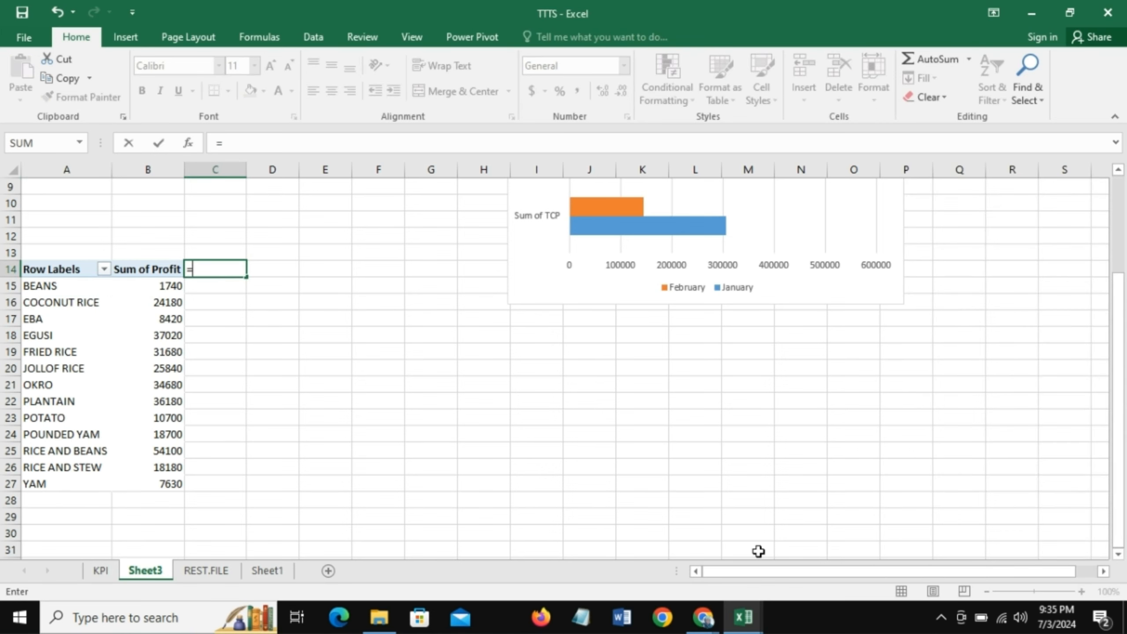
pyautogui.click(58, 270)
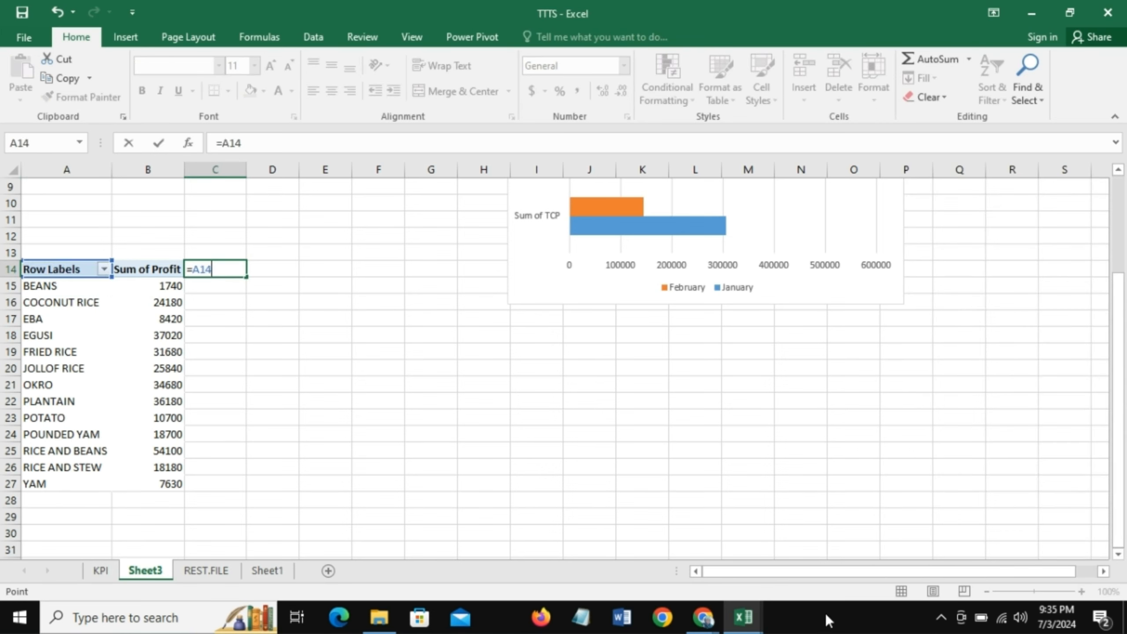
pyautogui.press('Return')
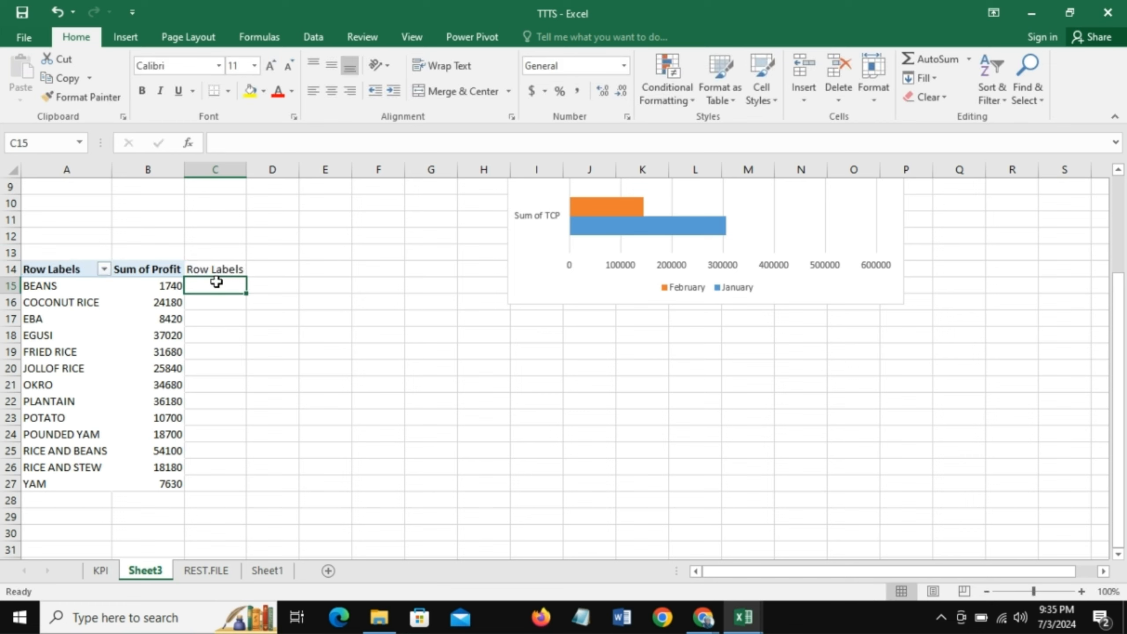
pyautogui.click(222, 268)
pyautogui.moveTo(246, 277); pyautogui.dragTo(241, 492)
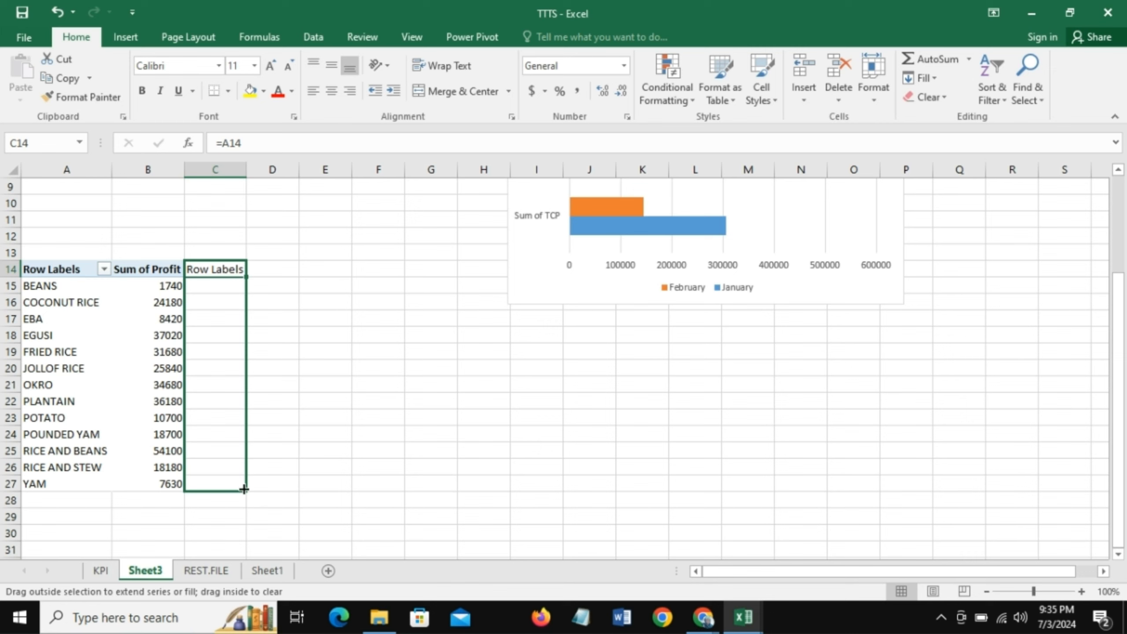
pyautogui.moveTo(243, 489); pyautogui.dragTo(297, 493)
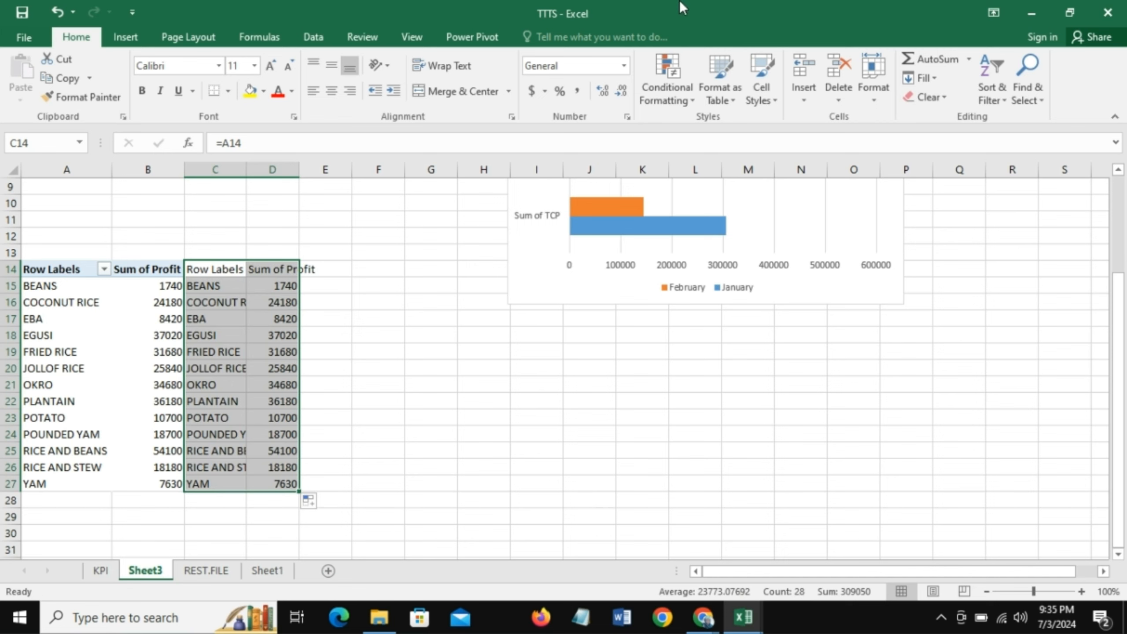
# - Insert a 2-D clustered bar chart from the linked range C14:D27 and place it below the monthly chart
pyautogui.click(126, 39)
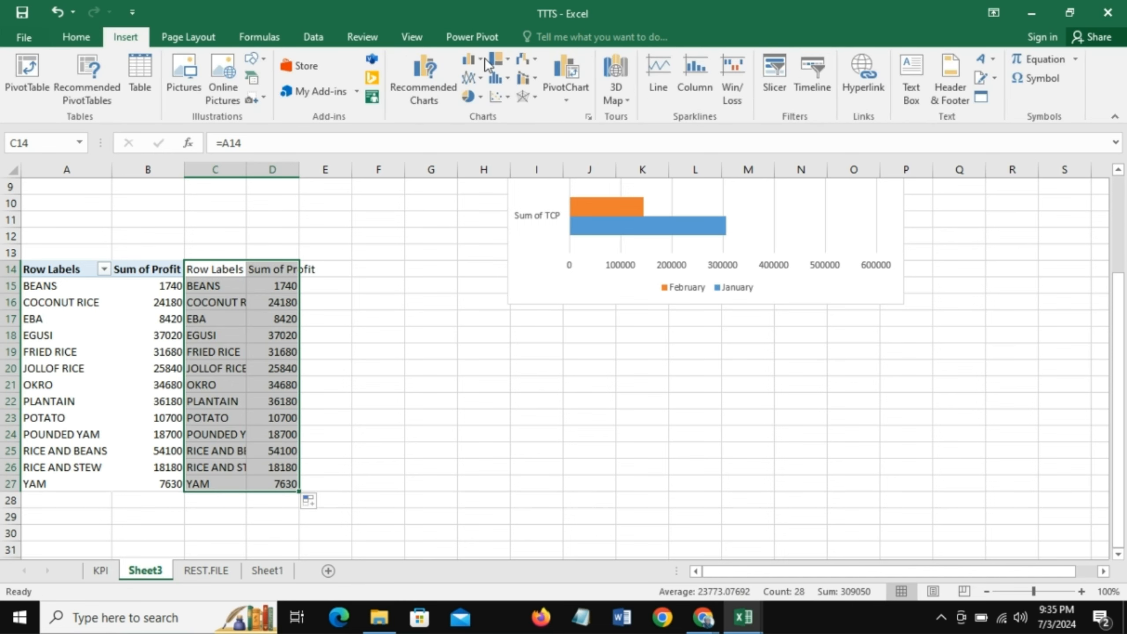
pyautogui.click(484, 64)
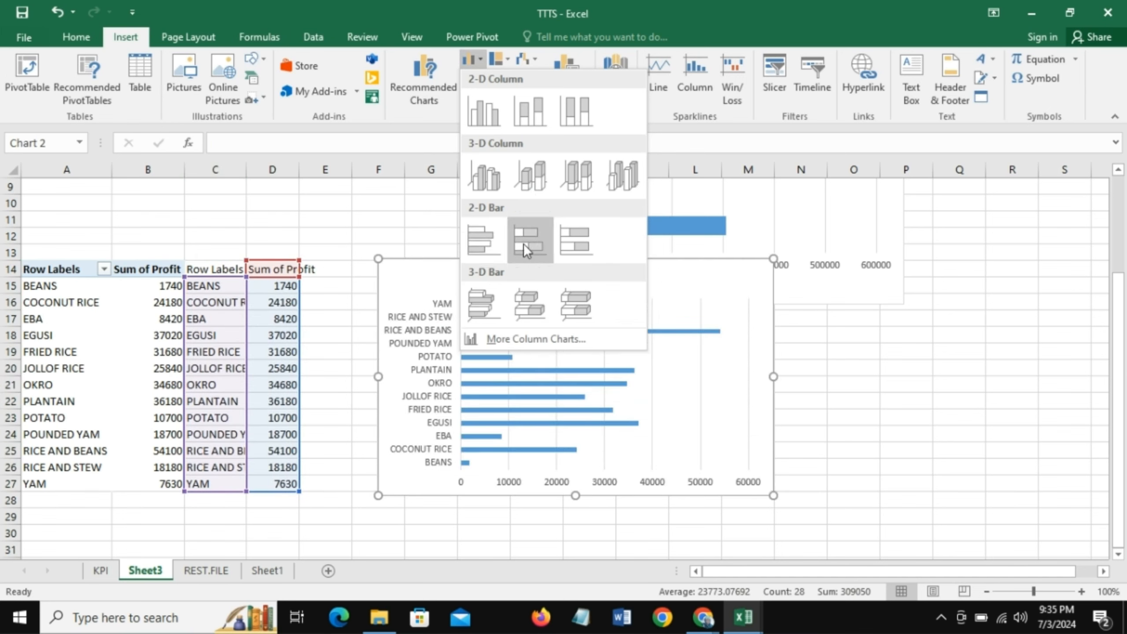
pyautogui.click(484, 242)
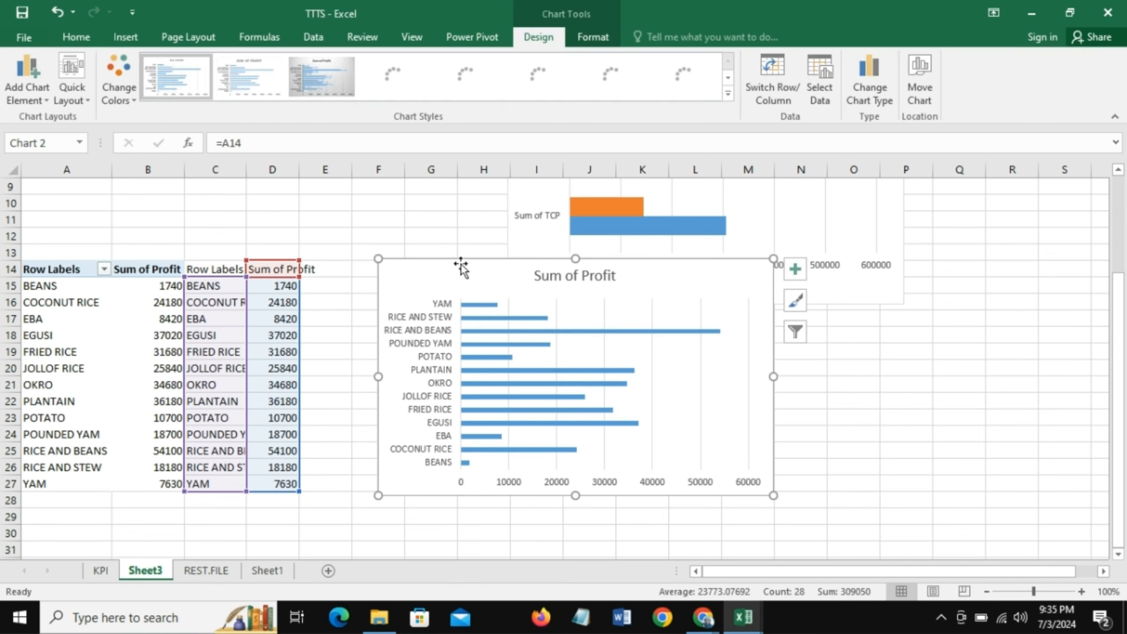
pyautogui.moveTo(460, 279); pyautogui.dragTo(612, 332)
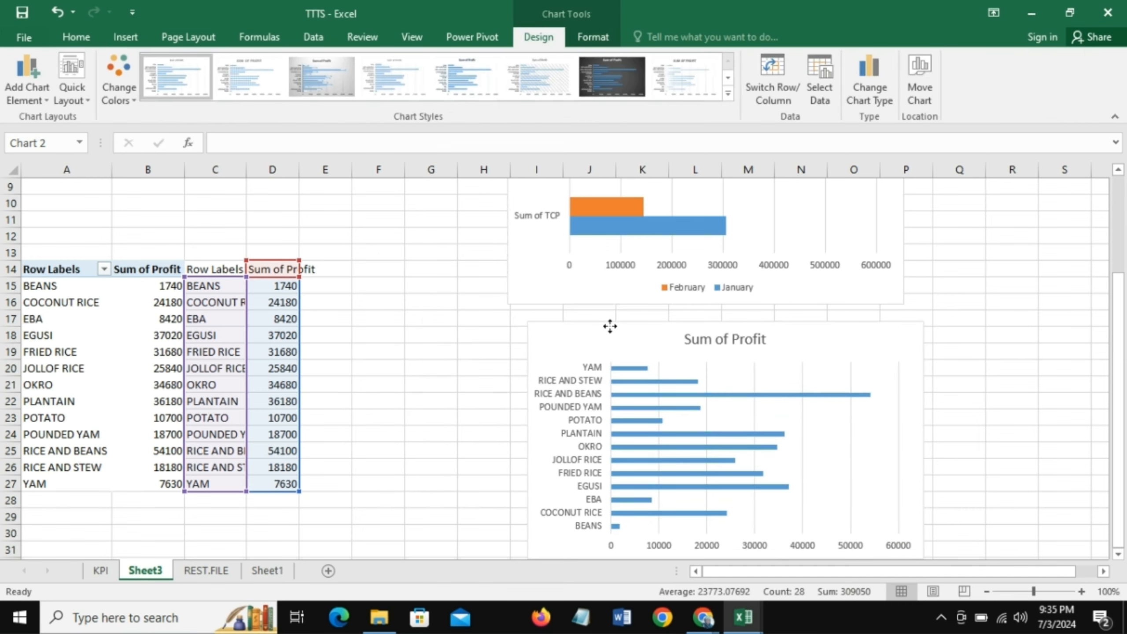
# - Copy the product profit PivotTable in A14:B27 and paste it at cell A30
pyautogui.moveTo(1119, 381); pyautogui.dragTo(1126, 488)
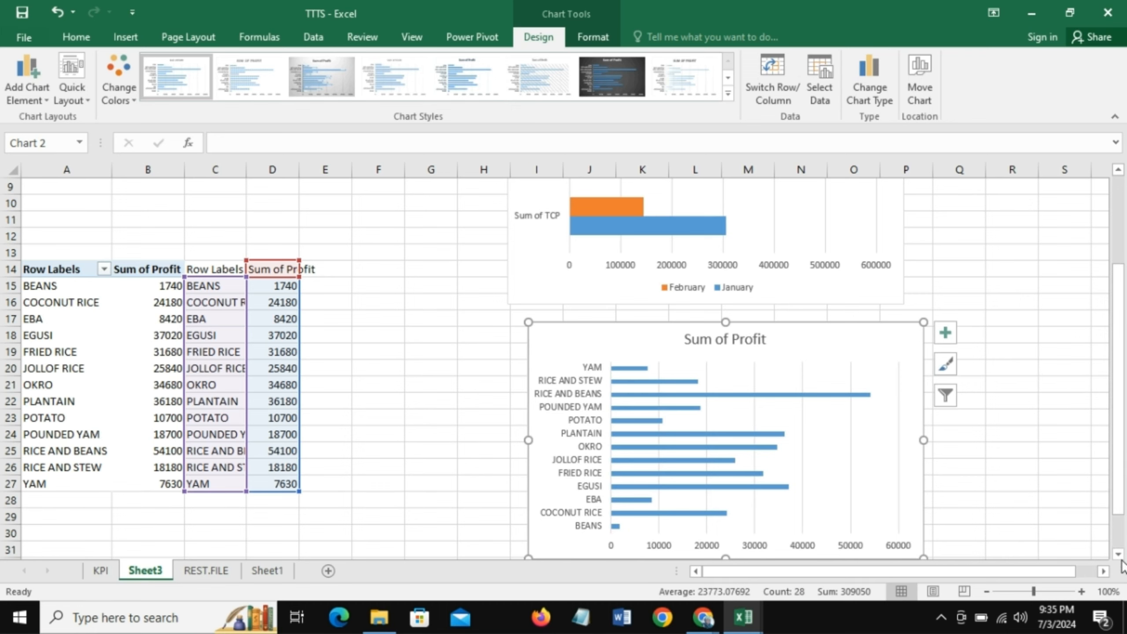
pyautogui.click(1122, 557)
pyautogui.click(1123, 555)
pyautogui.click(1122, 555)
pyautogui.click(1121, 555)
pyautogui.click(1121, 555)
pyautogui.click(1121, 555)
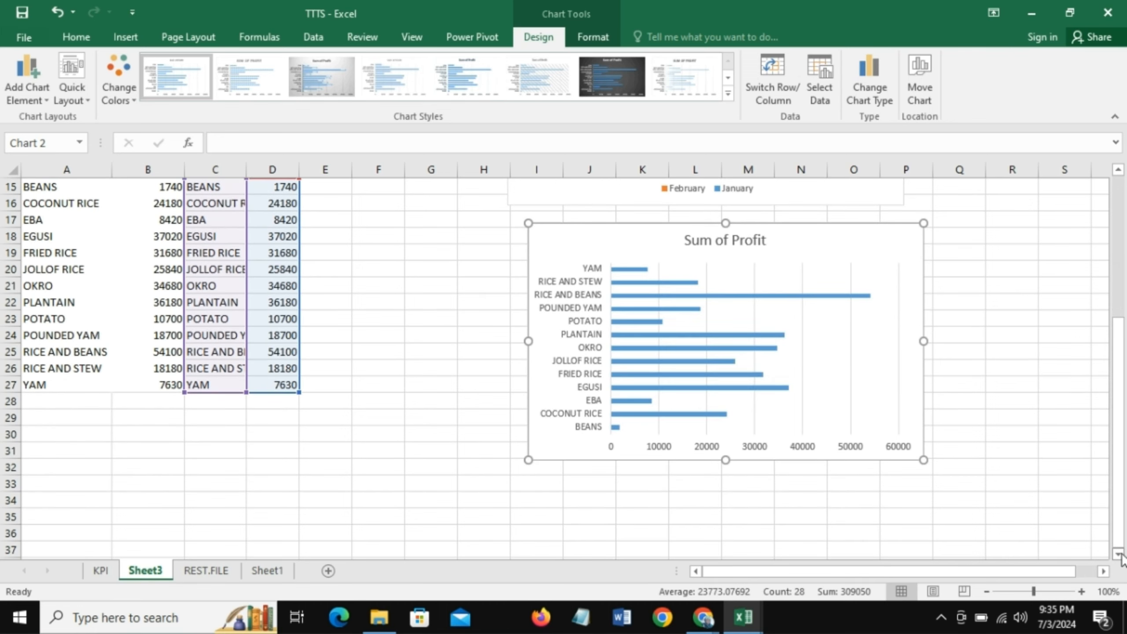
pyautogui.click(1122, 555)
pyautogui.moveTo(1122, 513); pyautogui.dragTo(1120, 454)
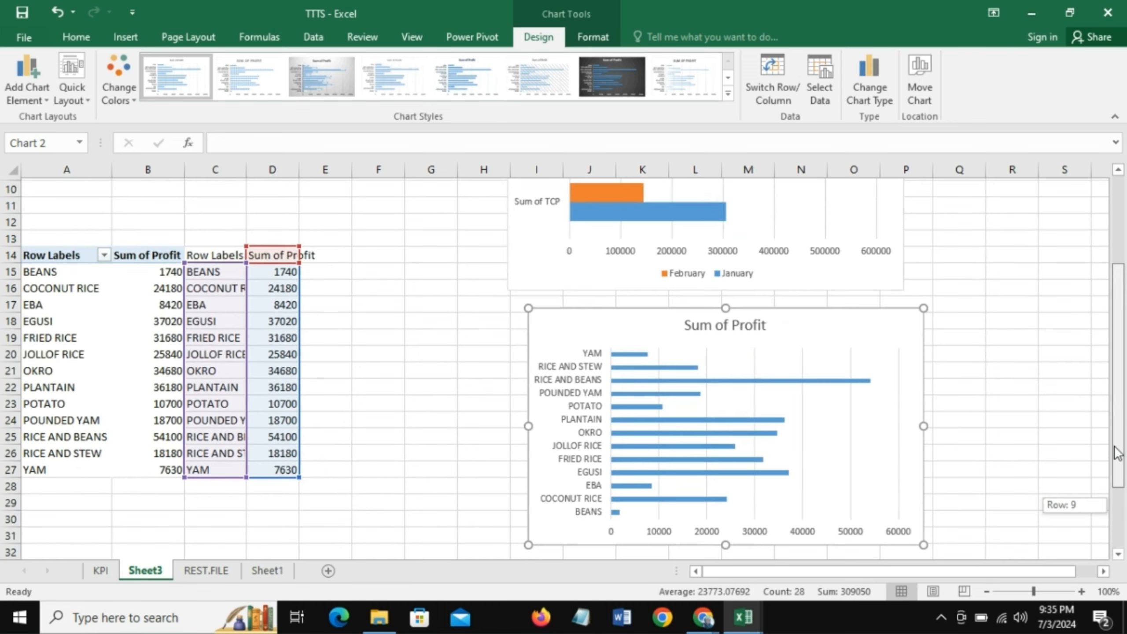
pyautogui.moveTo(33, 253); pyautogui.dragTo(149, 464)
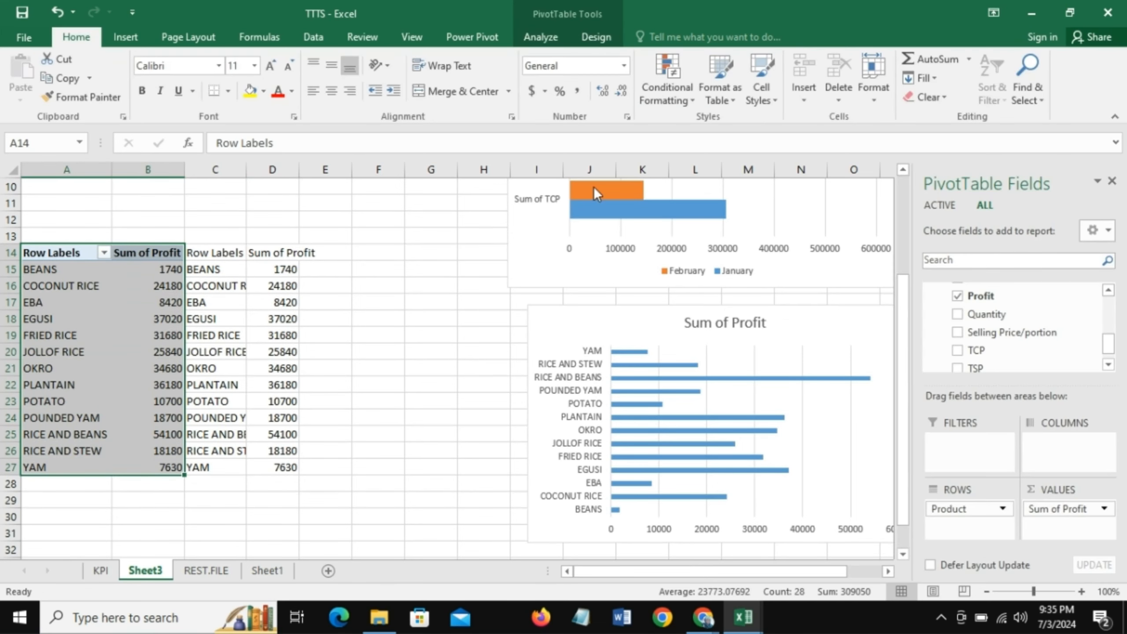
pyautogui.hotkey('ctrl', 'c')
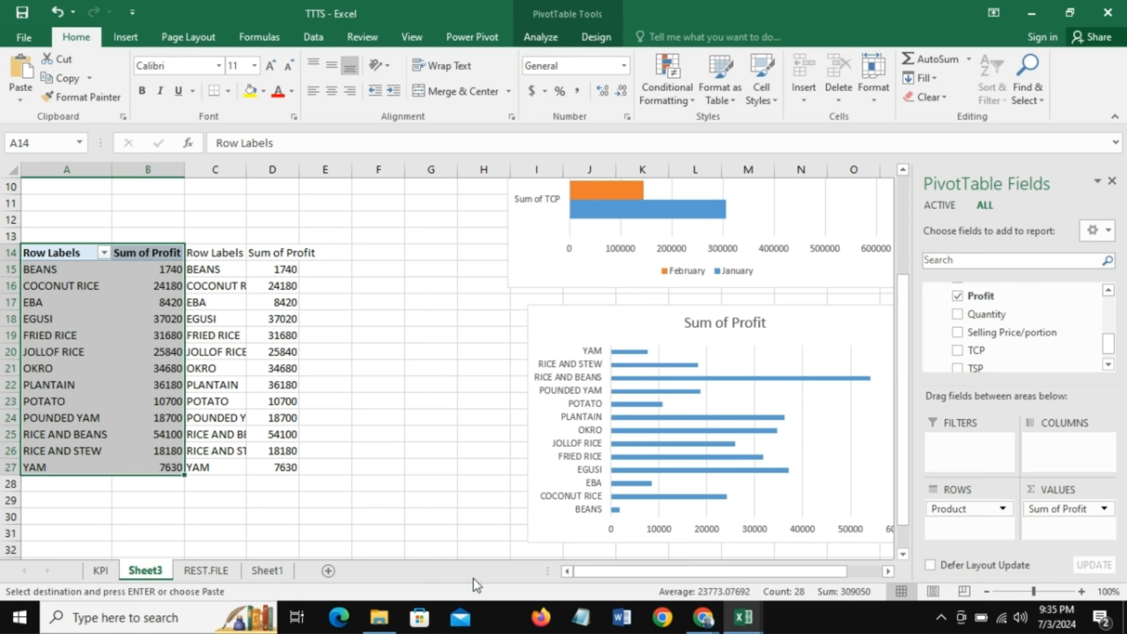
pyautogui.moveTo(56, 253); pyautogui.dragTo(150, 469)
pyautogui.click(50, 518)
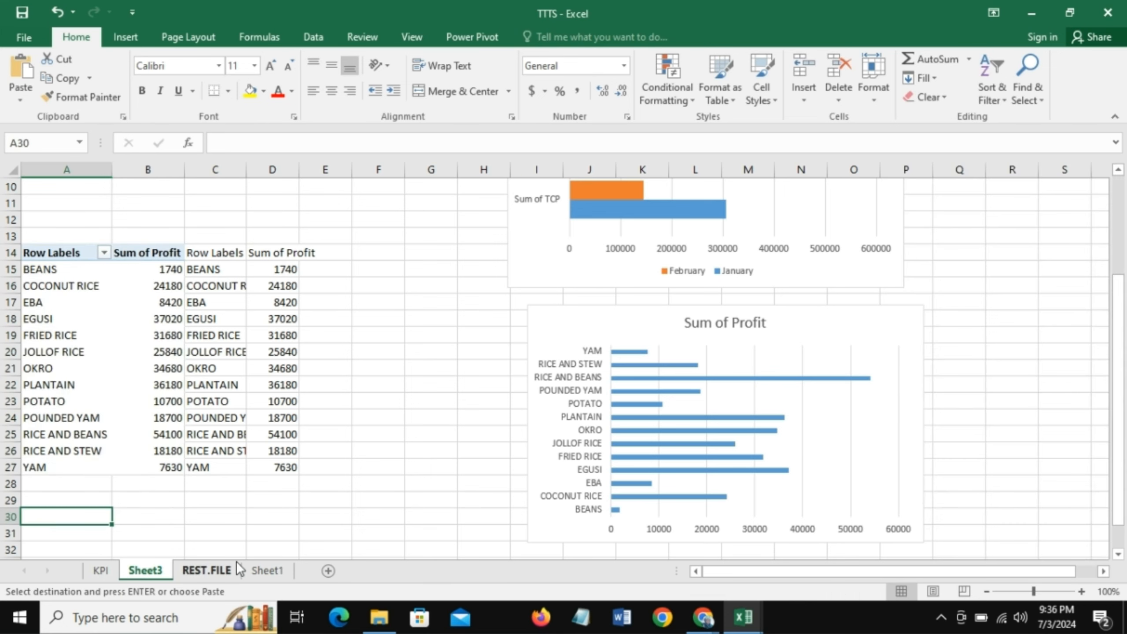
pyautogui.hotkey('ctrl', 'v')
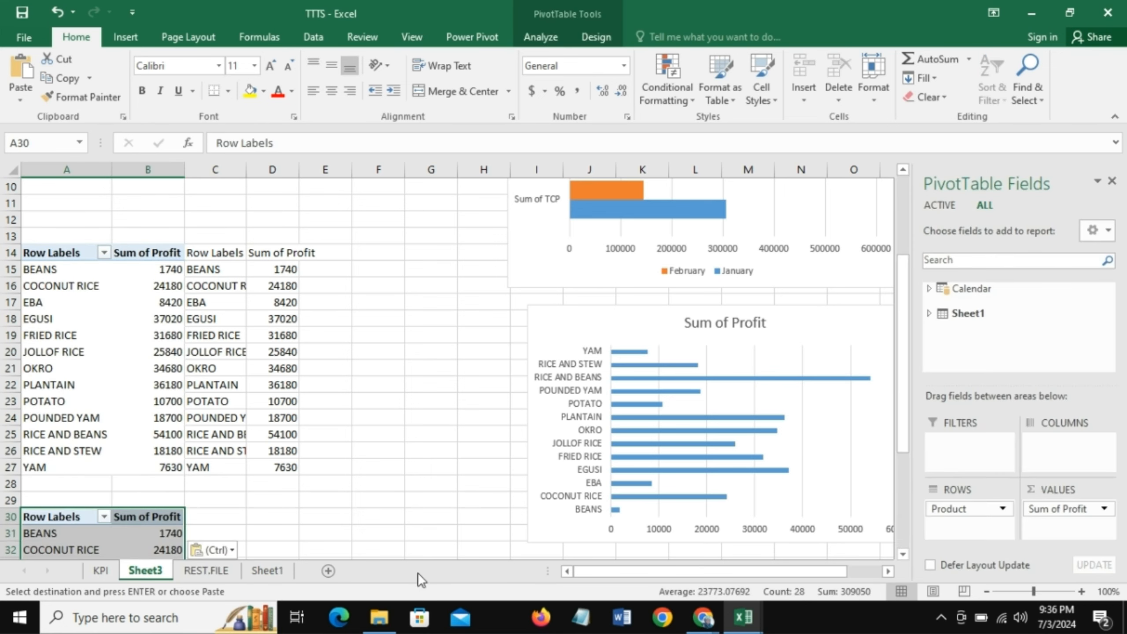
# - Replace Sum of Profit with TSP and Quantity as the values of the copied PivotTable at A30
pyautogui.click(905, 538)
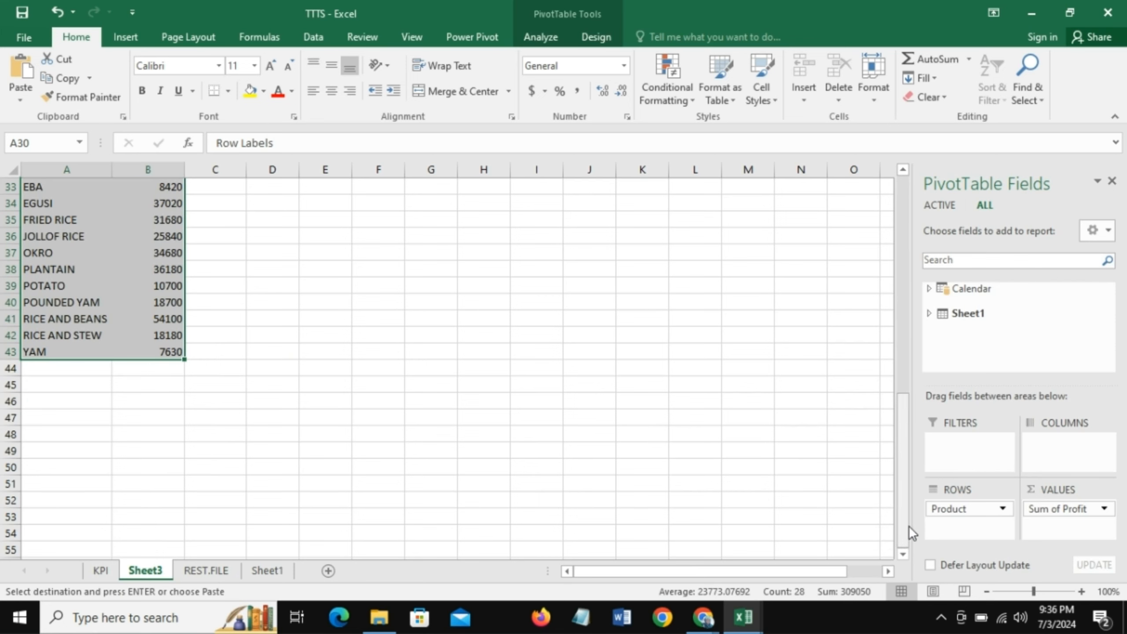
pyautogui.moveTo(904, 520); pyautogui.dragTo(914, 459)
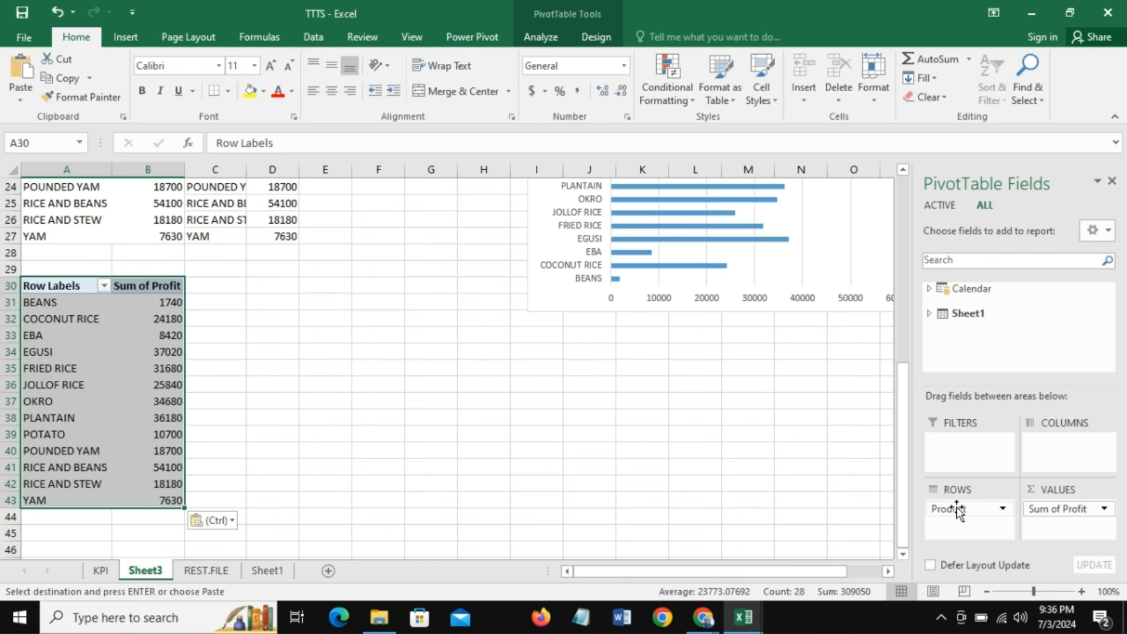
pyautogui.moveTo(1076, 510); pyautogui.dragTo(760, 499)
pyautogui.click(929, 313)
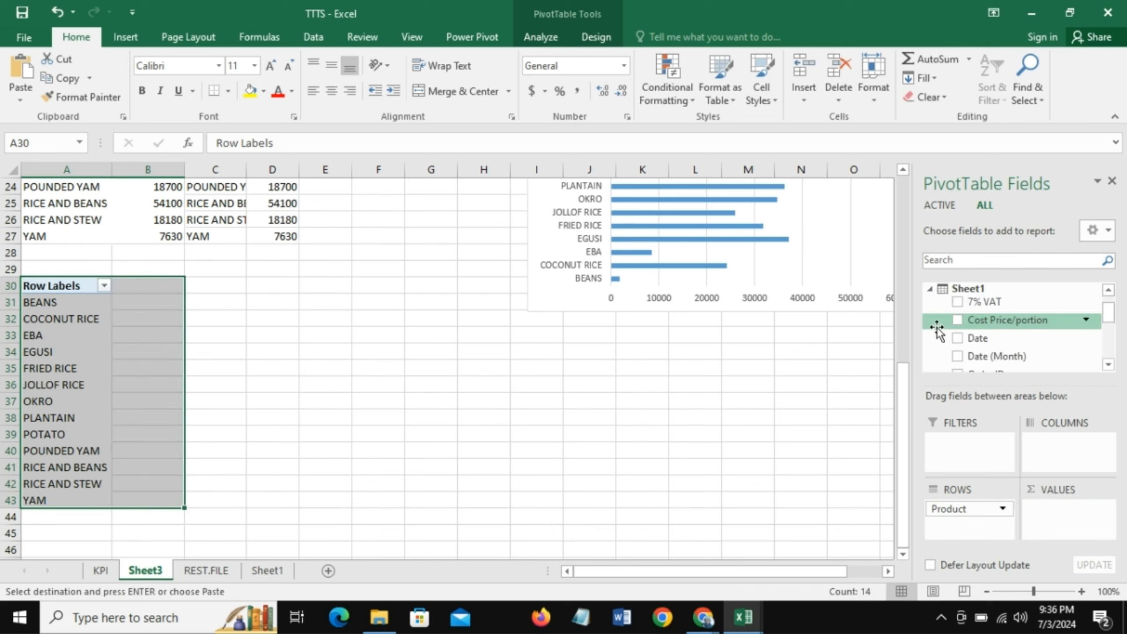
pyautogui.moveTo(1109, 320); pyautogui.dragTo(1107, 353)
pyautogui.moveTo(1034, 352); pyautogui.dragTo(1062, 509)
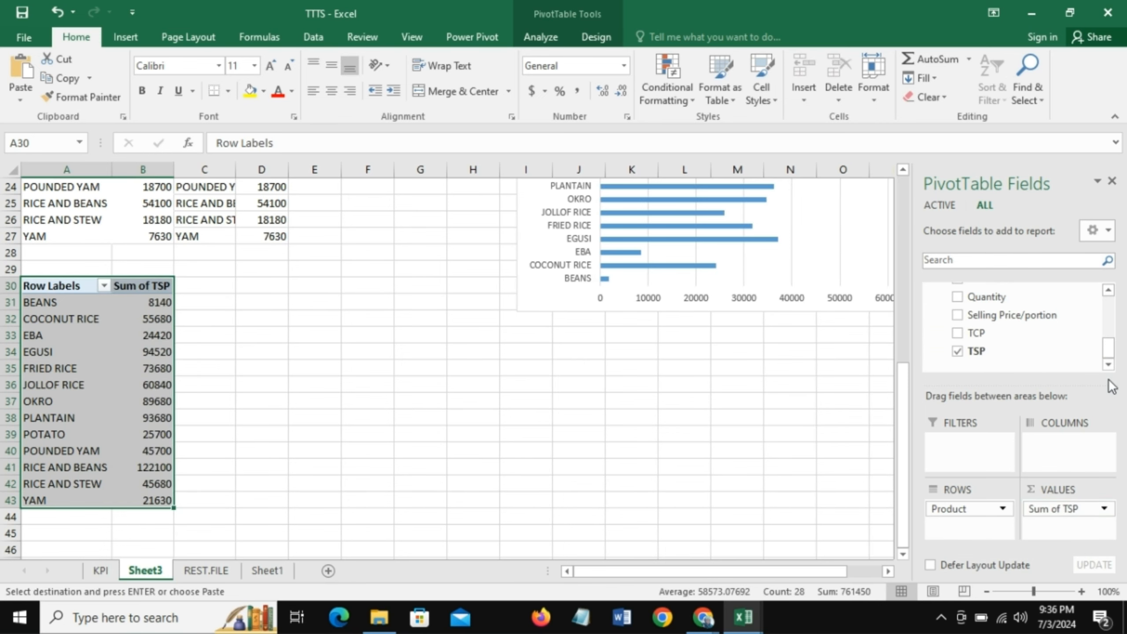
pyautogui.moveTo(1109, 356); pyautogui.dragTo(1110, 348)
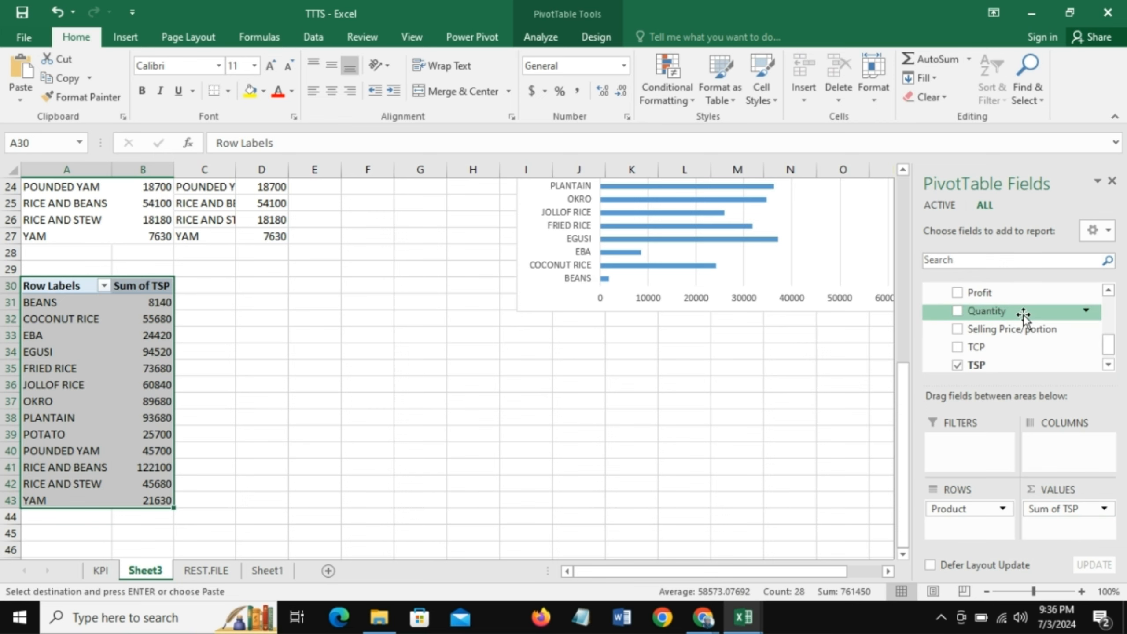
pyautogui.moveTo(1023, 315)
pyautogui.mouseDown()
pyautogui.moveTo(1097, 497)
pyautogui.moveTo(1065, 531)
pyautogui.moveTo(1072, 538)
pyautogui.mouseUp()
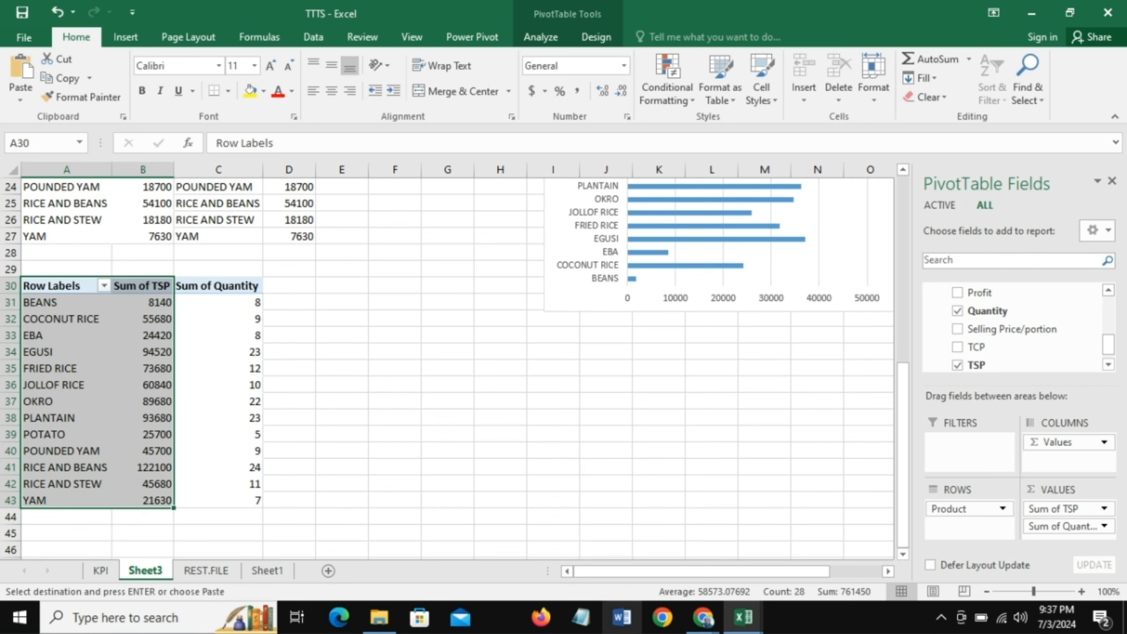
# - Link cell D30 to A30 with =A30 and fill the formula across D30:F43 to mirror the TSP and Quantity PivotTable
pyautogui.click(218, 352)
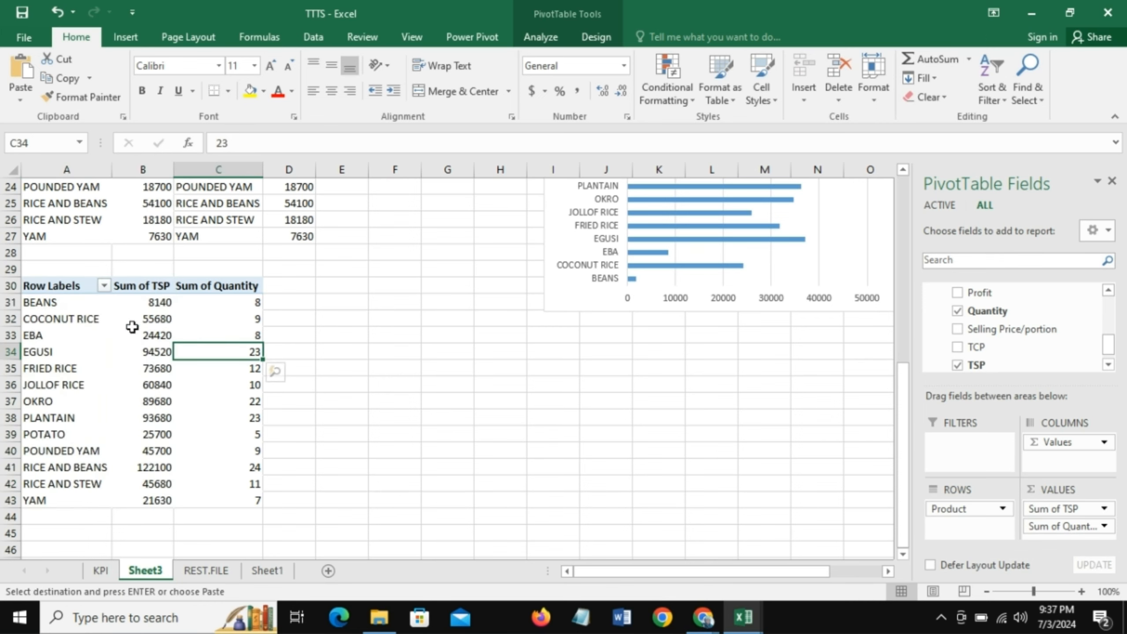
pyautogui.click(302, 285)
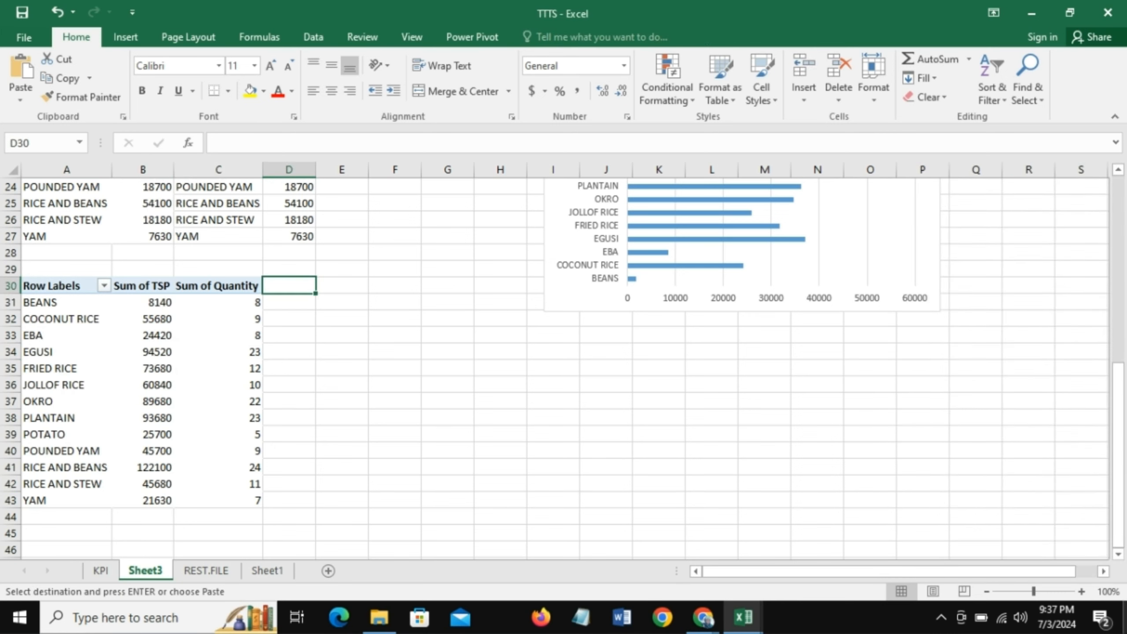
pyautogui.write('=')
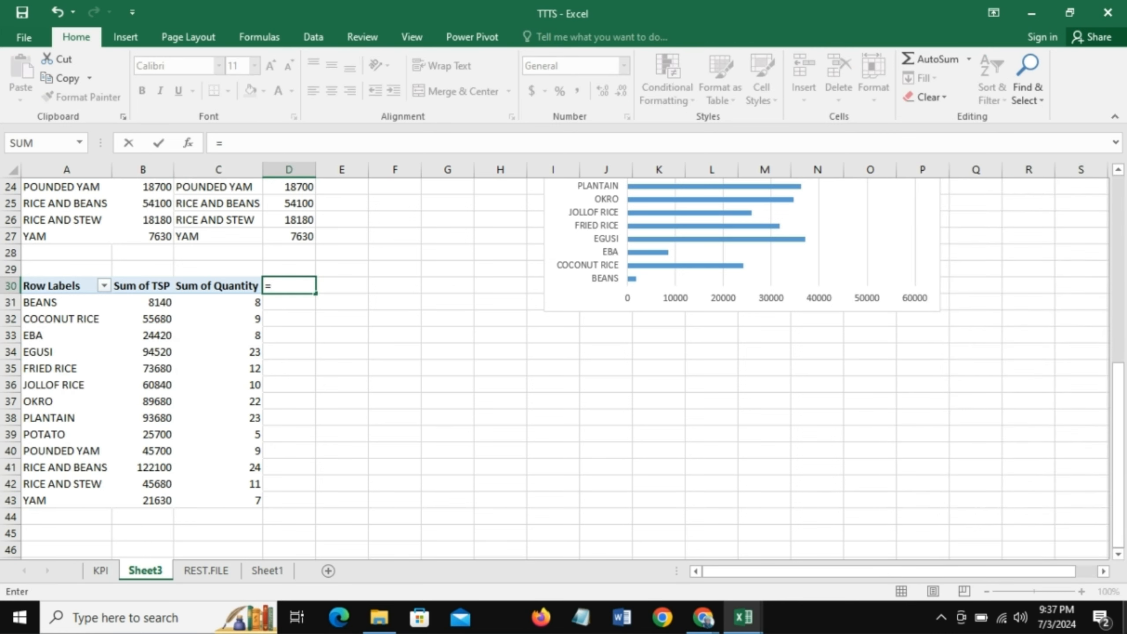
pyautogui.click(61, 287)
pyautogui.press('Return')
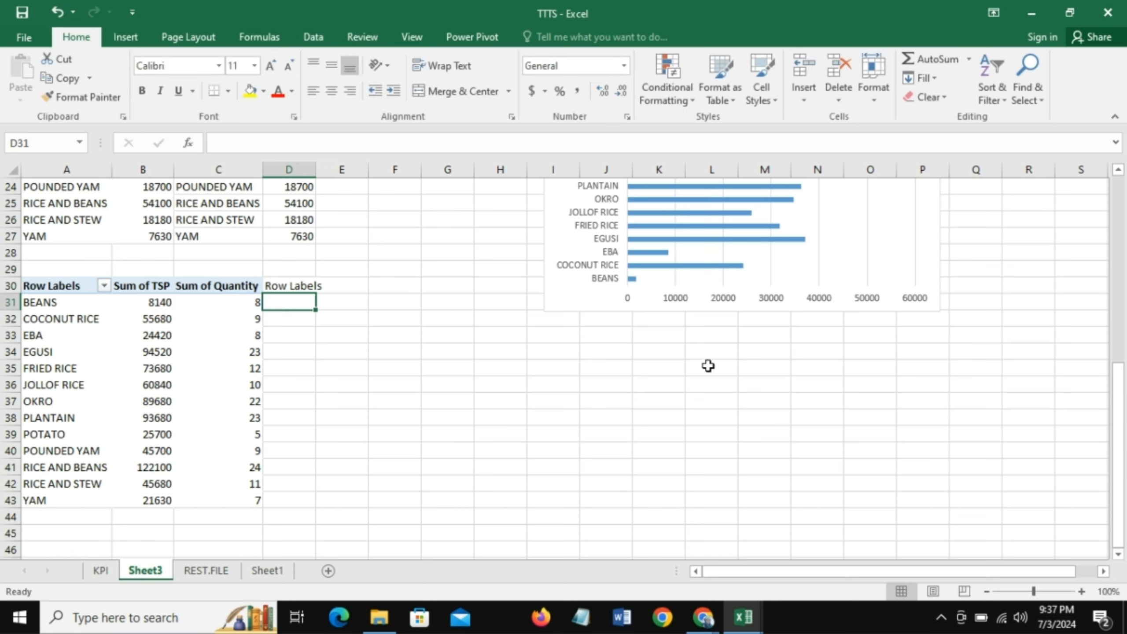
pyautogui.click(298, 286)
pyautogui.moveTo(316, 294); pyautogui.dragTo(420, 510)
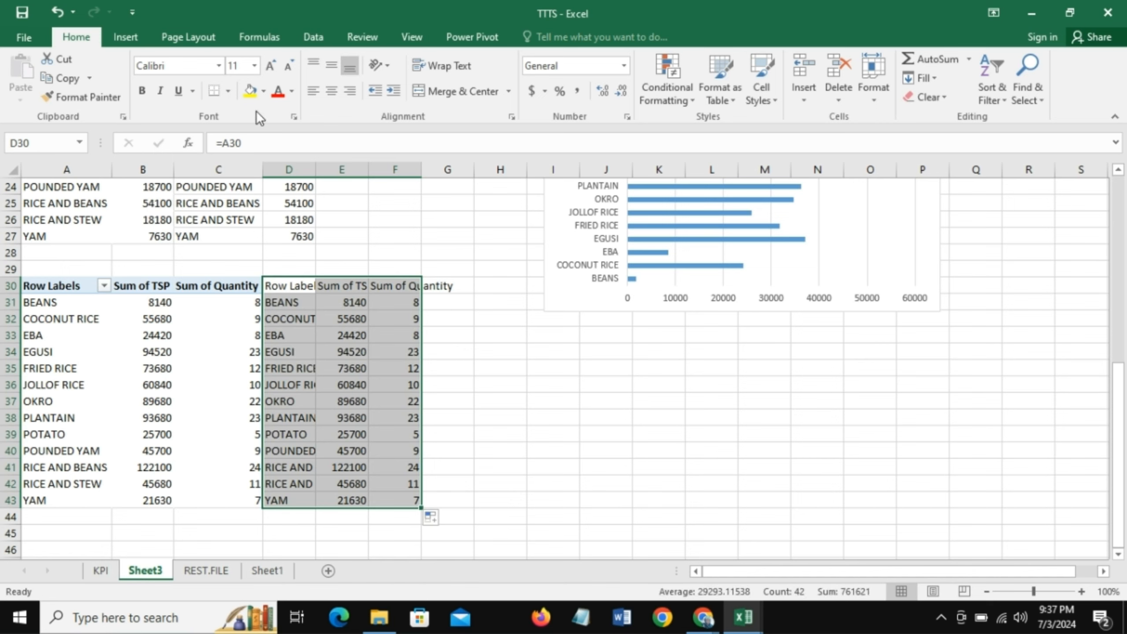
# - Insert a clustered column and line combo chart with a secondary axis from D30:F43 and place it below the product profit bar chart
pyautogui.click(124, 38)
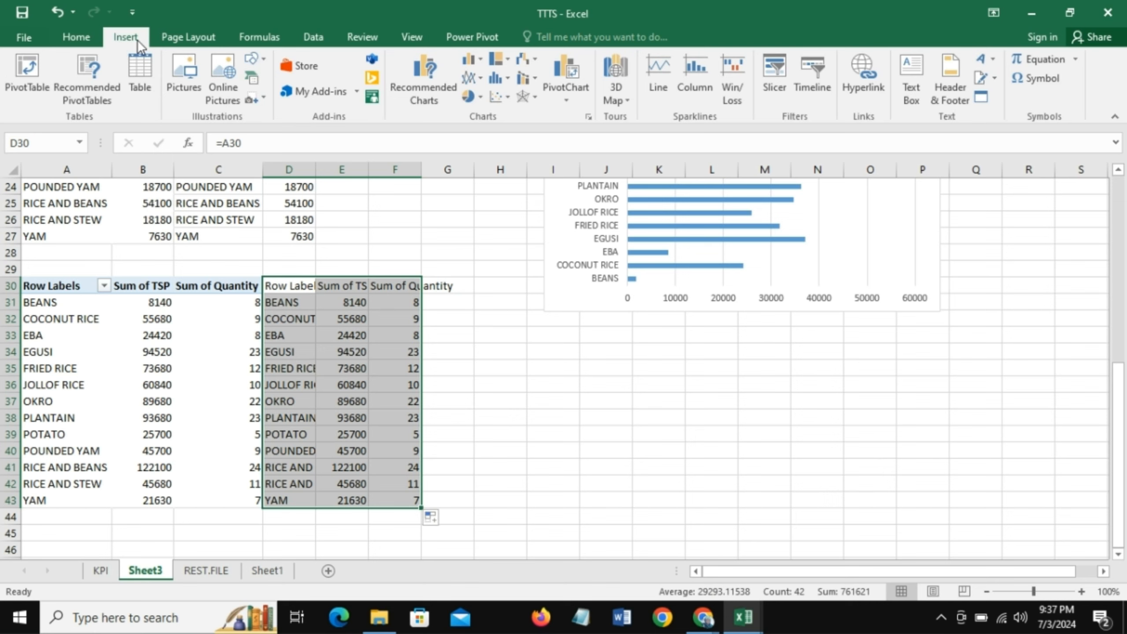
pyautogui.click(530, 81)
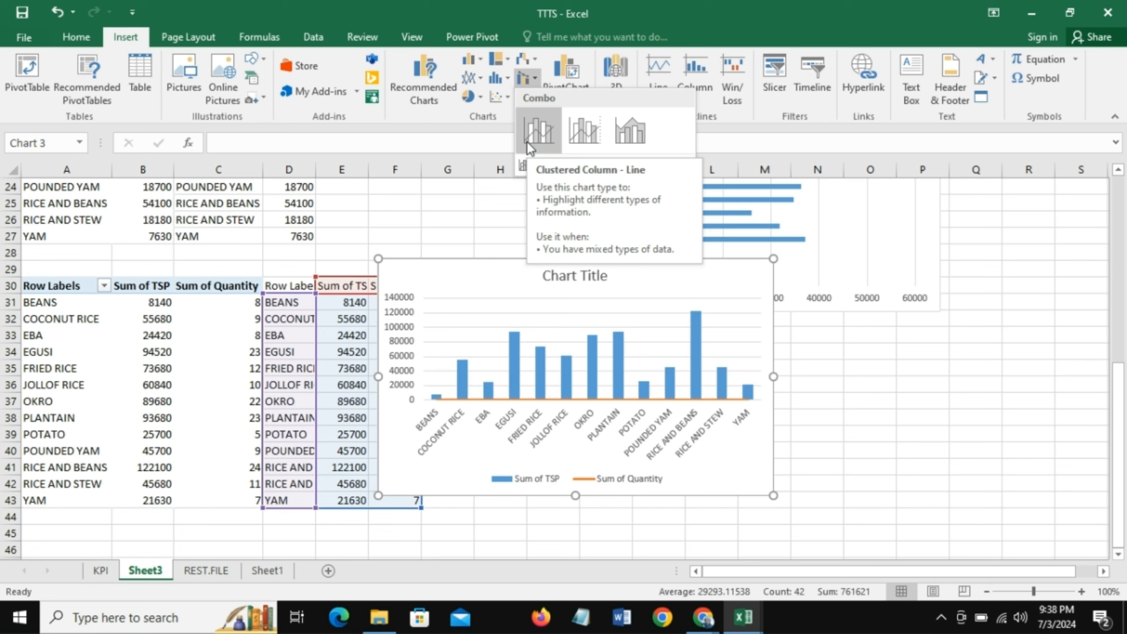
pyautogui.click(583, 131)
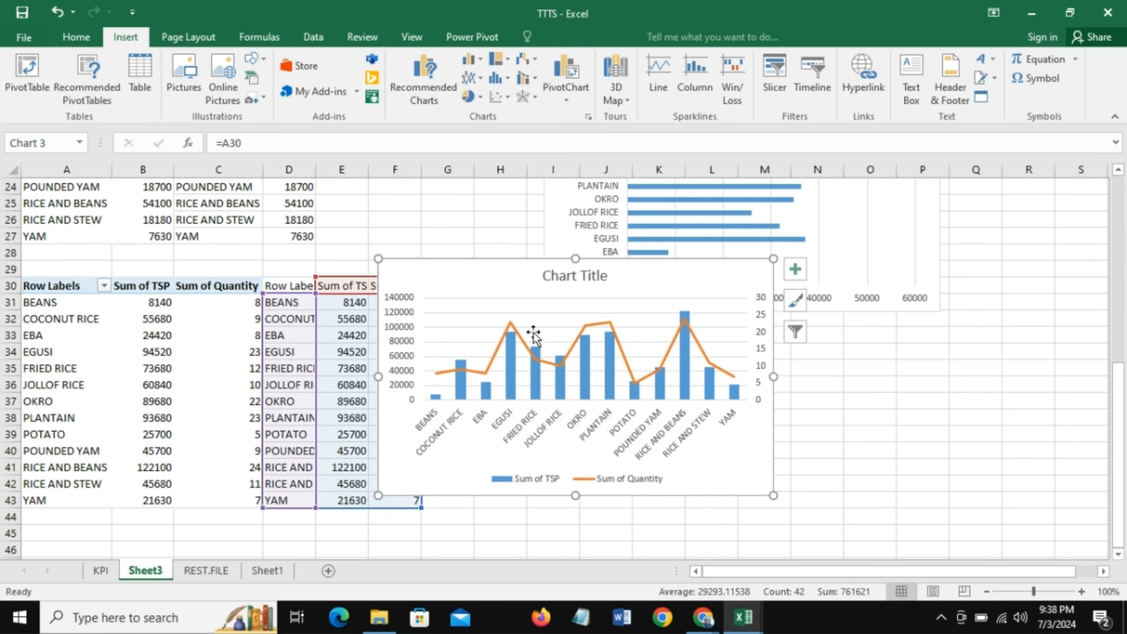
pyautogui.moveTo(492, 264); pyautogui.dragTo(646, 317)
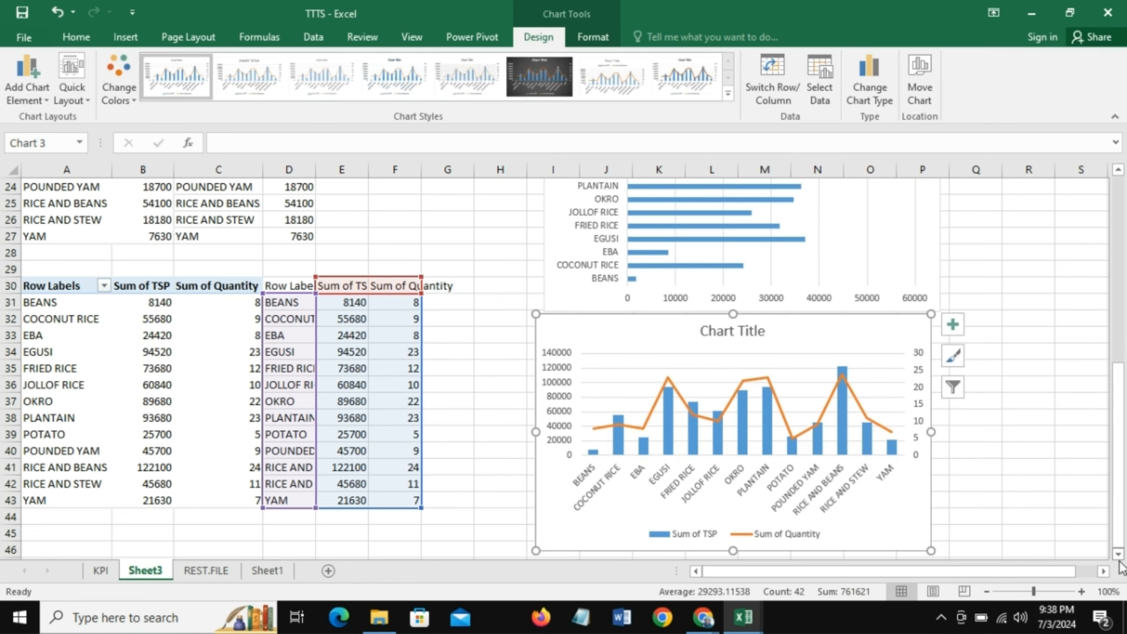
# - Copy the TSP and Quantity PivotTable in A30:C43 and paste it at cell A46
pyautogui.scroll(-1, 1123, 563)
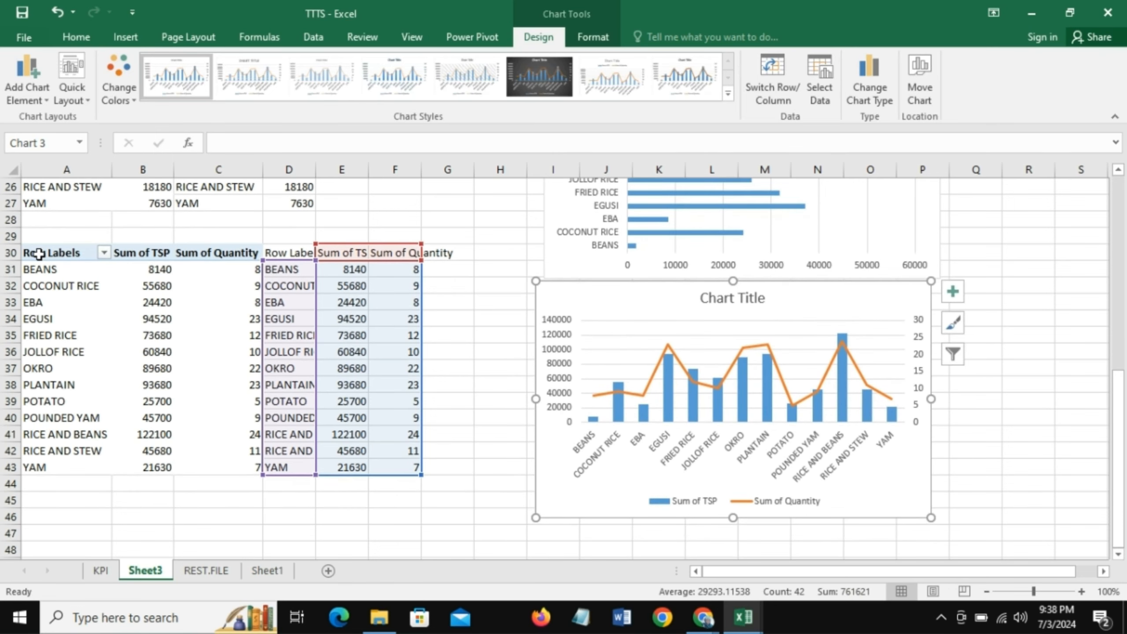
pyautogui.click(72, 254)
pyautogui.moveTo(73, 254); pyautogui.dragTo(203, 462)
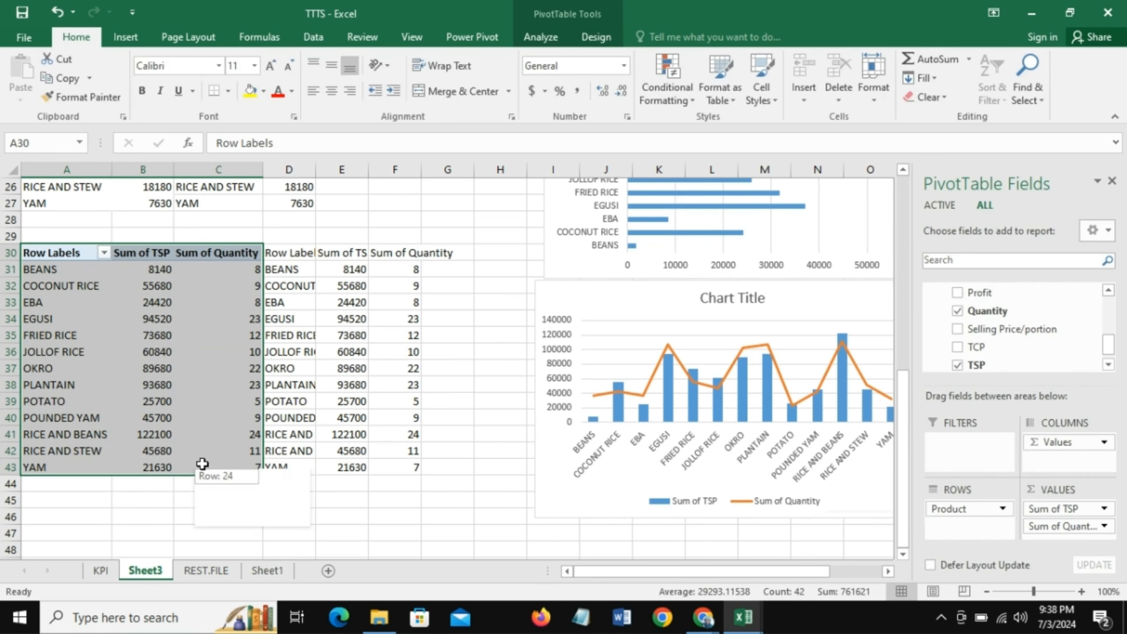
pyautogui.hotkey('ctrl', 'c')
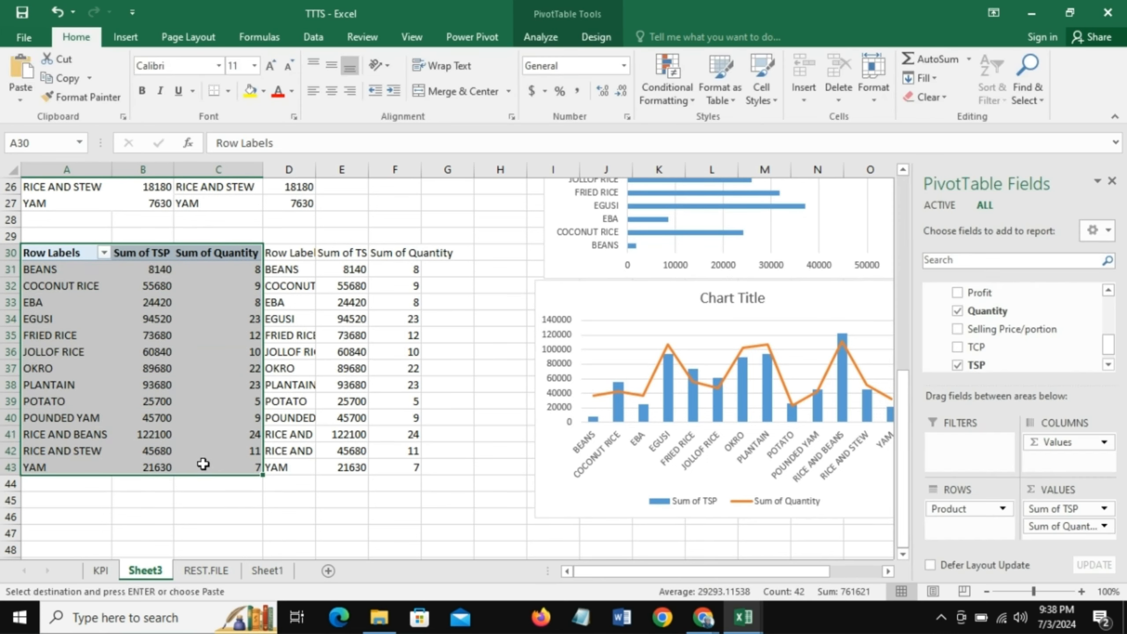
pyautogui.click(43, 519)
pyautogui.hotkey('ctrl', 'v')
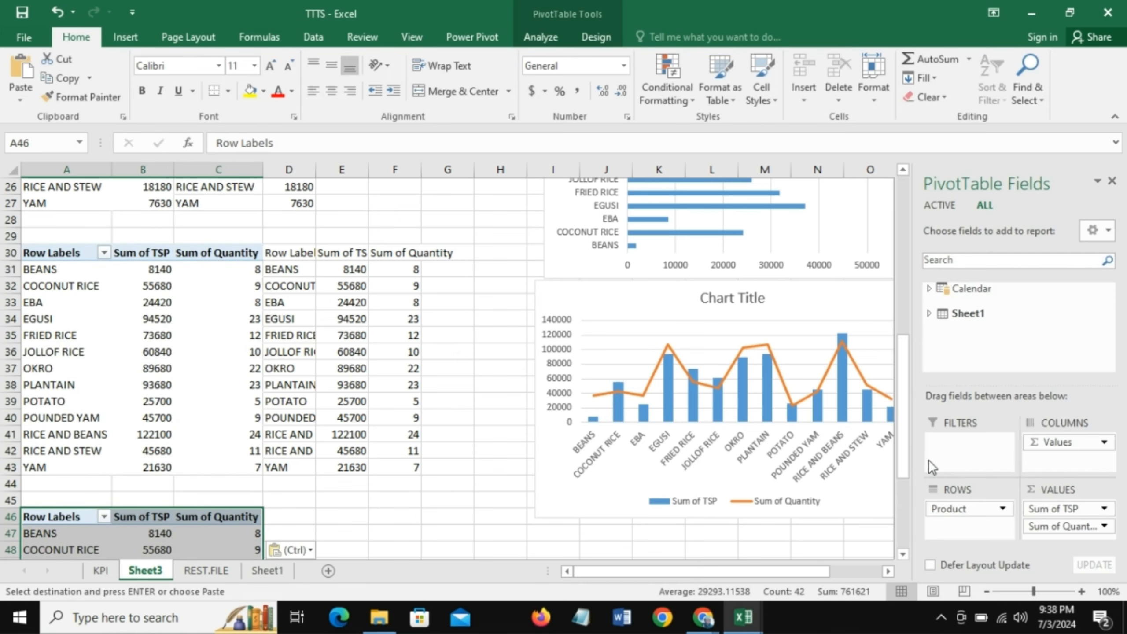
pyautogui.moveTo(904, 445); pyautogui.dragTo(902, 547)
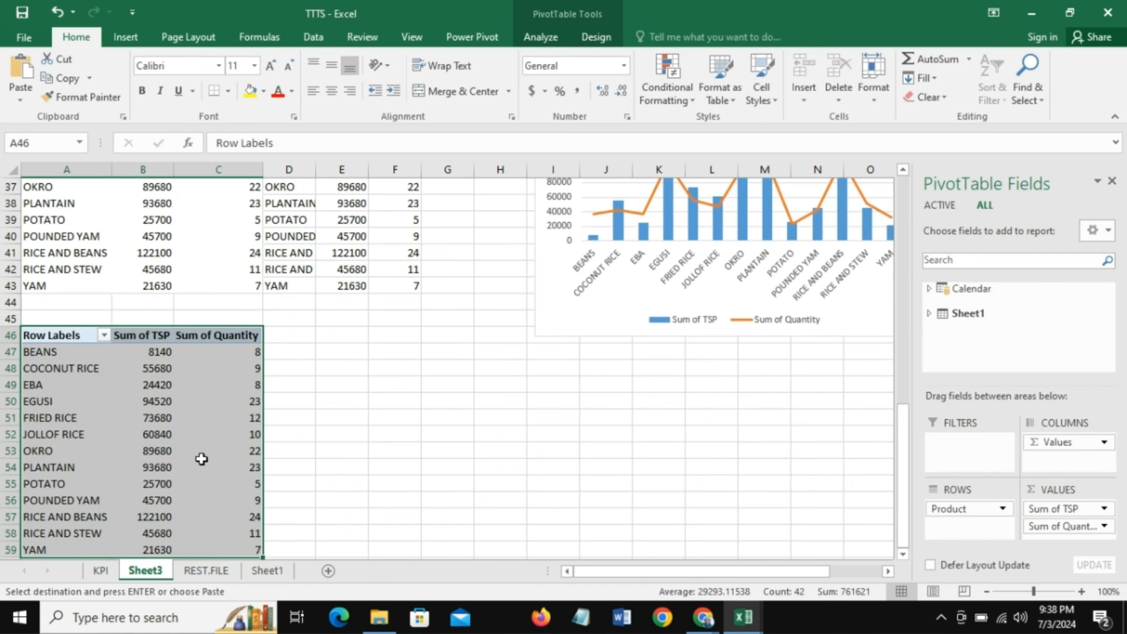
# - Check the order table's columns on the REST.FILE sheet and return to the copied PivotTable on Sheet3
pyautogui.click(63, 378)
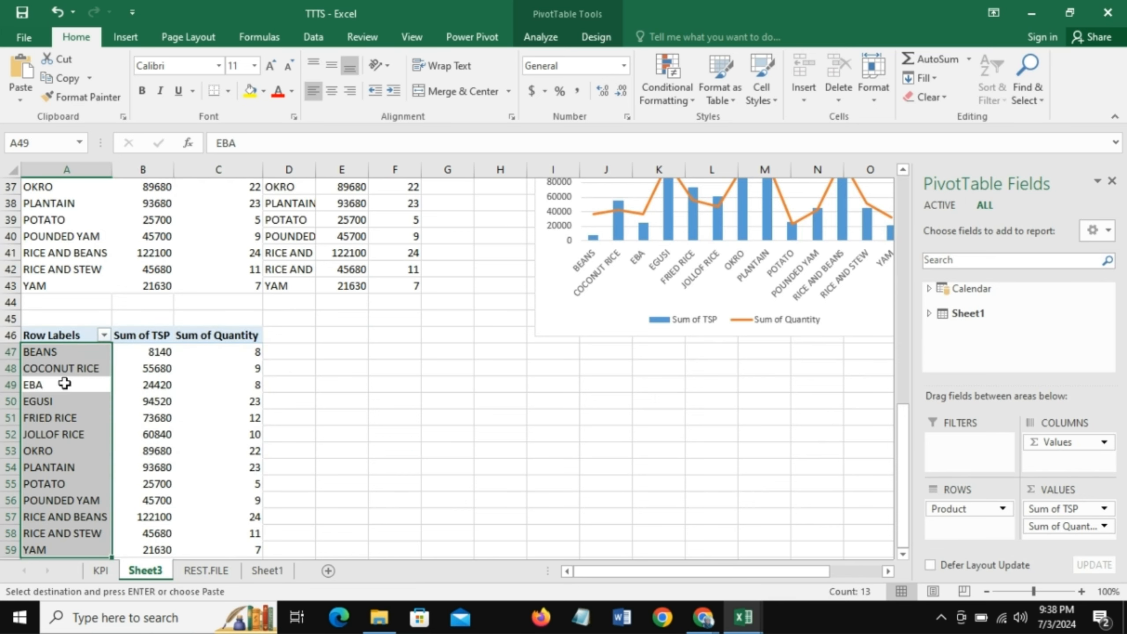
pyautogui.click(478, 382)
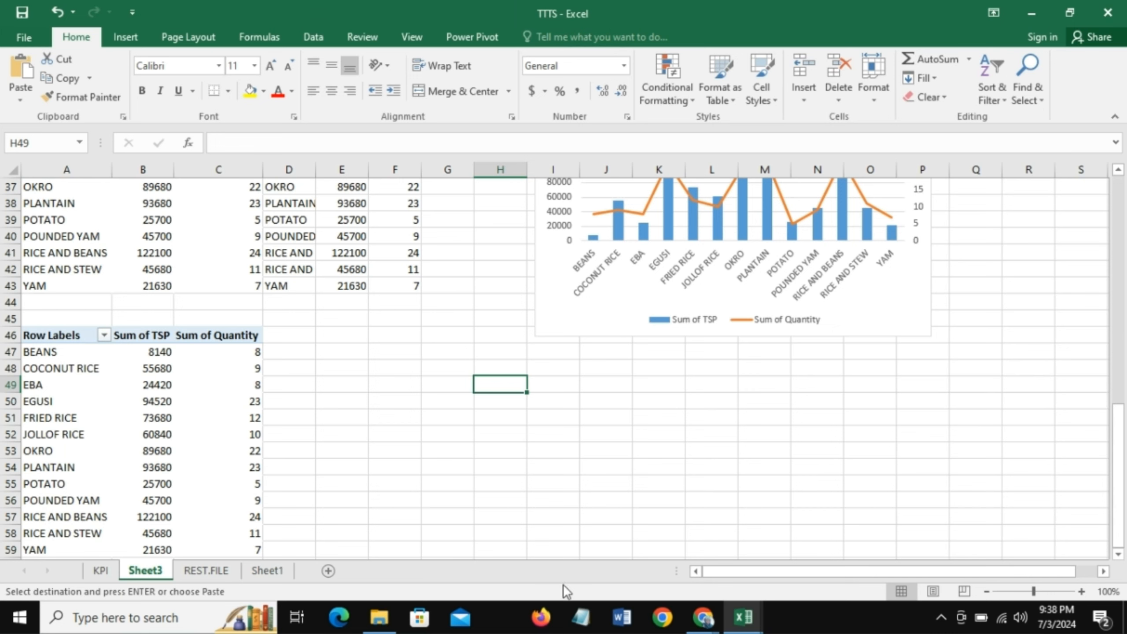
pyautogui.click(35, 401)
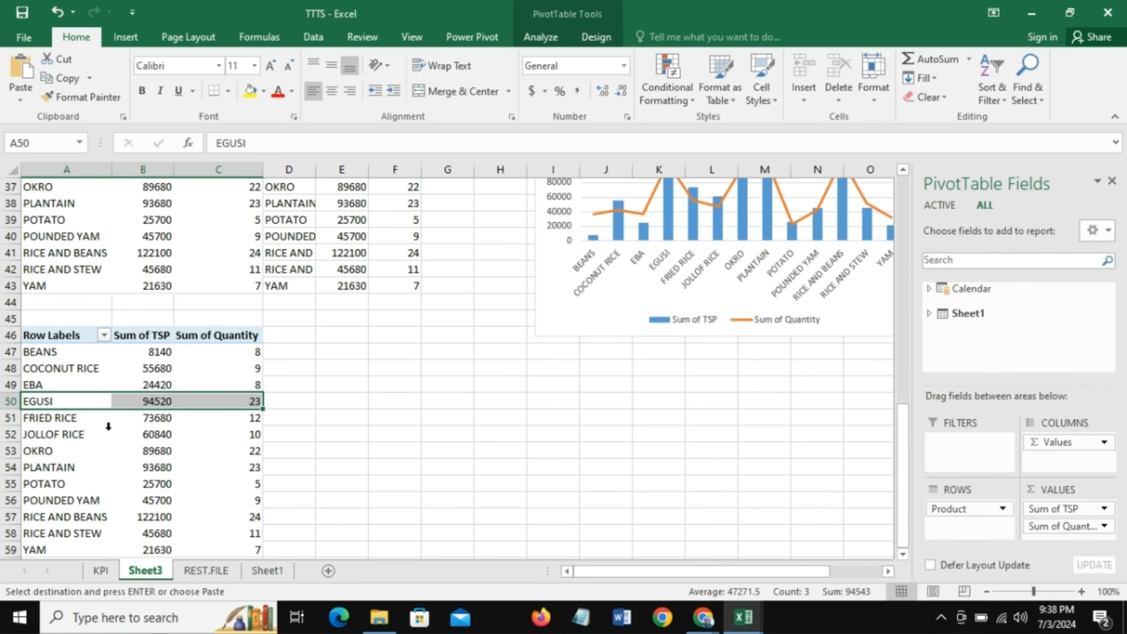
pyautogui.click(63, 384)
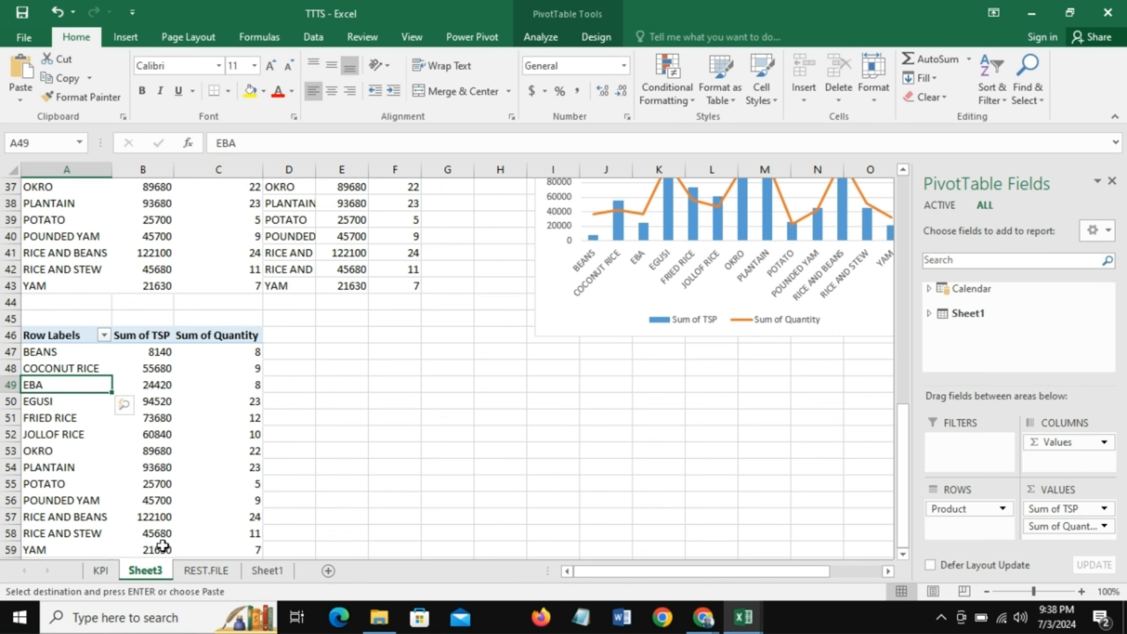
pyautogui.click(204, 575)
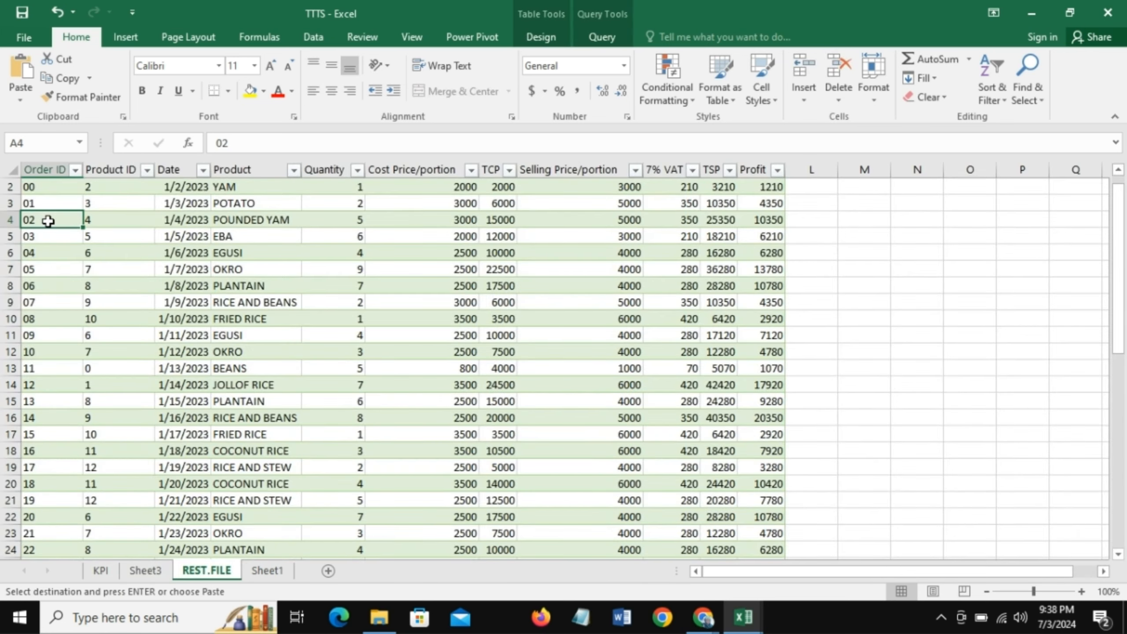
pyautogui.click(139, 572)
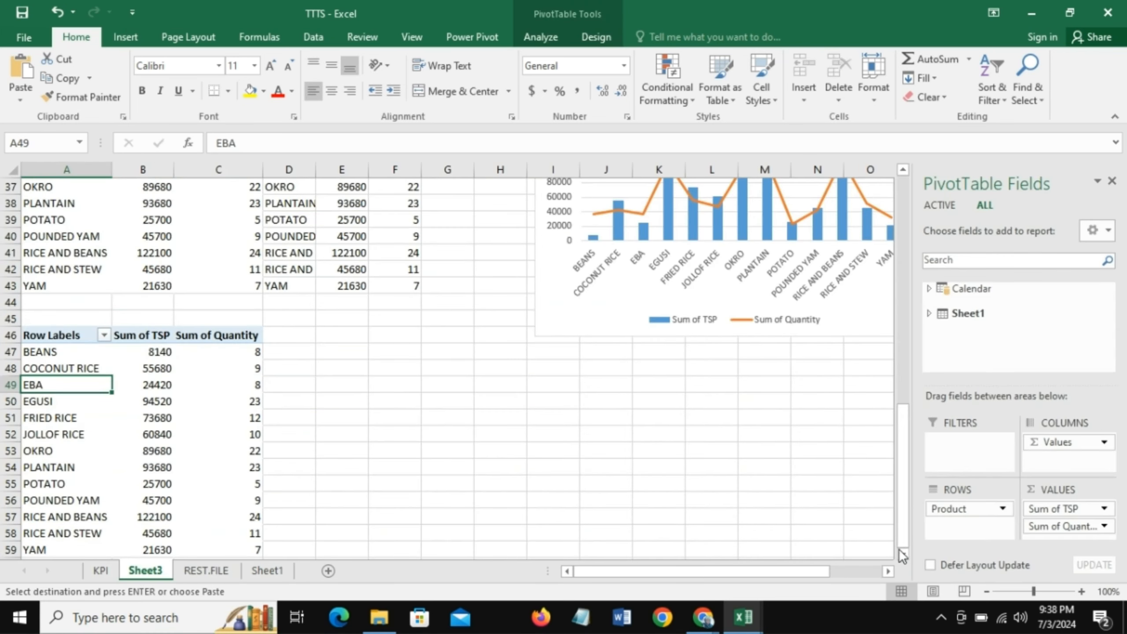
# - Replace Product with the Calendar field DayOfWeek in the copied PivotTable's rows and remove Sum of Quantity from its values
pyautogui.click(904, 554)
pyautogui.click(903, 554)
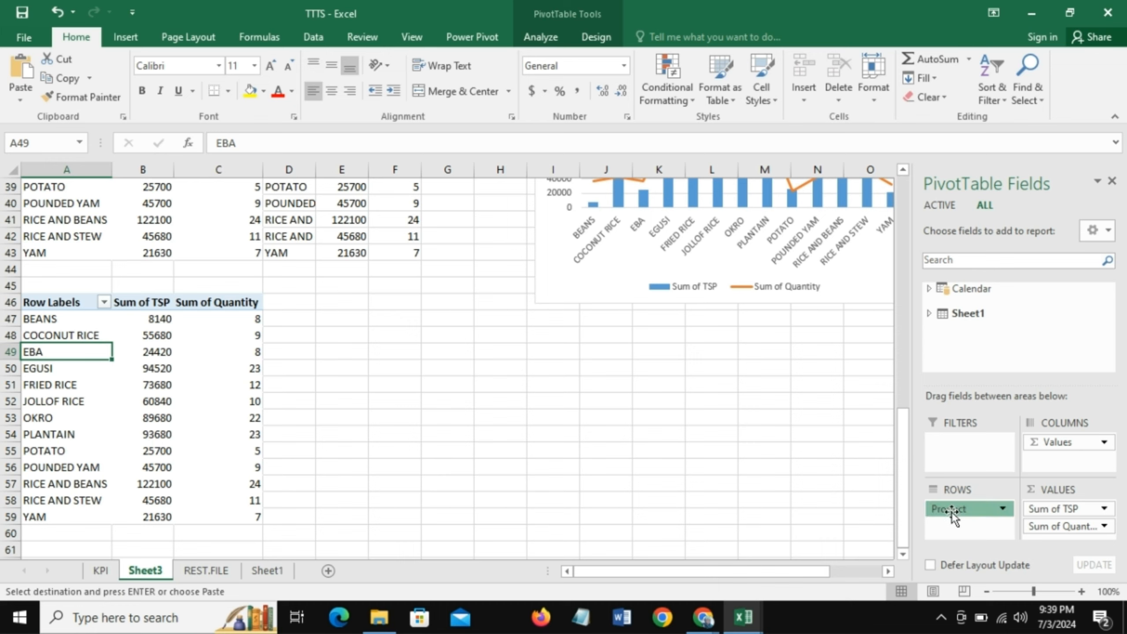
pyautogui.moveTo(950, 511); pyautogui.dragTo(784, 497)
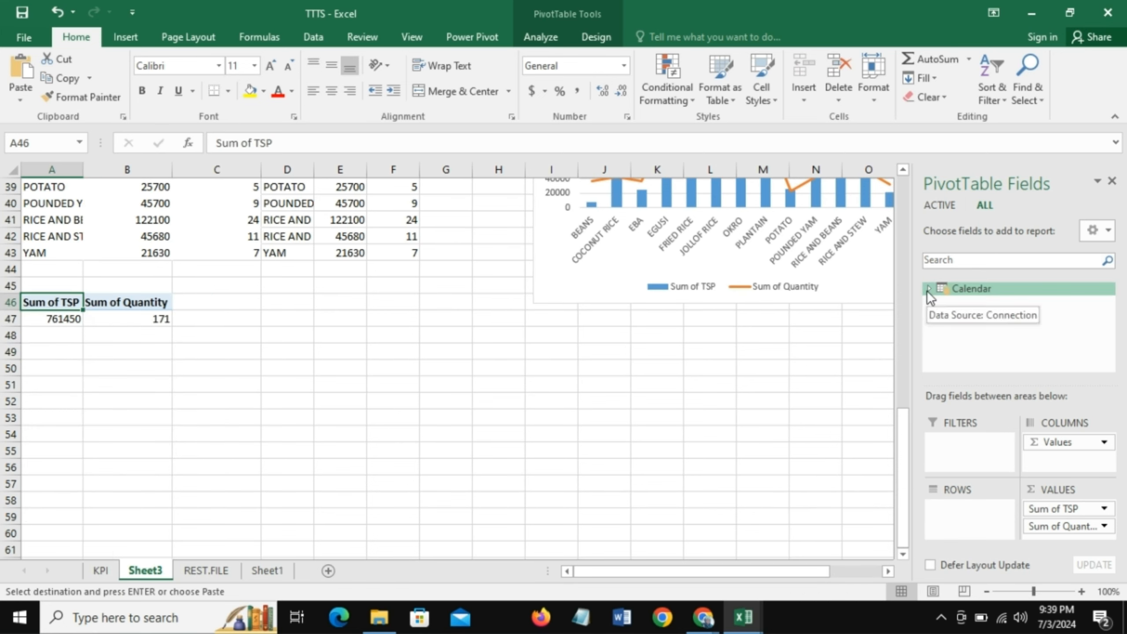
pyautogui.click(929, 289)
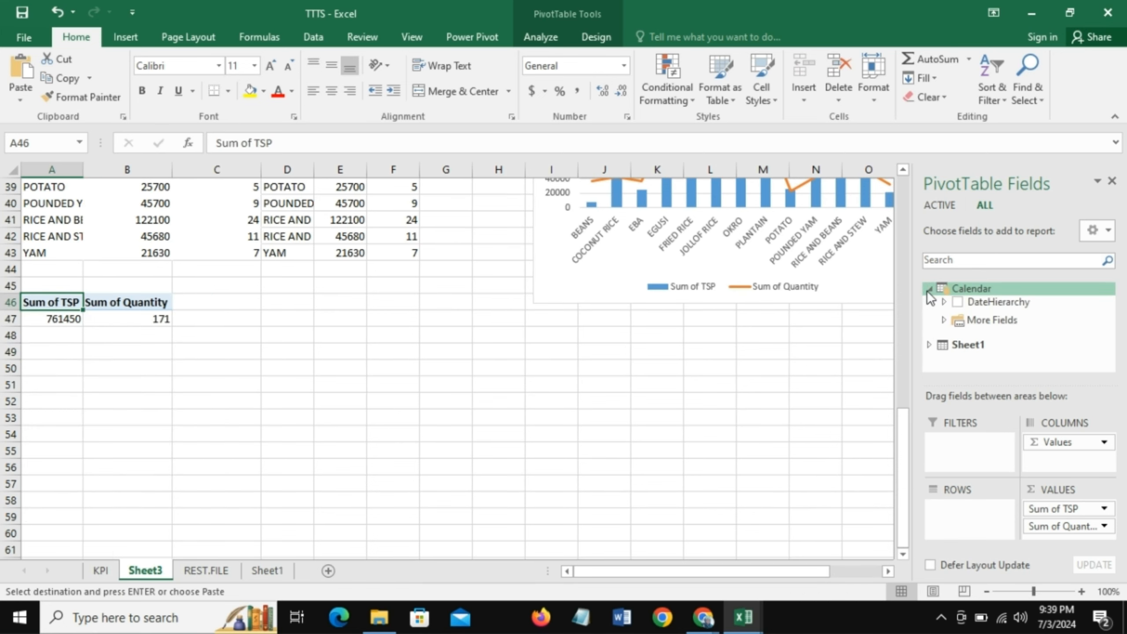
pyautogui.click(943, 320)
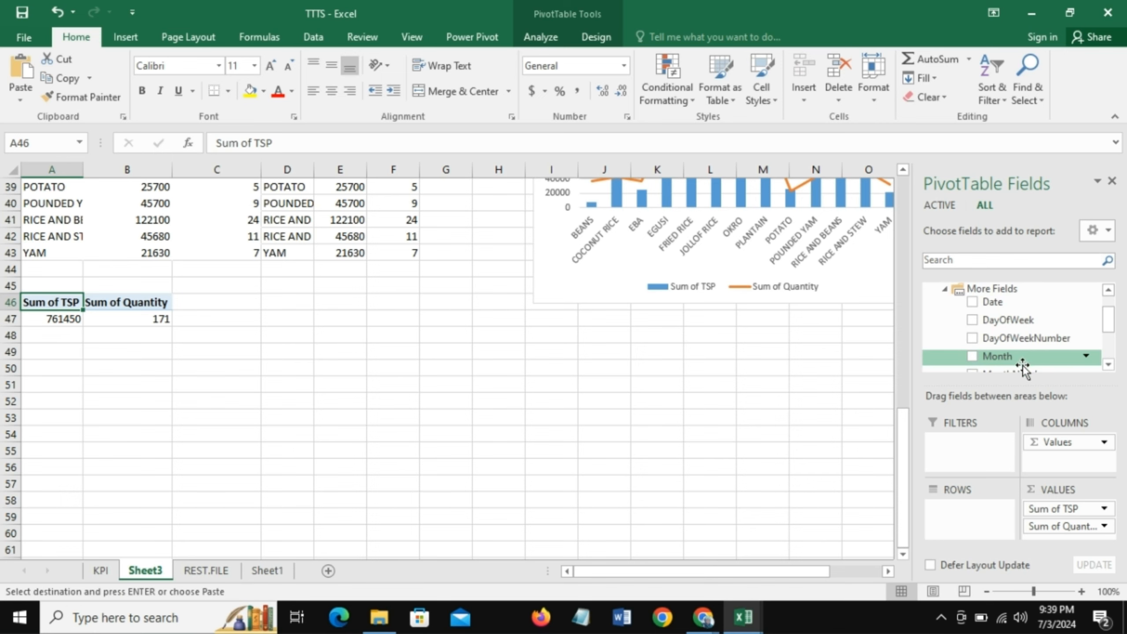
pyautogui.moveTo(997, 319); pyautogui.dragTo(967, 520)
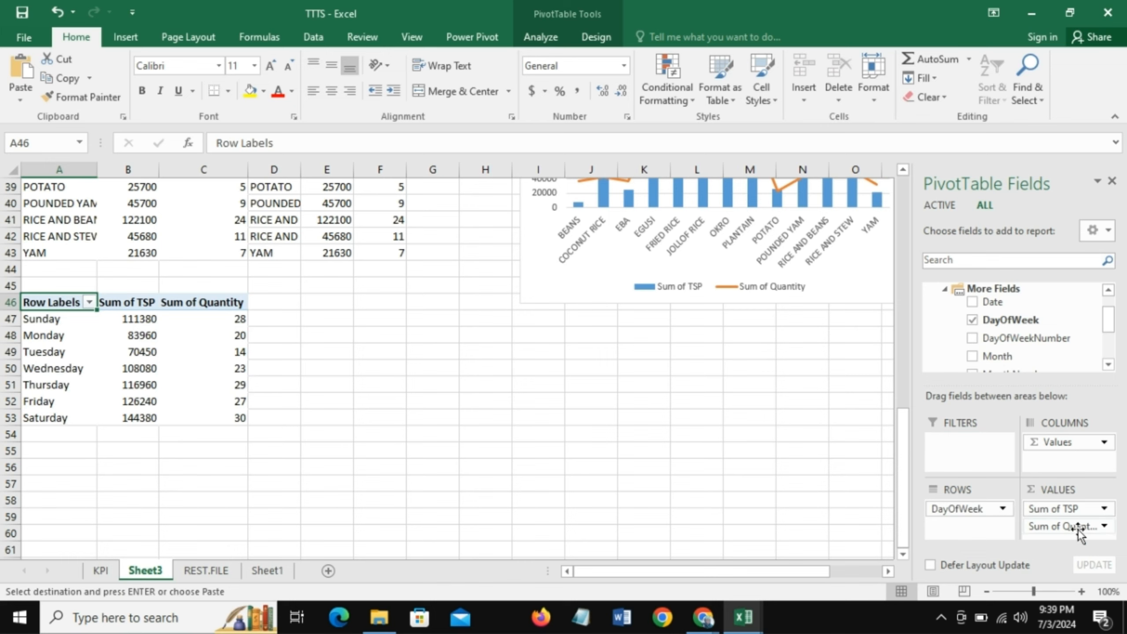
pyautogui.moveTo(1080, 530); pyautogui.dragTo(119, 311)
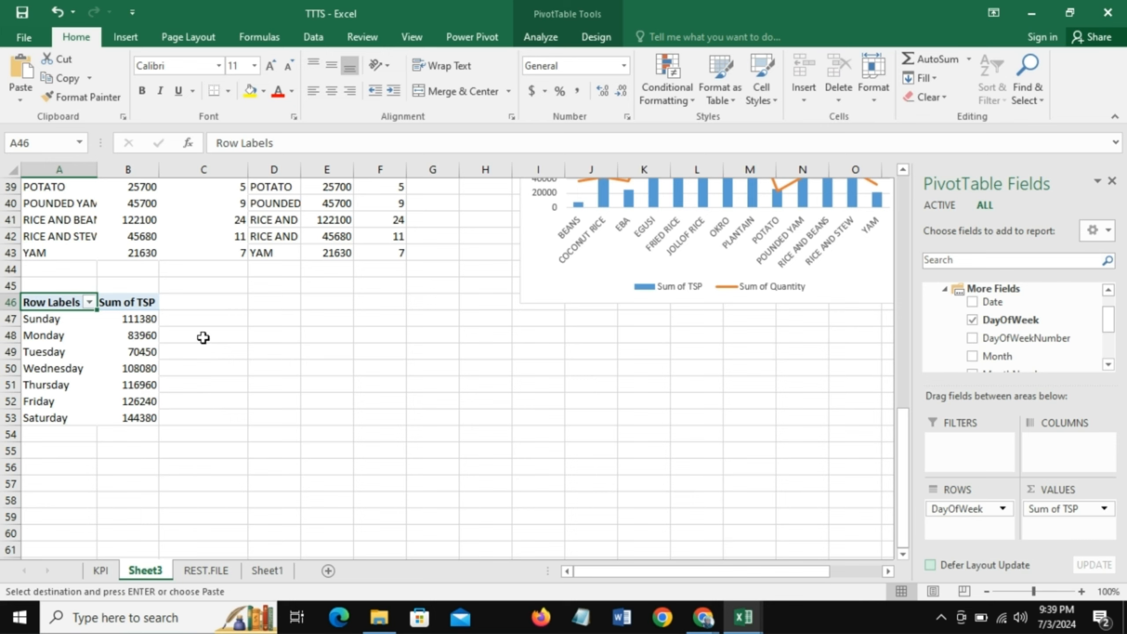
# - Link cell C46 to A46 with =A46 and fill the formula across C46:D53 to mirror the day-of-week PivotTable
pyautogui.click(212, 304)
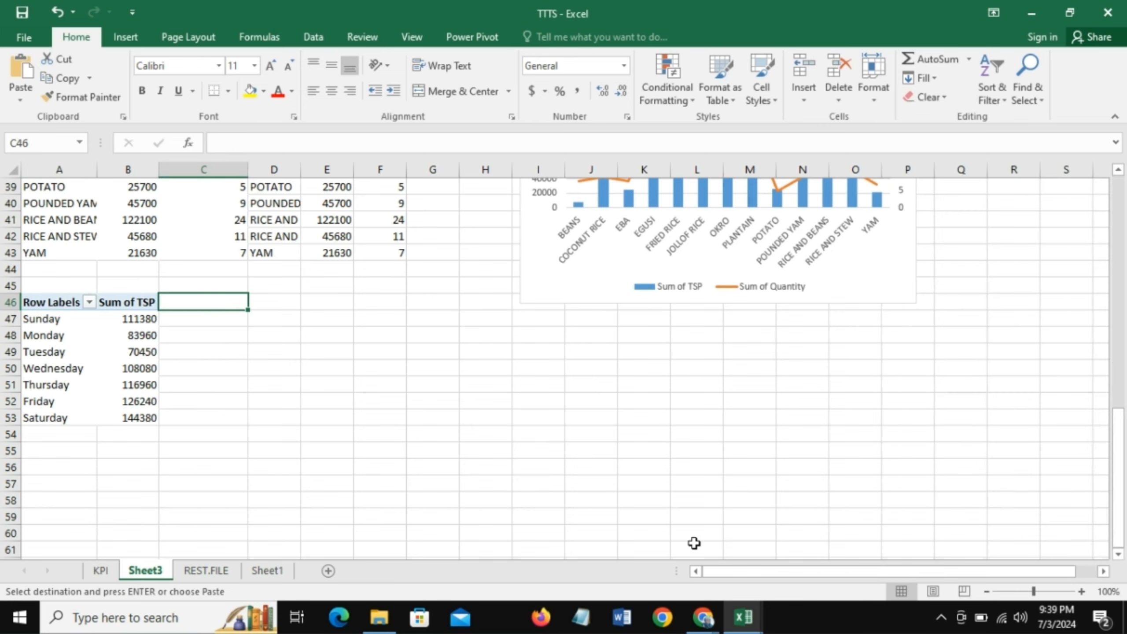
pyautogui.write('=')
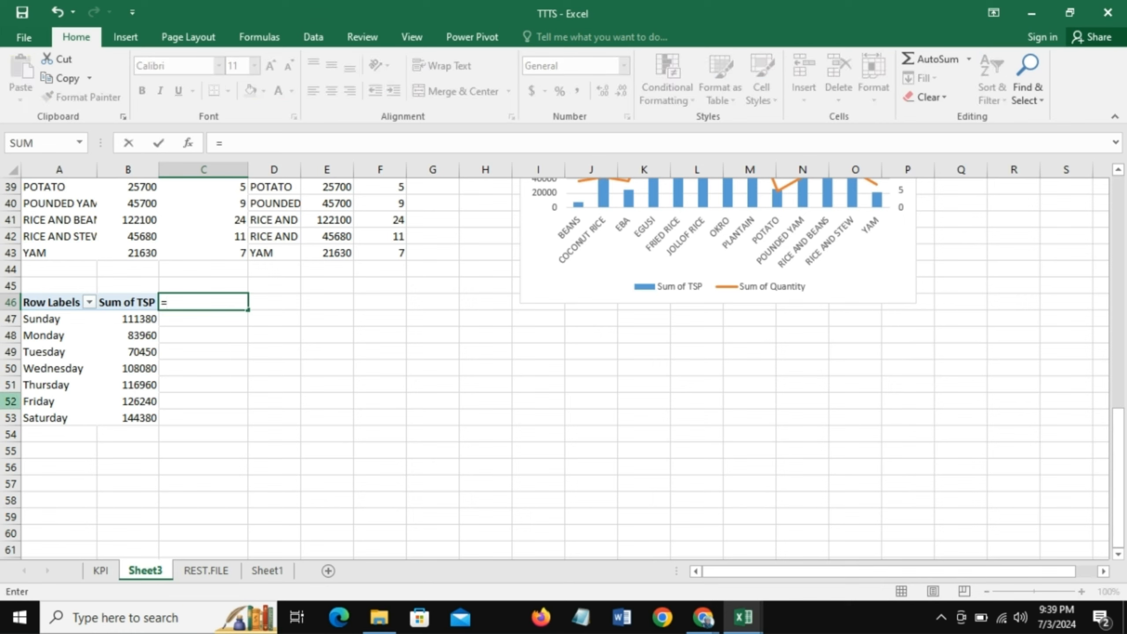
pyautogui.click(61, 302)
pyautogui.press('Return')
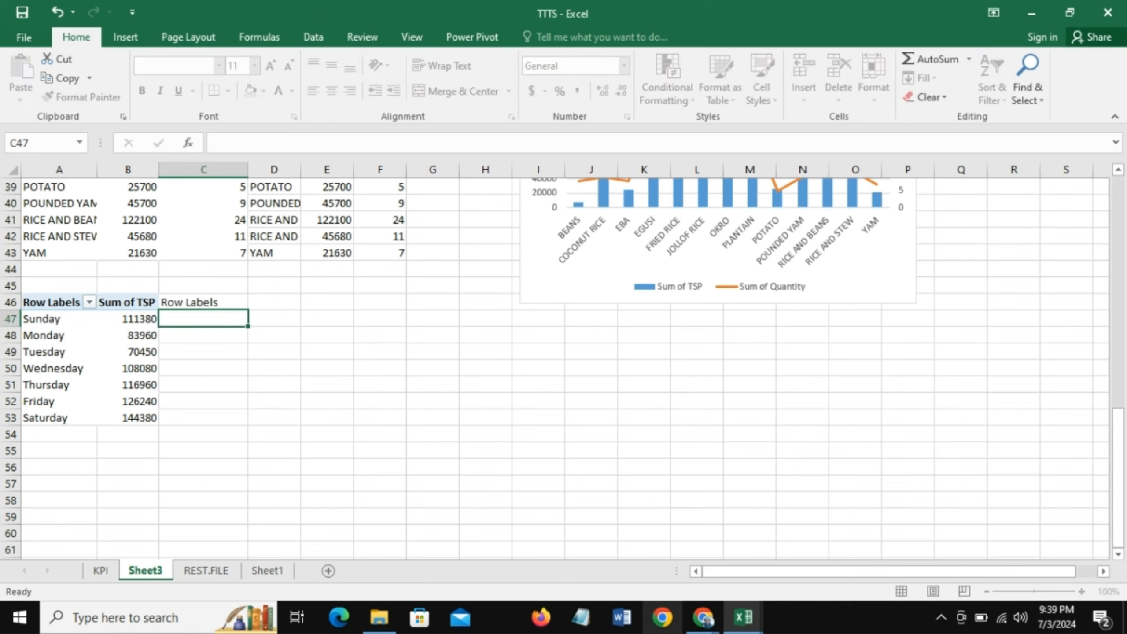
pyautogui.click(209, 302)
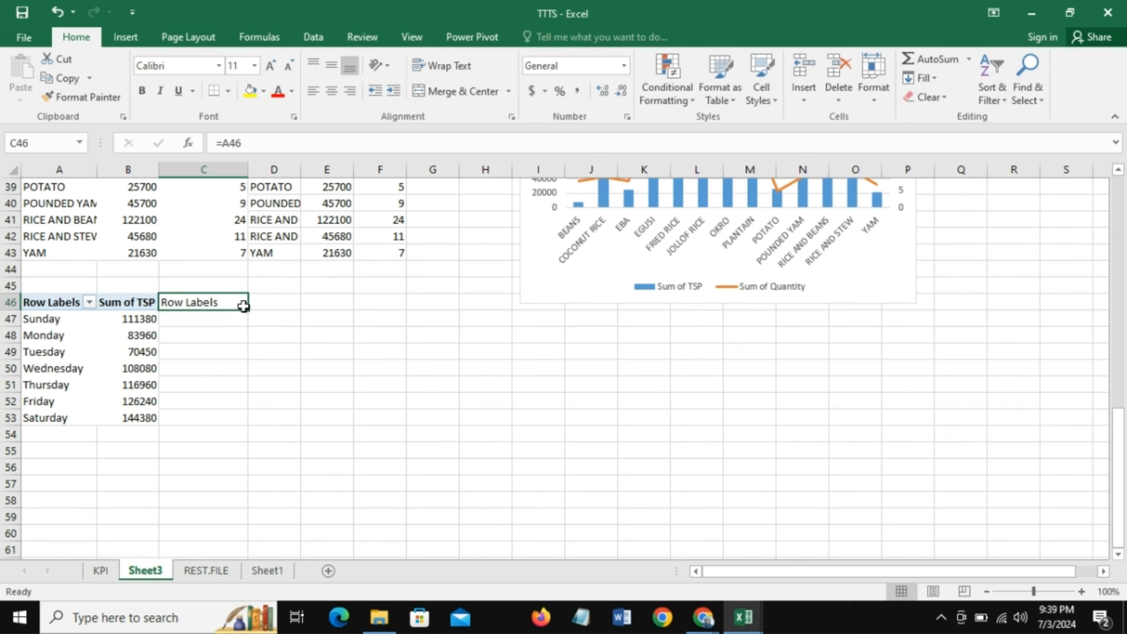
pyautogui.moveTo(248, 309); pyautogui.dragTo(285, 428)
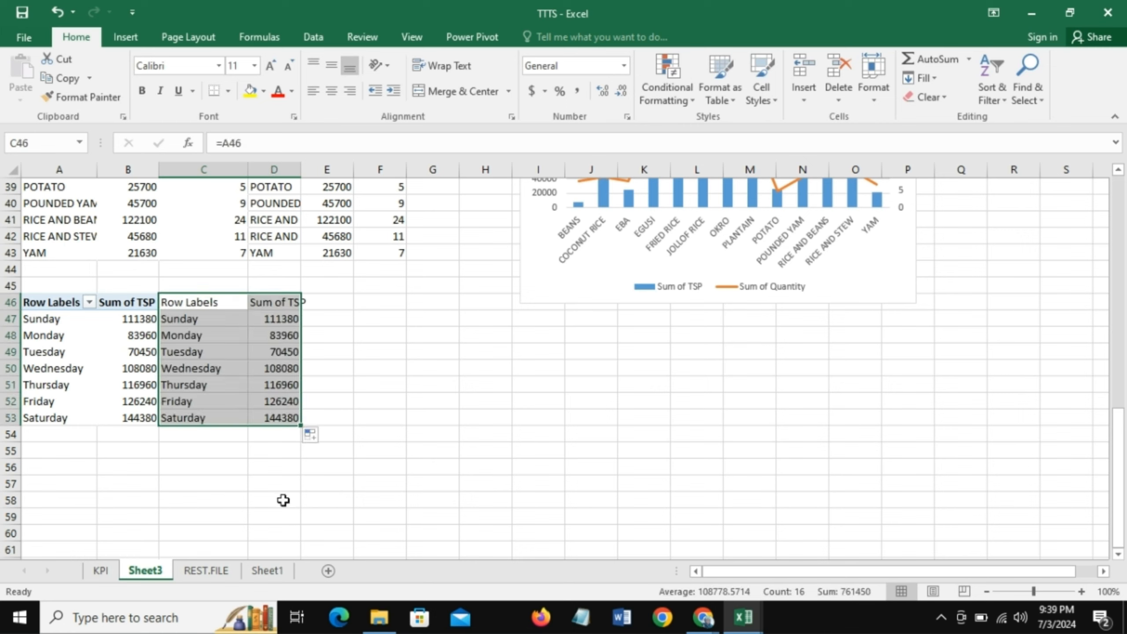
# - Insert a 2-D clustered column chart from the linked range C46:D53 and place it below the combo chart
pyautogui.click(126, 39)
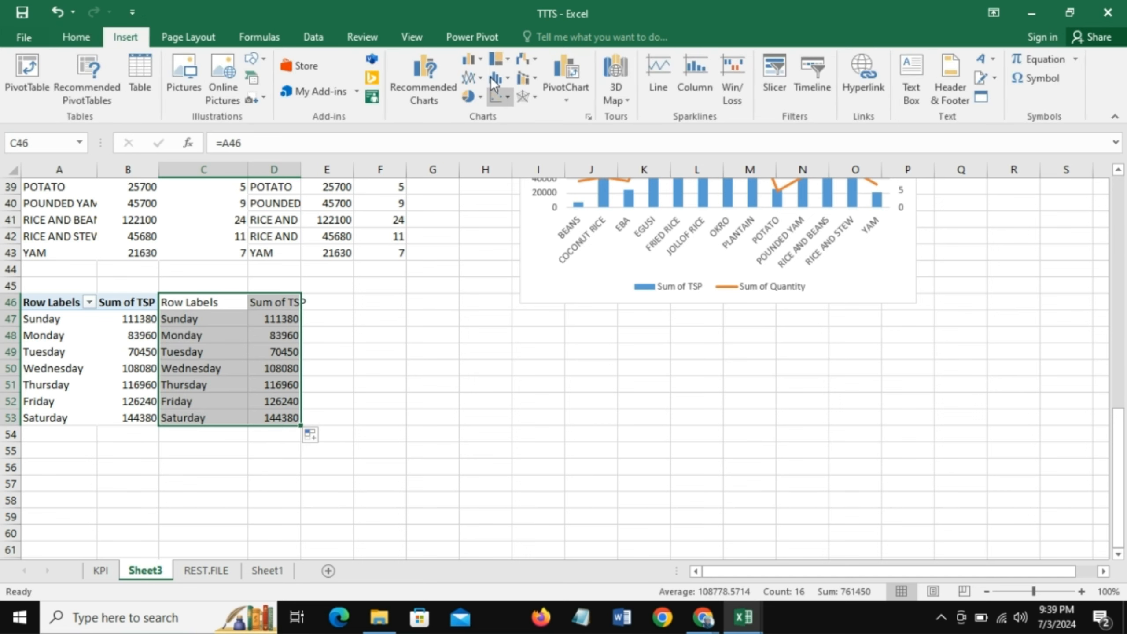
pyautogui.click(480, 54)
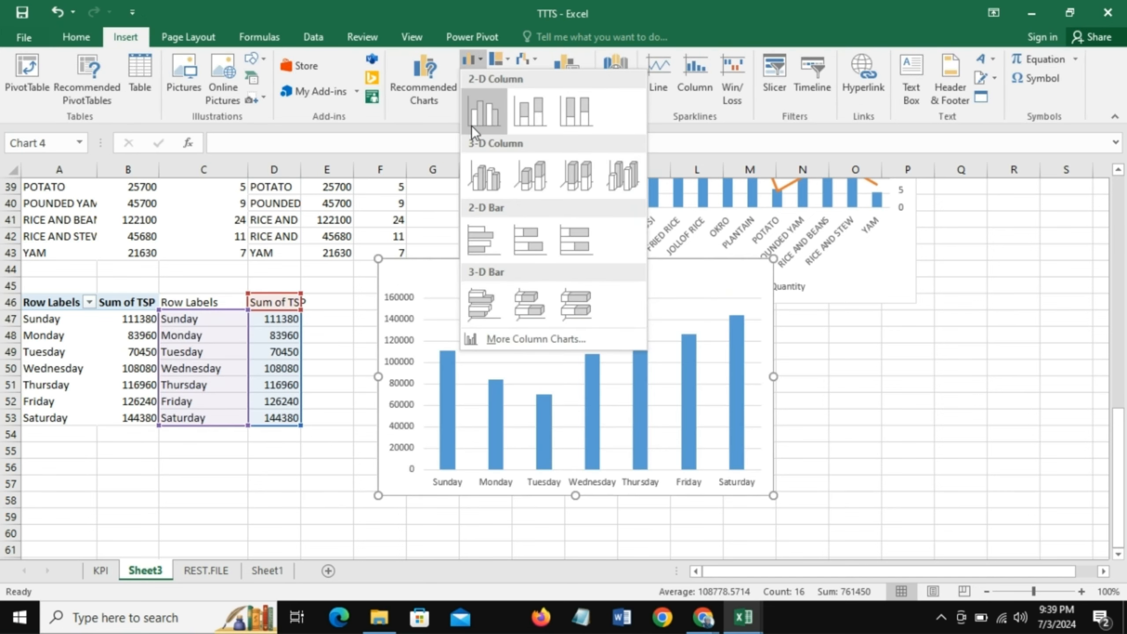
pyautogui.click(472, 126)
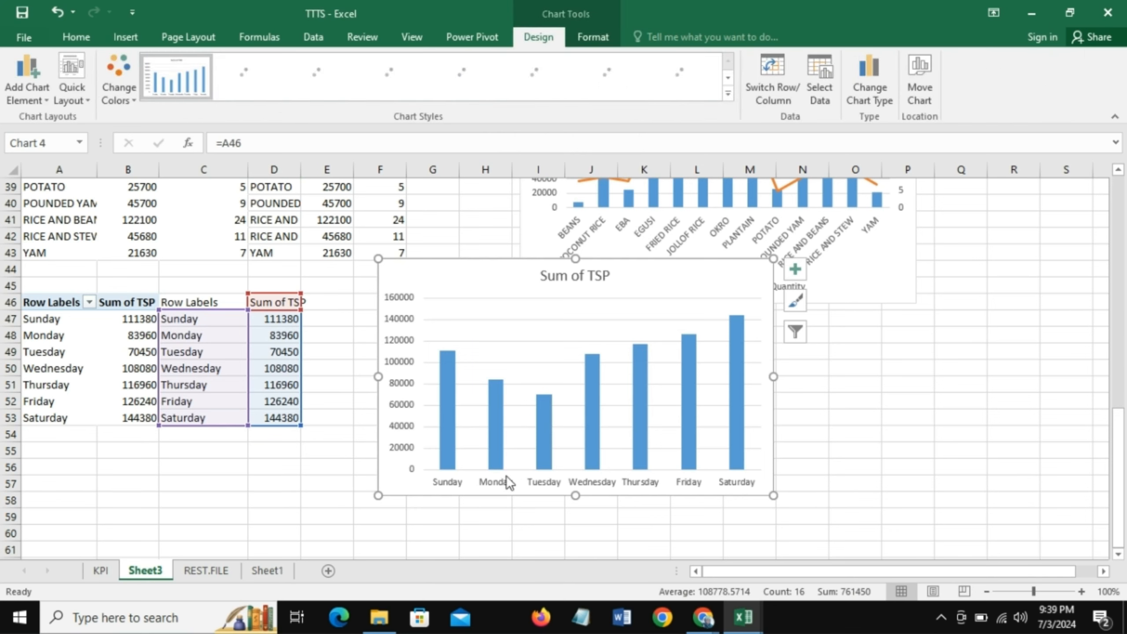
pyautogui.moveTo(475, 263); pyautogui.dragTo(625, 312)
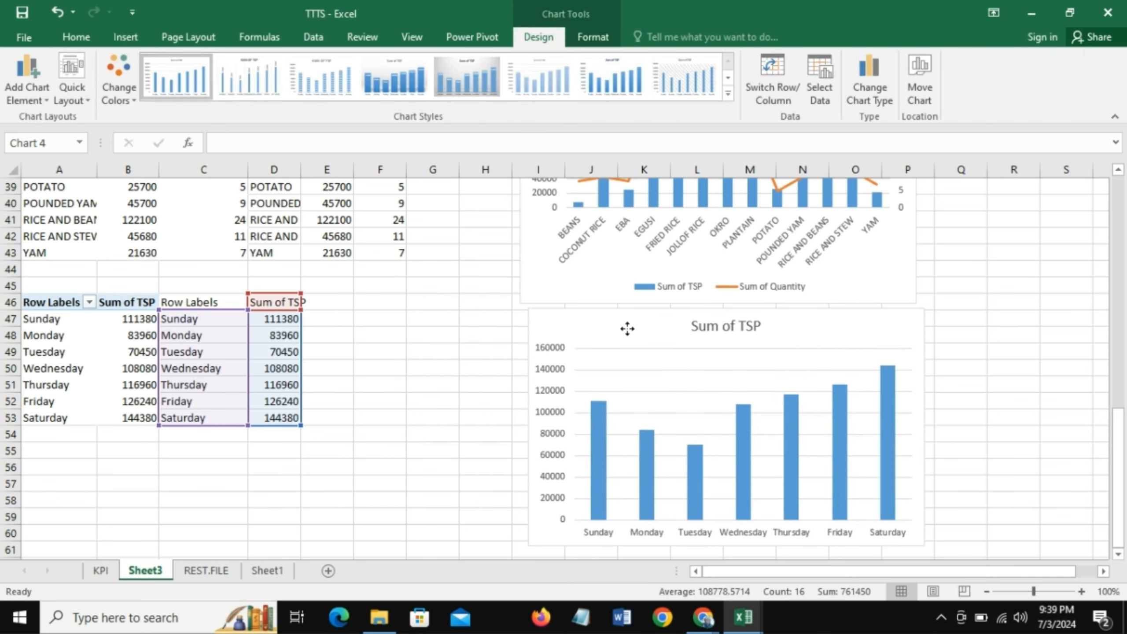
# - Select the day-of-week TSP PivotTable in A46:B53
pyautogui.moveTo(41, 306); pyautogui.dragTo(116, 422)
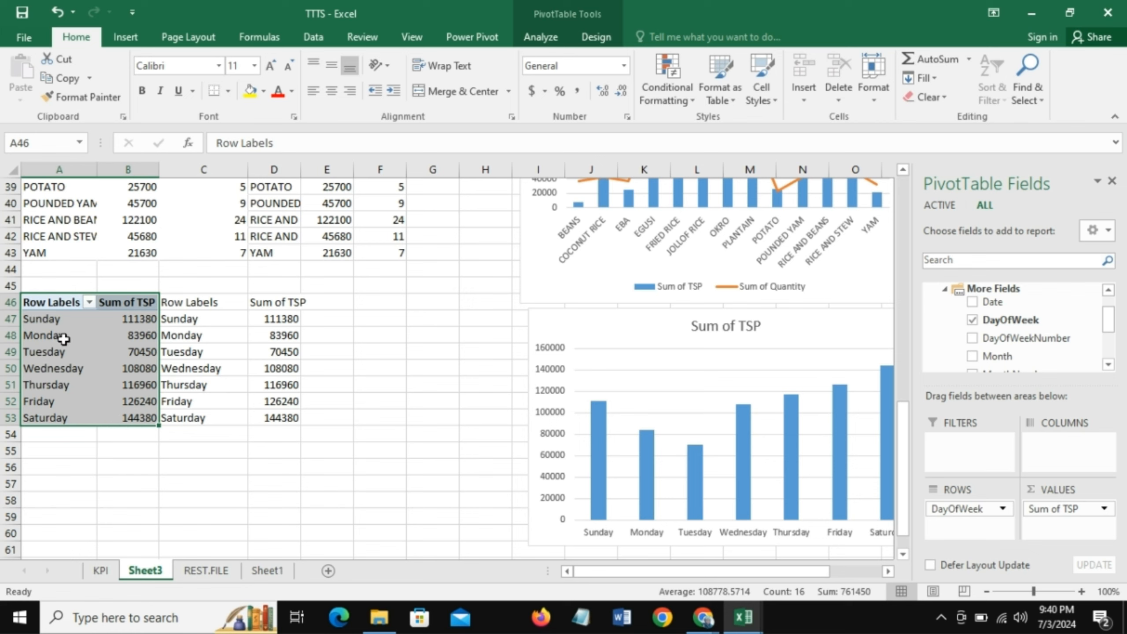
# - Copy the day-of-week TSP PivotTable and paste it at cell A56
pyautogui.hotkey('ctrl', 'c')
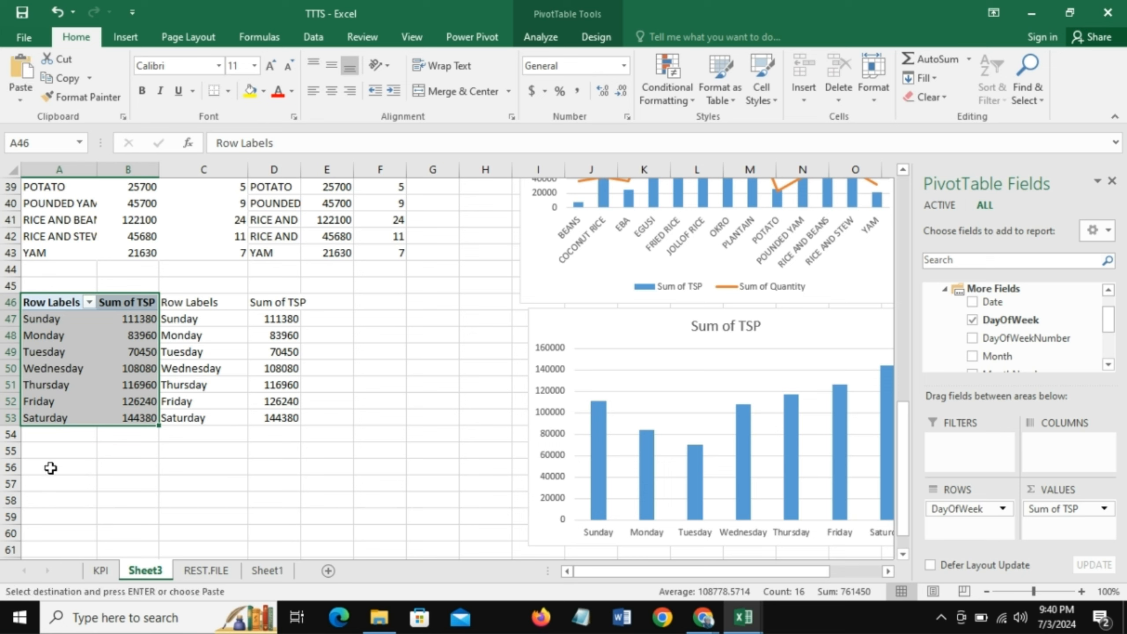
pyautogui.click(49, 470)
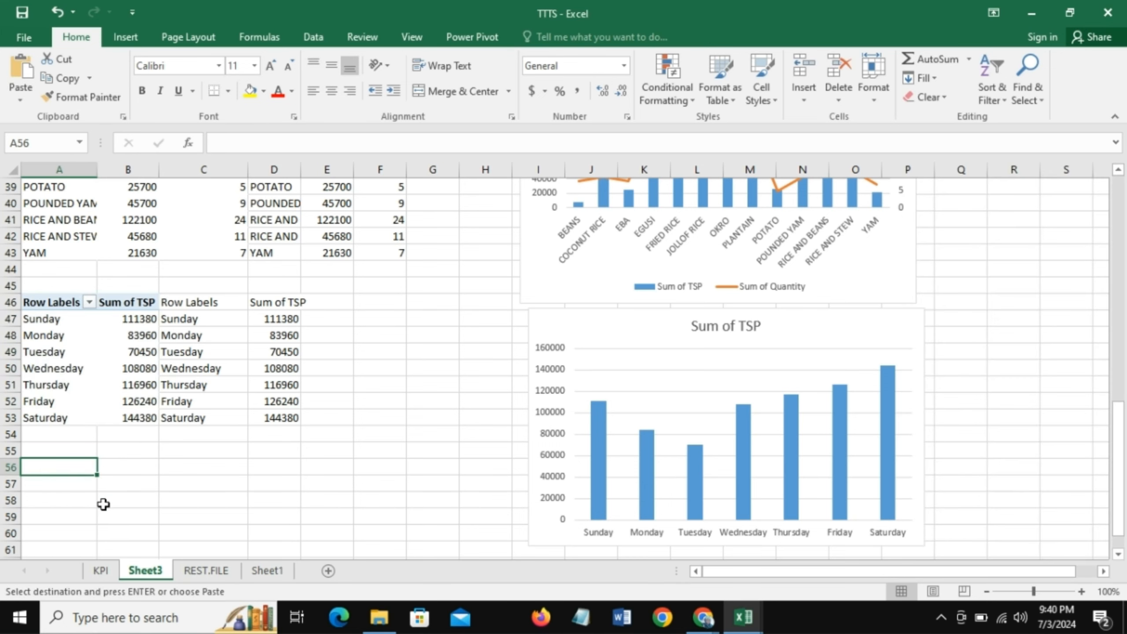
pyautogui.hotkey('ctrl', 'v')
pyautogui.click(908, 556)
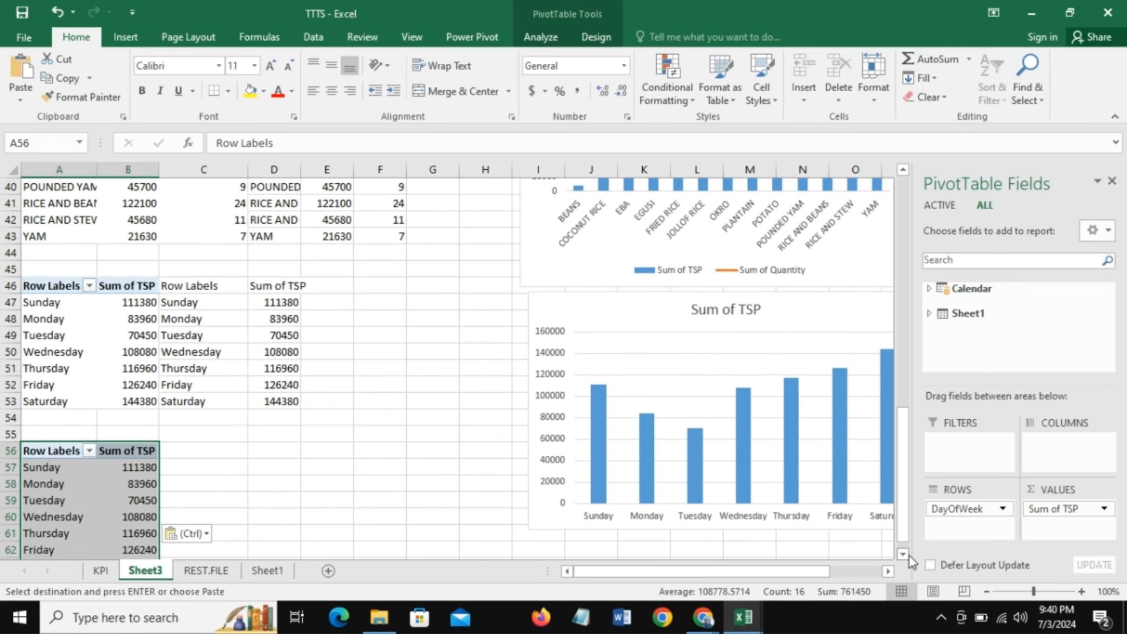
pyautogui.click(908, 555)
pyautogui.click(908, 555)
pyautogui.click(908, 555)
pyautogui.click(908, 556)
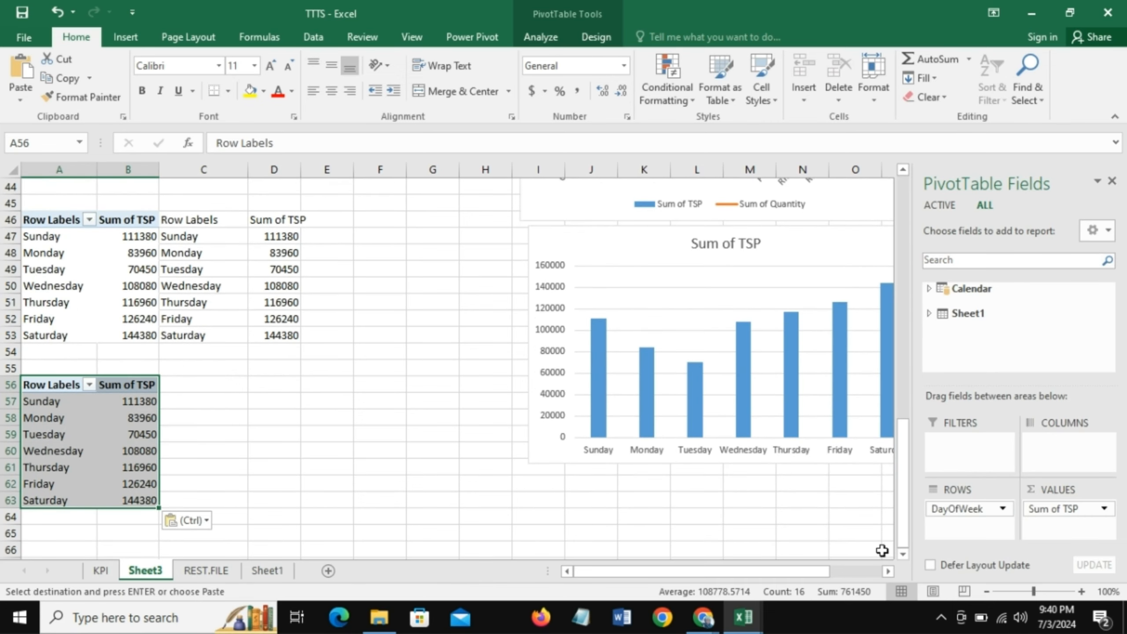
# - Replace DayOfWeek with the Sheet1 Date field in the copied PivotTable's rows, leaving out the Date (Month) grouping
pyautogui.moveTo(969, 510); pyautogui.dragTo(949, 292)
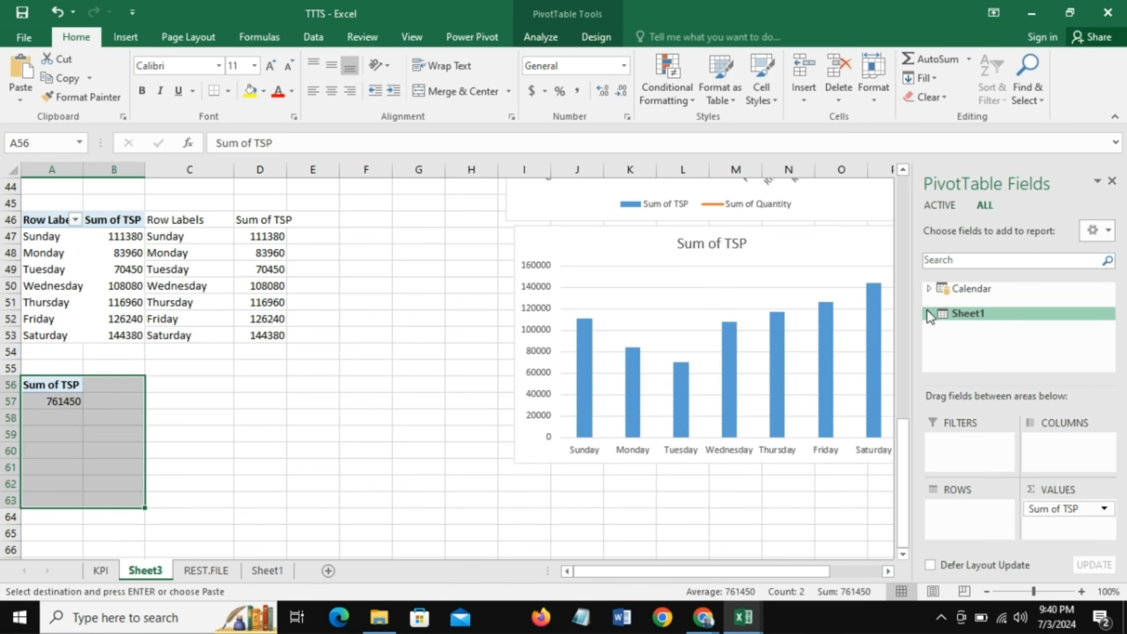
pyautogui.click(929, 313)
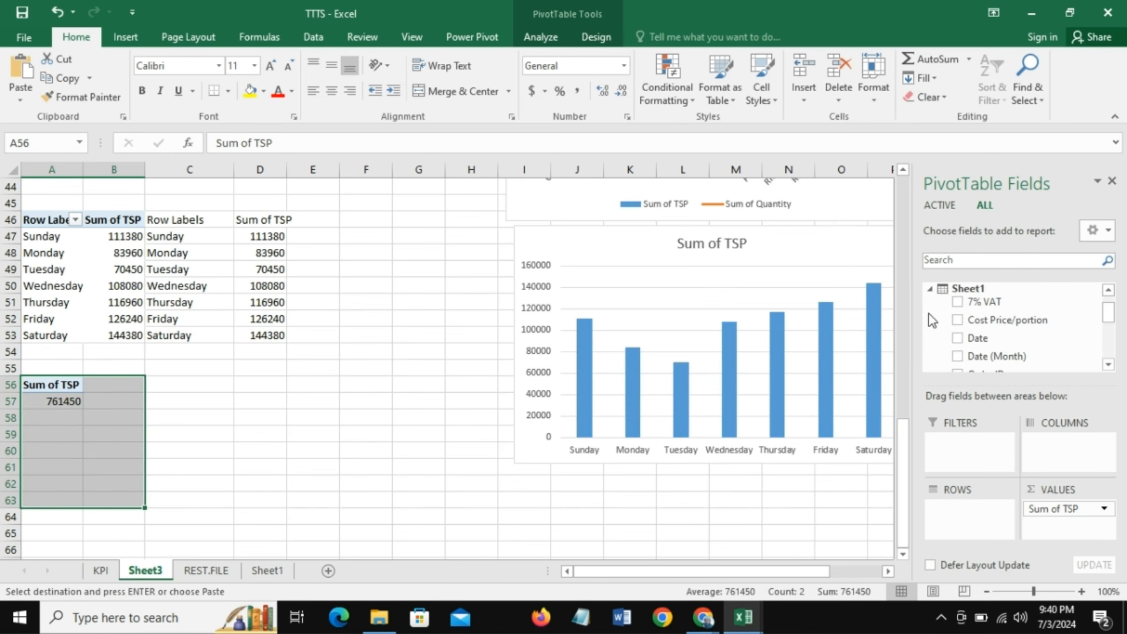
pyautogui.moveTo(980, 339); pyautogui.dragTo(969, 517)
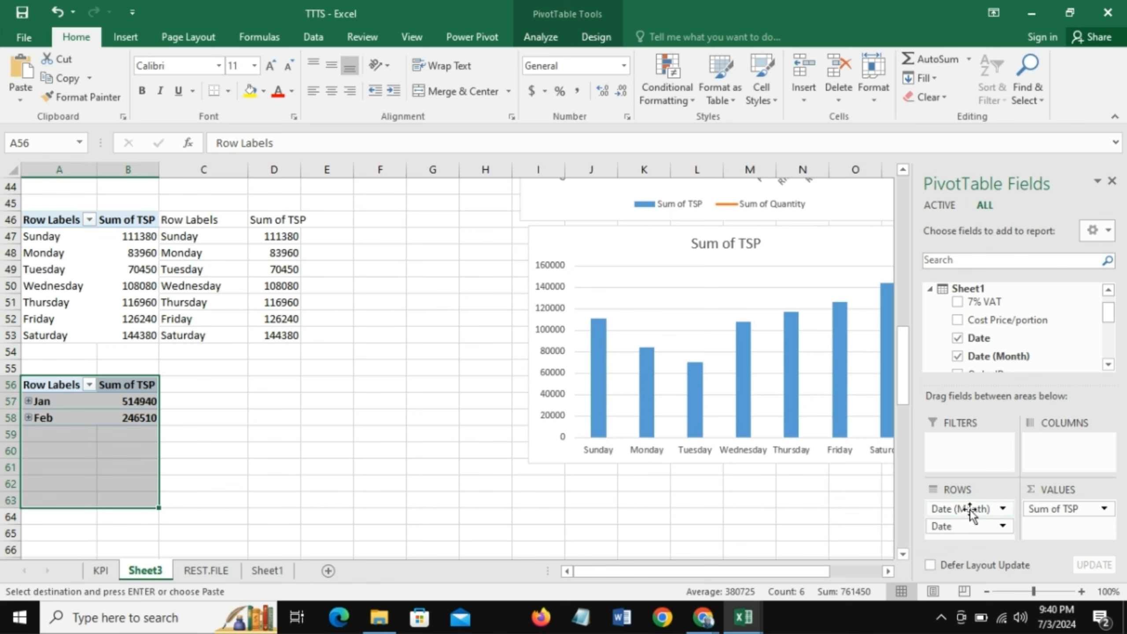
pyautogui.moveTo(969, 511); pyautogui.dragTo(721, 508)
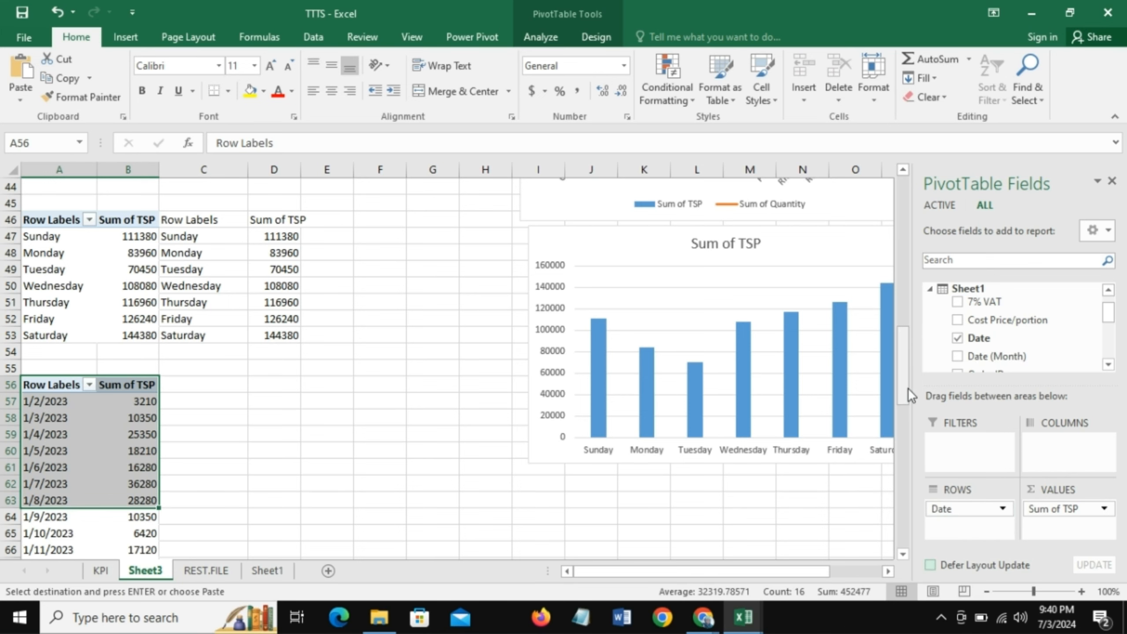
pyautogui.moveTo(907, 387)
pyautogui.mouseDown()
pyautogui.moveTo(922, 524)
pyautogui.moveTo(904, 510)
pyautogui.moveTo(903, 541)
pyautogui.moveTo(904, 395)
pyautogui.mouseUp()
pyautogui.moveTo(904, 439); pyautogui.dragTo(902, 403)
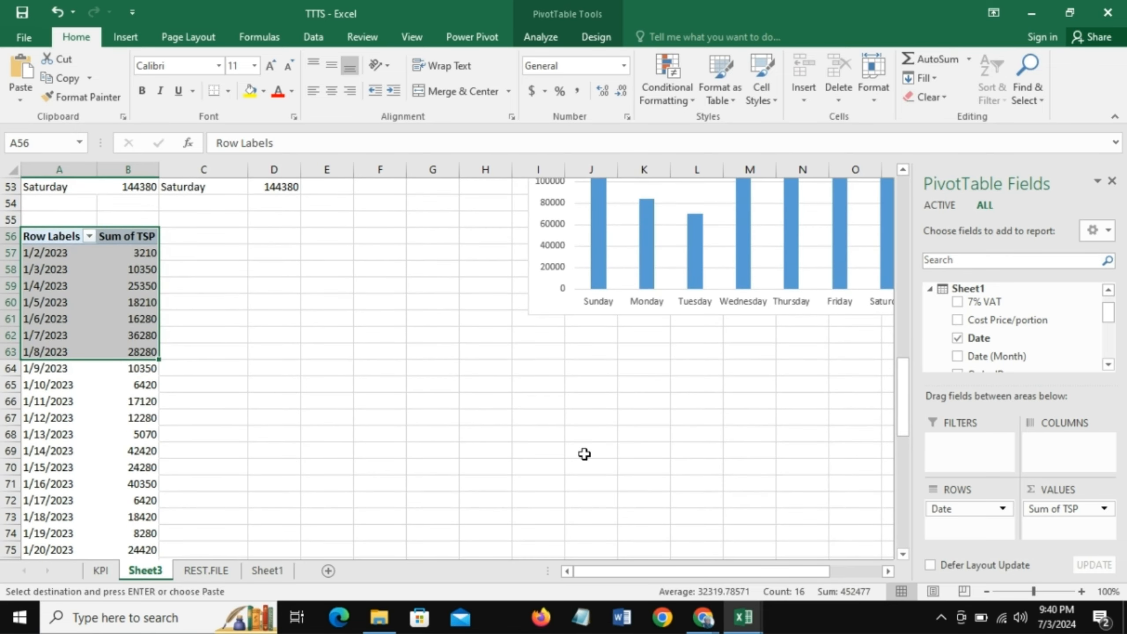
pyautogui.click(50, 265)
pyautogui.click(57, 254)
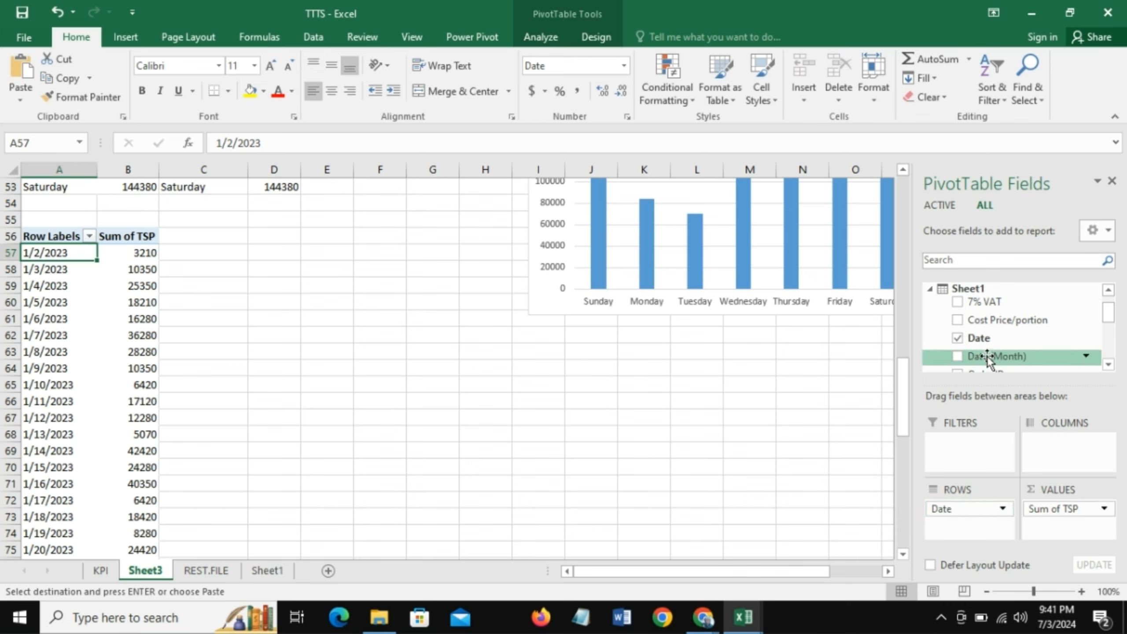
# - Add Date (Month) as a report filter to the daily TSP PivotTable, allow multiple items and include only Jan
pyautogui.moveTo(988, 358); pyautogui.dragTo(964, 460)
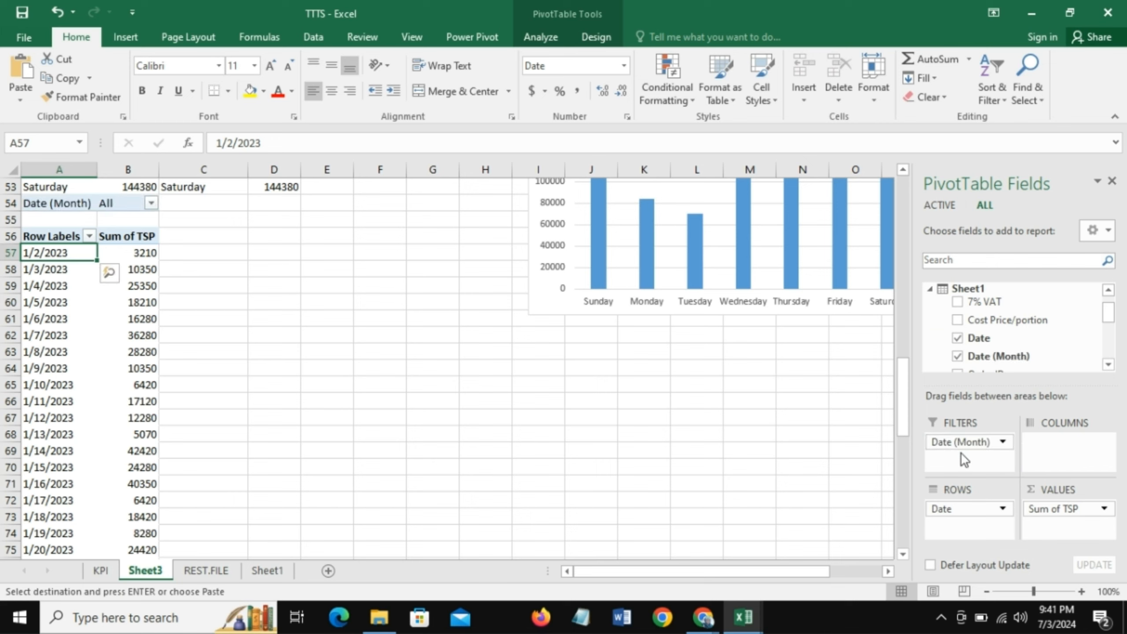
pyautogui.click(151, 204)
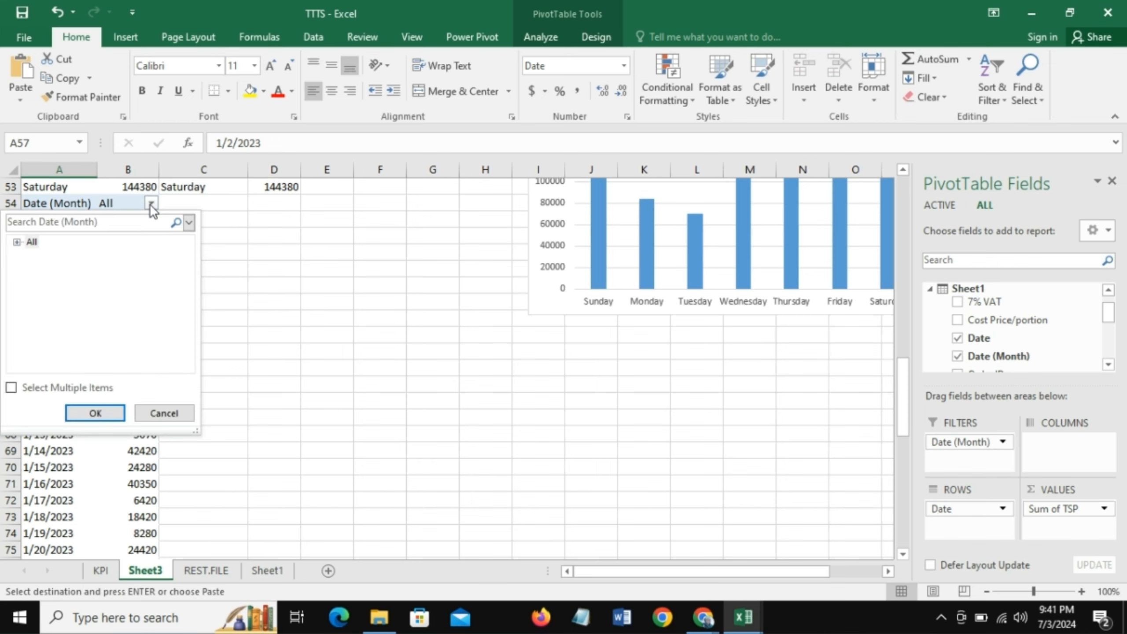
pyautogui.click(11, 388)
pyautogui.click(17, 242)
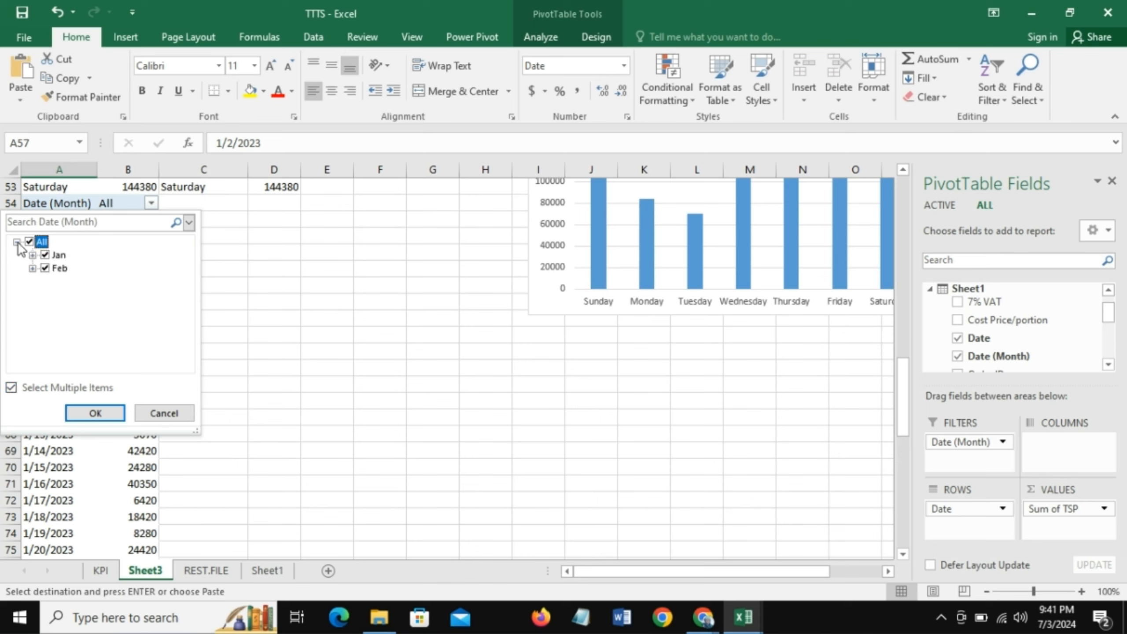
pyautogui.click(45, 255)
pyautogui.click(46, 267)
pyautogui.click(46, 255)
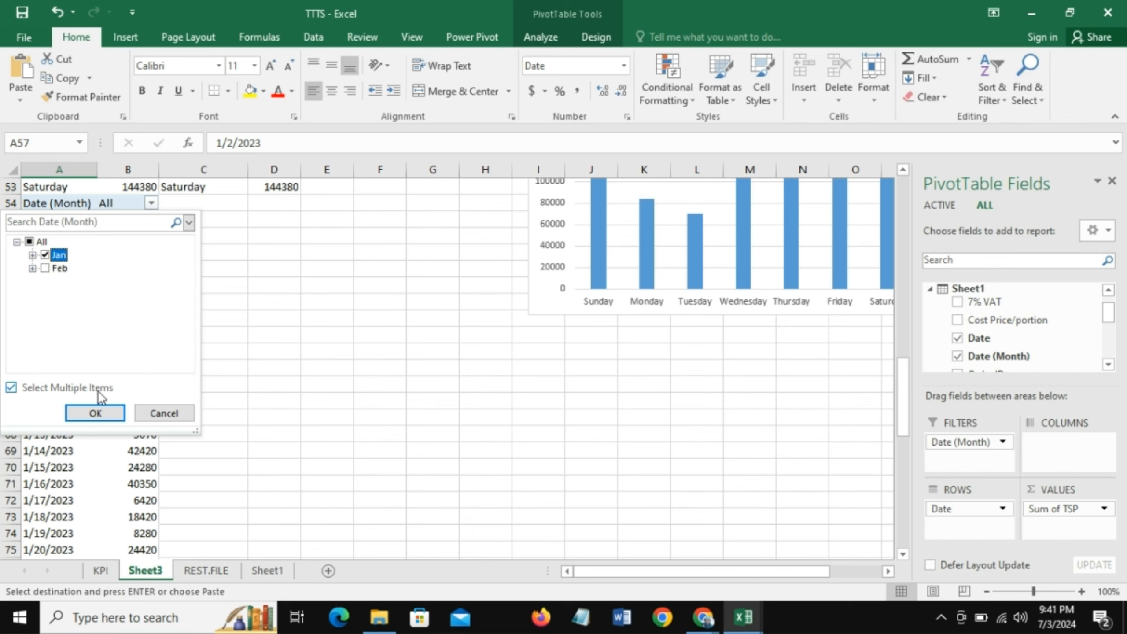
pyautogui.click(101, 420)
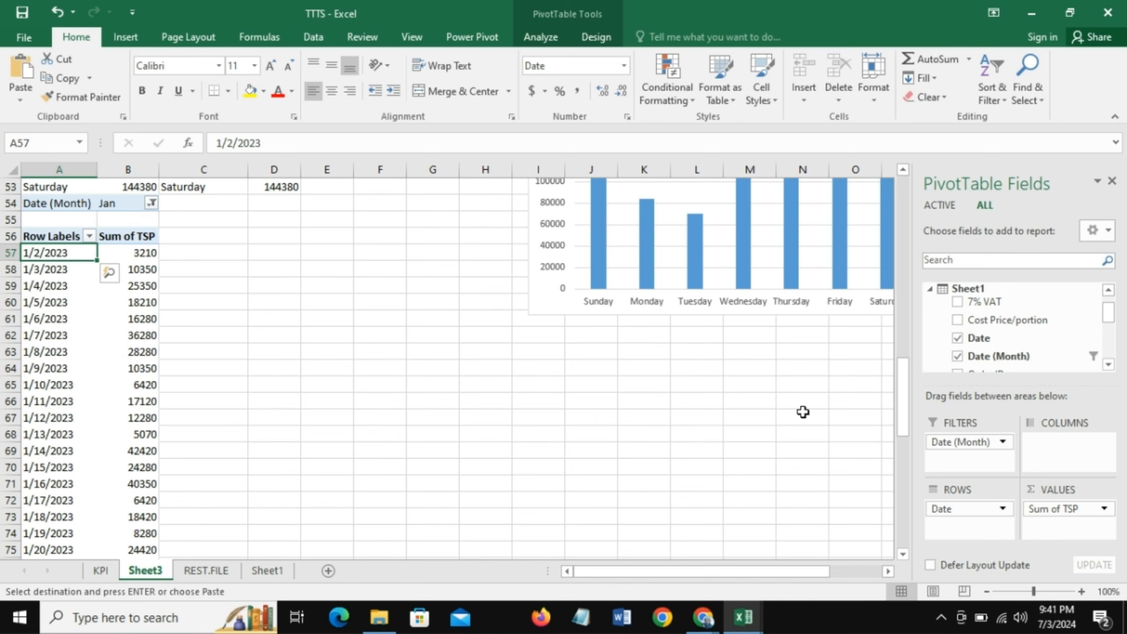
pyautogui.moveTo(902, 401)
pyautogui.mouseDown()
pyautogui.moveTo(907, 538)
pyautogui.moveTo(906, 400)
pyautogui.mouseUp()
# - Set the daily PivotTable's Date (Month) filter to show only Feb
pyautogui.click(151, 204)
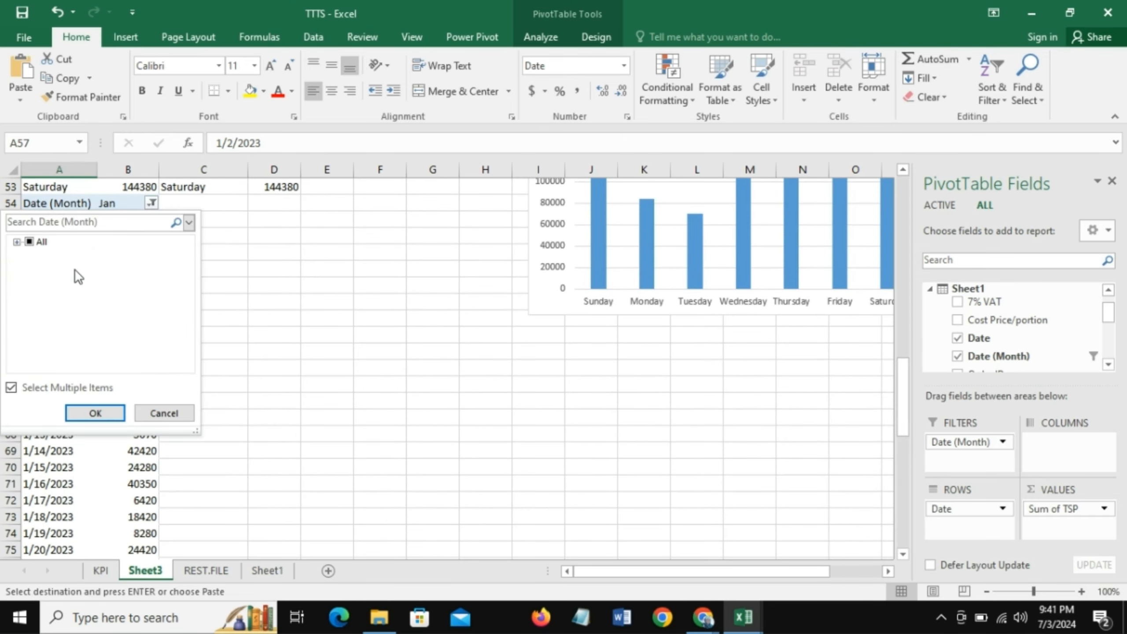
pyautogui.click(16, 242)
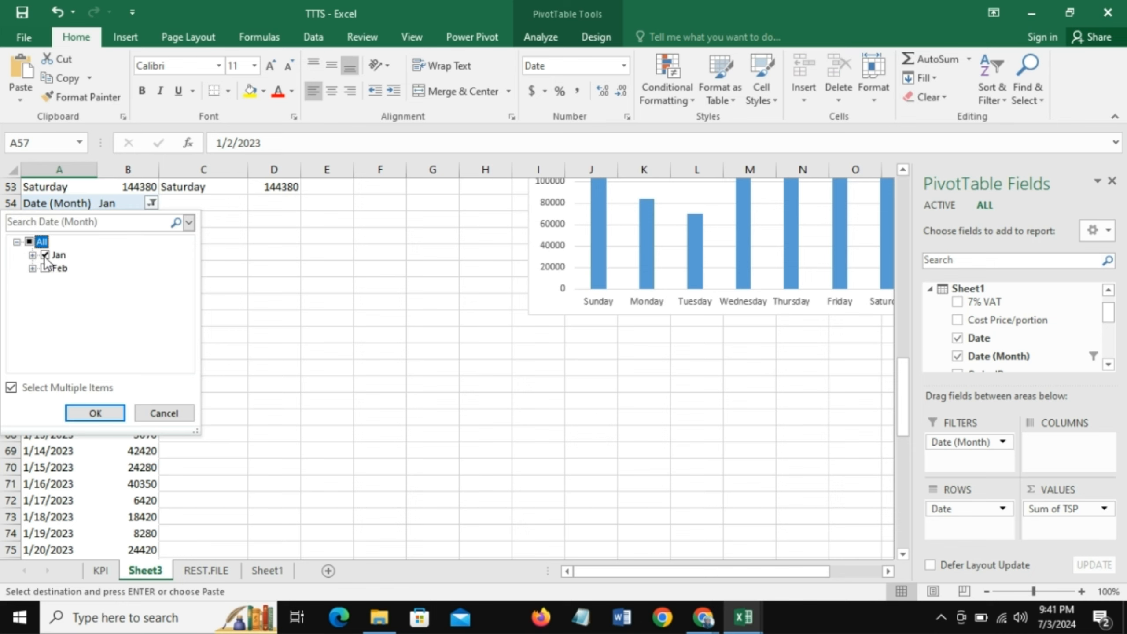
pyautogui.click(45, 268)
pyautogui.click(96, 410)
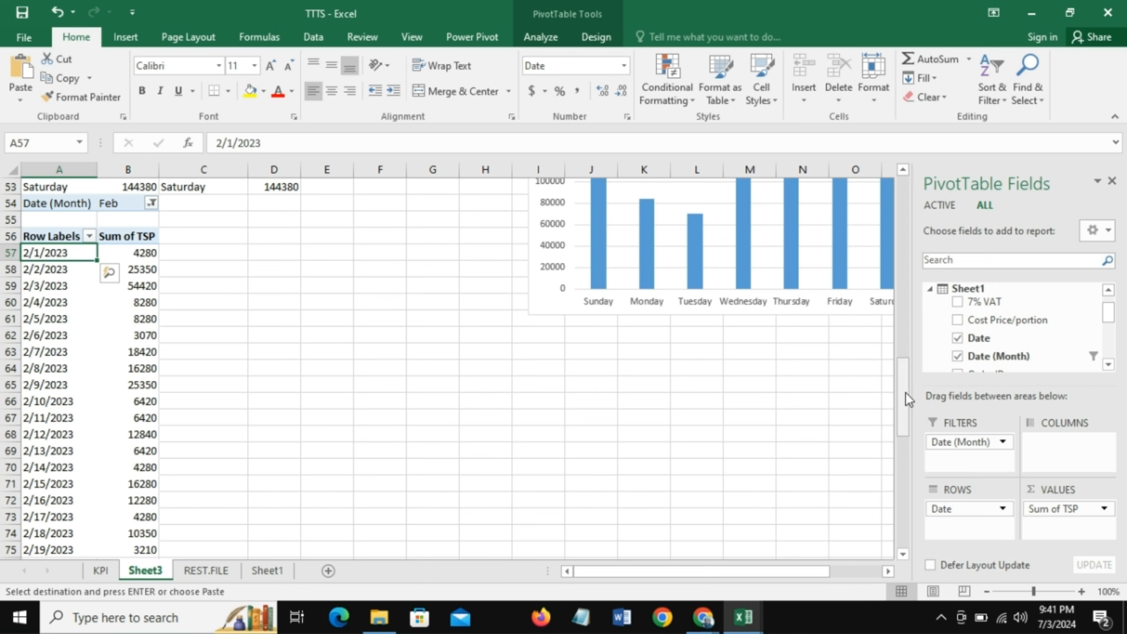
pyautogui.moveTo(905, 392)
pyautogui.mouseDown()
pyautogui.moveTo(898, 456)
pyautogui.moveTo(892, 400)
pyautogui.mouseUp()
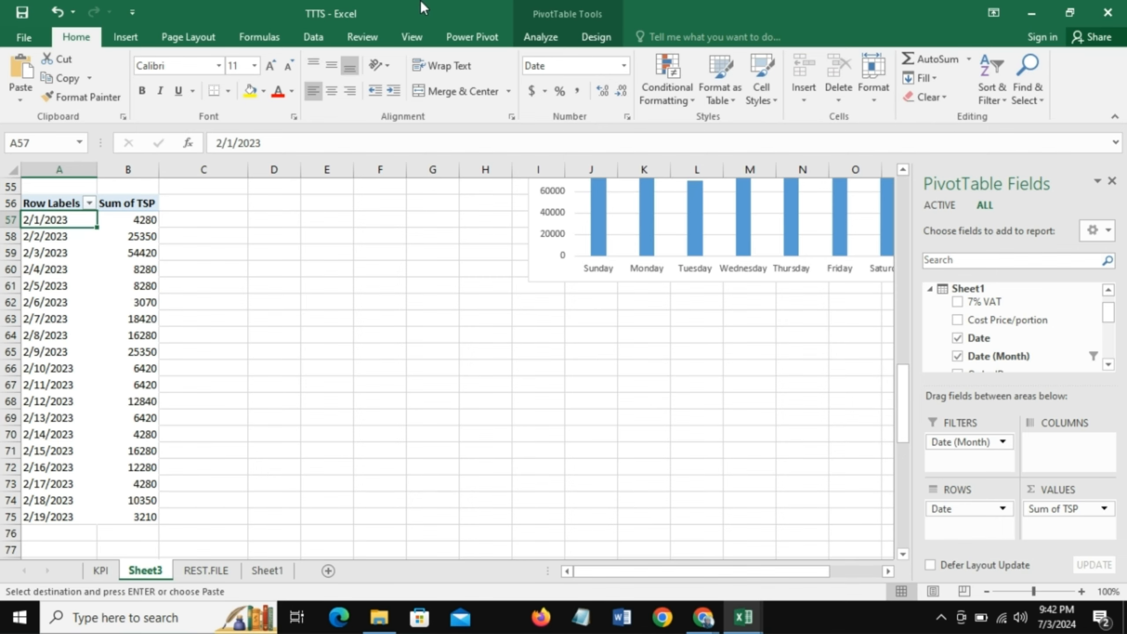
# - Link cell C56 to A56 with =A56 and fill the formula across C56:D75 to mirror the daily PivotTable
pyautogui.click(207, 207)
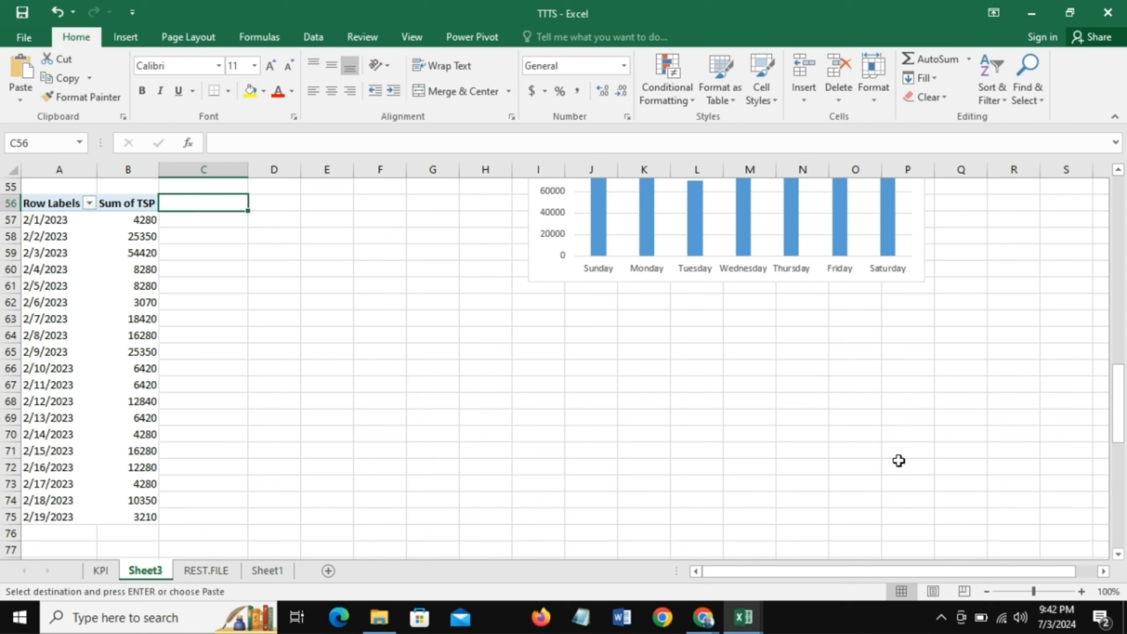
pyautogui.write('=')
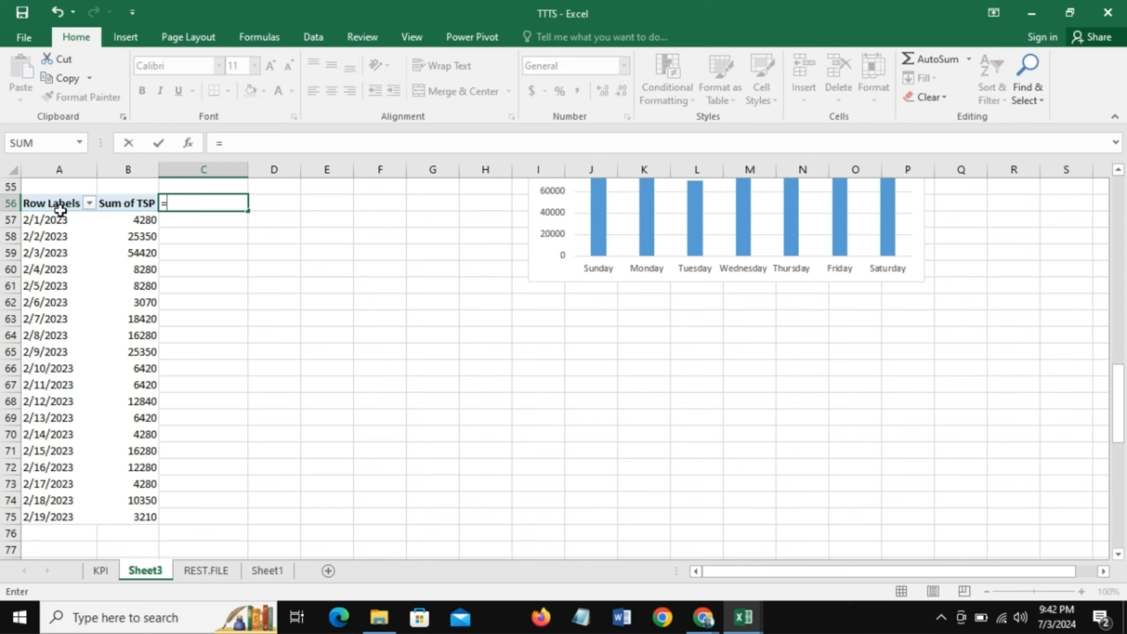
pyautogui.click(60, 208)
pyautogui.press('Return')
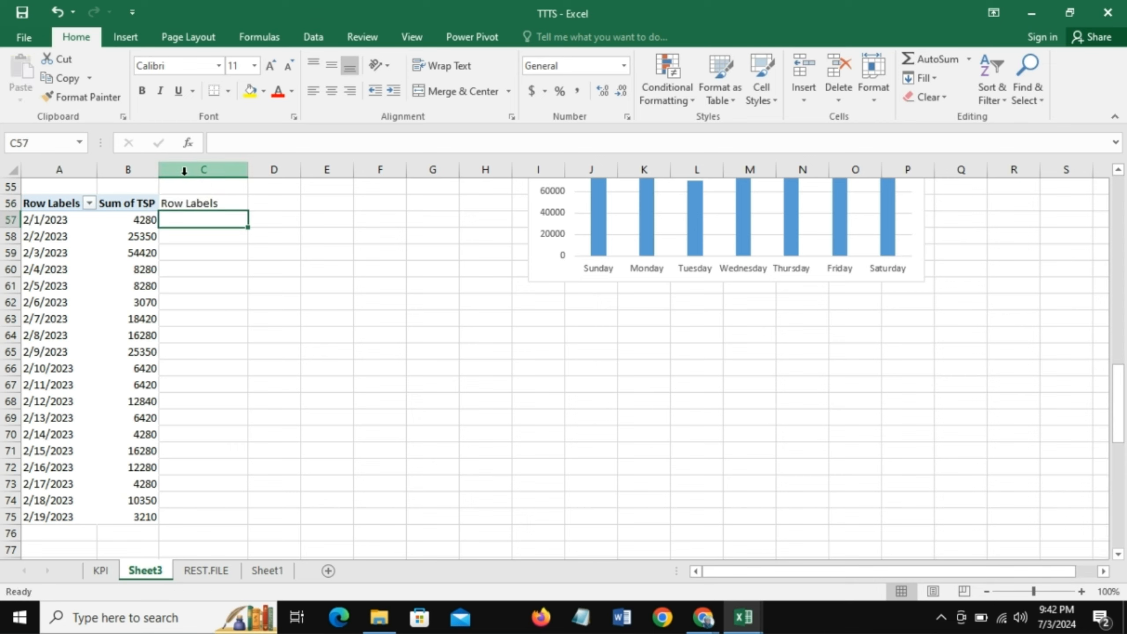
pyautogui.click(196, 204)
pyautogui.moveTo(251, 213); pyautogui.dragTo(319, 527)
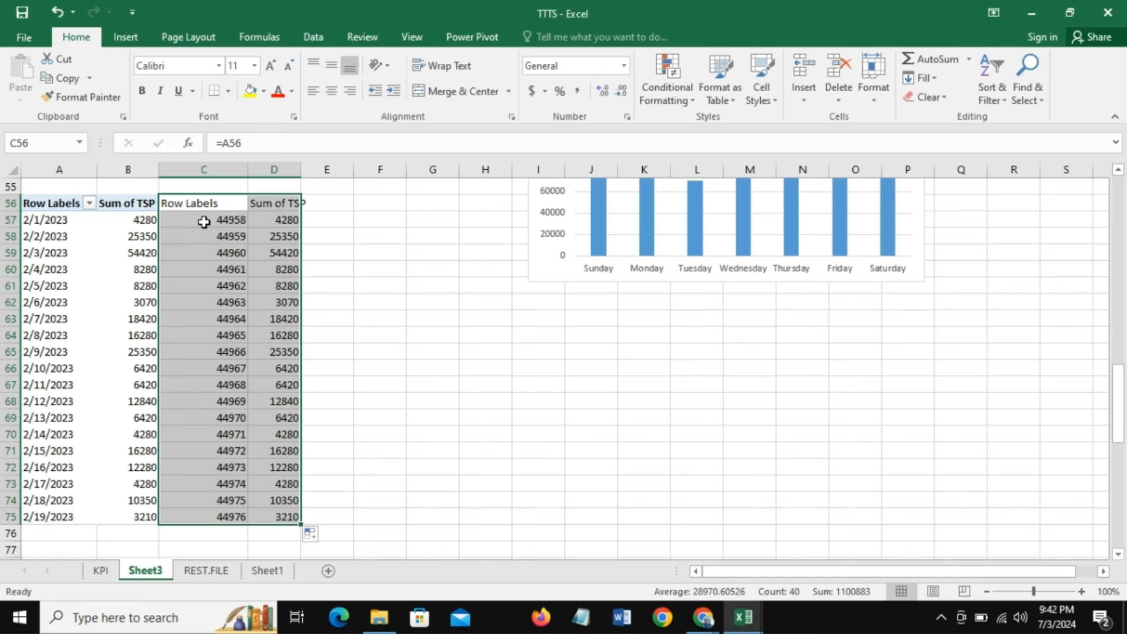
# - Format the linked dates in C57:C75 as Short Date
pyautogui.moveTo(202, 220); pyautogui.dragTo(201, 513)
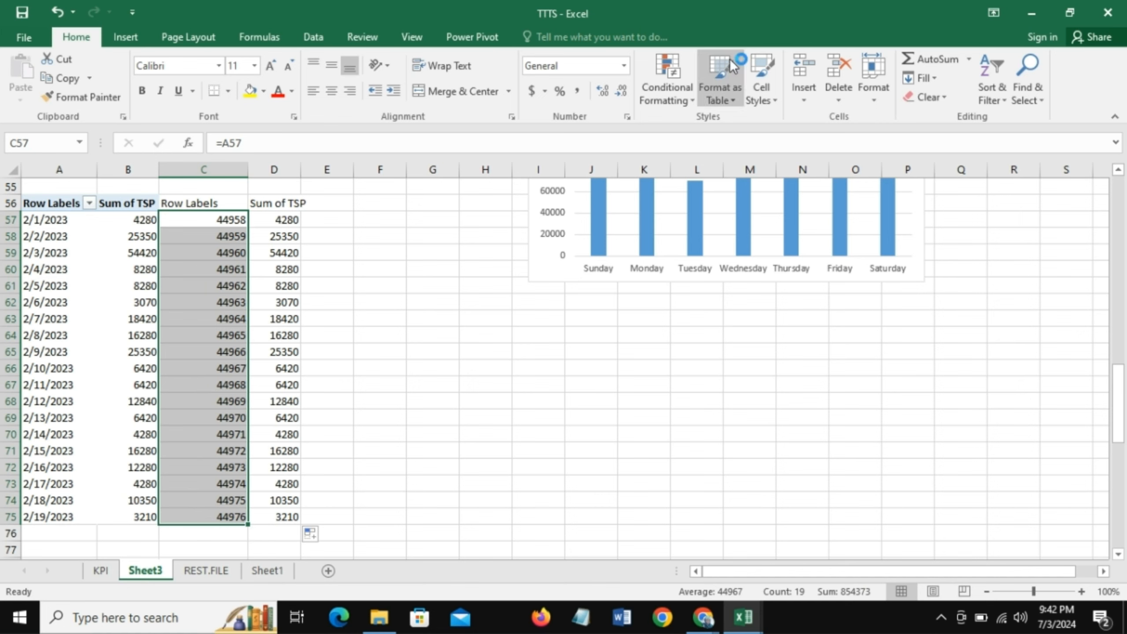
pyautogui.click(625, 64)
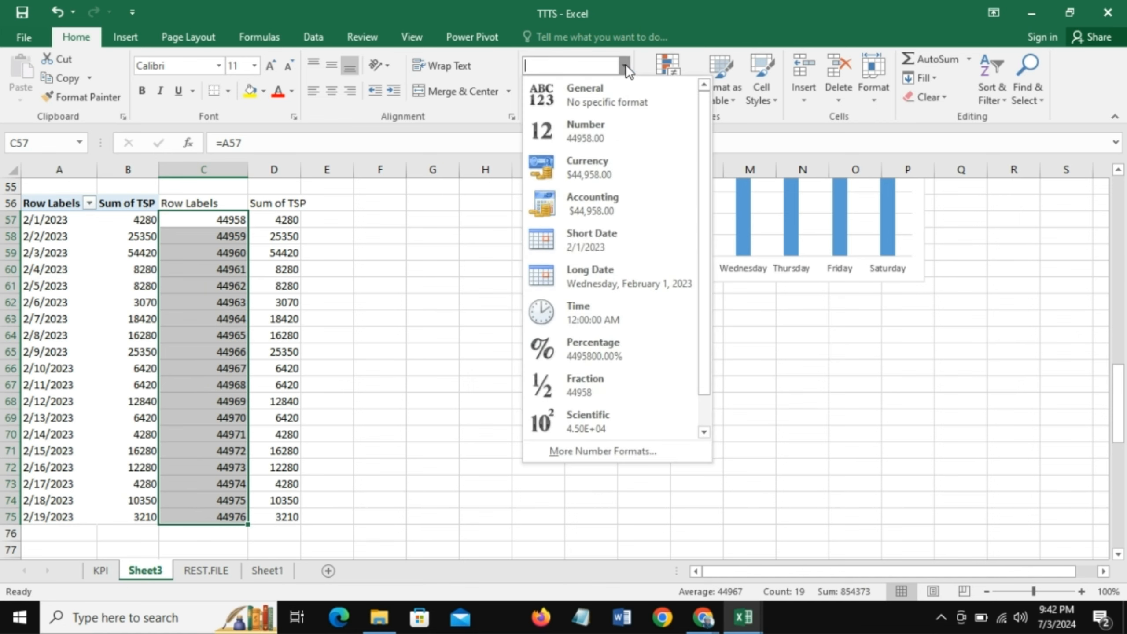
pyautogui.click(606, 239)
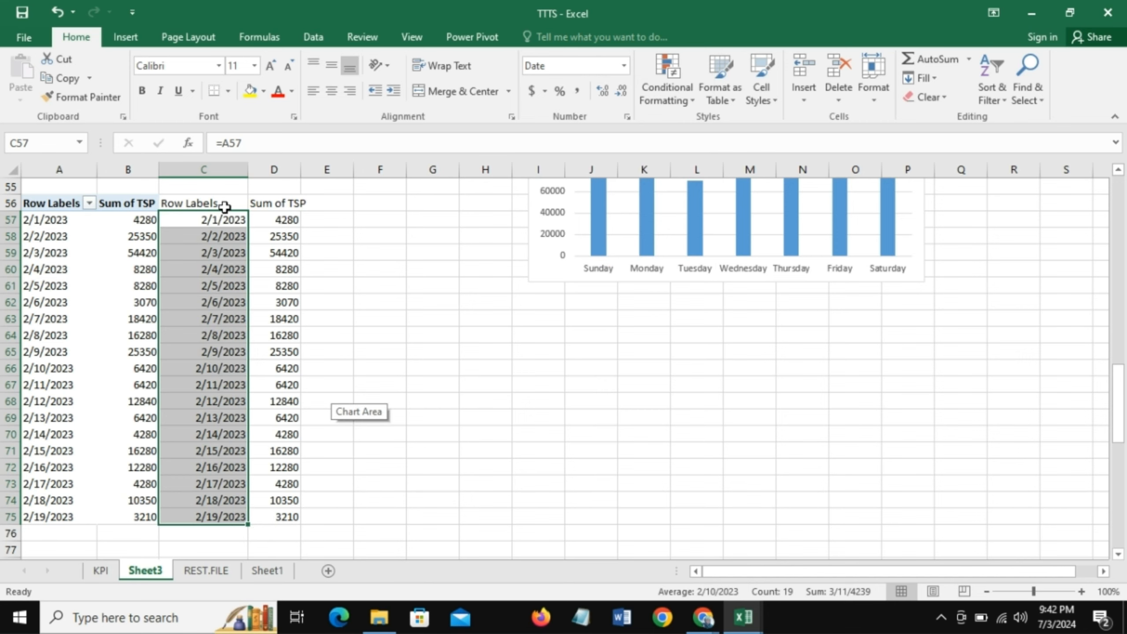
# - Change the daily PivotTable's Date (Month) filter to include only Jan
pyautogui.moveTo(1122, 430); pyautogui.dragTo(1125, 396)
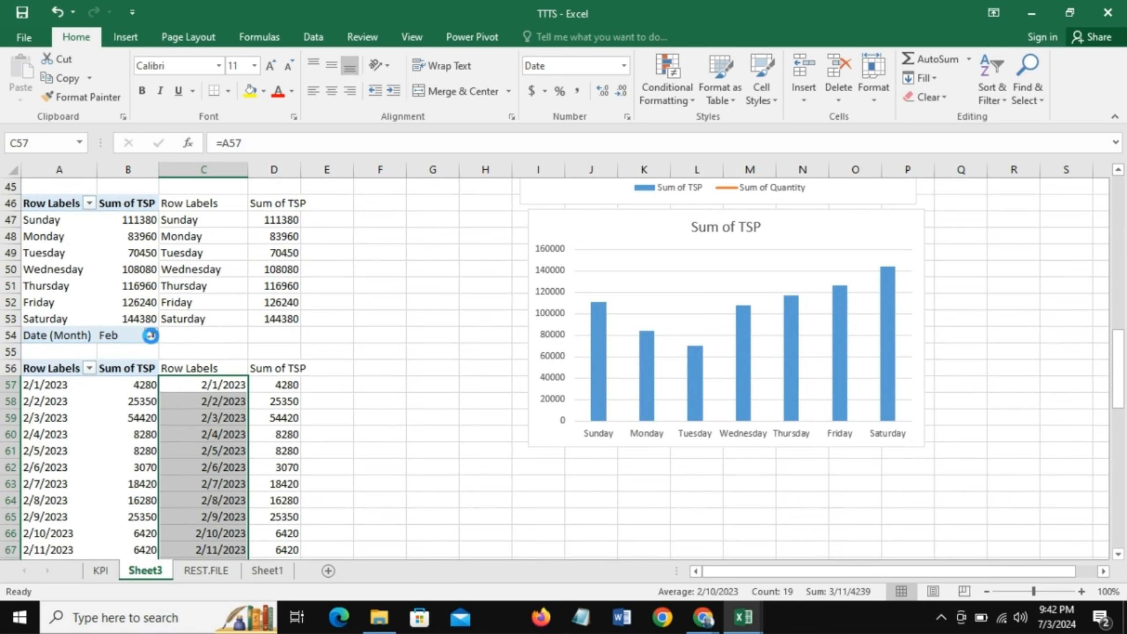
pyautogui.click(152, 336)
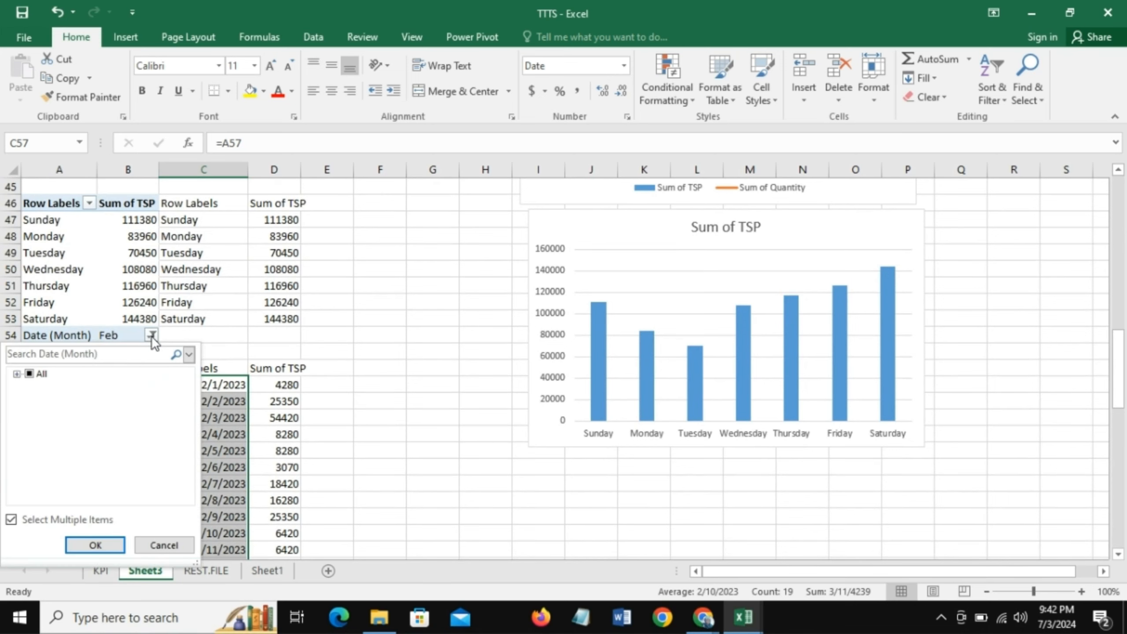
pyautogui.click(16, 374)
pyautogui.click(45, 401)
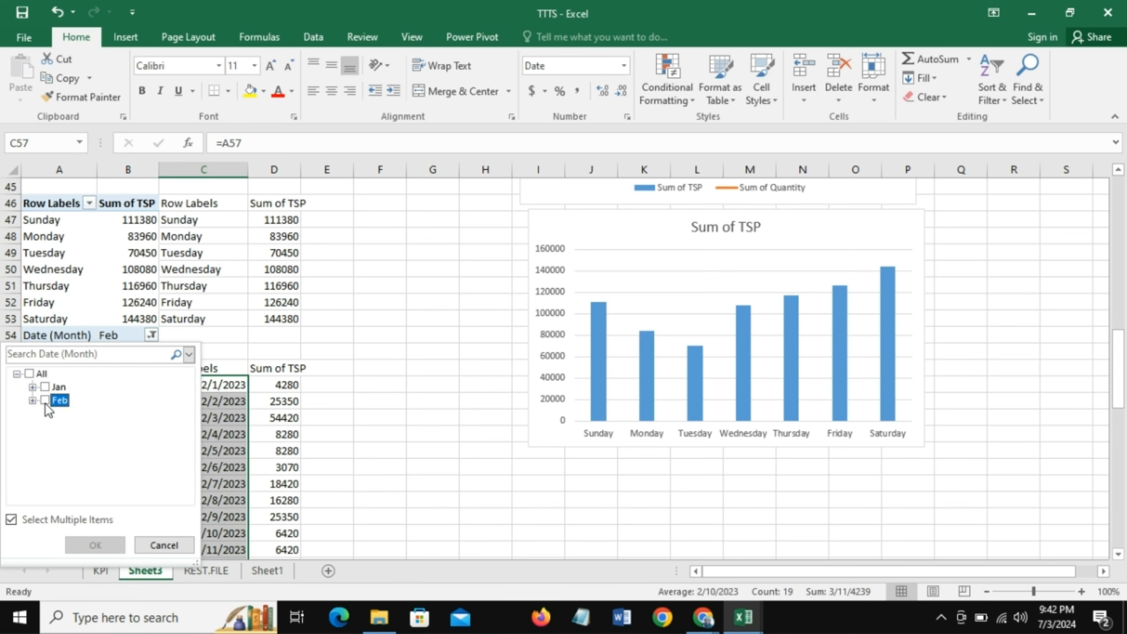
pyautogui.click(46, 387)
pyautogui.click(95, 545)
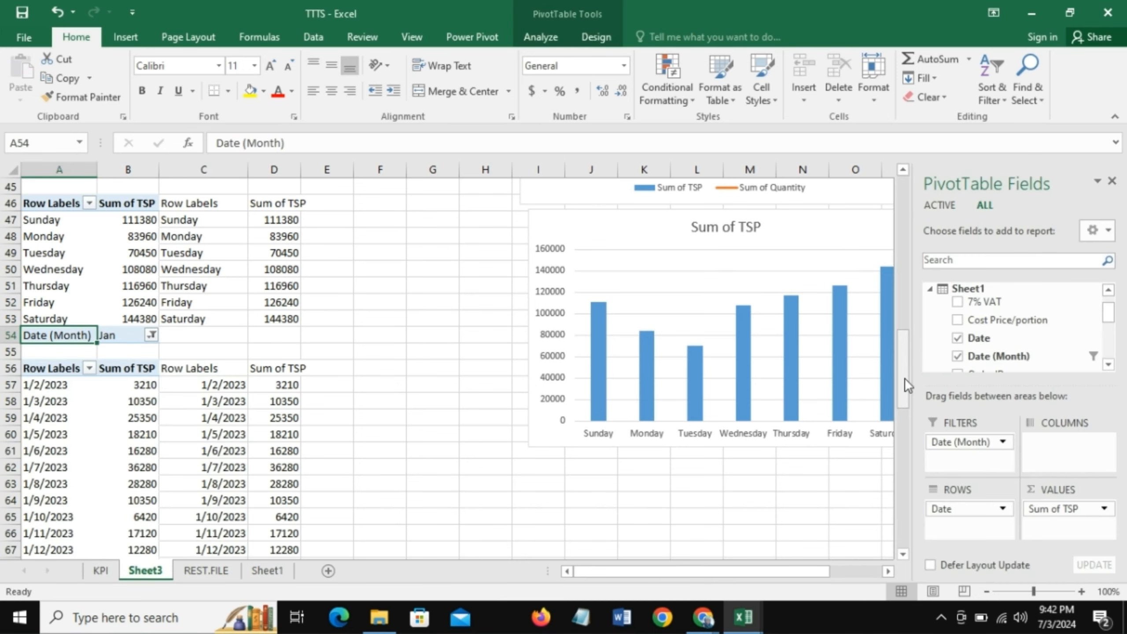
# - Link cell C76 to A76 with =A76 and fill the formula across C76:D86 to cover the remaining January dates
pyautogui.moveTo(904, 378); pyautogui.dragTo(901, 459)
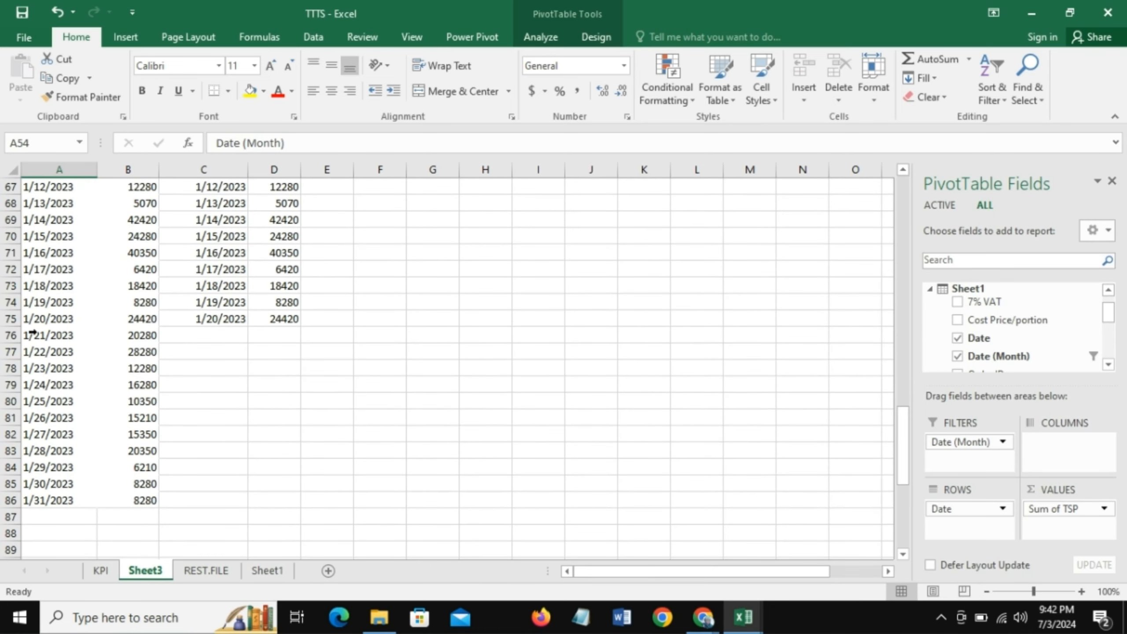
pyautogui.click(218, 318)
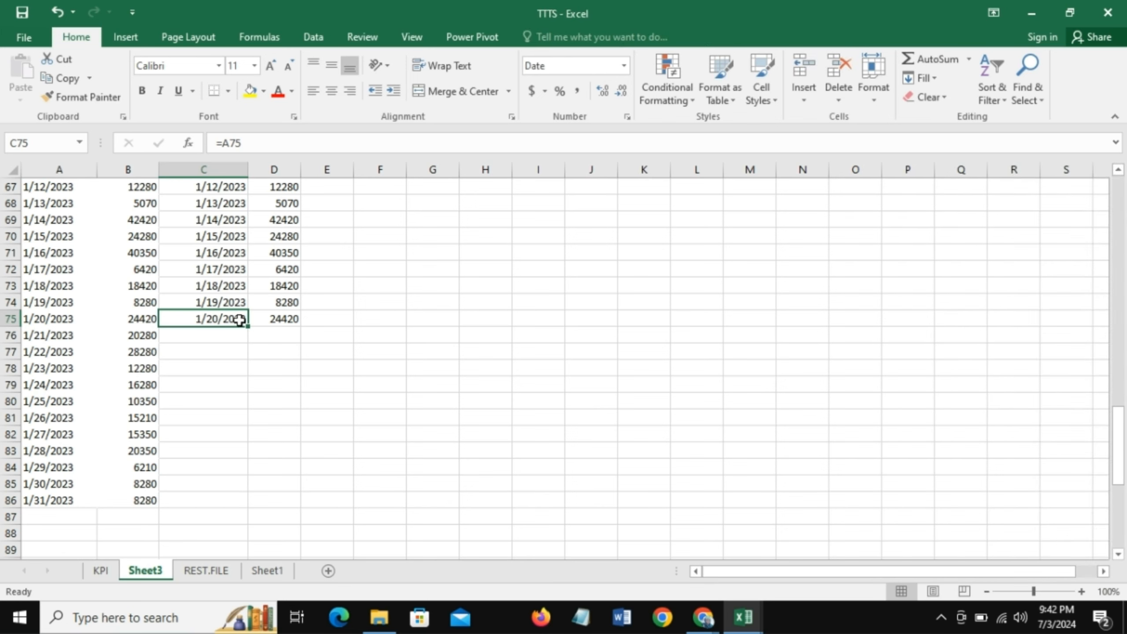
pyautogui.click(289, 319)
pyautogui.click(222, 319)
pyautogui.click(192, 338)
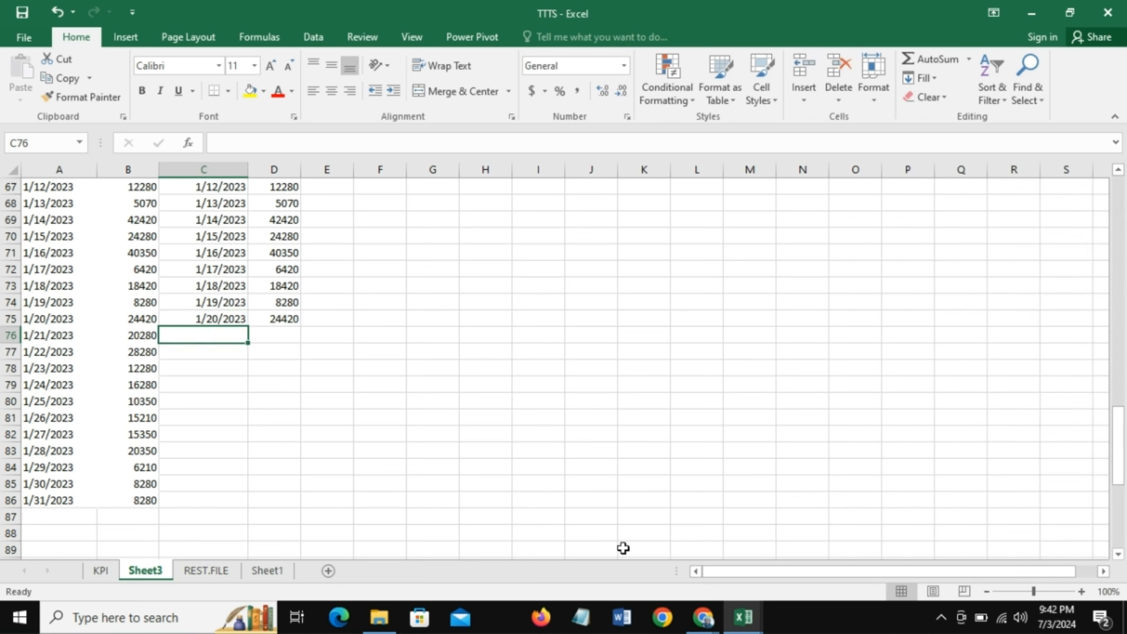
pyautogui.write('=')
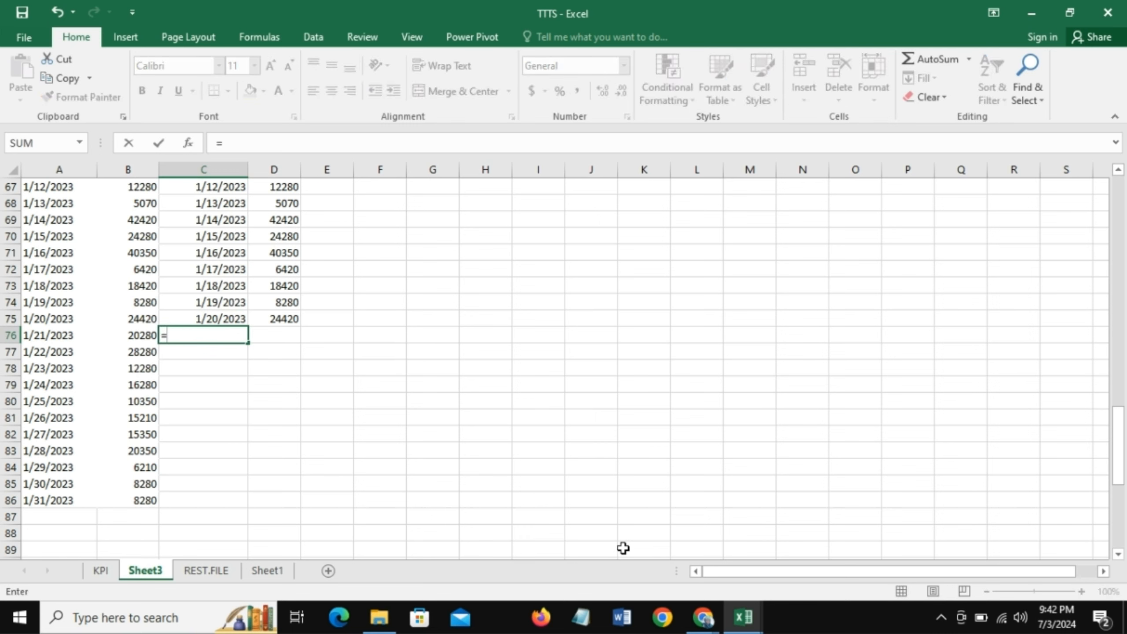
pyautogui.click(56, 336)
pyautogui.press('Return')
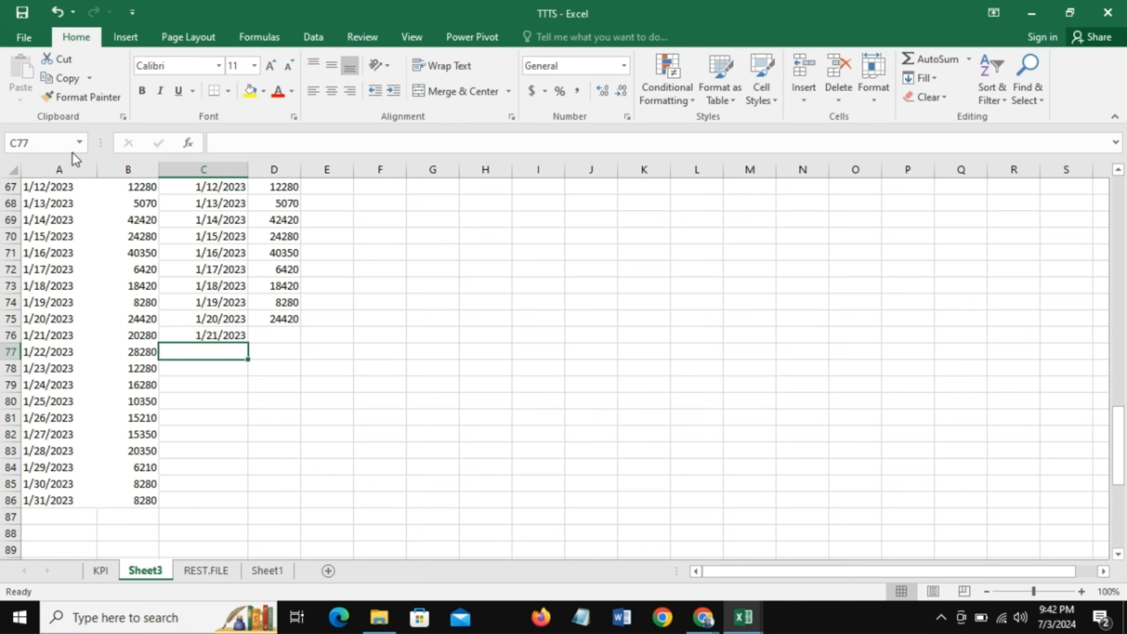
pyautogui.click(216, 335)
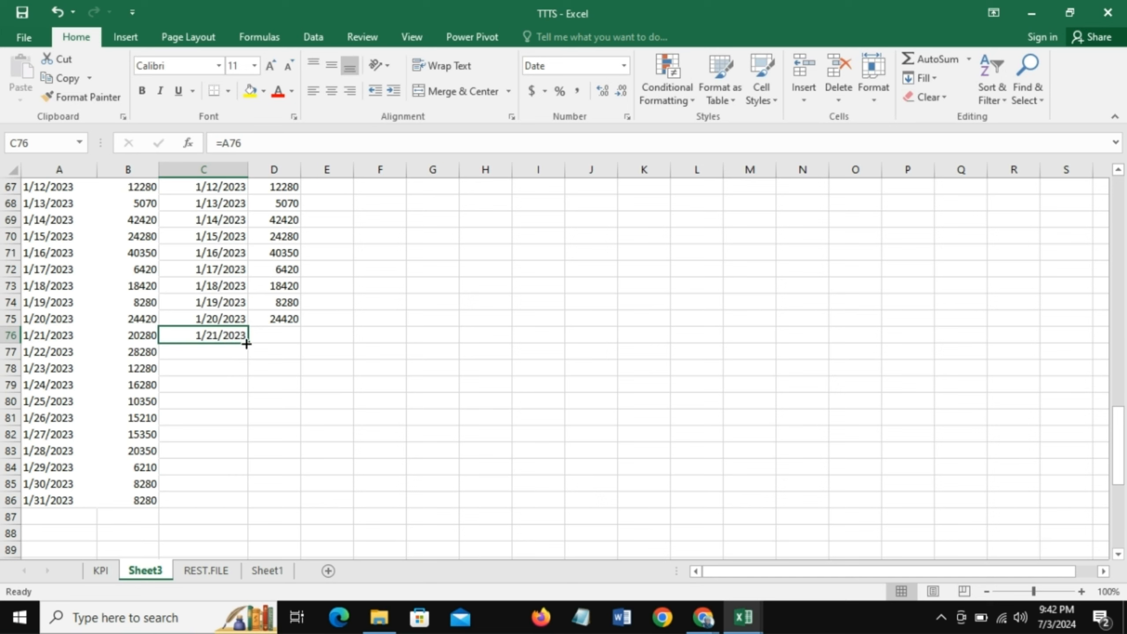
pyautogui.moveTo(248, 342); pyautogui.dragTo(284, 509)
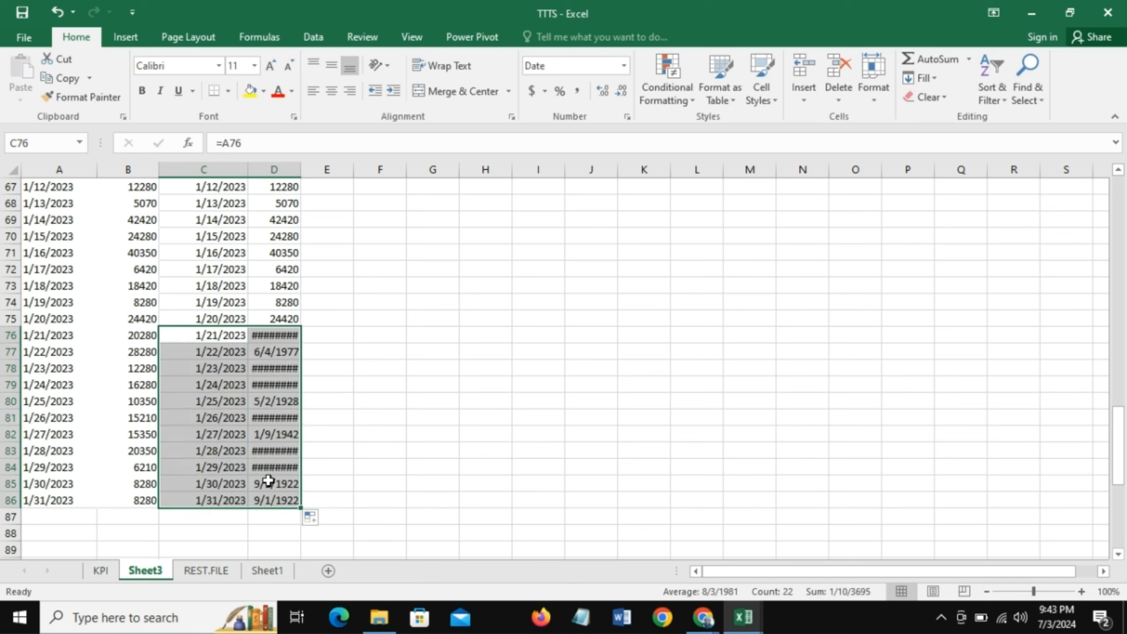
# - Auto-fit column D and set the number format of the linked totals in D76:D86 to General
pyautogui.click(289, 334)
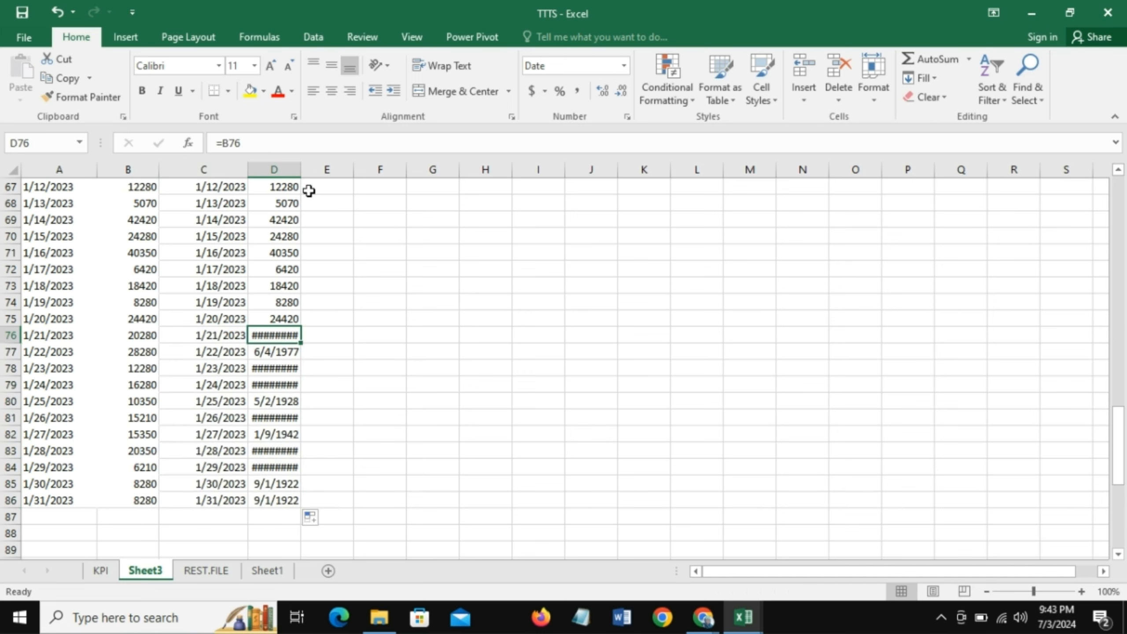
pyautogui.doubleClick(300, 169)
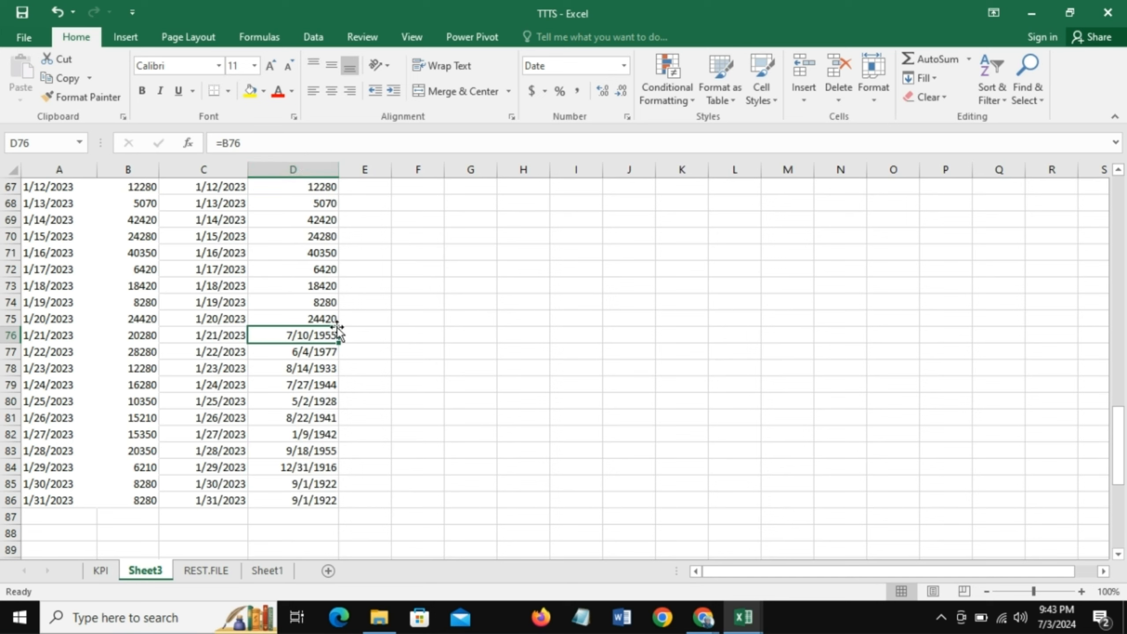
pyautogui.moveTo(274, 334); pyautogui.dragTo(297, 500)
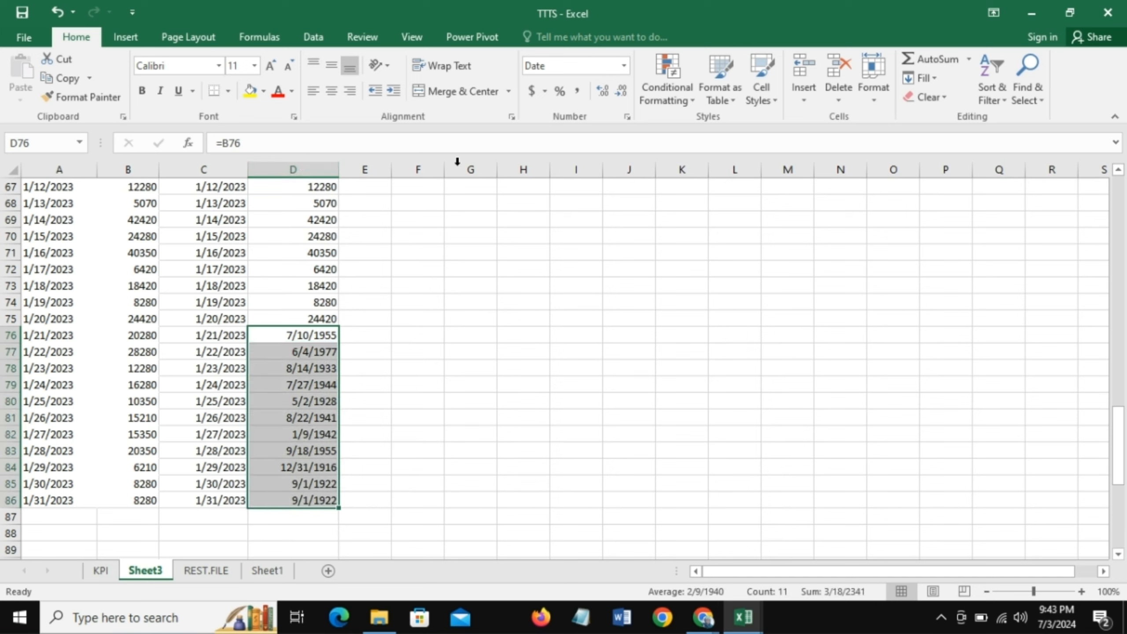
pyautogui.click(625, 66)
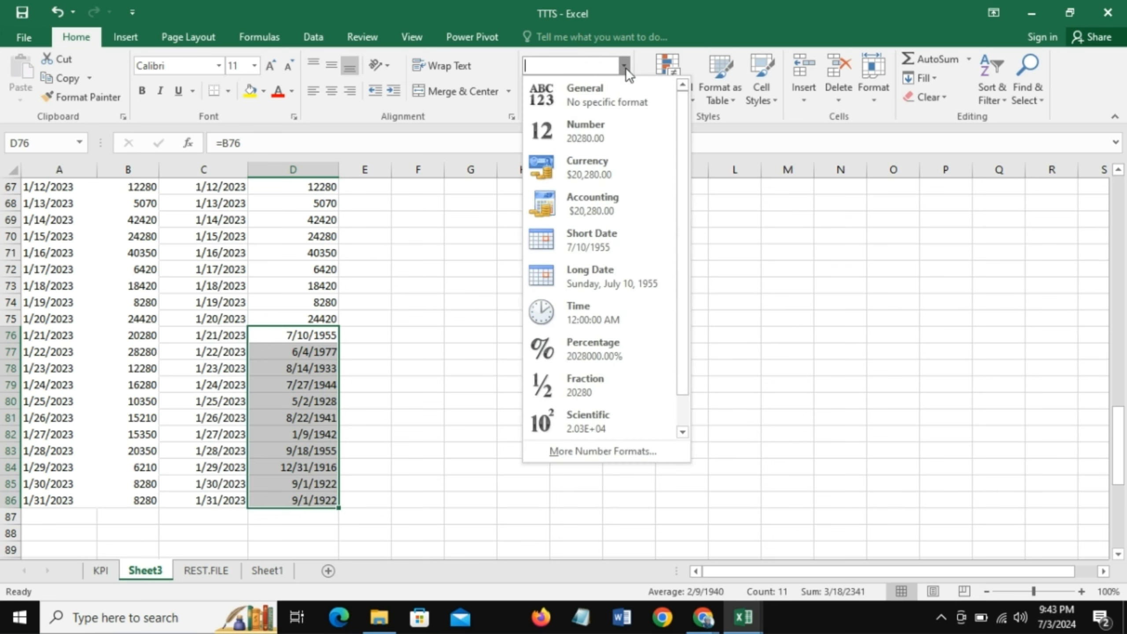
pyautogui.click(606, 92)
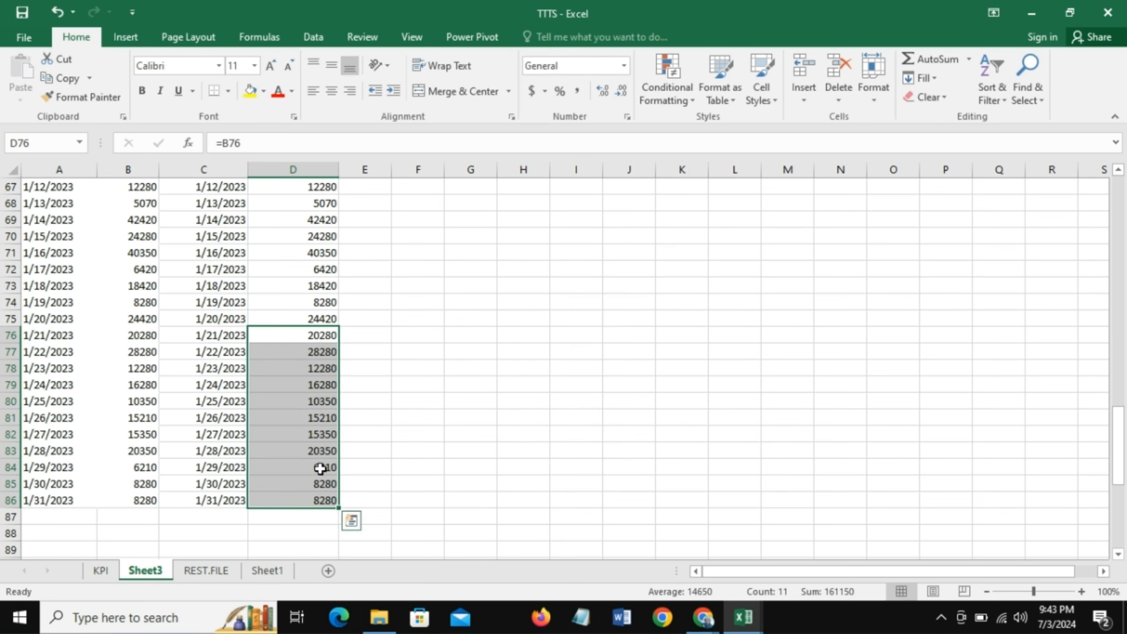
pyautogui.click(396, 452)
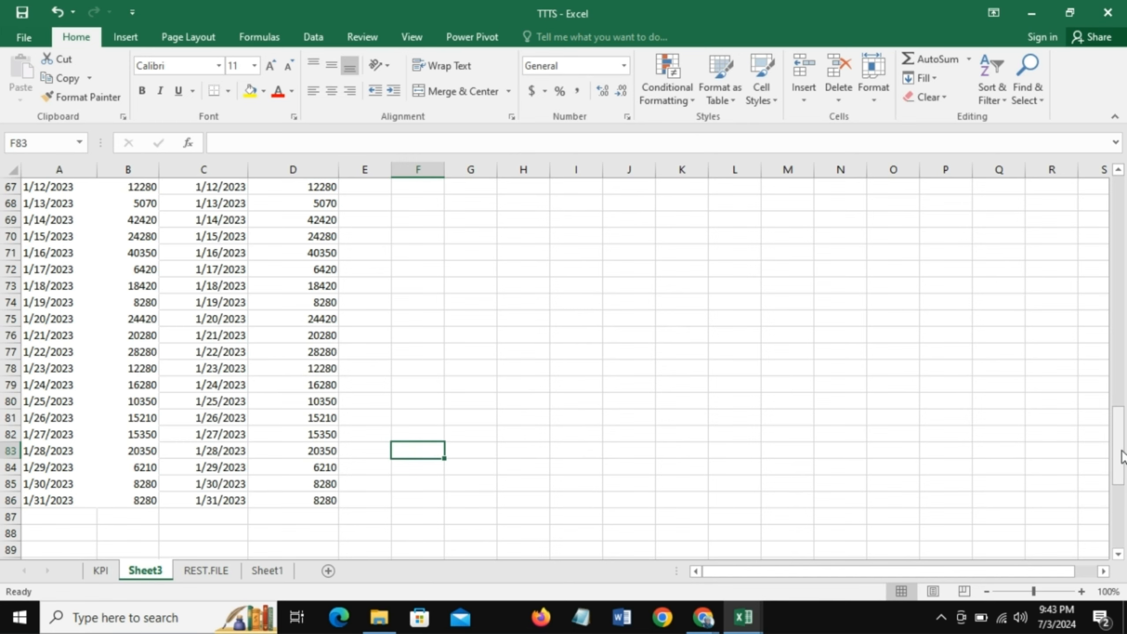
# - Insert a 2-D line chart from the linked daily range C56:D86 and position it beside the data at about F69:N84
pyautogui.moveTo(1119, 445); pyautogui.dragTo(1125, 404)
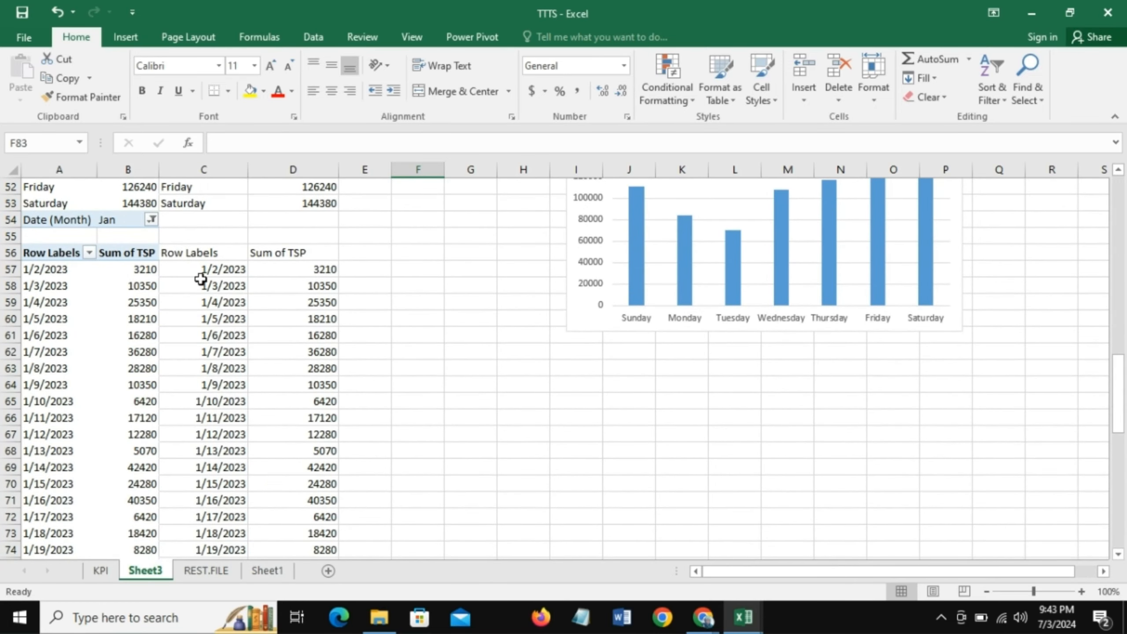
pyautogui.moveTo(193, 271); pyautogui.dragTo(302, 297)
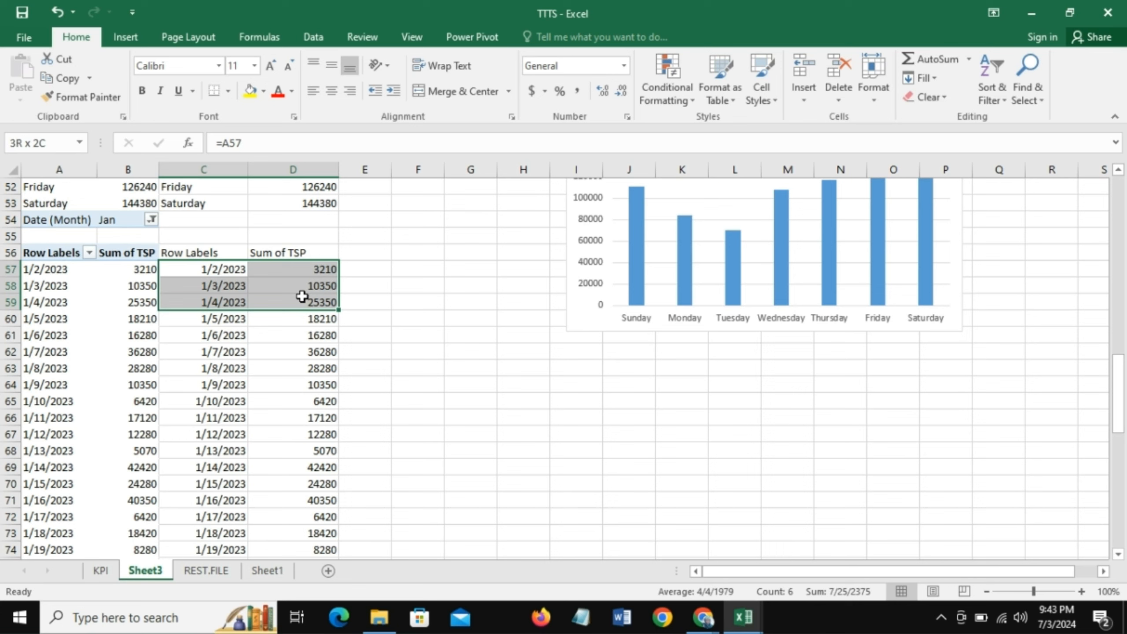
pyautogui.moveTo(195, 253); pyautogui.dragTo(300, 534)
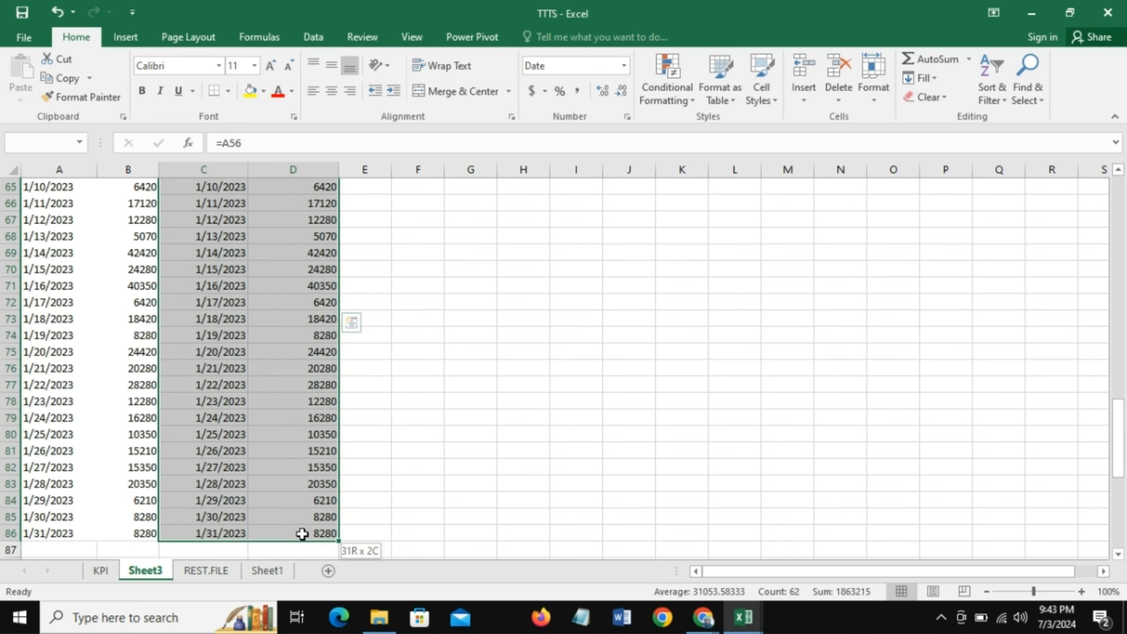
pyautogui.click(125, 37)
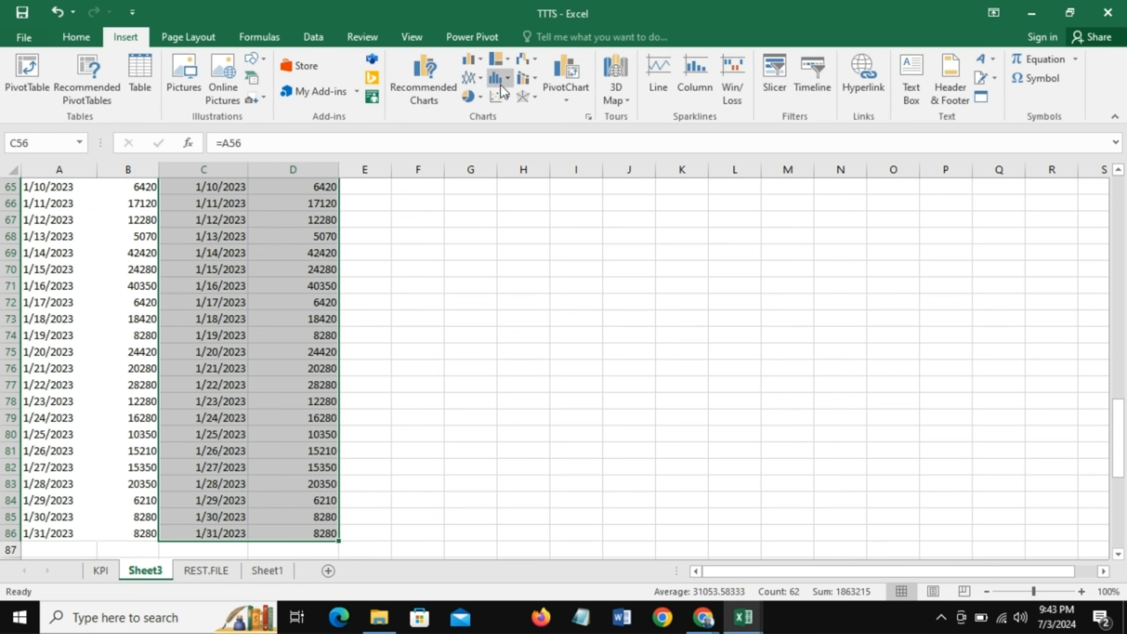
pyautogui.click(476, 82)
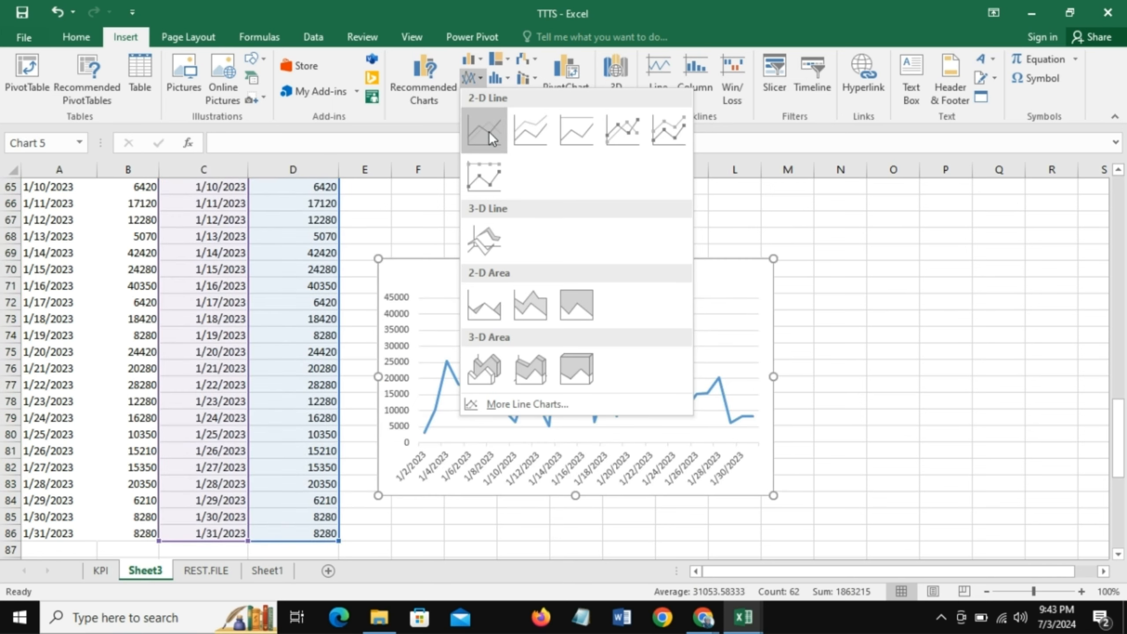
pyautogui.click(489, 131)
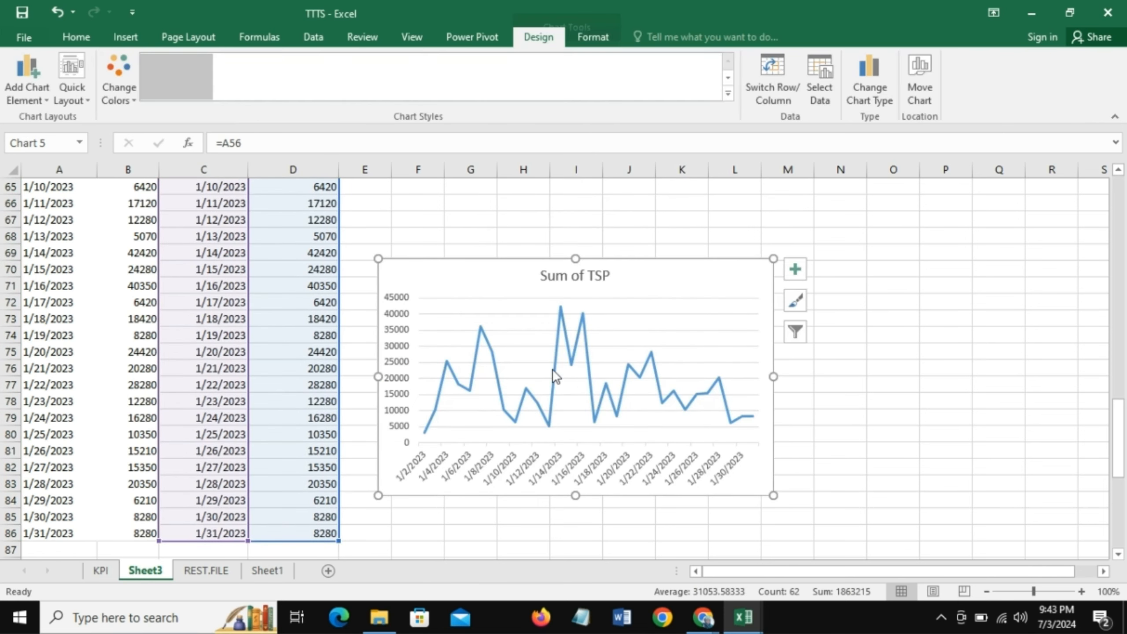
pyautogui.moveTo(506, 264); pyautogui.dragTo(555, 243)
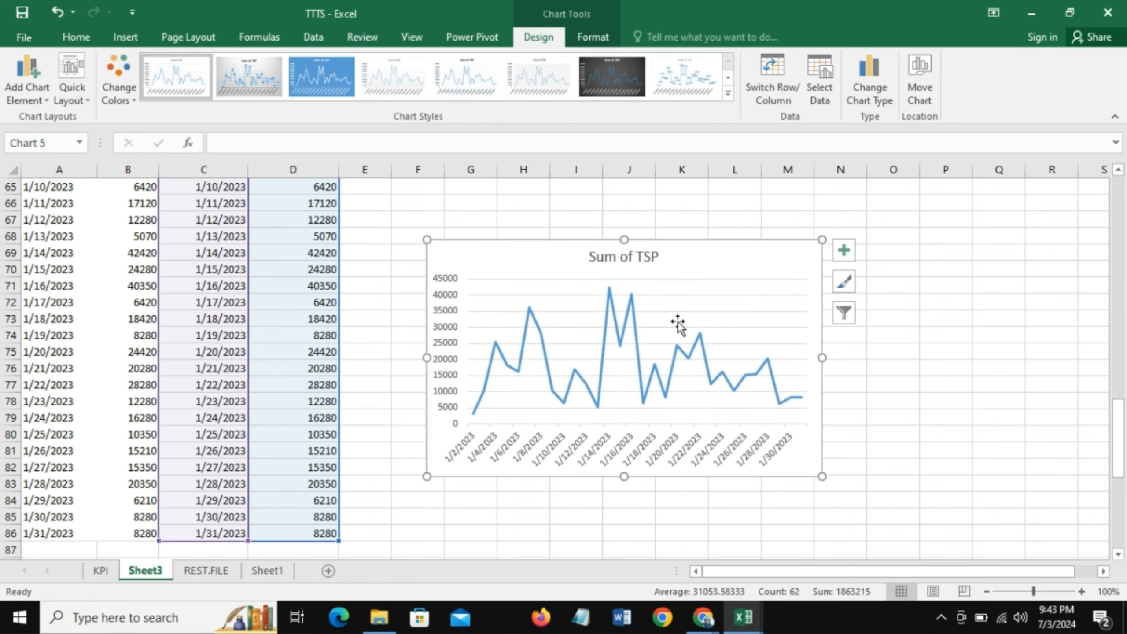
pyautogui.click(365, 419)
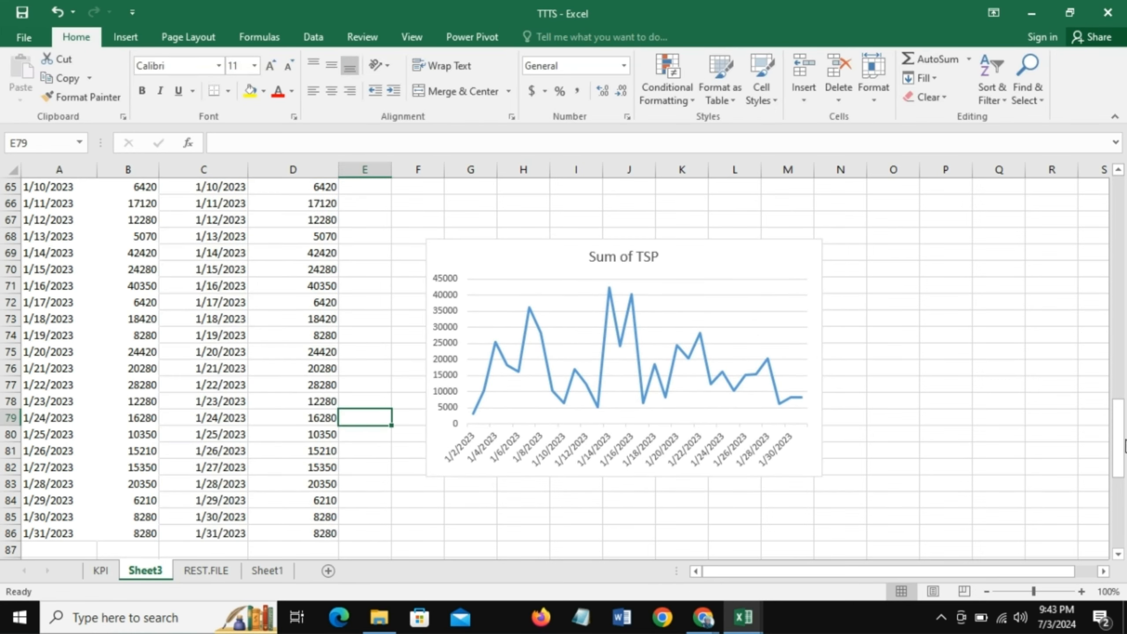
# - Replace the title of the monthly TCP and TSP bar chart with "COGS vs Revenue Per Month"
pyautogui.moveTo(1123, 448)
pyautogui.mouseDown()
pyautogui.moveTo(1125, 204)
pyautogui.moveTo(1125, 444)
pyautogui.mouseUp()
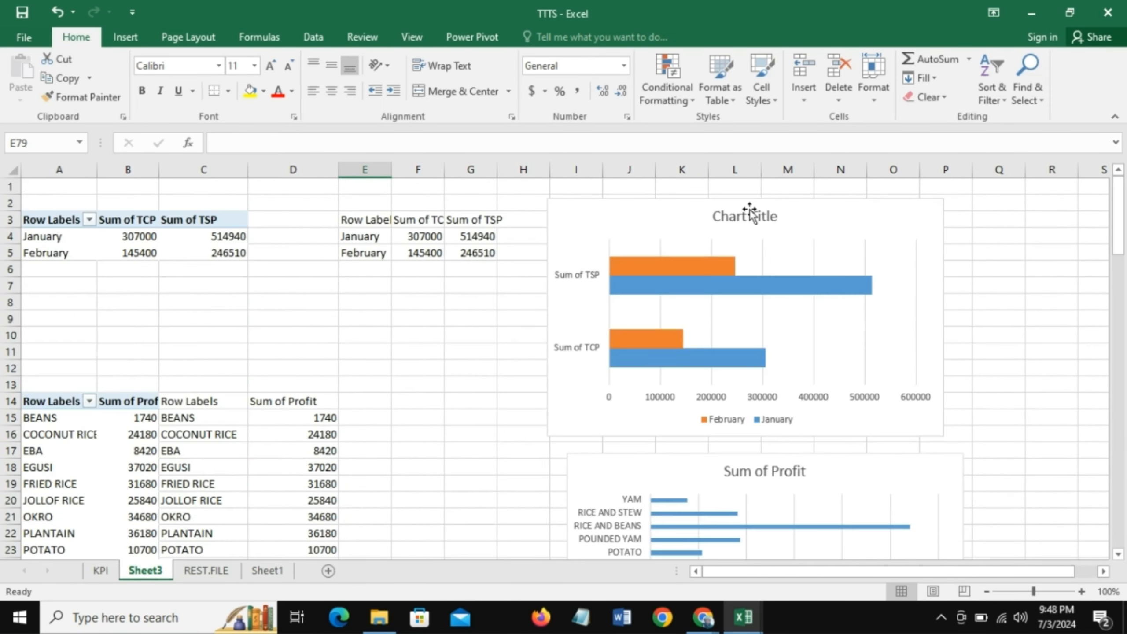
pyautogui.click(748, 216)
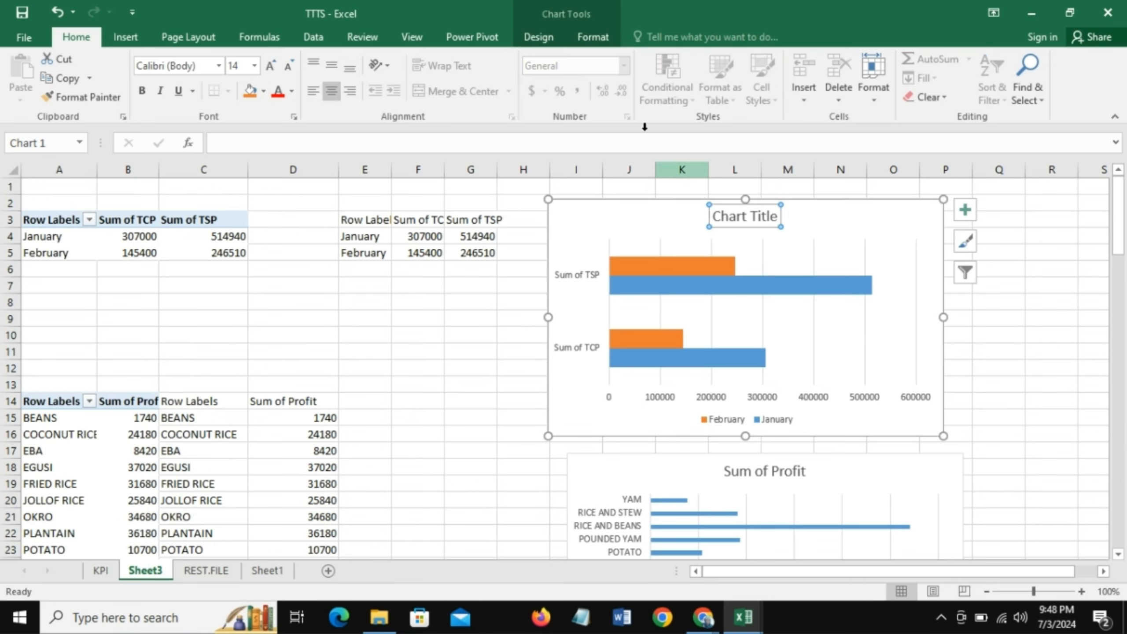
pyautogui.doubleClick(720, 216)
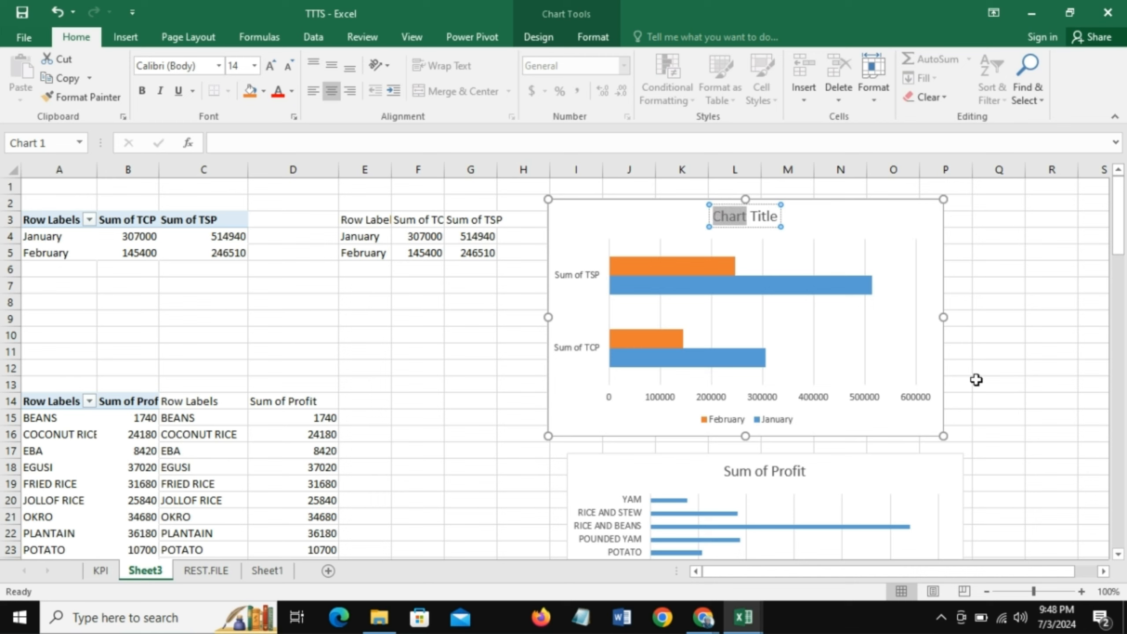
pyautogui.write('C')
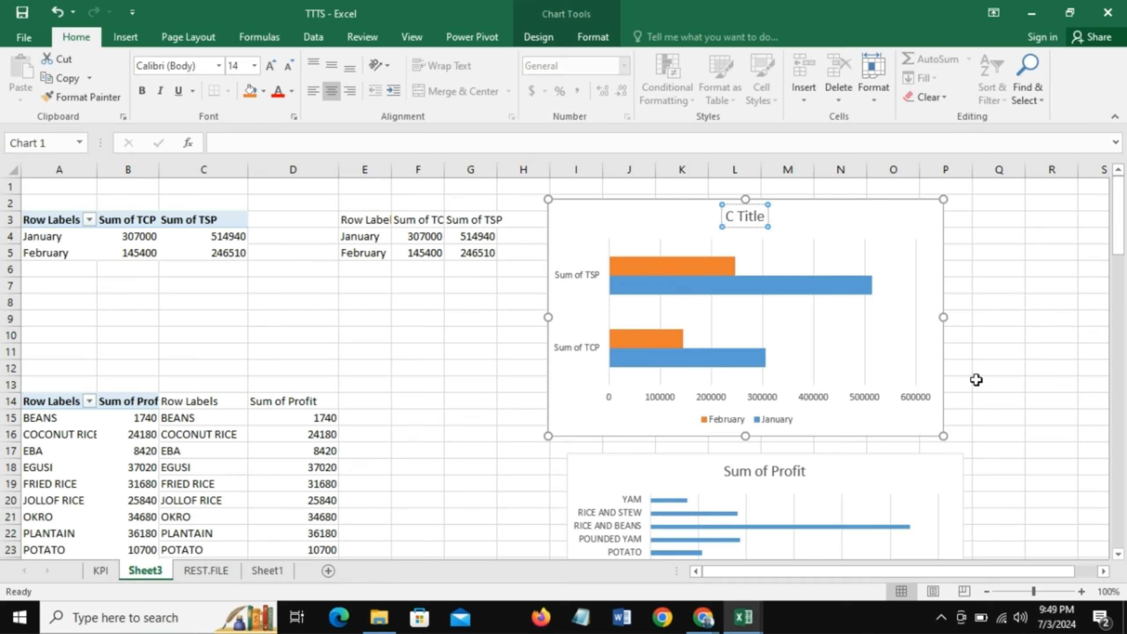
pyautogui.write('OGS')
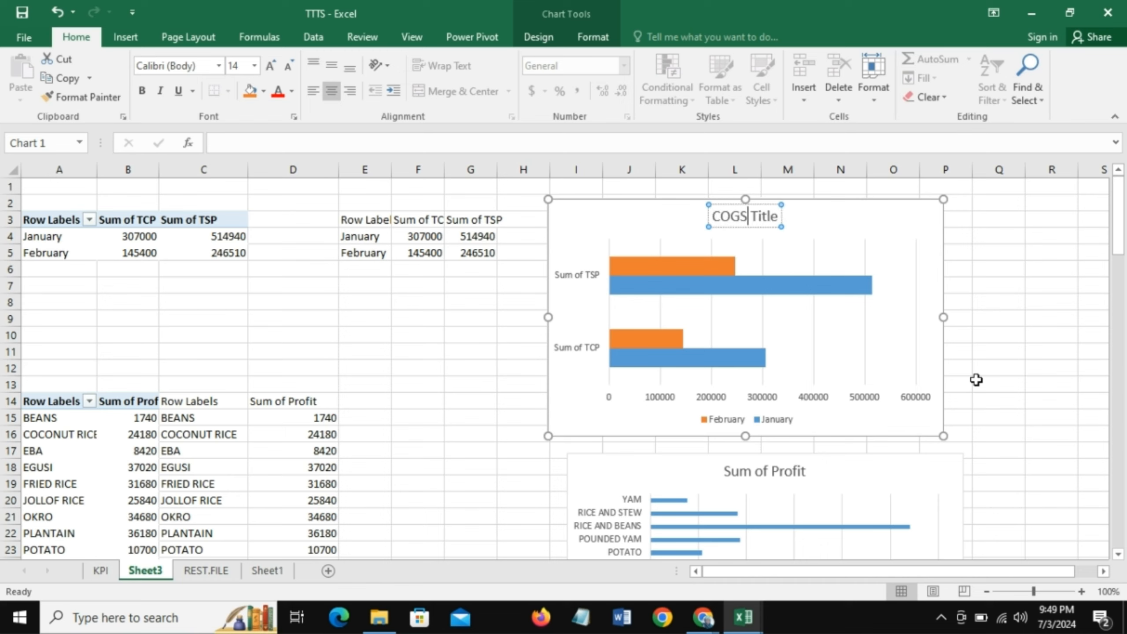
pyautogui.write(' vs Reve')
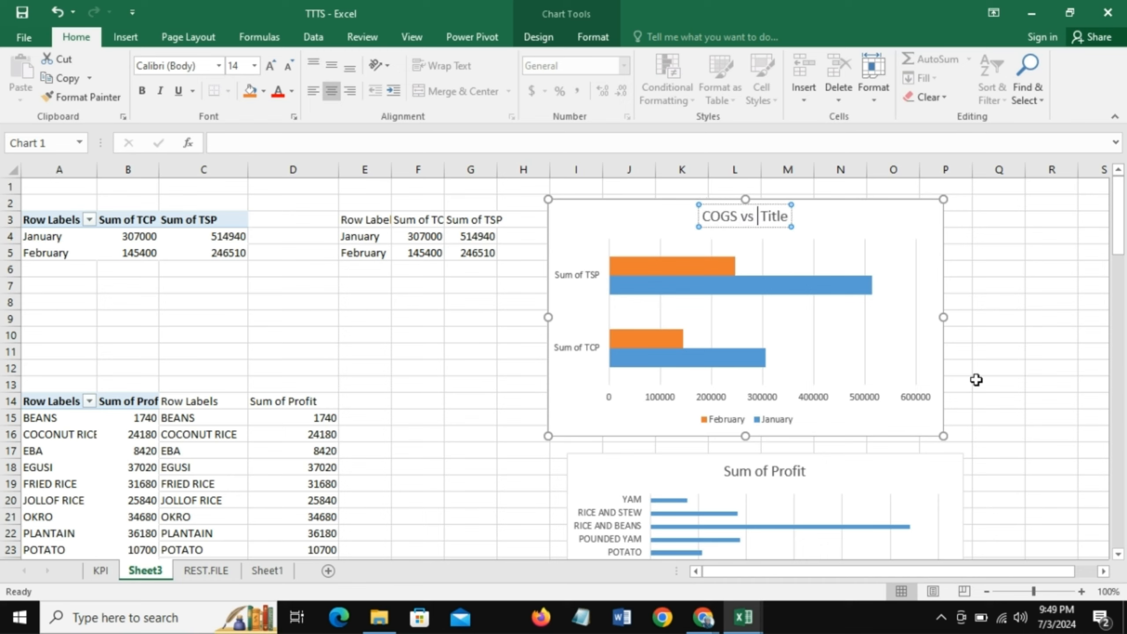
pyautogui.write('nue')
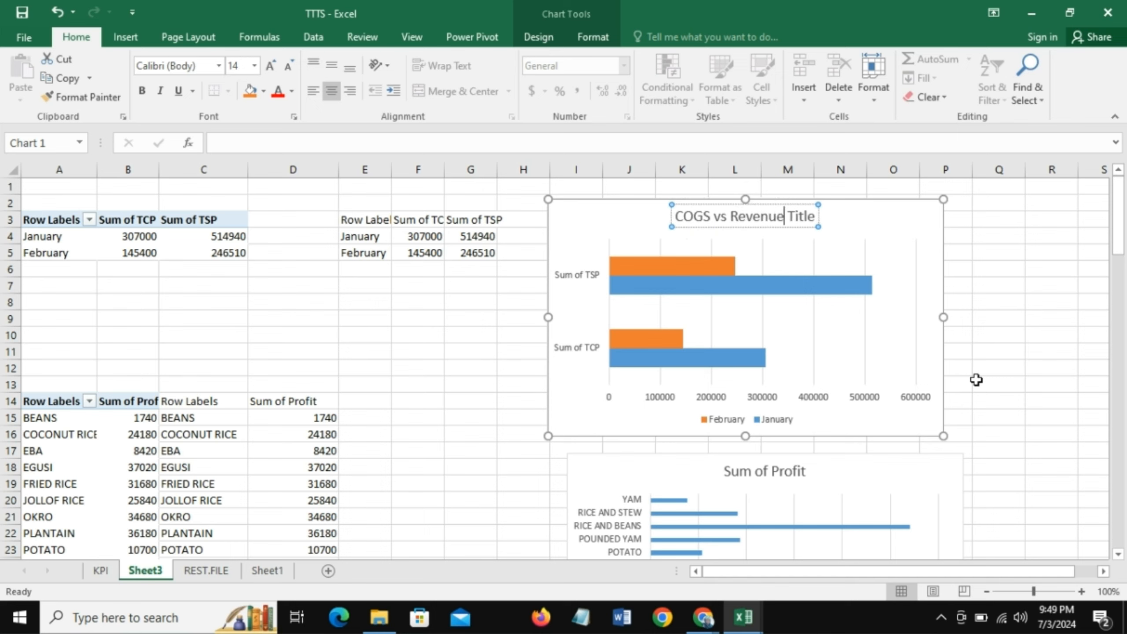
pyautogui.write(' Per')
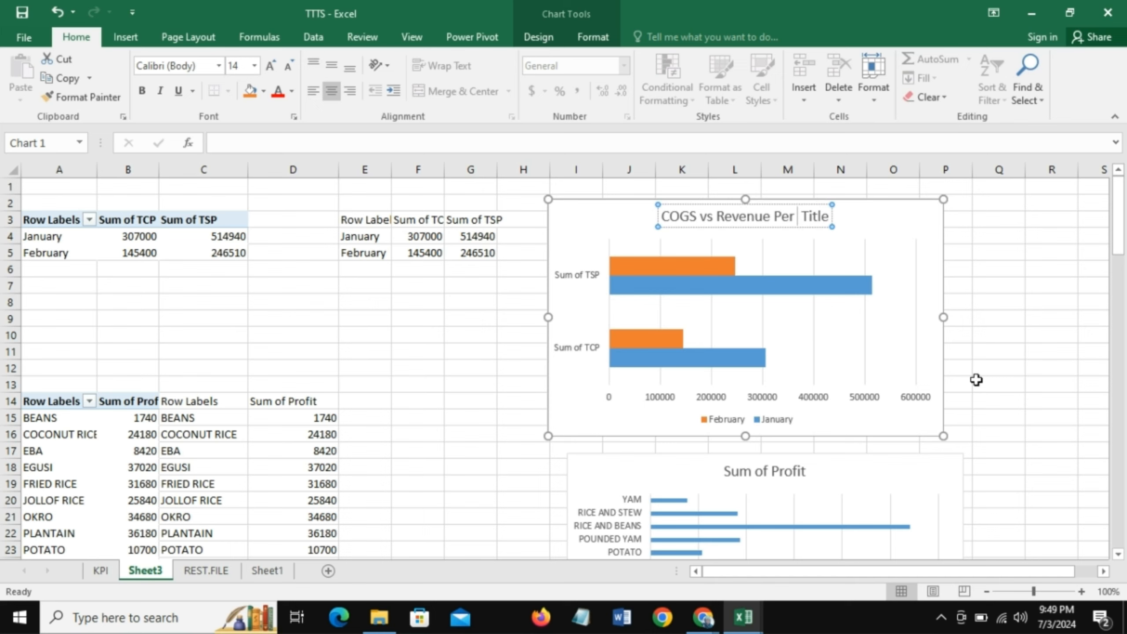
pyautogui.write('Month')
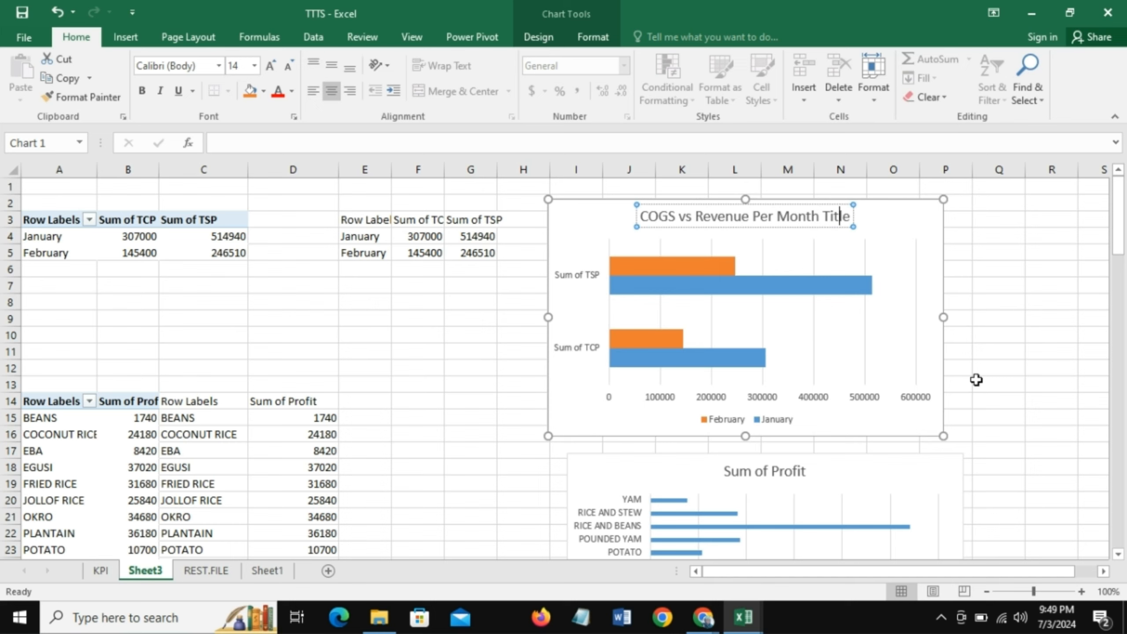
pyautogui.press('BackSpace')
pyautogui.press('BackSpace')
pyautogui.press('BackSpace')
pyautogui.press('BackSpace')
pyautogui.press('BackSpace')
pyautogui.press('BackSpace')
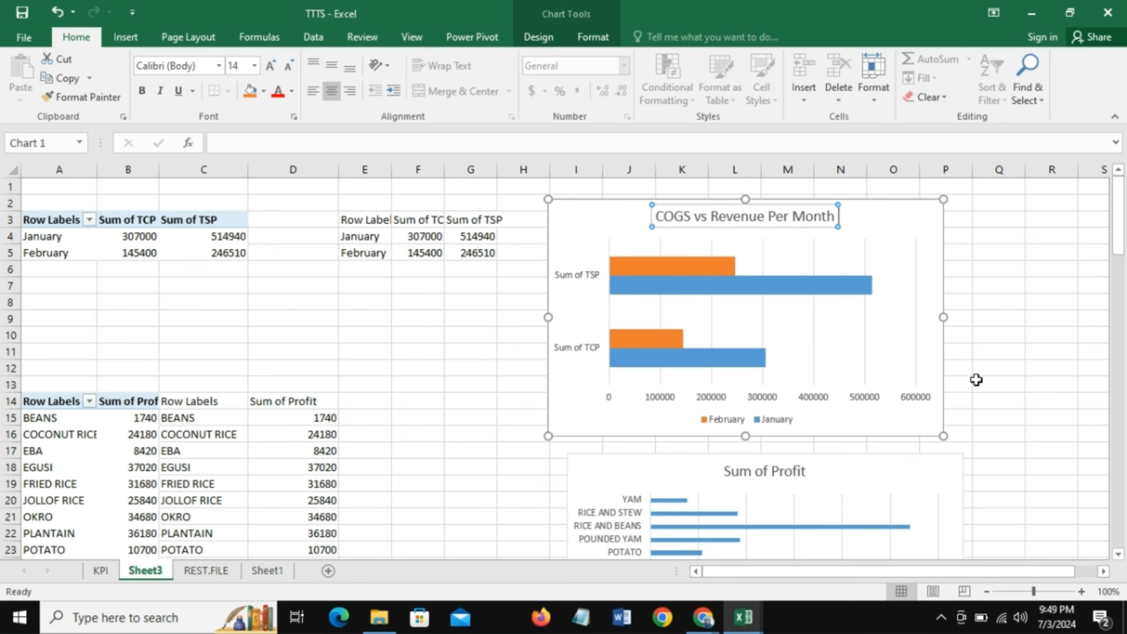
pyautogui.click(871, 222)
# - Move the monthly bar chart's title to the chart's upper-left corner and remove the chart's gridlines
pyautogui.click(780, 219)
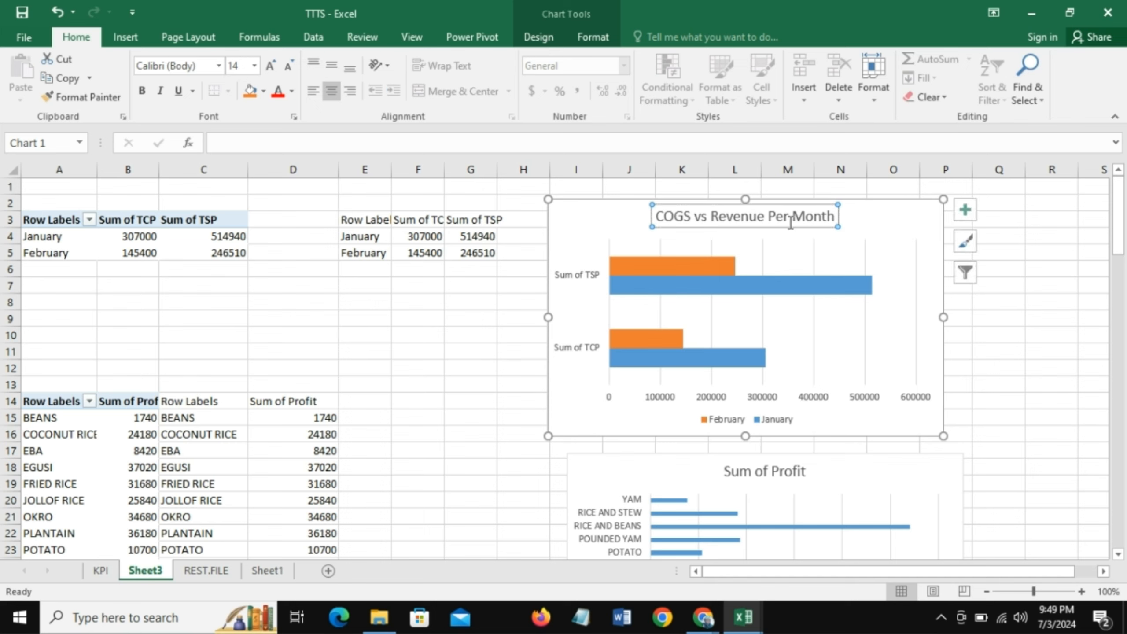
pyautogui.moveTo(790, 229); pyautogui.dragTo(670, 223)
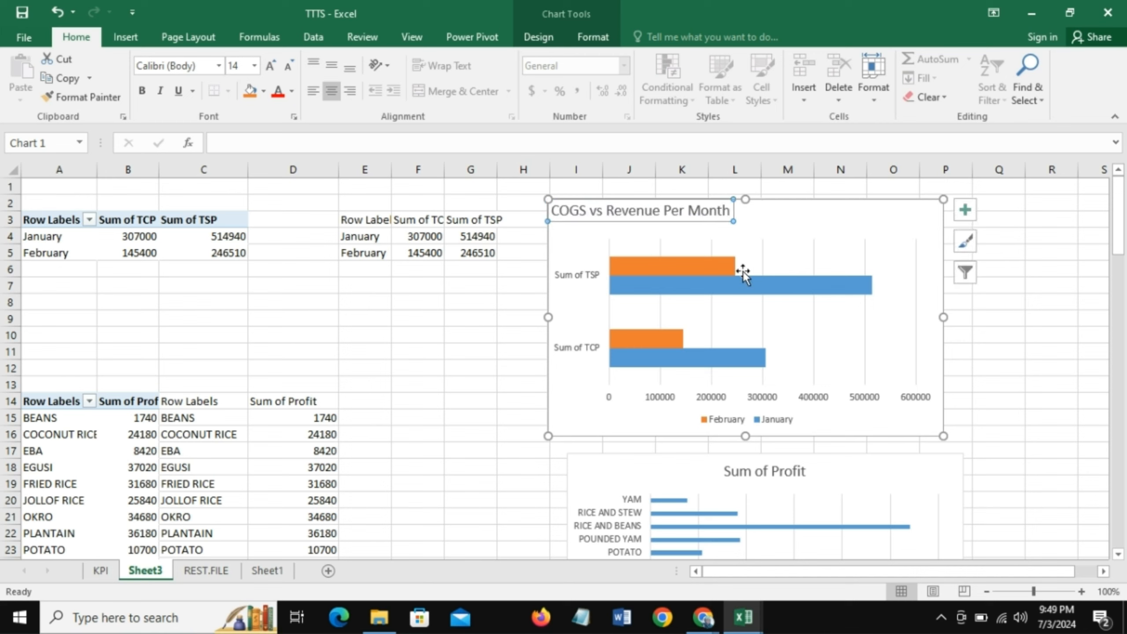
pyautogui.click(968, 212)
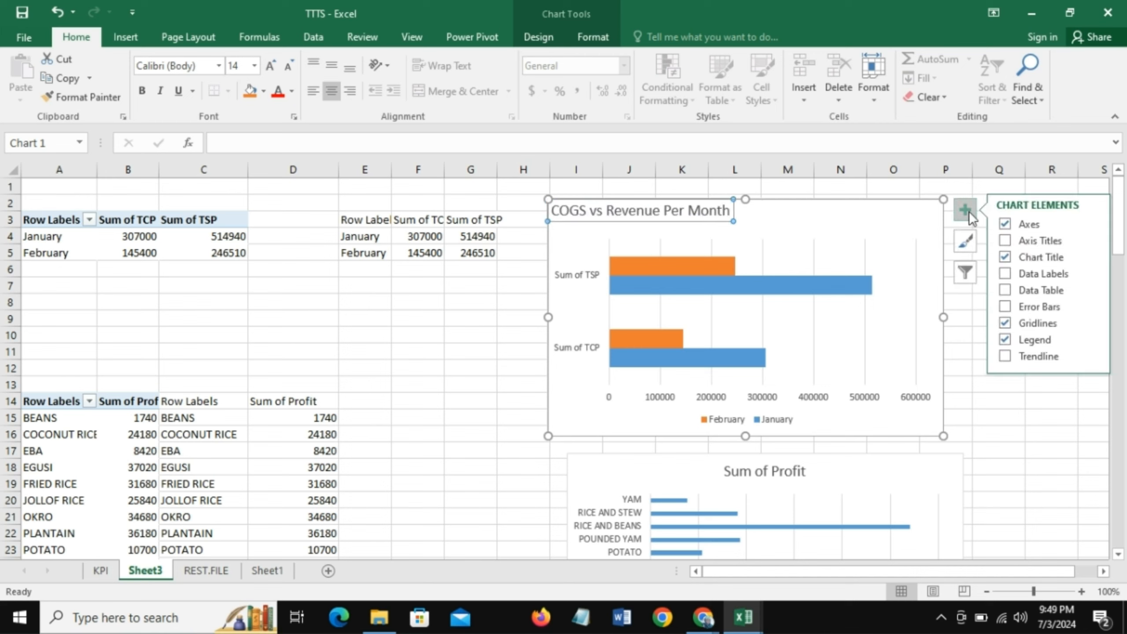
pyautogui.click(1005, 323)
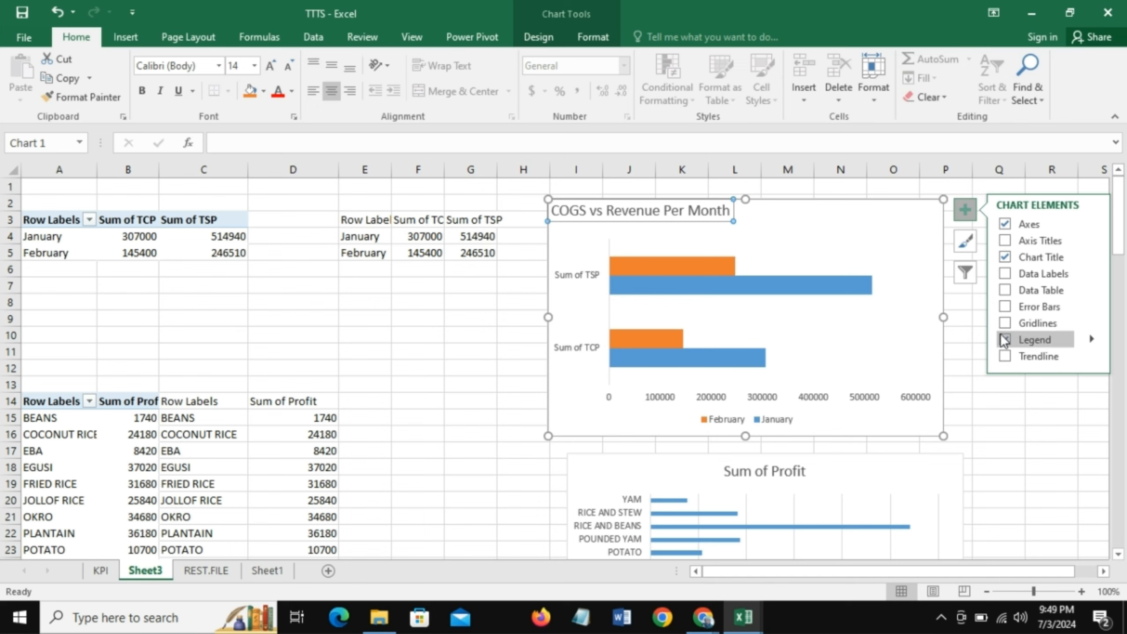
# - Hide the primary horizontal axis of the monthly COGS vs Revenue bar chart and add data labels to its bars
pyautogui.click(1092, 224)
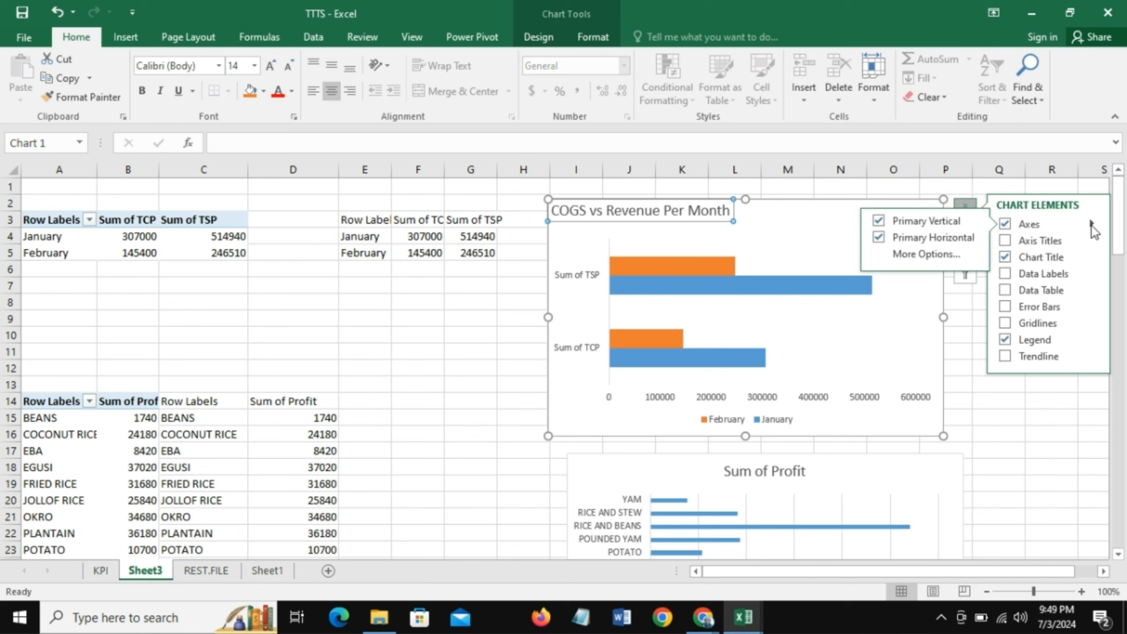
pyautogui.click(881, 240)
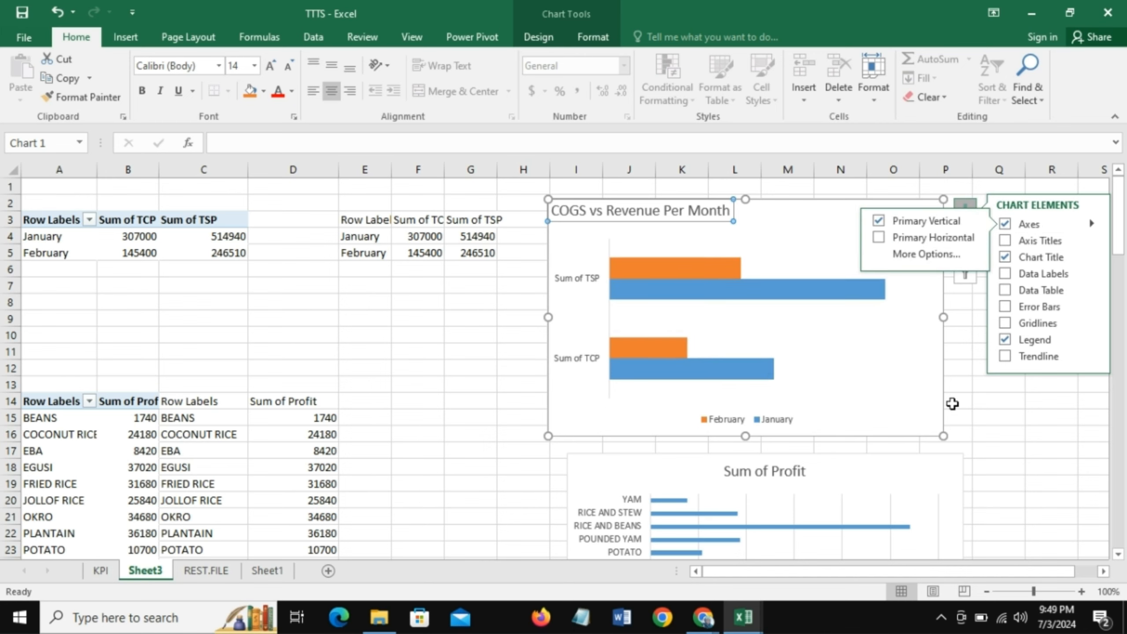
pyautogui.click(1006, 274)
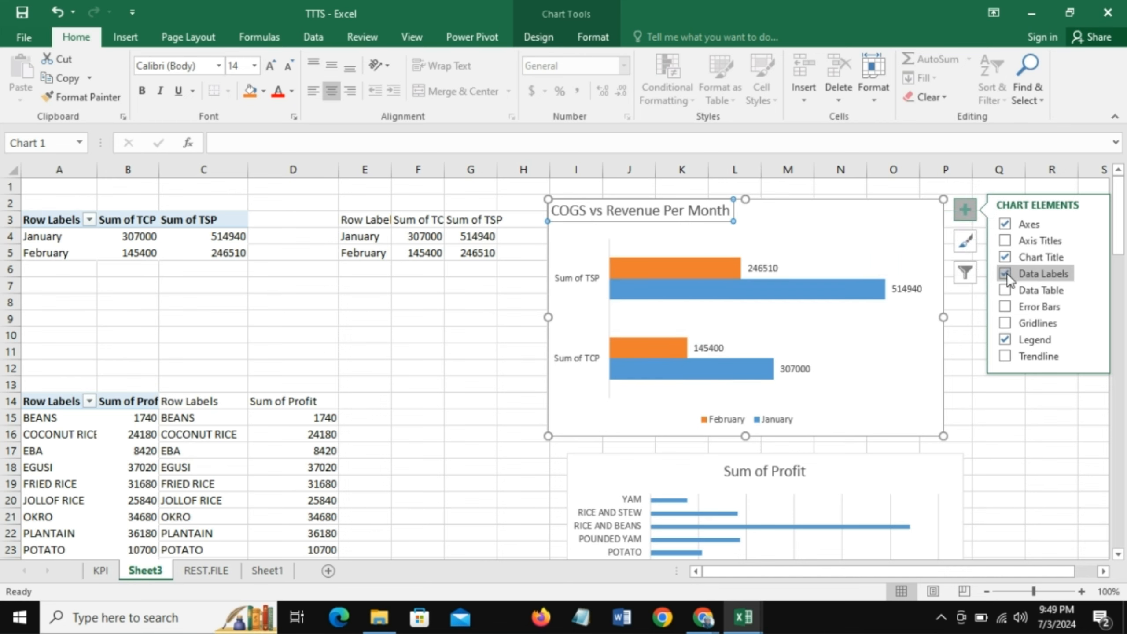
pyautogui.click(477, 366)
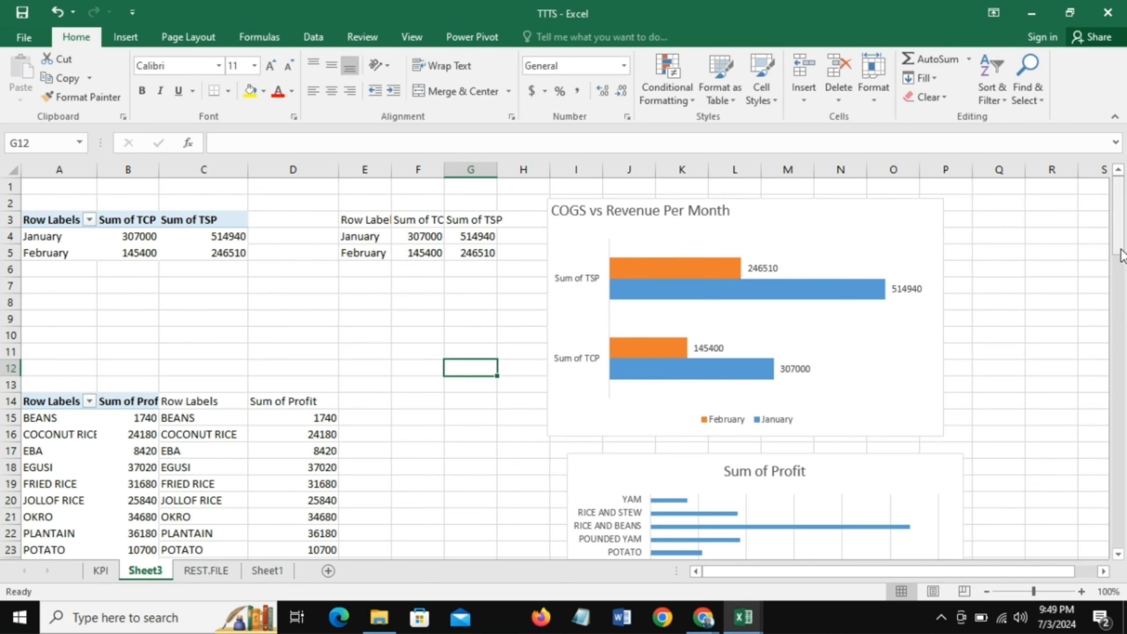
# - Apply the comma number style to the monthly PivotTable values in B4:C5 and auto-fit column B
pyautogui.moveTo(415, 236); pyautogui.dragTo(459, 252)
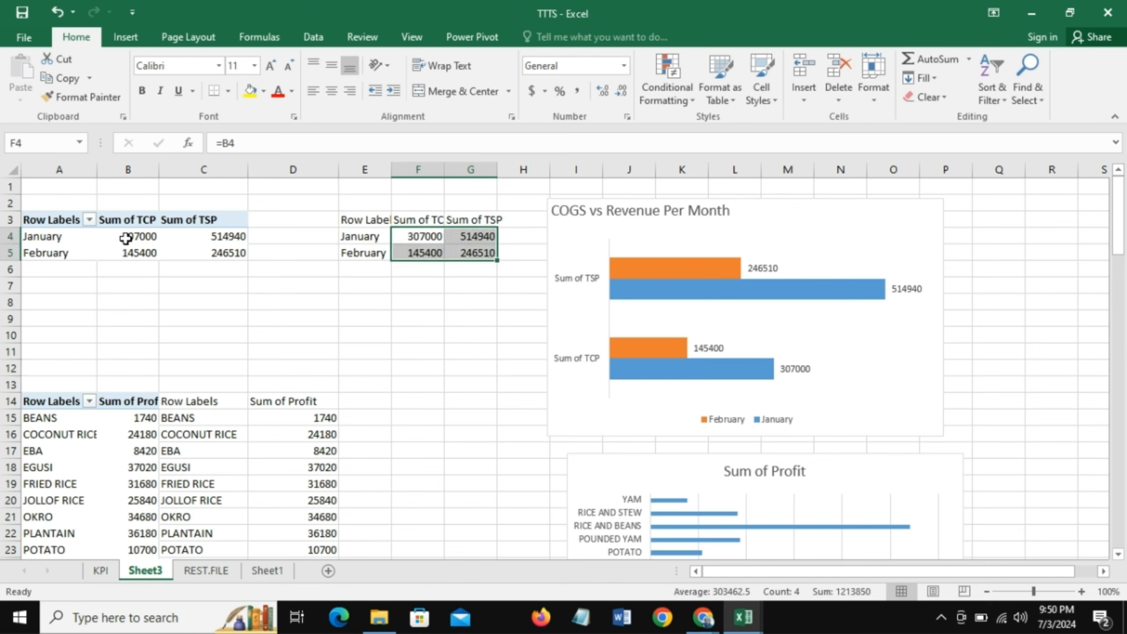
pyautogui.moveTo(126, 236); pyautogui.dragTo(191, 249)
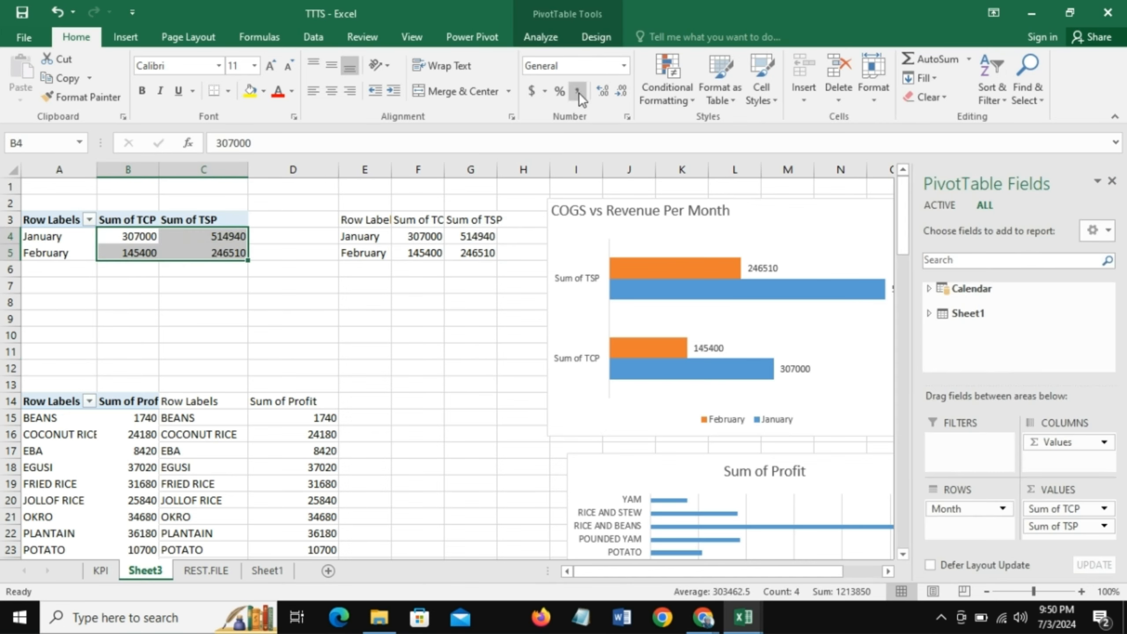
pyautogui.click(579, 92)
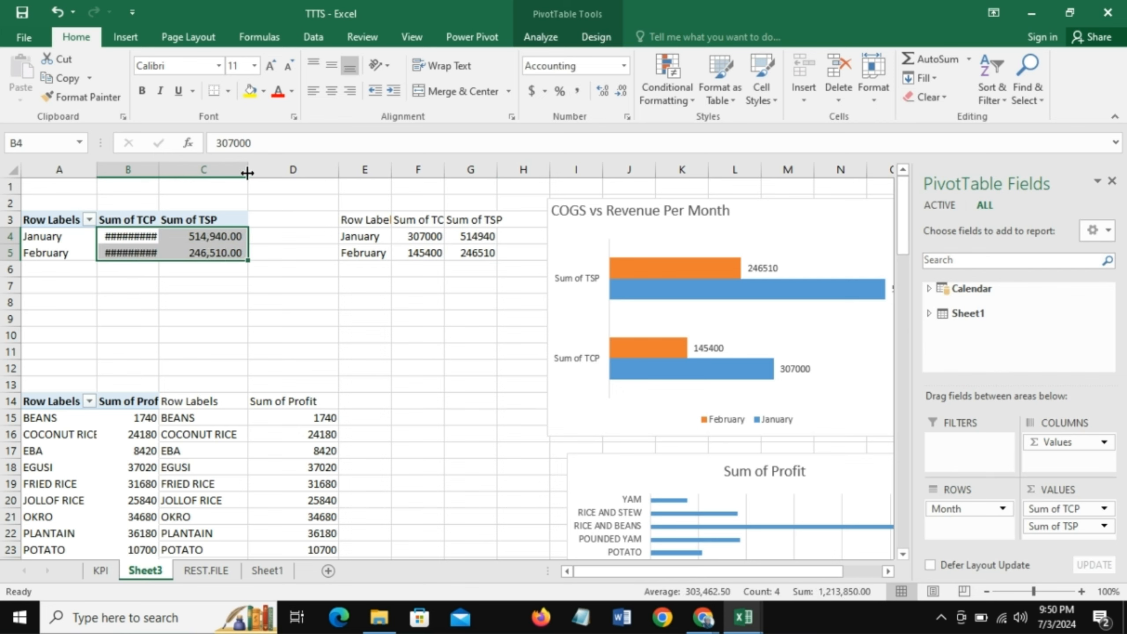
pyautogui.moveTo(248, 173); pyautogui.dragTo(249, 173)
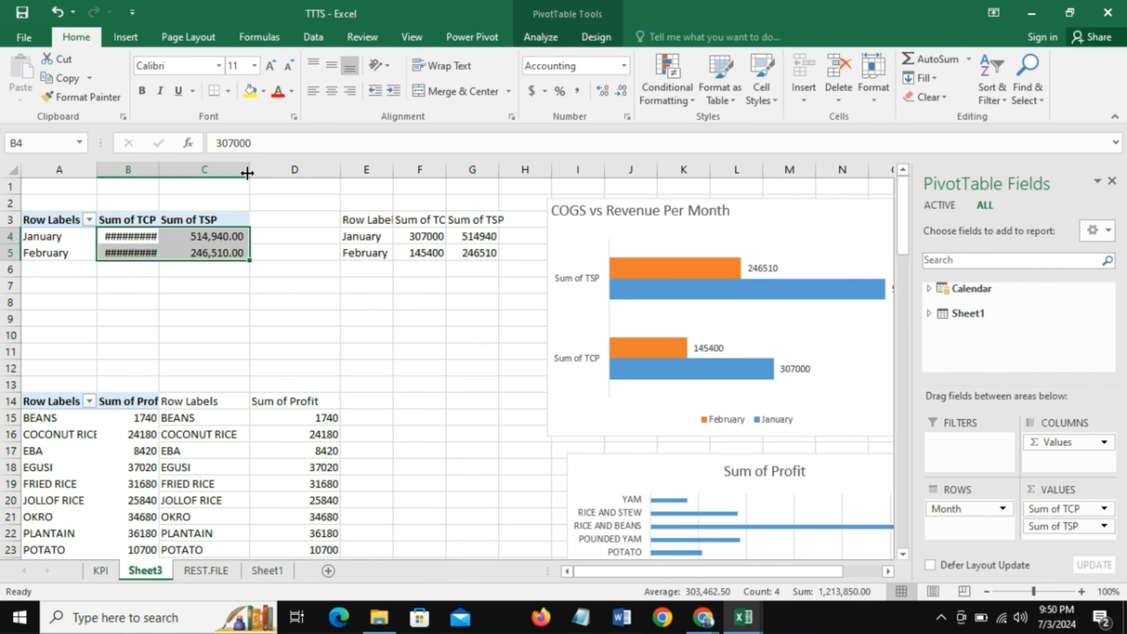
pyautogui.doubleClick(158, 170)
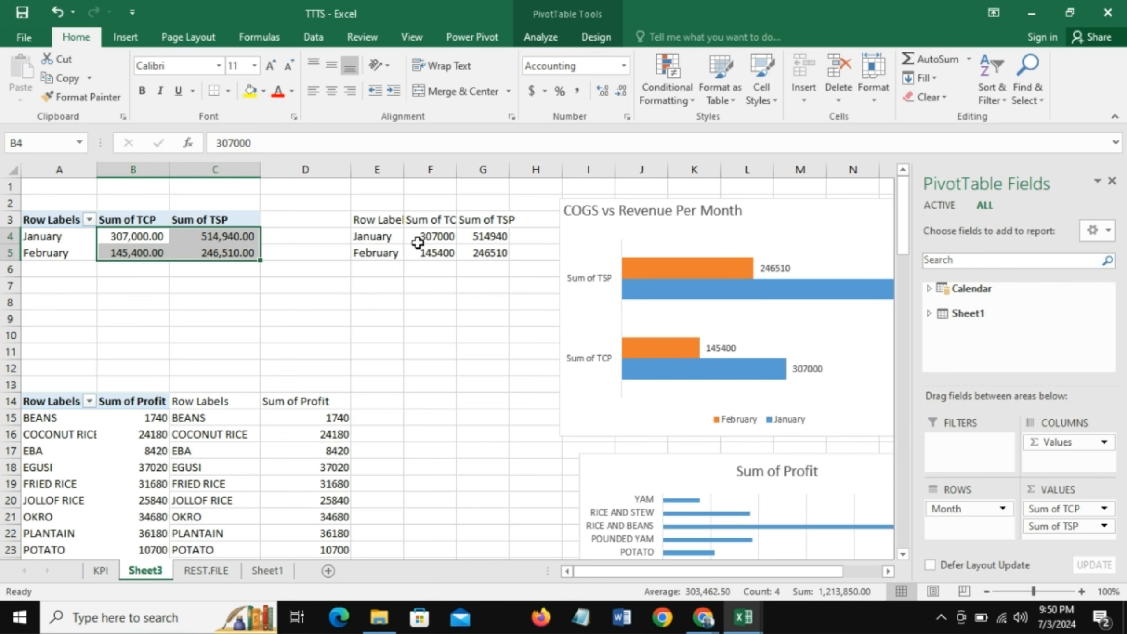
# - Apply the comma number style with no decimal places to the linked monthly values in F4:G5
pyautogui.moveTo(415, 238); pyautogui.dragTo(498, 254)
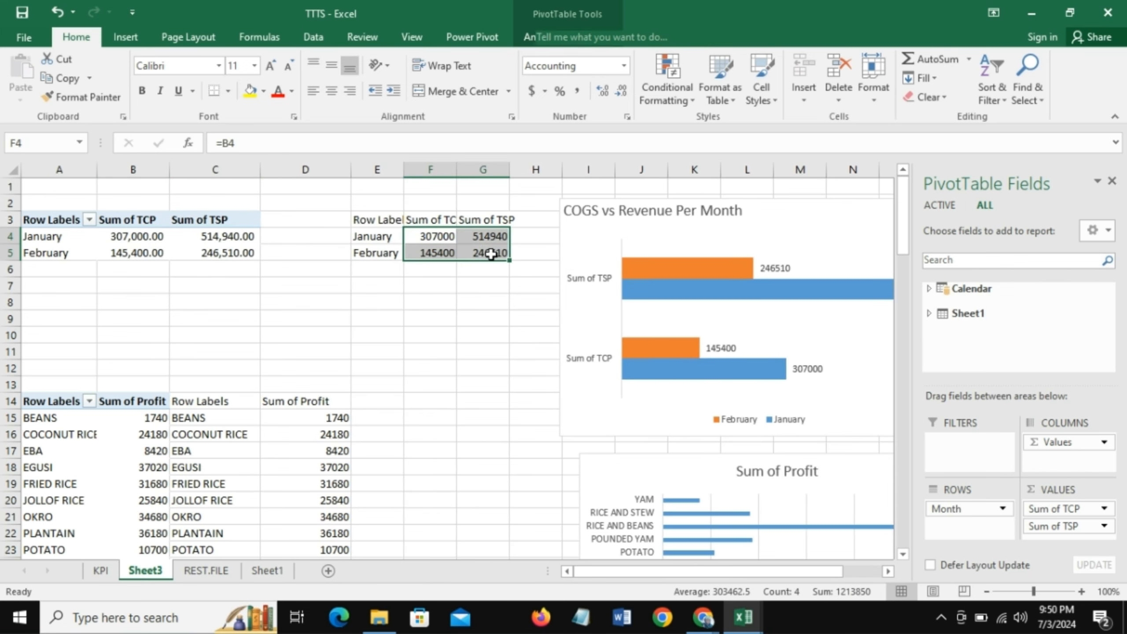
pyautogui.click(576, 92)
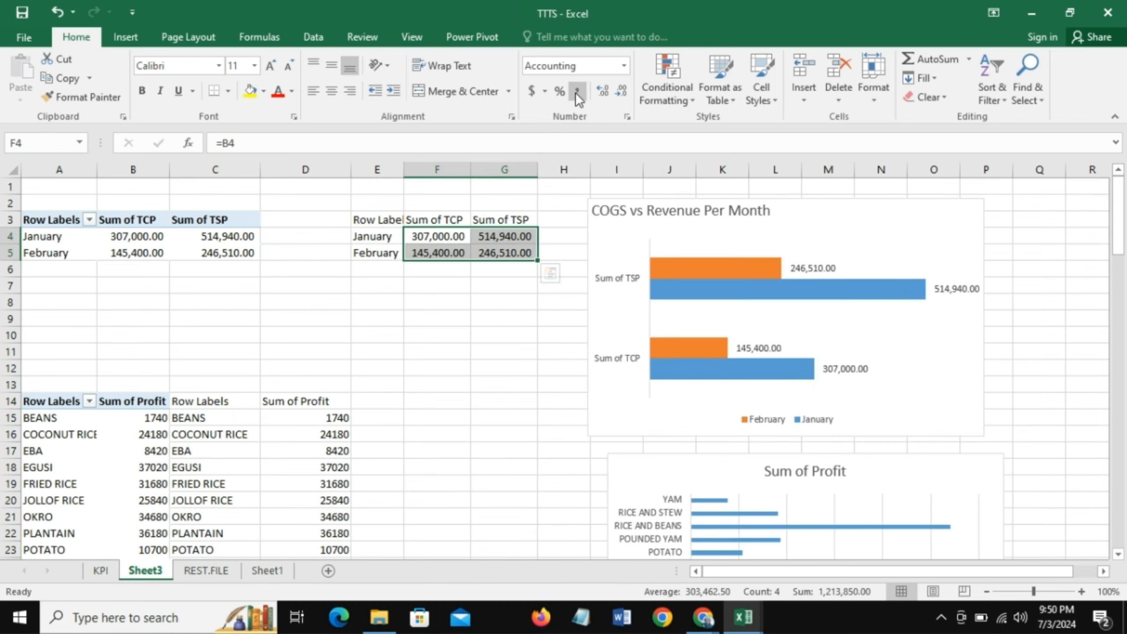
pyautogui.click(619, 92)
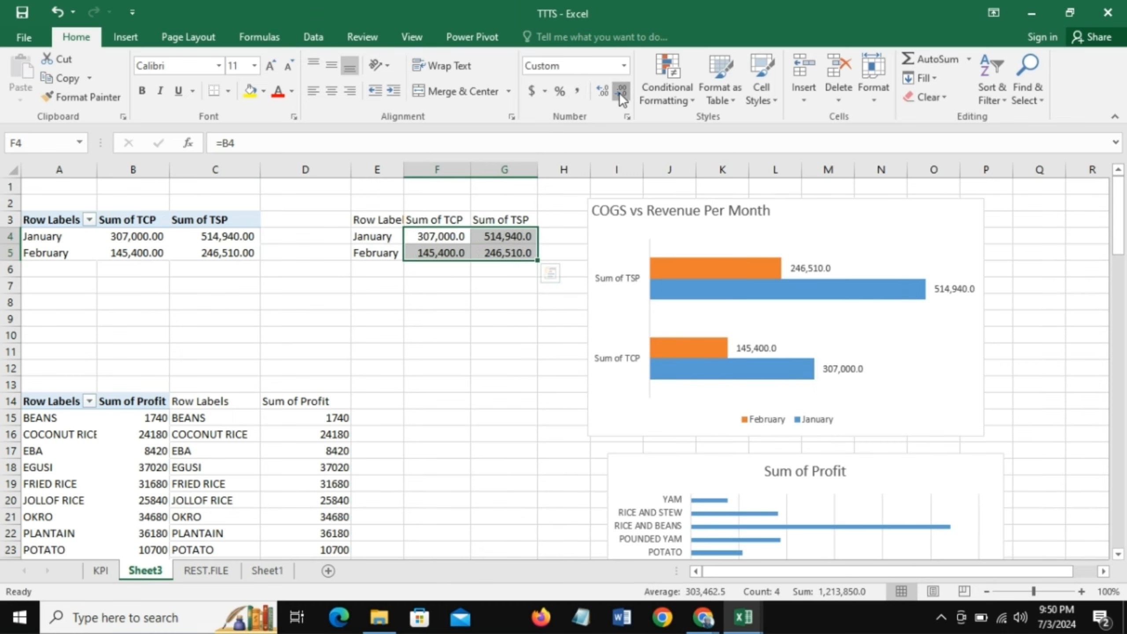
pyautogui.click(620, 92)
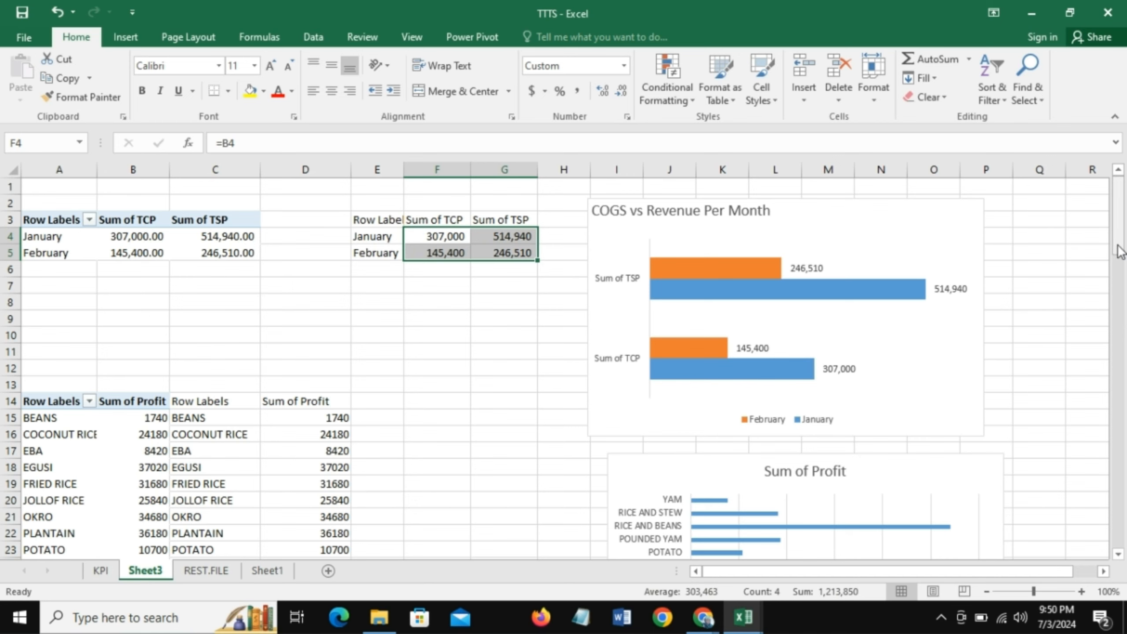
# - On the Sum of Profit bar chart, hide the primary horizontal axis, add data labels and remove the gridlines
pyautogui.moveTo(1122, 246); pyautogui.dragTo(1125, 294)
pyautogui.click(639, 235)
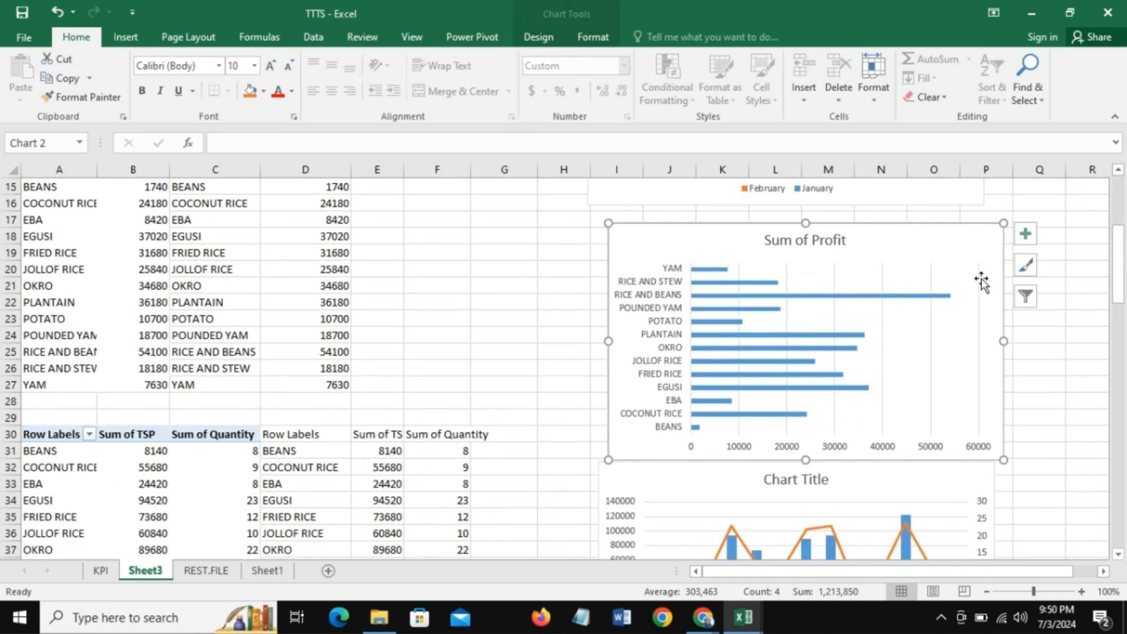
pyautogui.click(1026, 234)
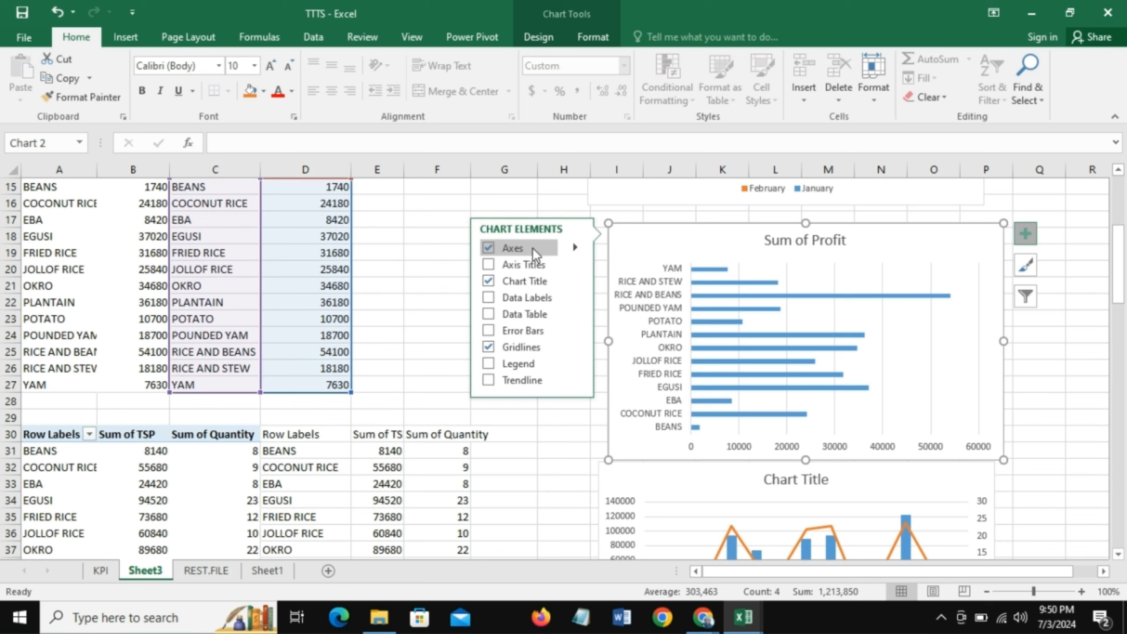
pyautogui.click(576, 249)
pyautogui.click(607, 263)
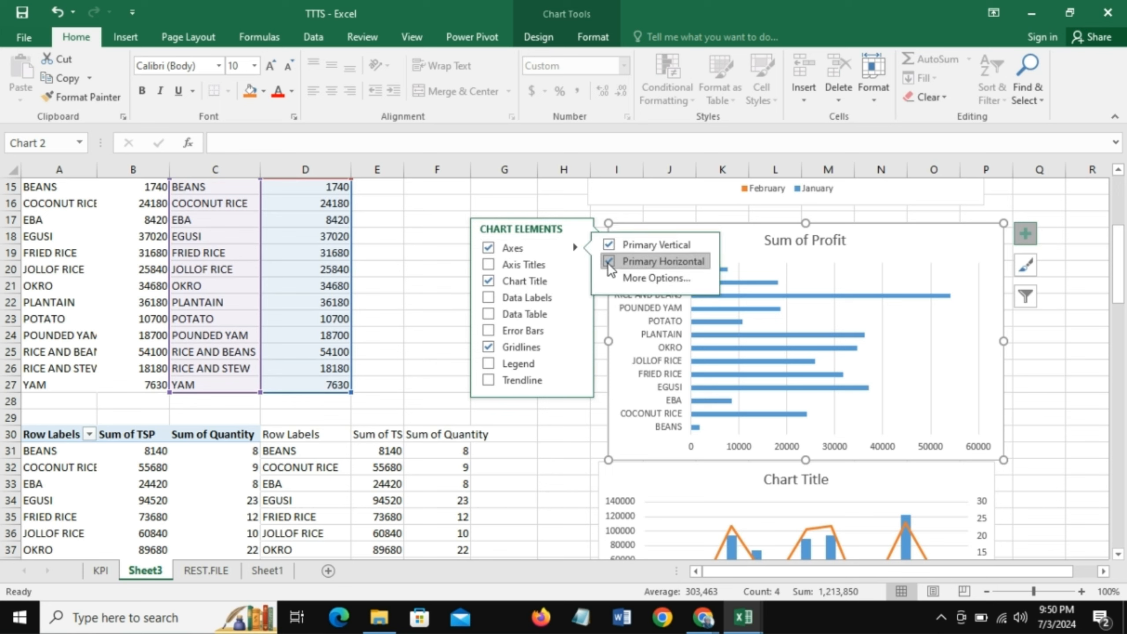
pyautogui.click(489, 297)
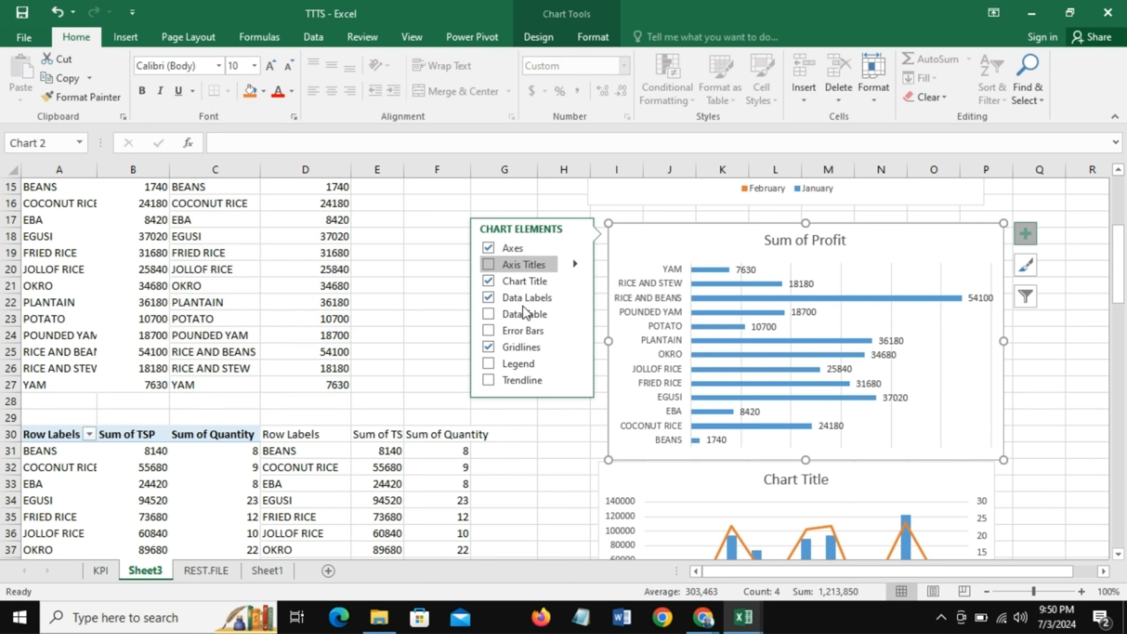
pyautogui.click(490, 347)
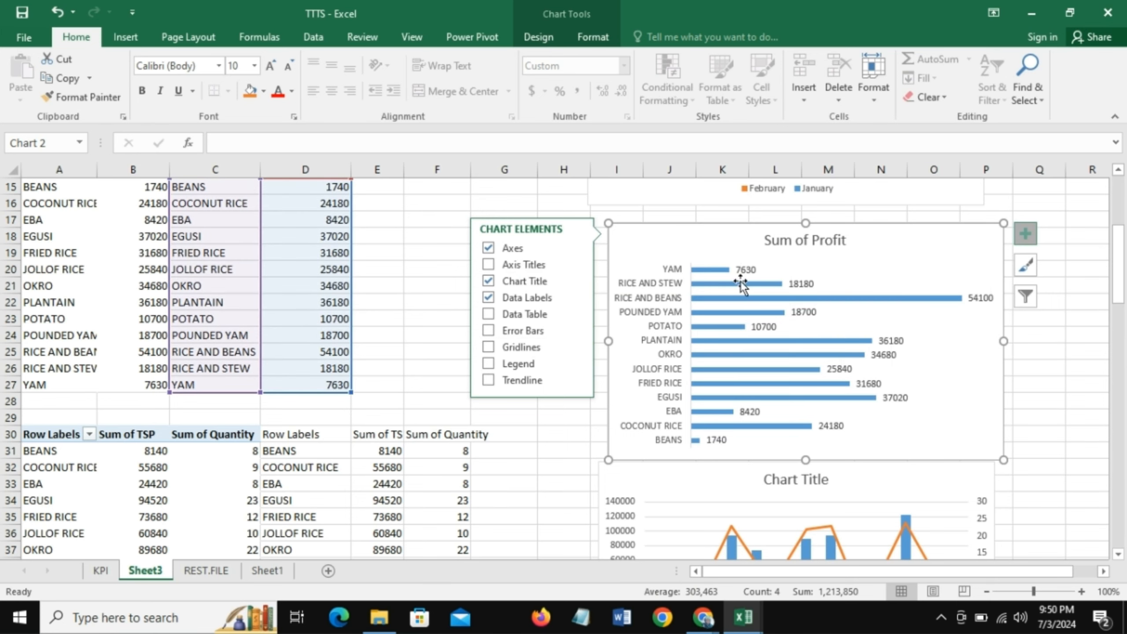
pyautogui.click(390, 247)
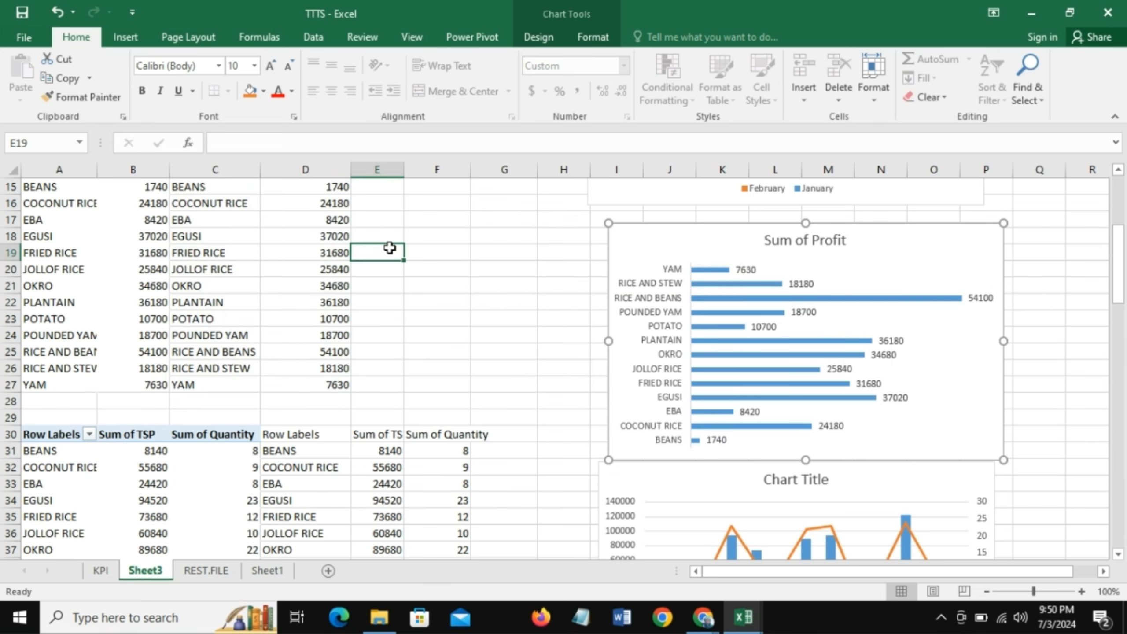
# - Sort the product PivotTable's Sum of Profit values in B15:B27 from smallest to largest
pyautogui.scroll(2, 131, 302)
pyautogui.moveTo(132, 302)
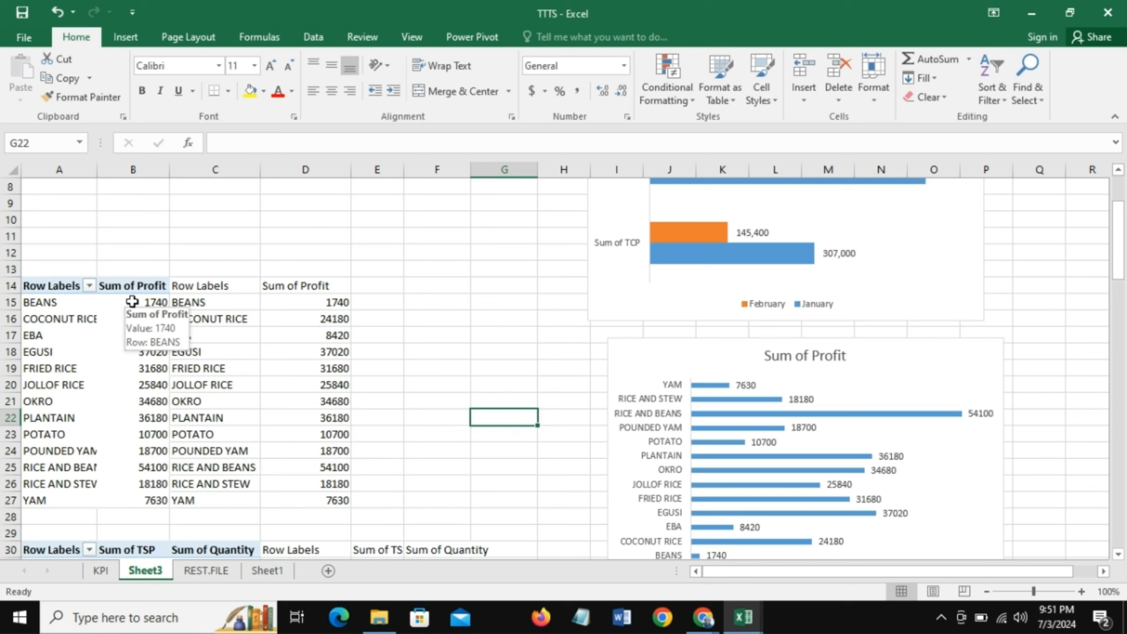
pyautogui.moveTo(131, 302); pyautogui.dragTo(135, 494)
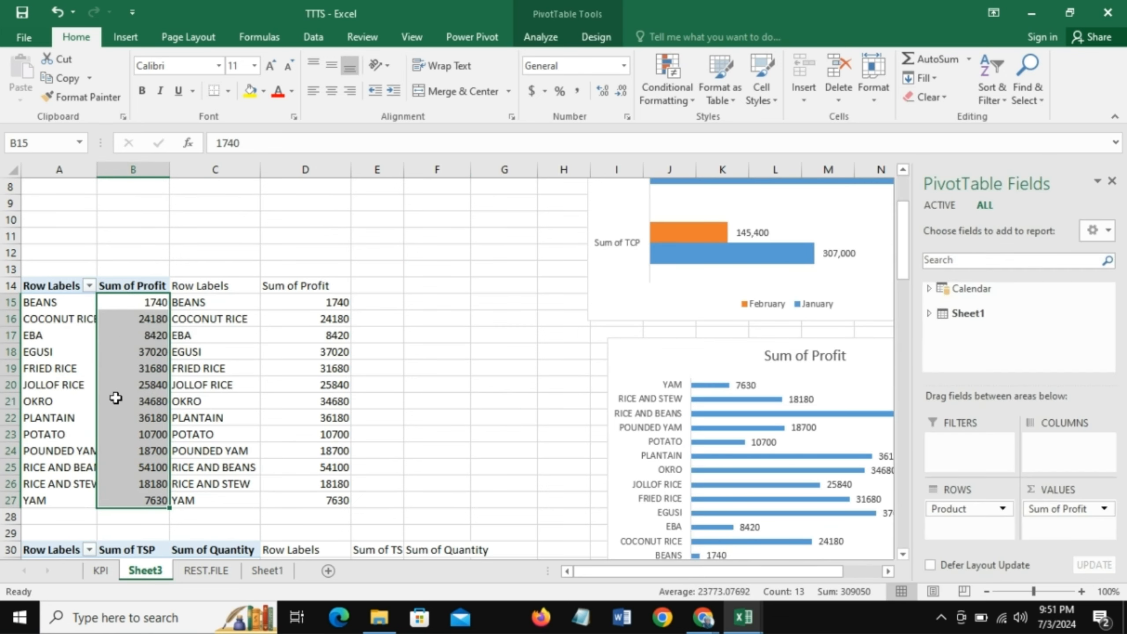
pyautogui.click(1004, 95)
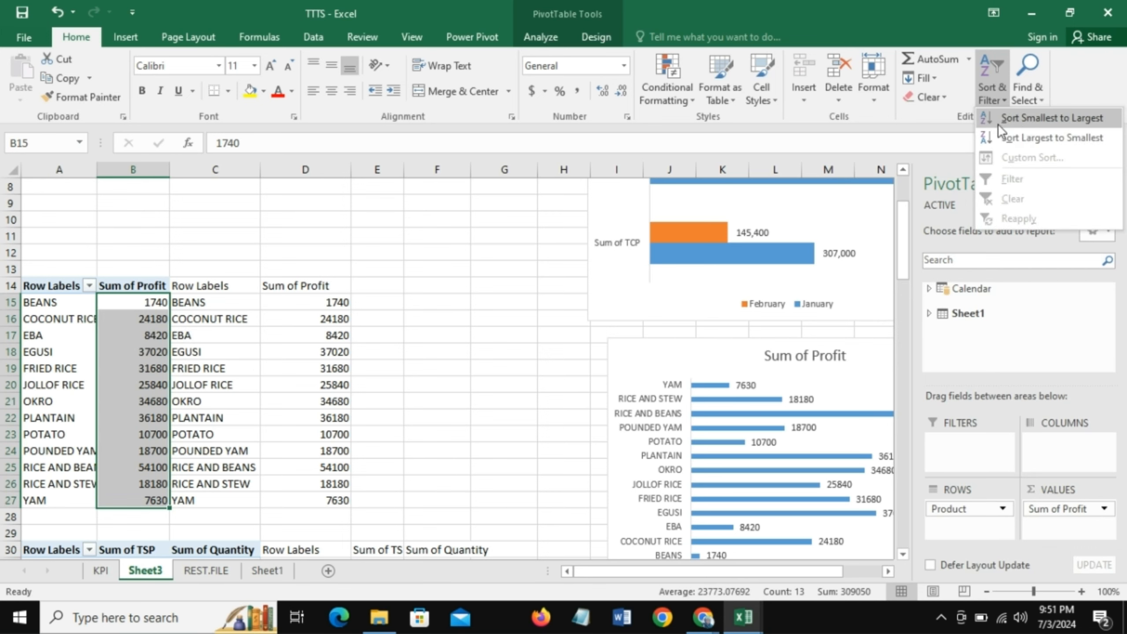
pyautogui.click(1023, 126)
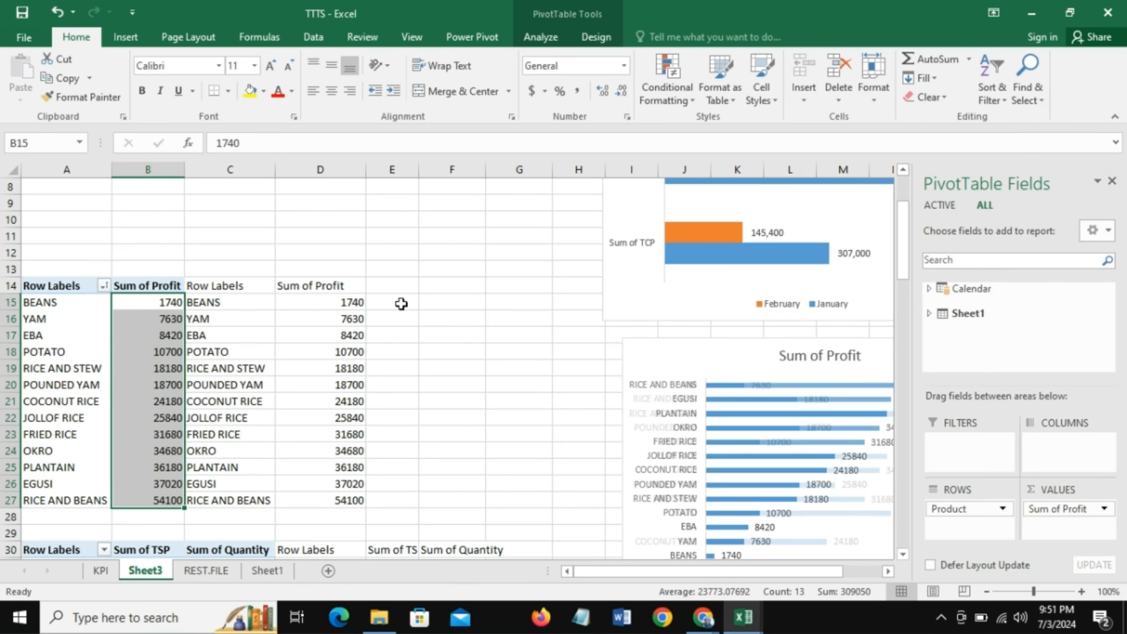
pyautogui.moveTo(821, 576); pyautogui.dragTo(858, 577)
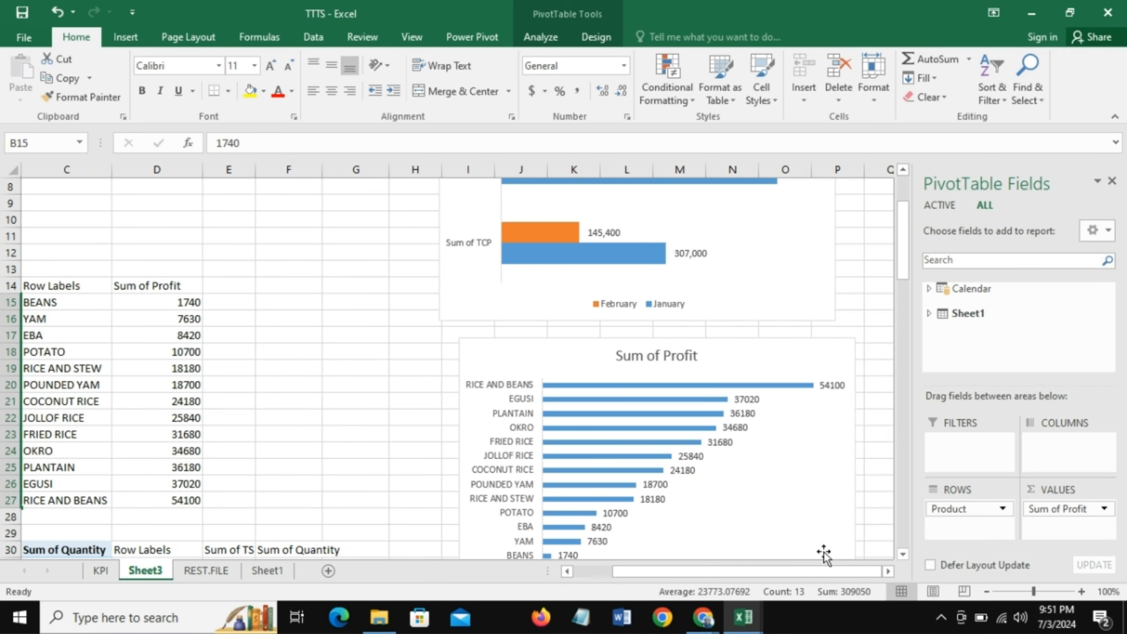
# - Thicken the bars of the Sum of Profit chart by setting the data series gap width to 76%
pyautogui.click(577, 347)
pyautogui.moveTo(1121, 262); pyautogui.dragTo(1125, 292)
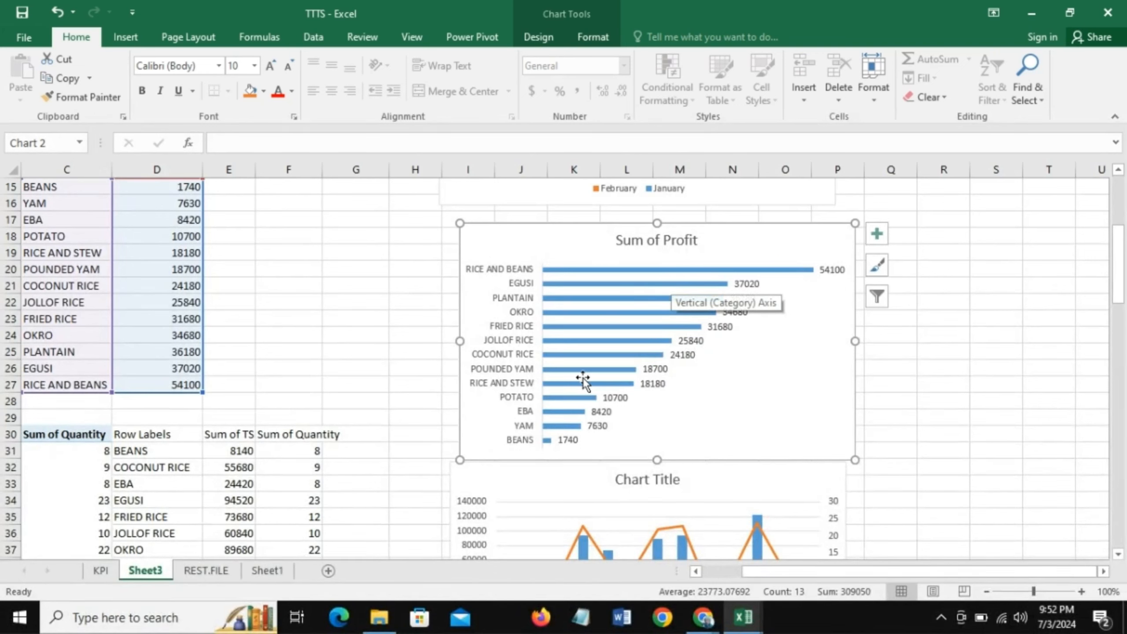
pyautogui.click(666, 271)
pyautogui.rightClick(666, 270)
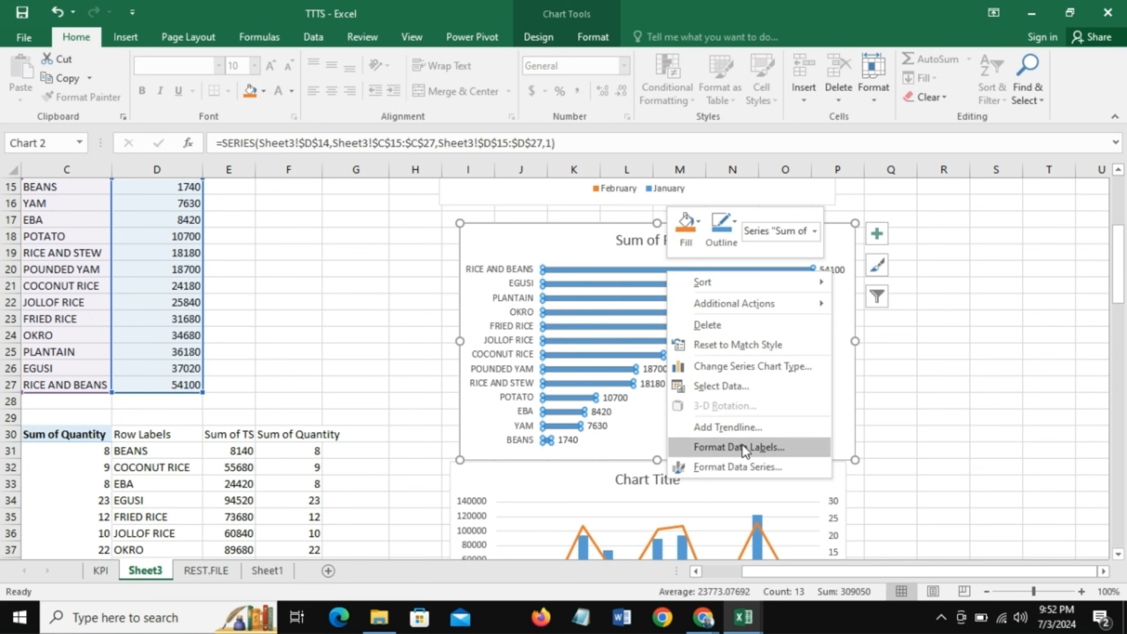
pyautogui.click(729, 468)
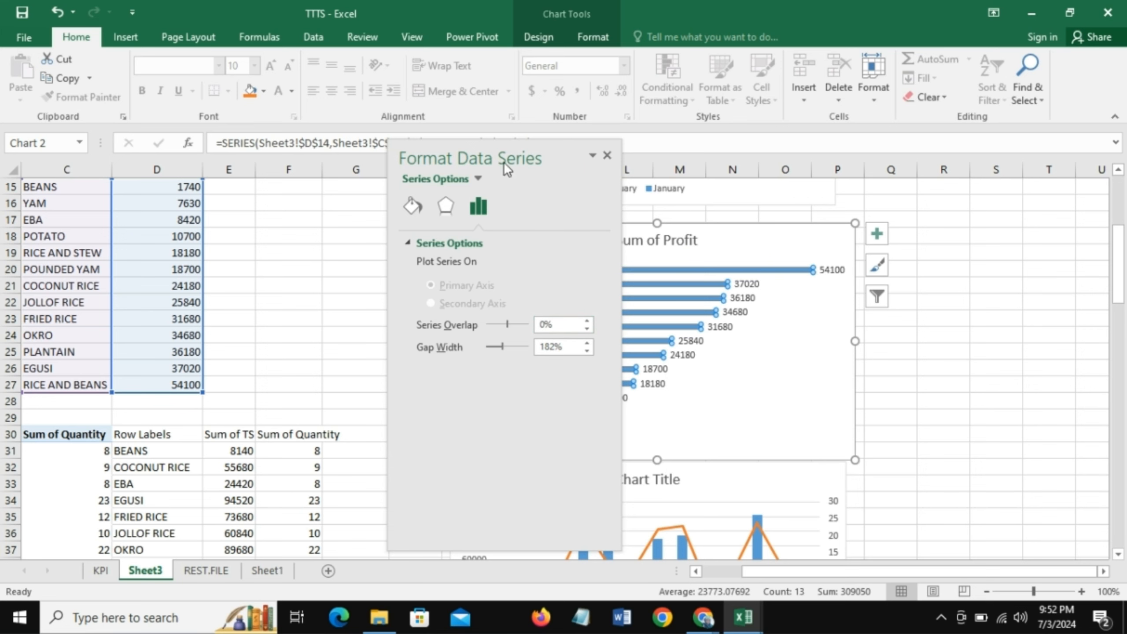
pyautogui.moveTo(541, 149); pyautogui.dragTo(399, 132)
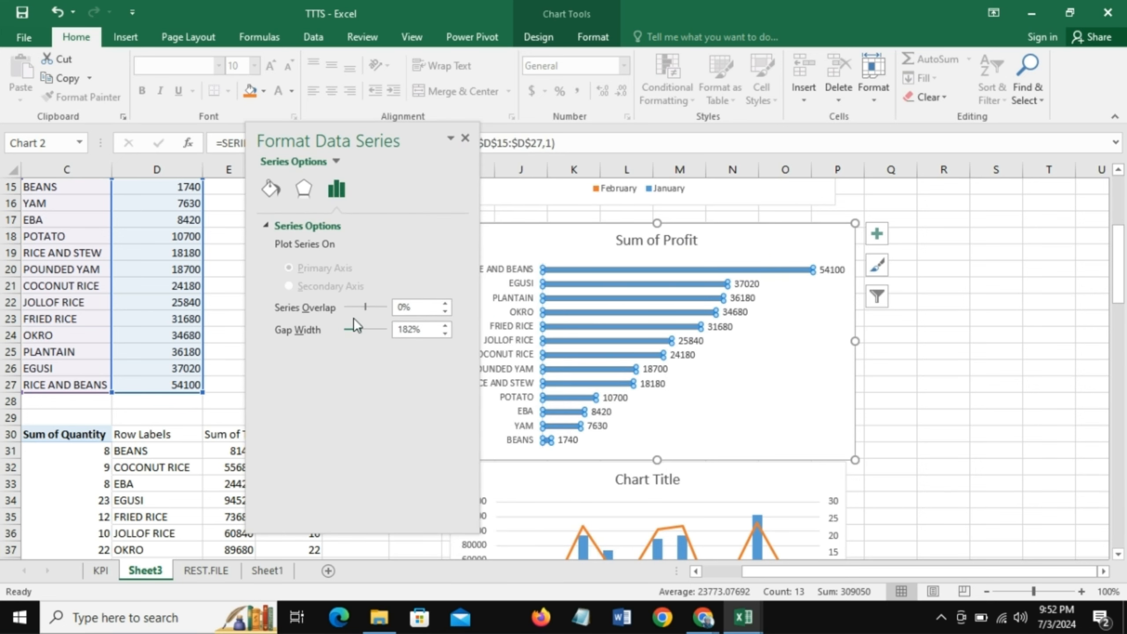
pyautogui.moveTo(359, 329); pyautogui.dragTo(350, 330)
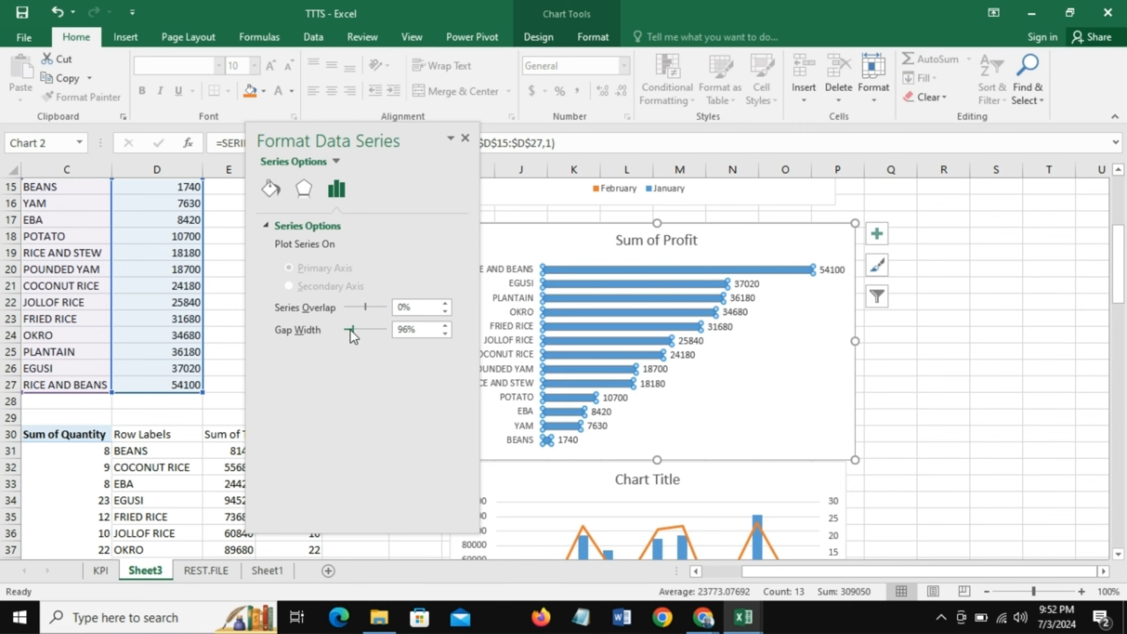
pyautogui.moveTo(348, 330); pyautogui.dragTo(348, 330)
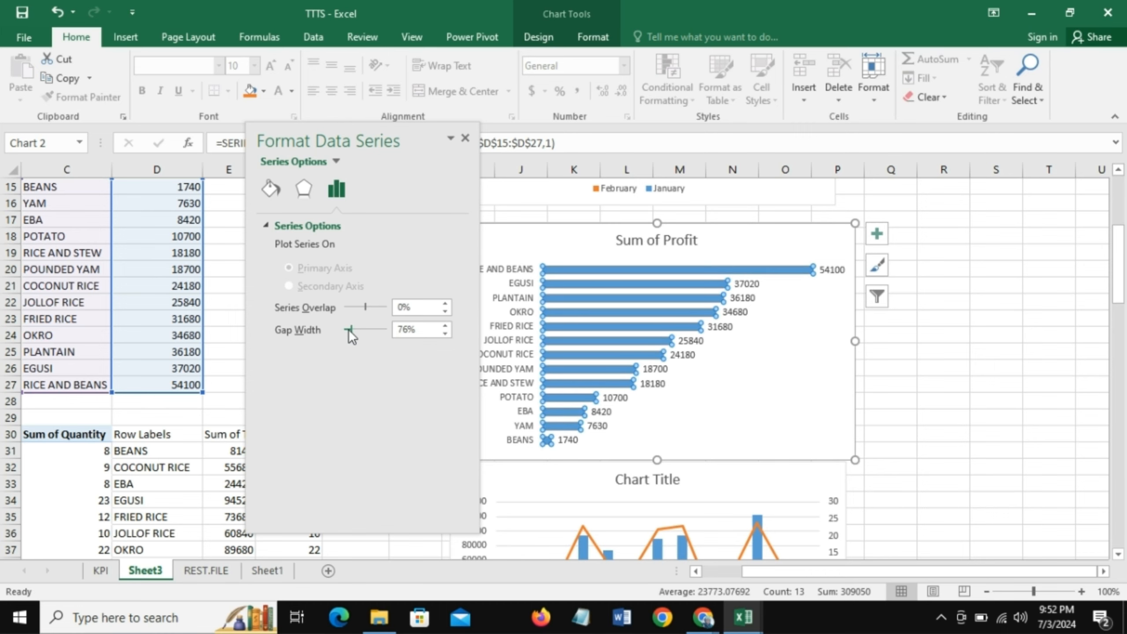
pyautogui.click(465, 139)
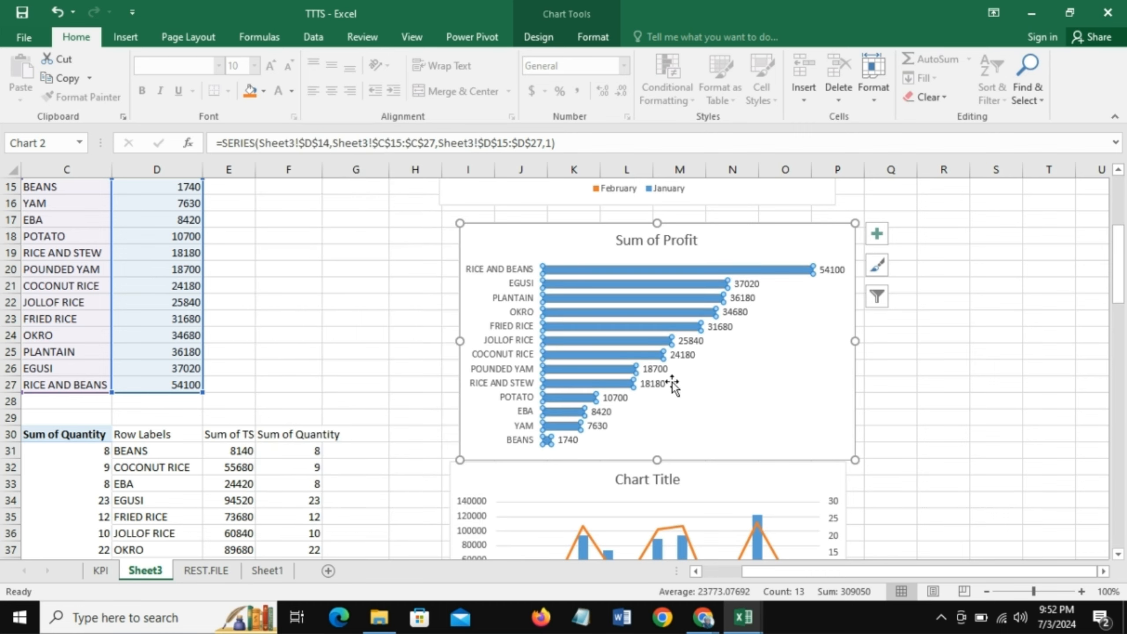
pyautogui.click(942, 399)
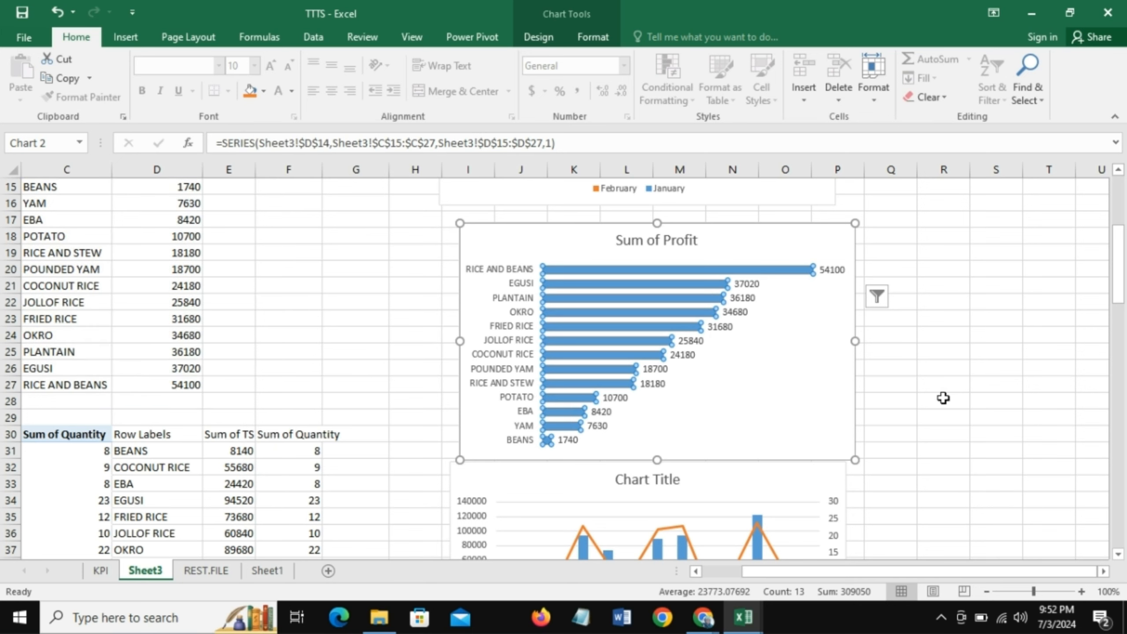
# - Retitle the Sum of Profit bar chart "Profit per Product" and move the title toward the chart's left edge
pyautogui.click(653, 242)
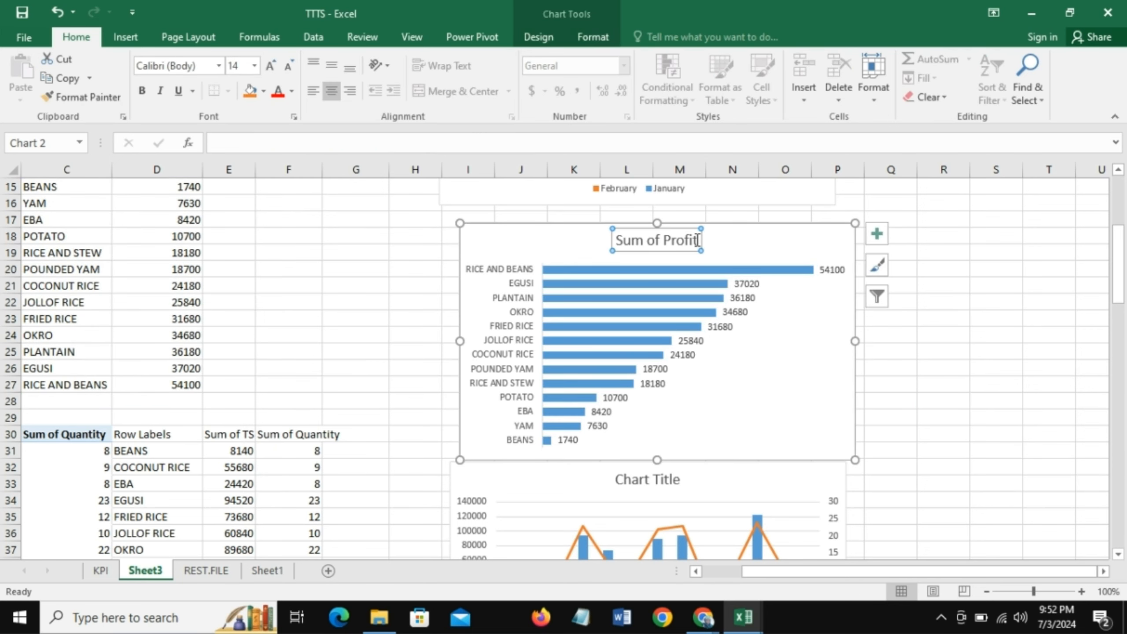
pyautogui.moveTo(697, 241); pyautogui.dragTo(636, 240)
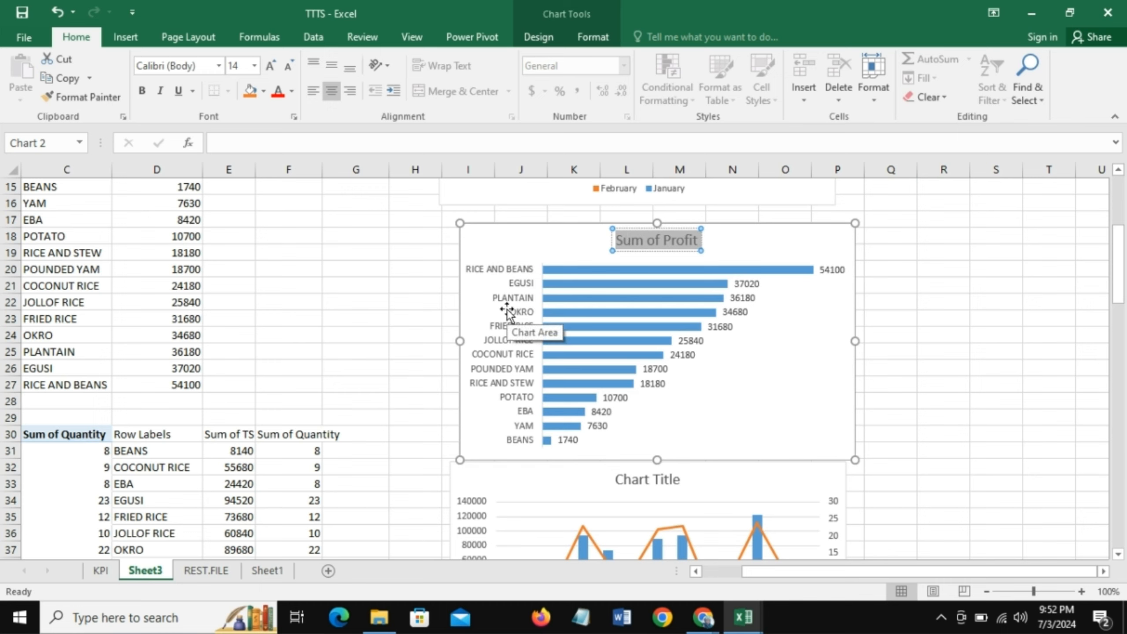
pyautogui.write('Prof')
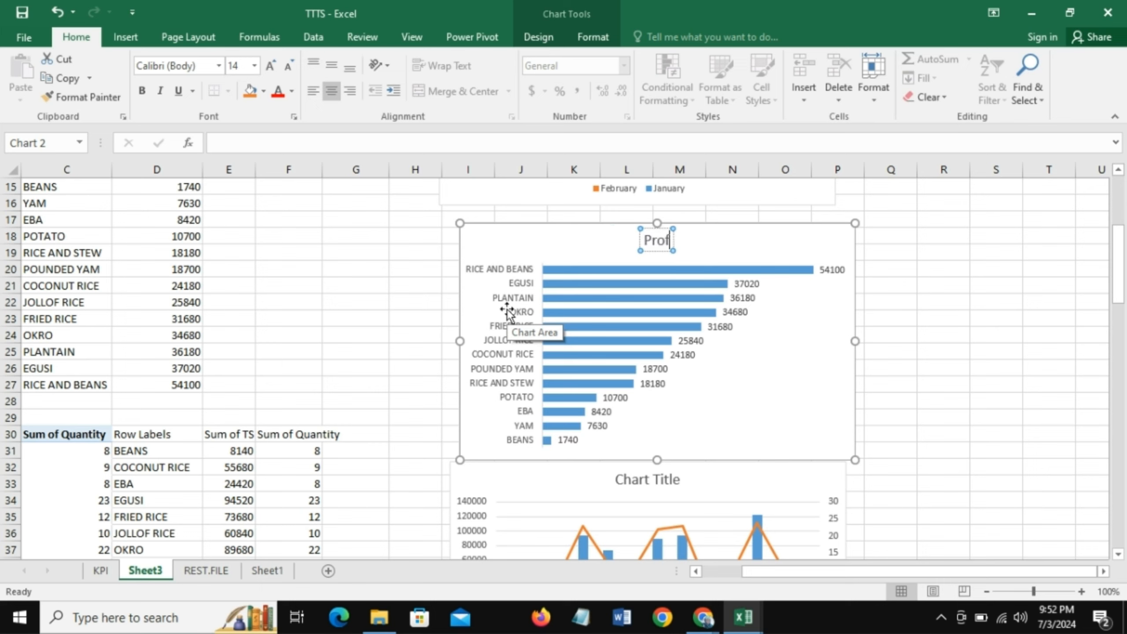
pyautogui.write('it per')
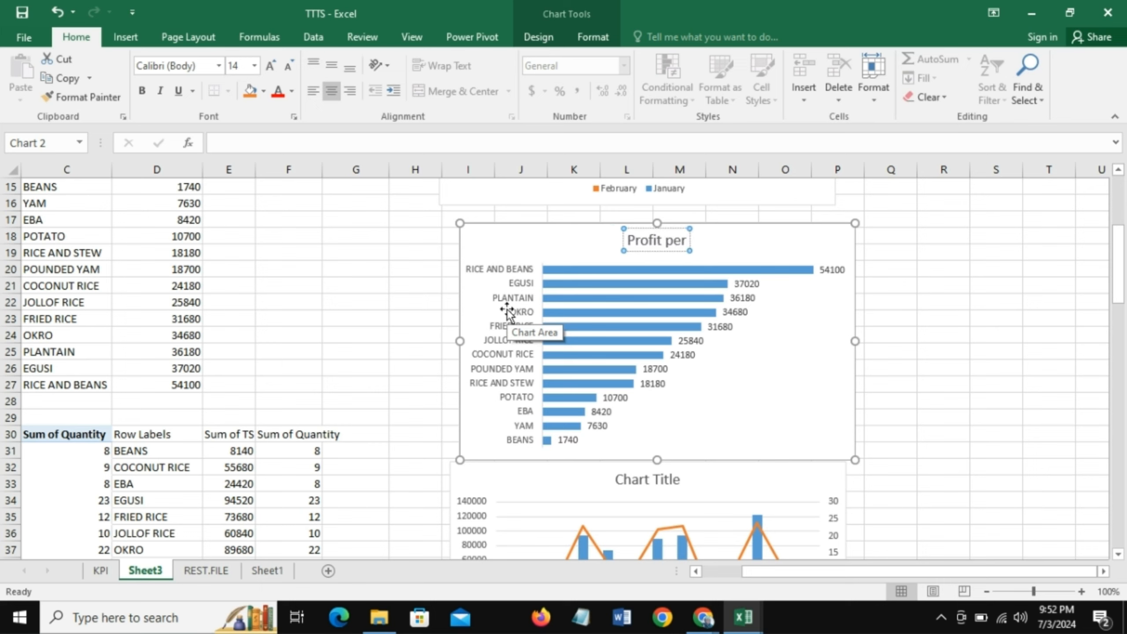
pyautogui.write(' Product')
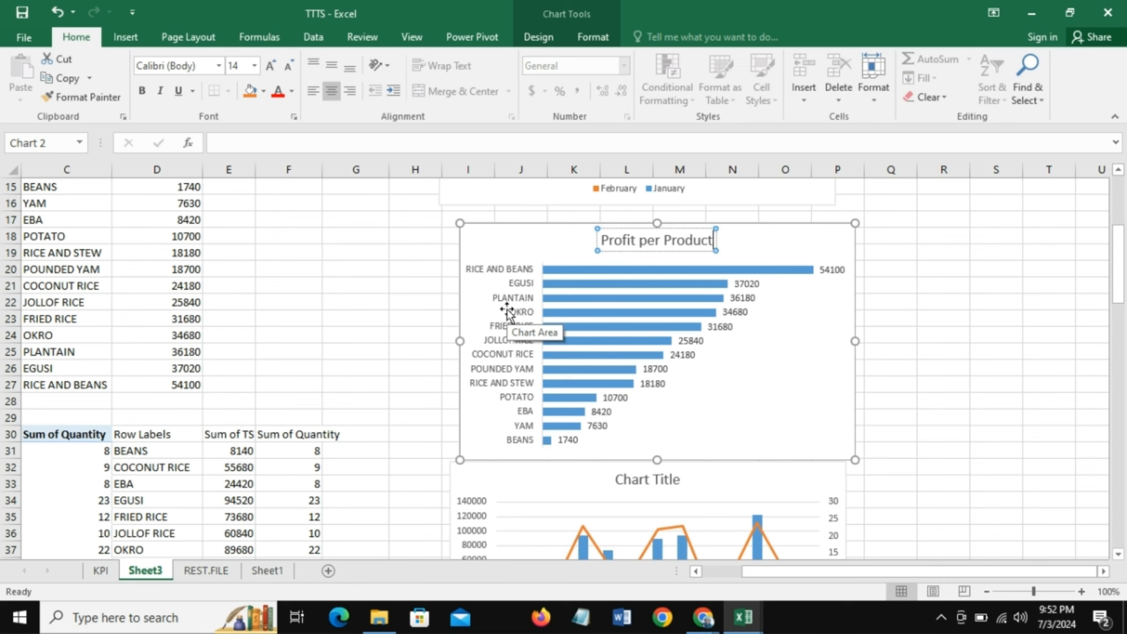
pyautogui.click(677, 243)
pyautogui.click(678, 243)
pyautogui.moveTo(679, 243); pyautogui.dragTo(545, 246)
# - Move the product combo chart of Sum of TSP and Sum of Quantity slightly down, clear of the profit chart
pyautogui.moveTo(1124, 297); pyautogui.dragTo(1122, 340)
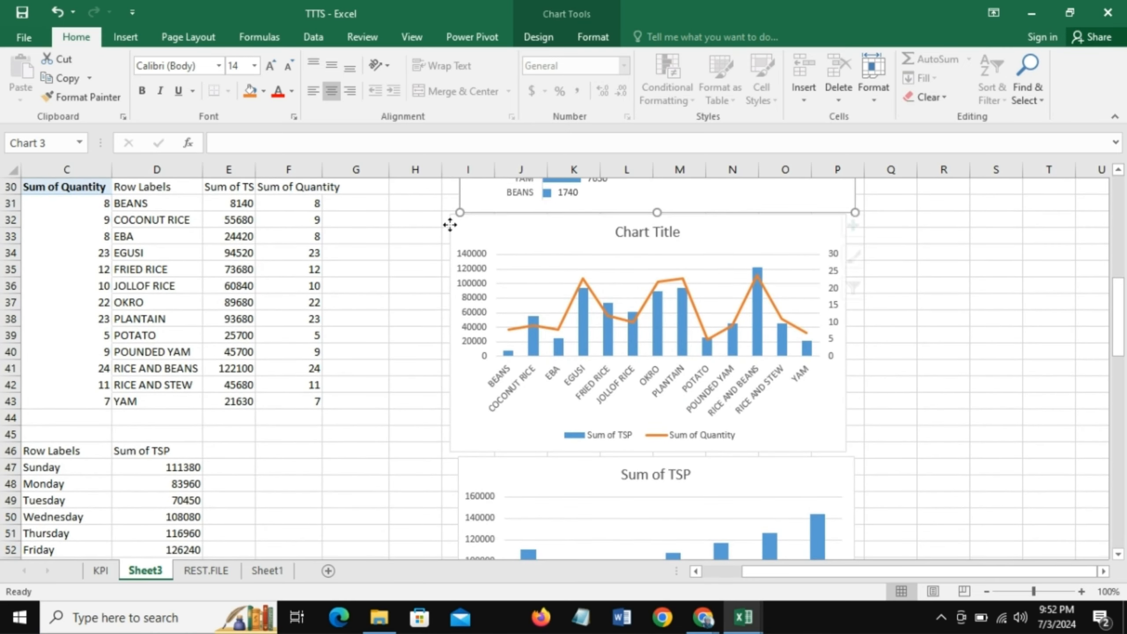
pyautogui.click(465, 221)
pyautogui.moveTo(466, 221); pyautogui.dragTo(469, 235)
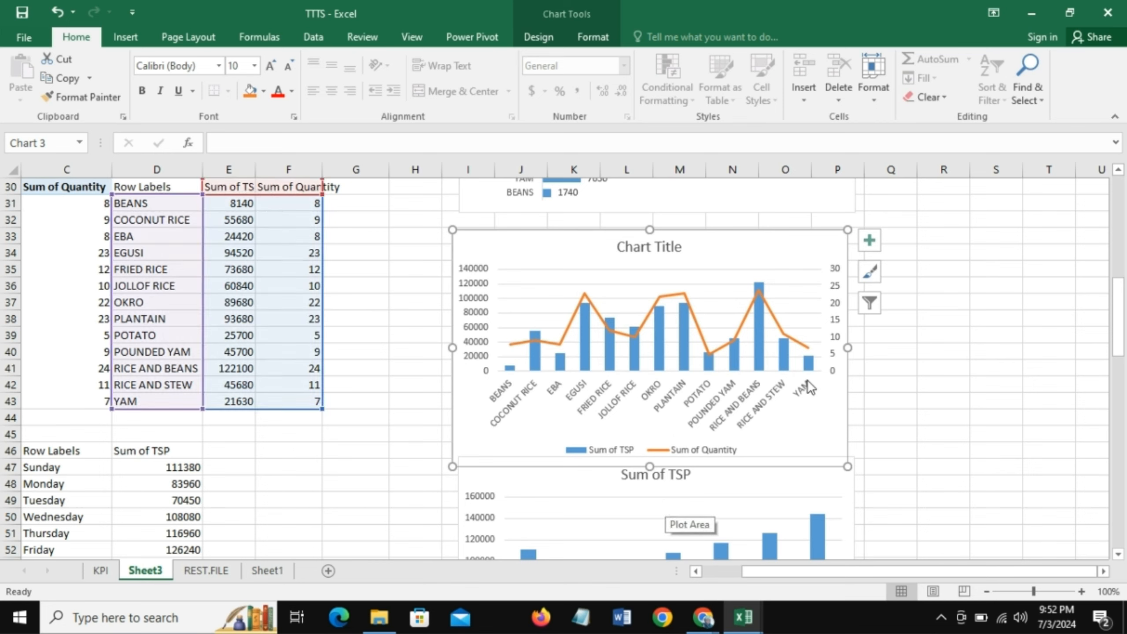
# - Title the product combo chart "Total Sales & Order Quantity Per Product" and place the title in the chart's upper-left corner
pyautogui.click(670, 247)
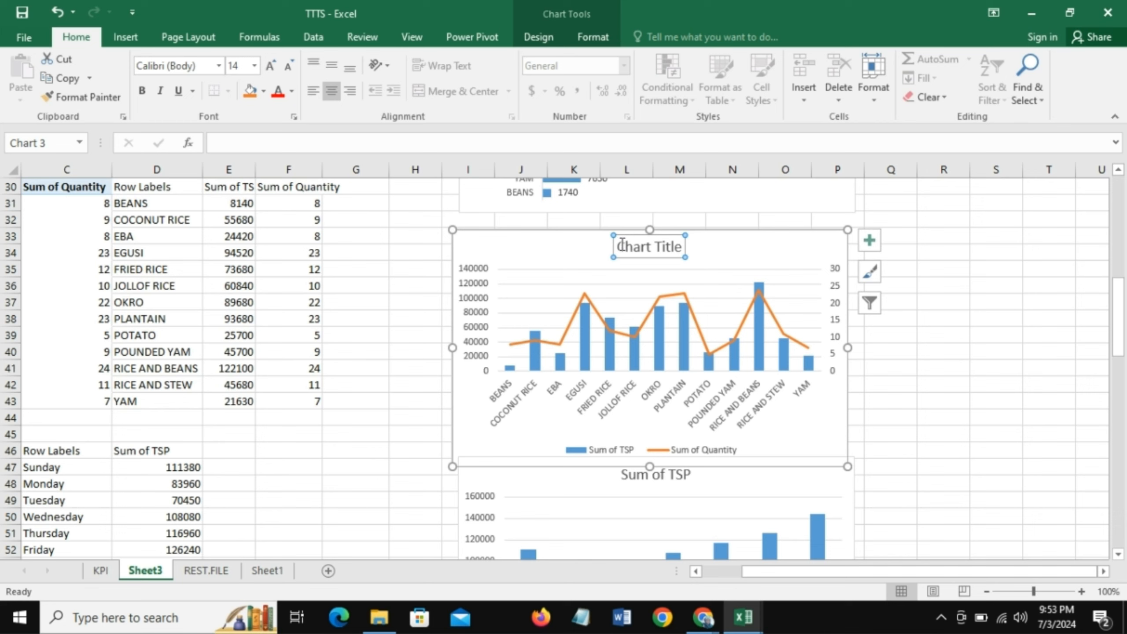
pyautogui.moveTo(622, 245); pyautogui.dragTo(681, 249)
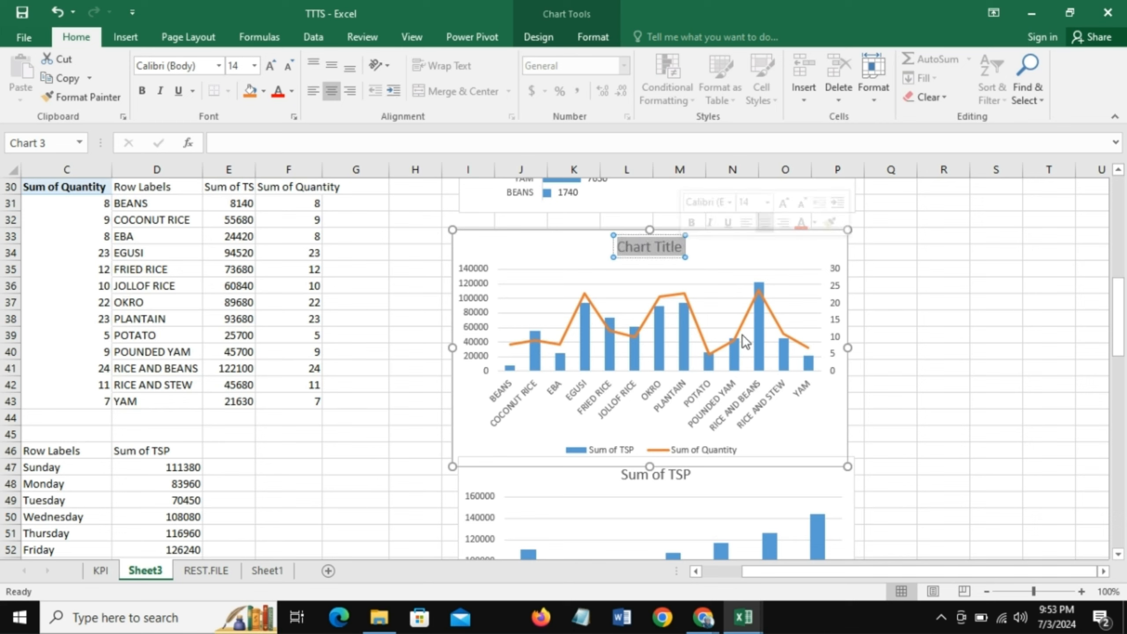
pyautogui.write('T')
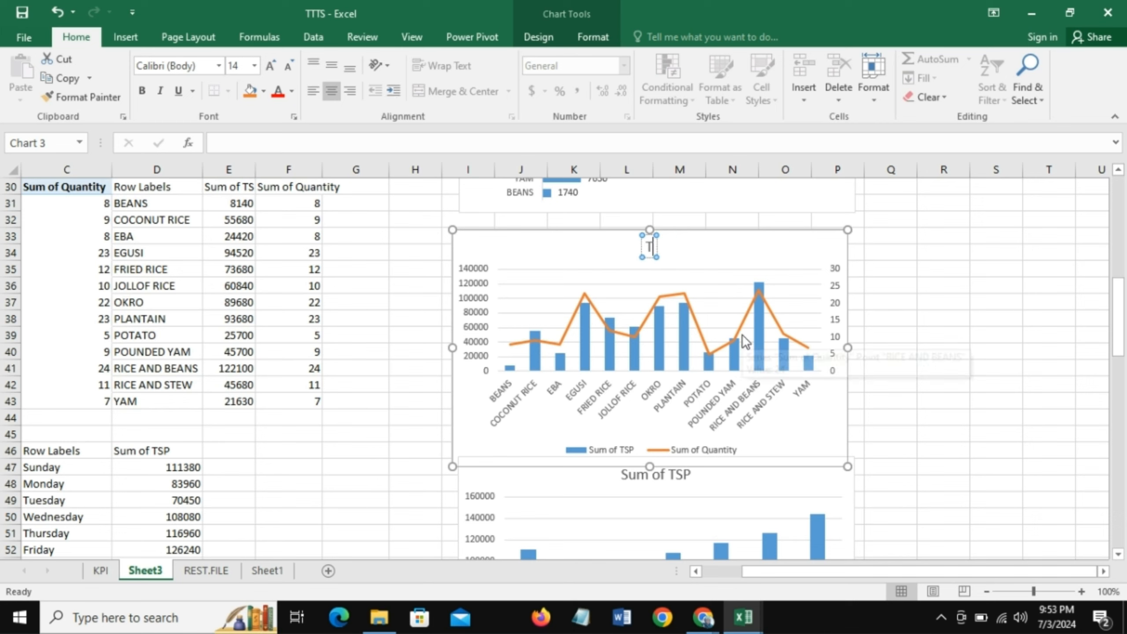
pyautogui.write('otal')
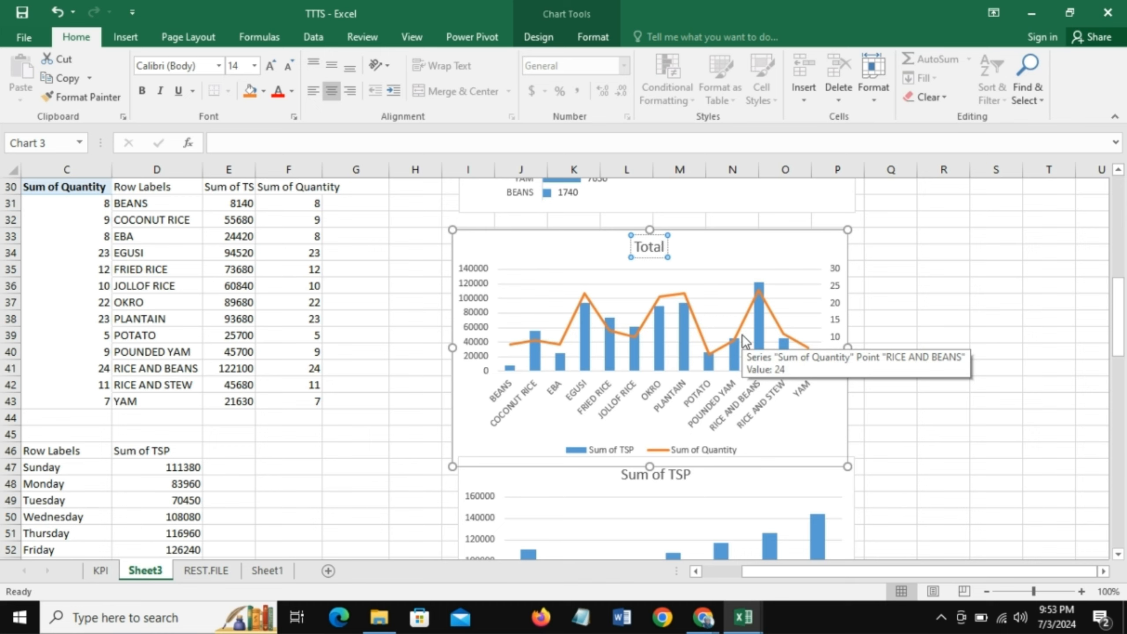
pyautogui.write(' Sales')
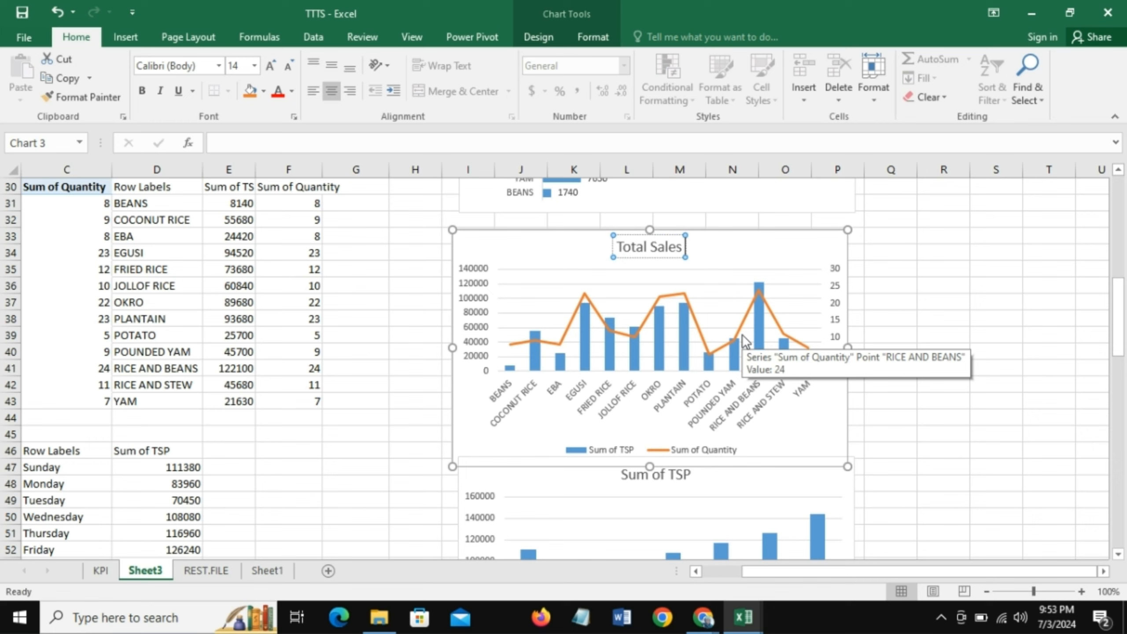
pyautogui.write(' & Order')
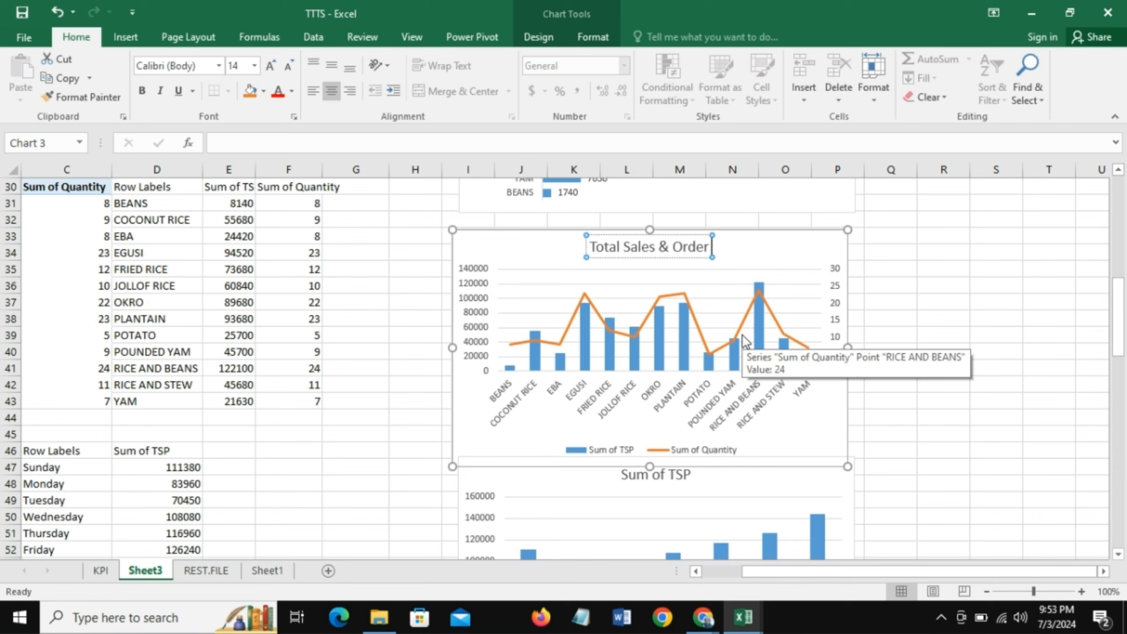
pyautogui.write(' Quan')
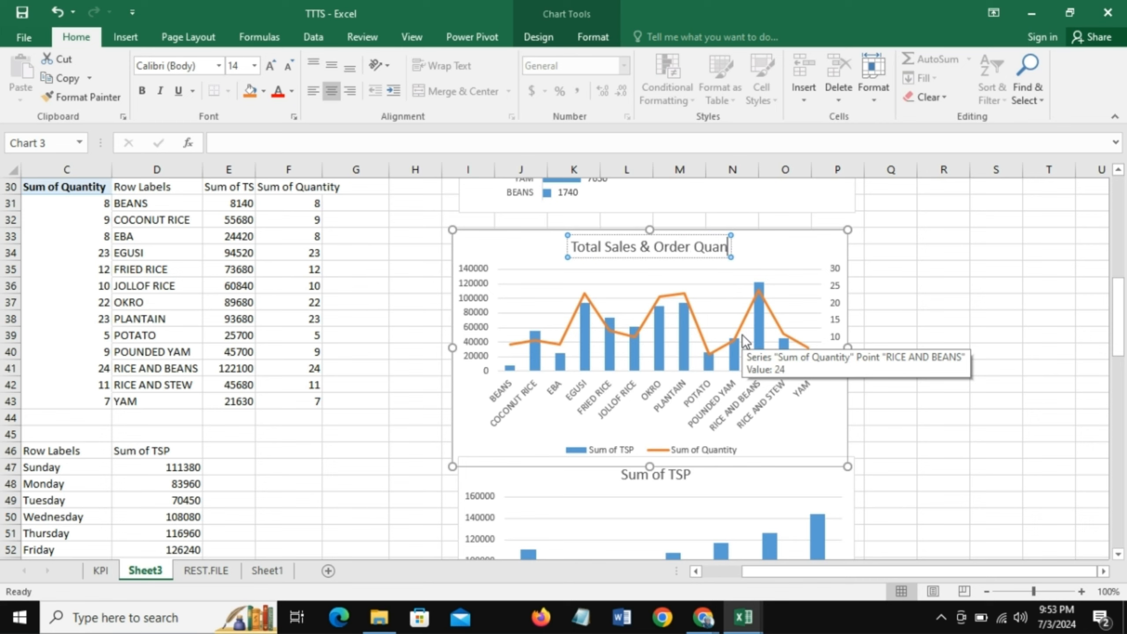
pyautogui.write('tity P')
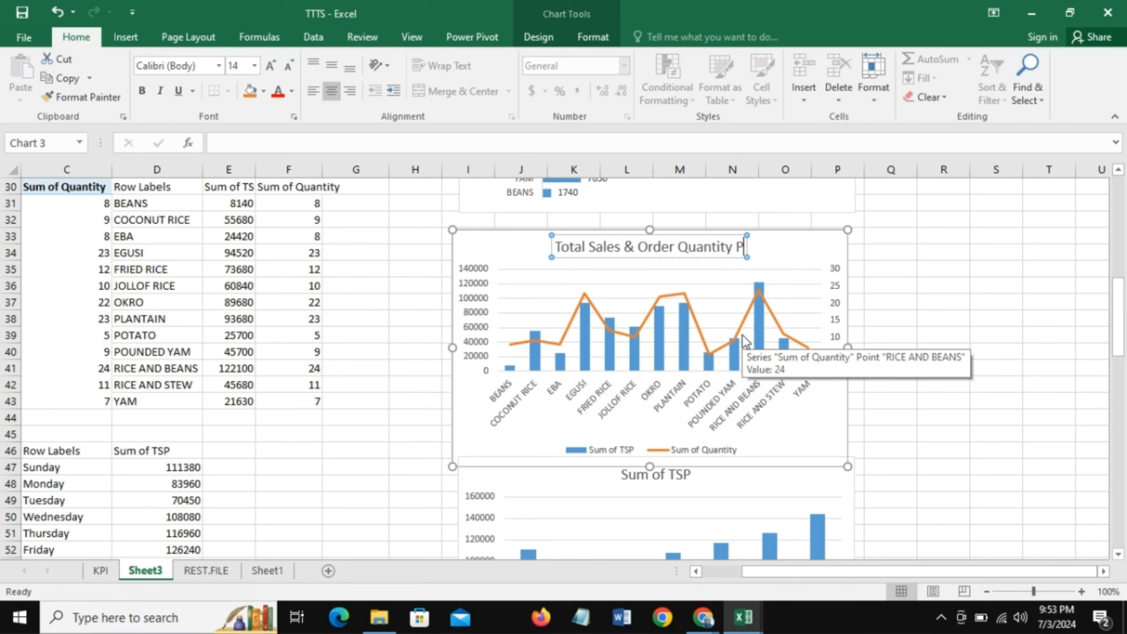
pyautogui.write('er')
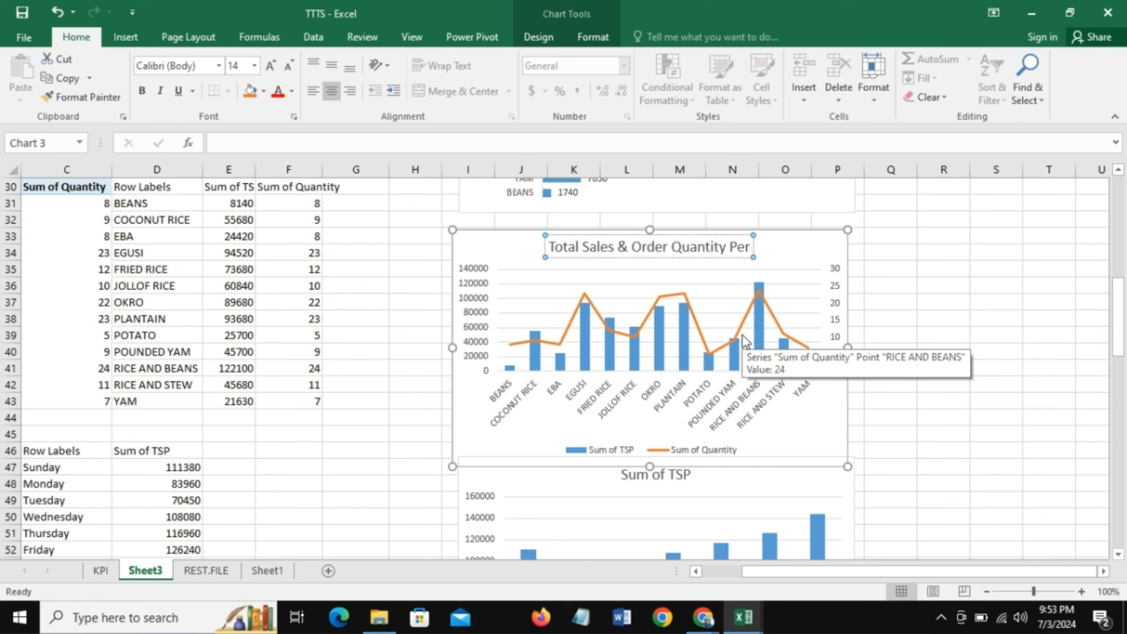
pyautogui.write(' Product')
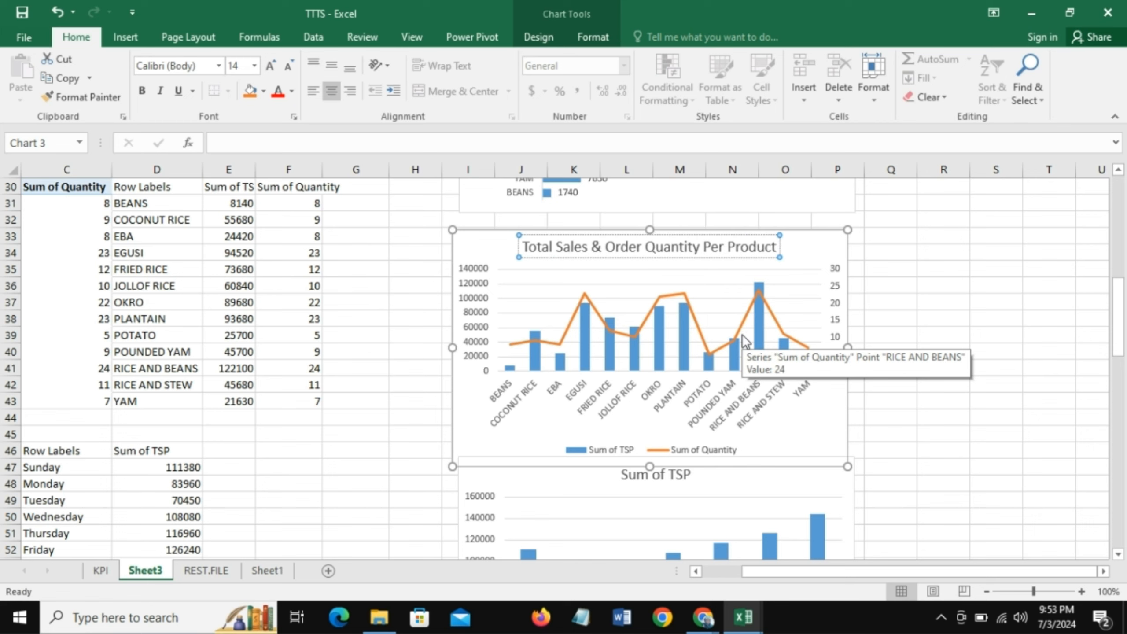
pyautogui.click(802, 248)
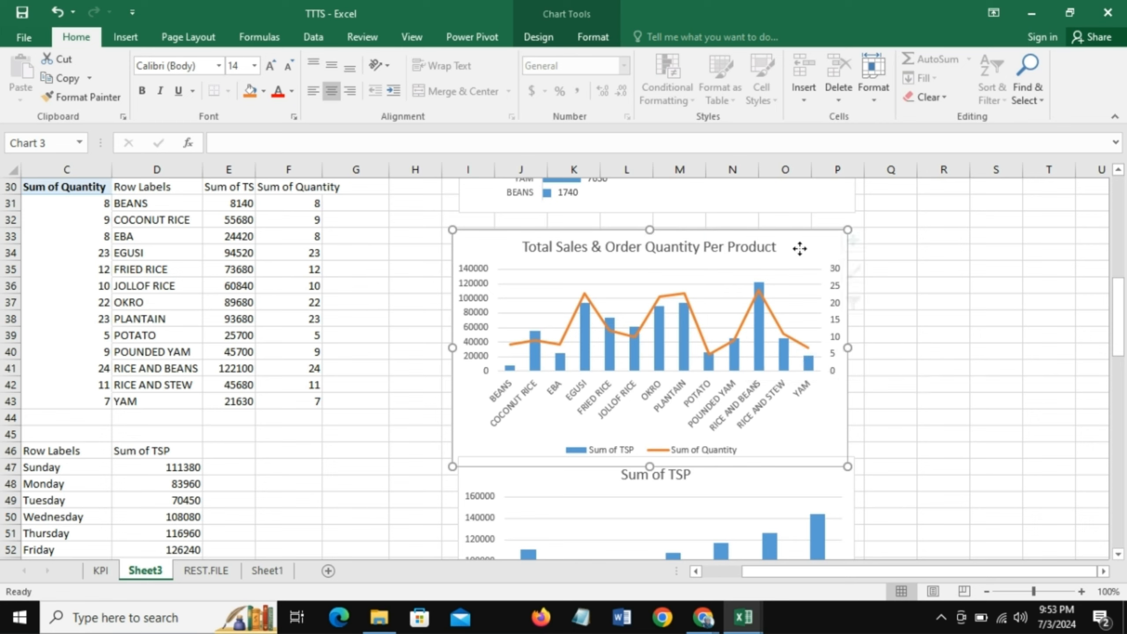
pyautogui.click(700, 256)
pyautogui.moveTo(700, 256); pyautogui.dragTo(634, 249)
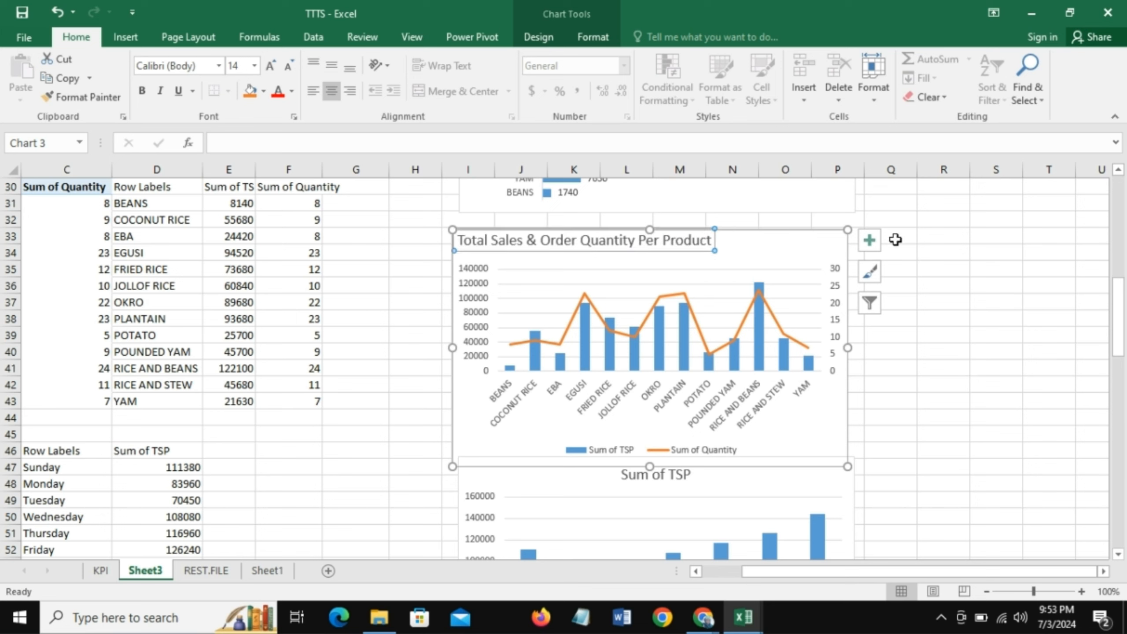
# - Remove the gridlines from the product combo chart and add data labels to the Sum of Quantity line only
pyautogui.click(870, 243)
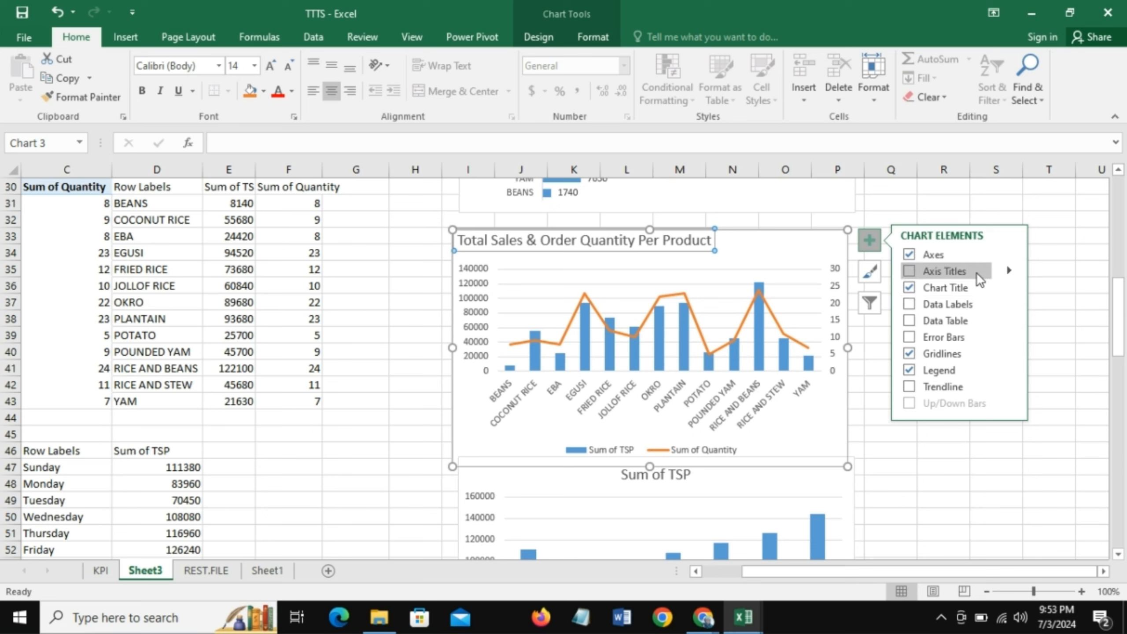
pyautogui.click(909, 354)
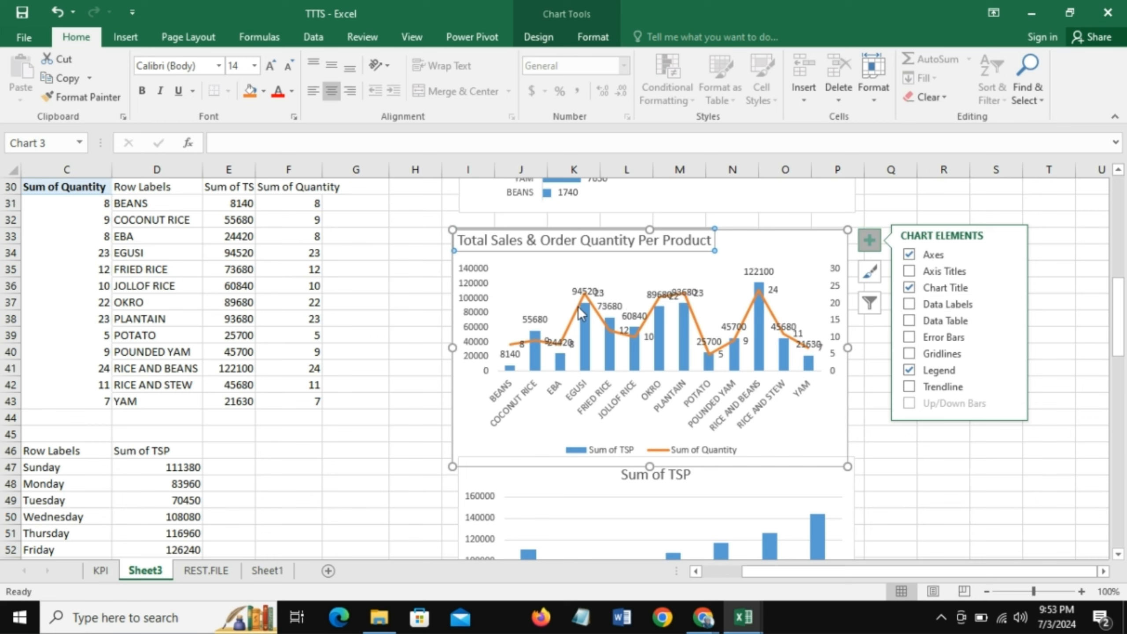
pyautogui.click(569, 329)
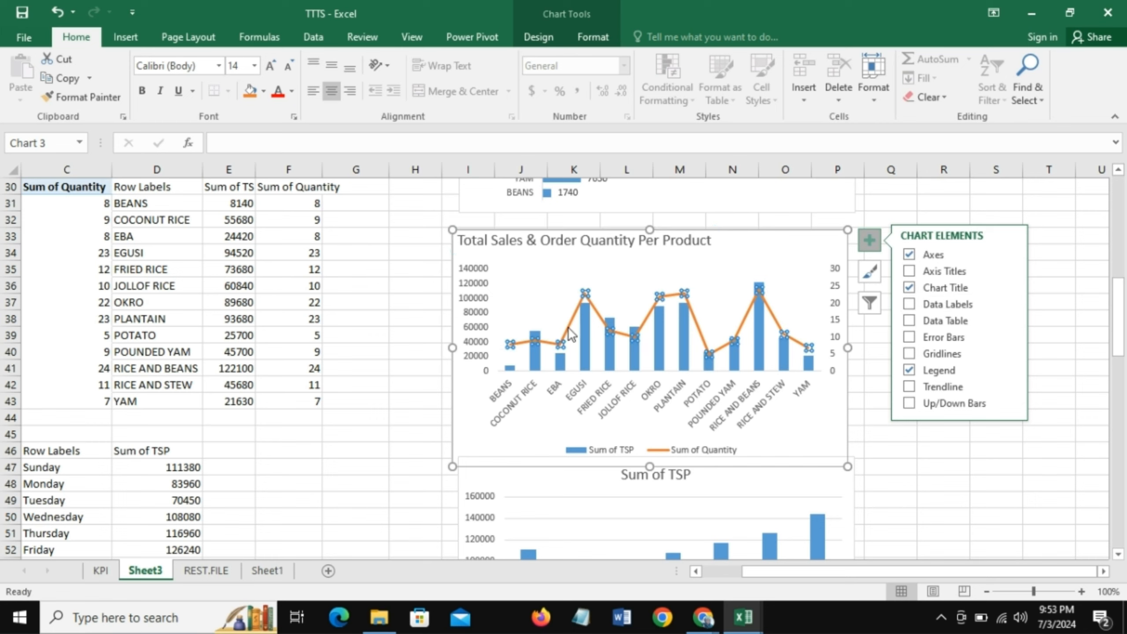
pyautogui.click(909, 304)
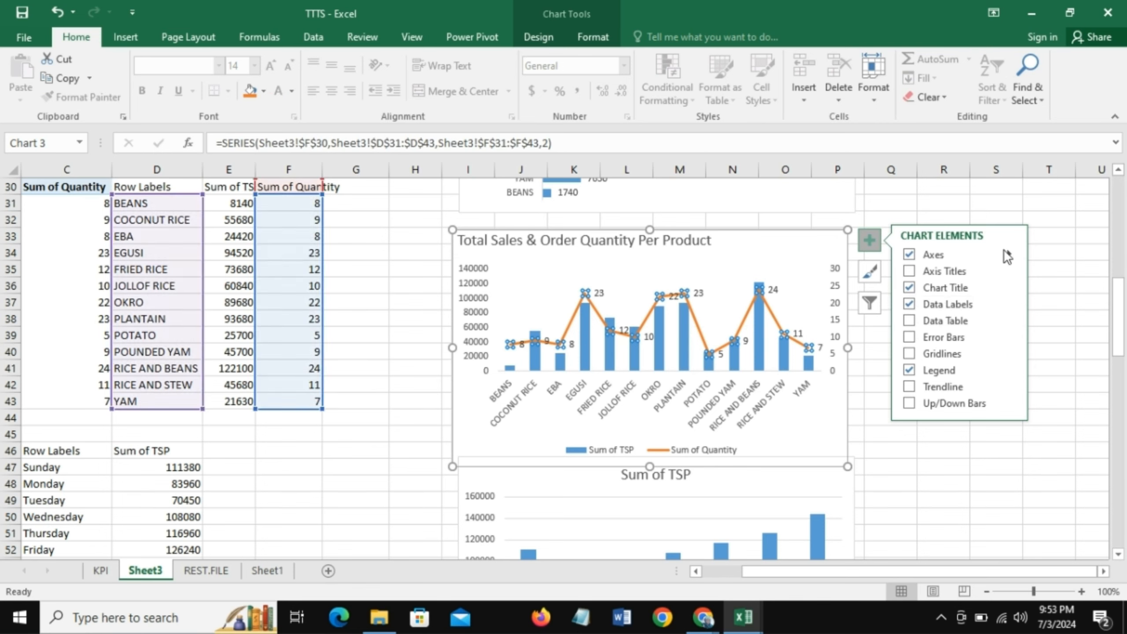
pyautogui.click(965, 445)
pyautogui.click(965, 444)
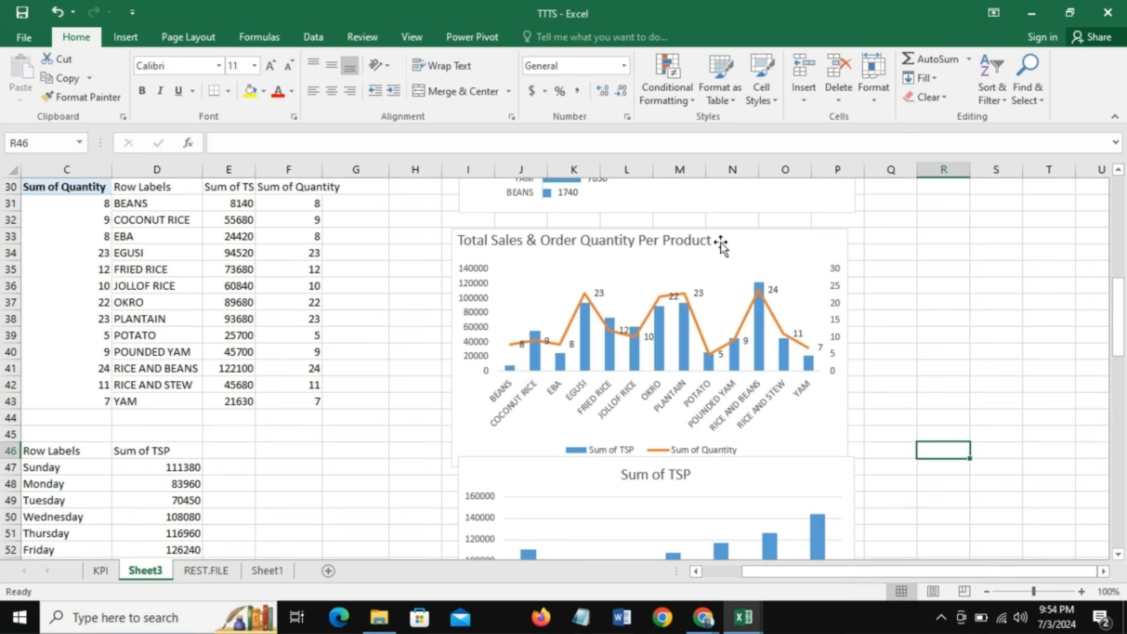
# - Try hiding the product combo chart's primary vertical axis and its secondary vertical axis in turn, restoring each one
pyautogui.click(742, 240)
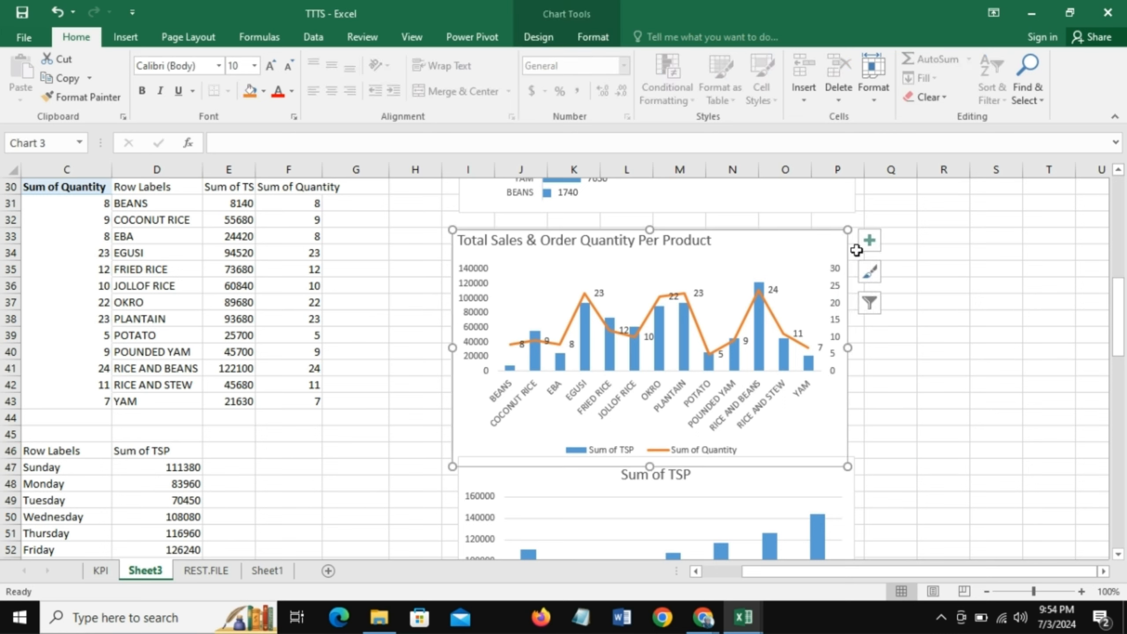
pyautogui.click(870, 240)
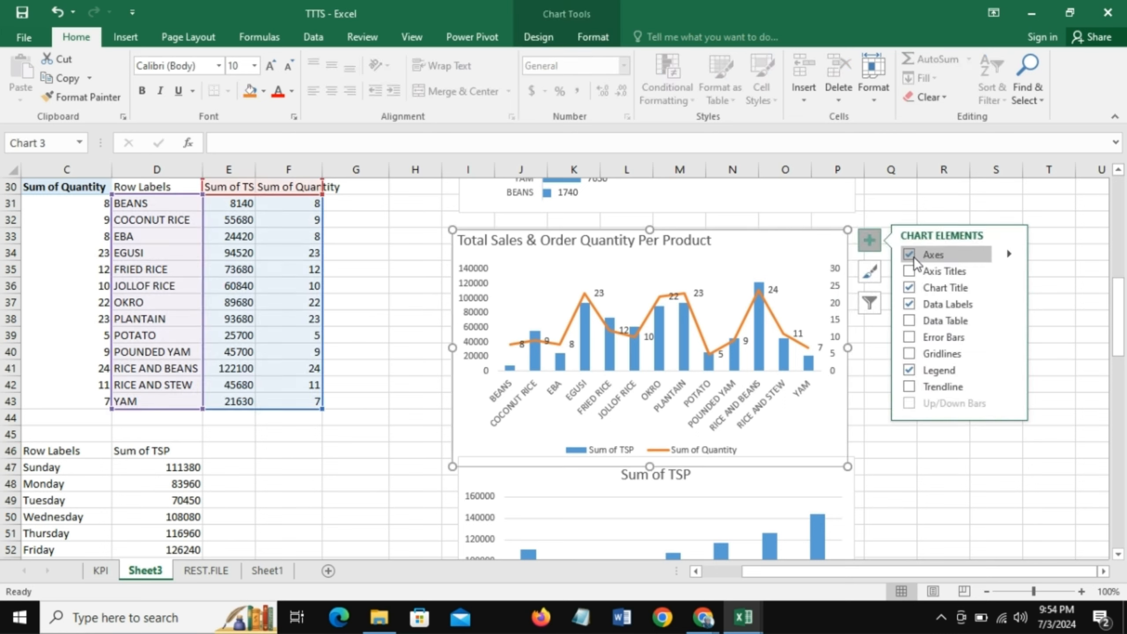
pyautogui.click(1008, 254)
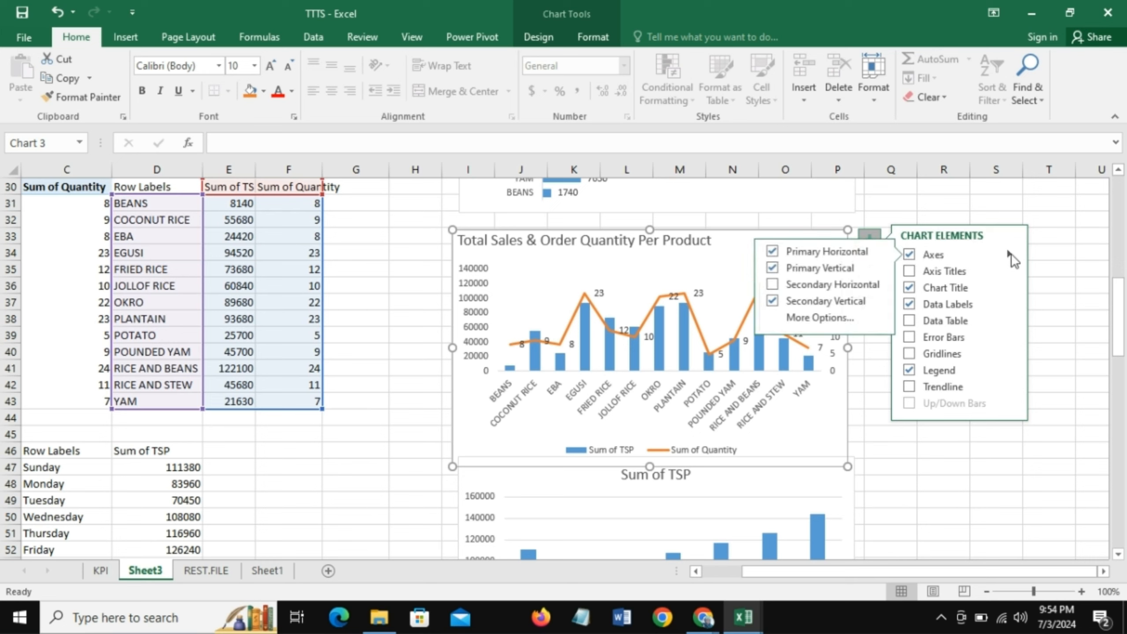
pyautogui.click(772, 268)
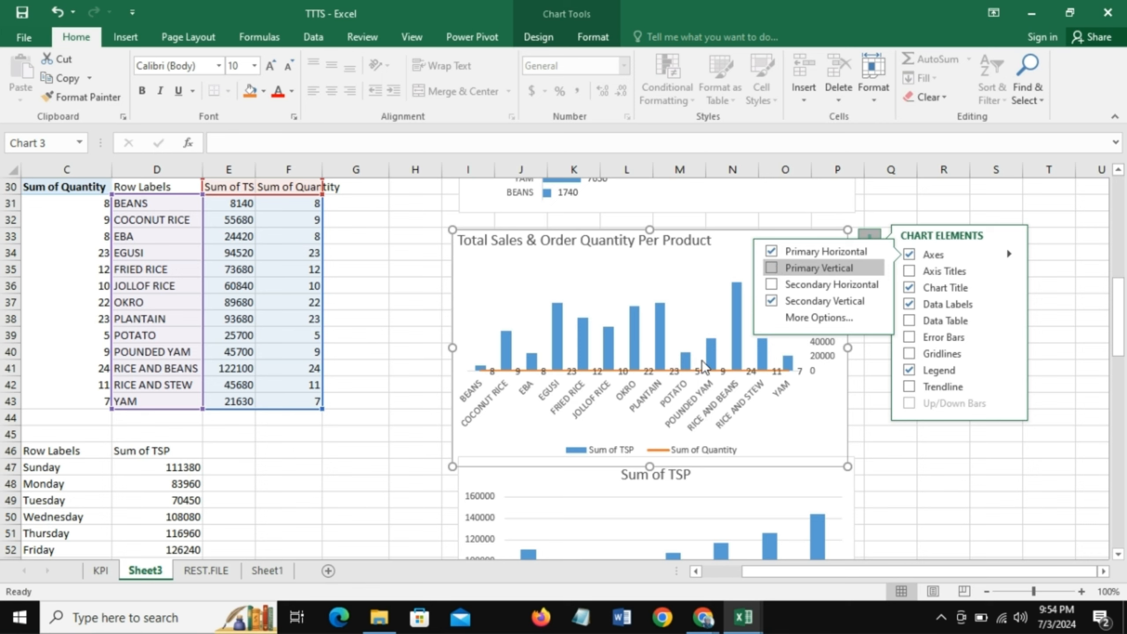
pyautogui.click(771, 268)
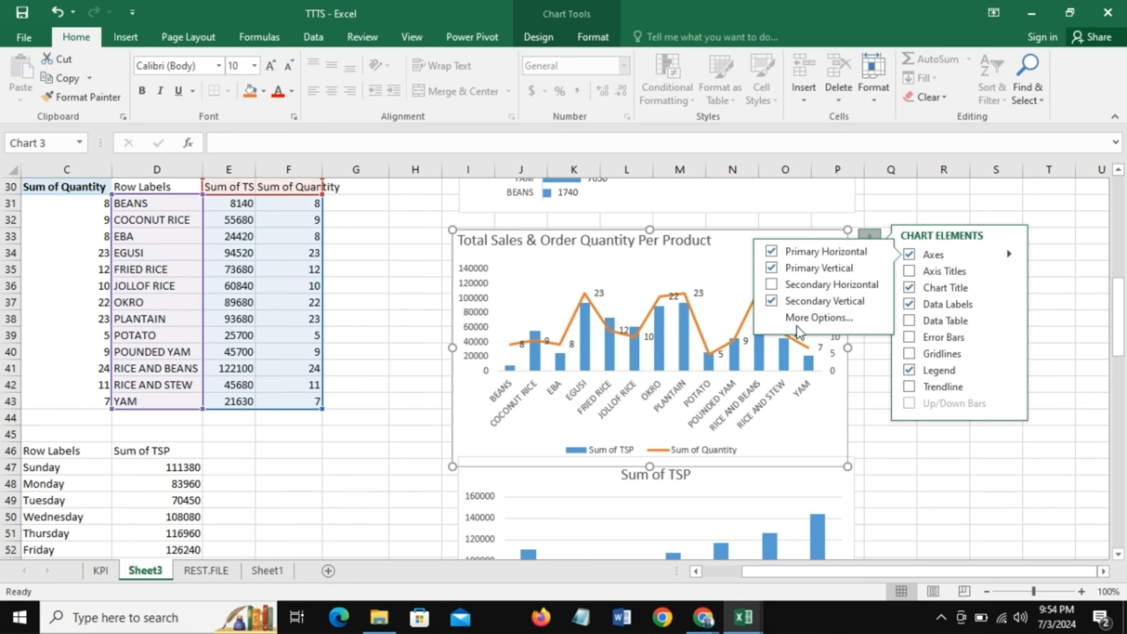
pyautogui.click(771, 302)
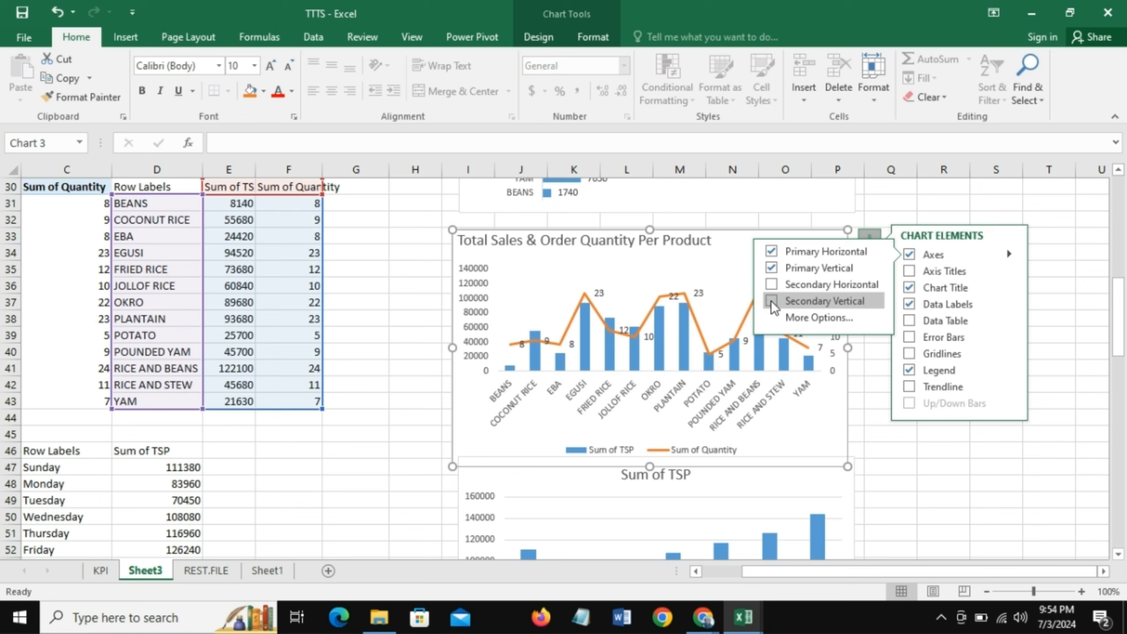
pyautogui.click(772, 302)
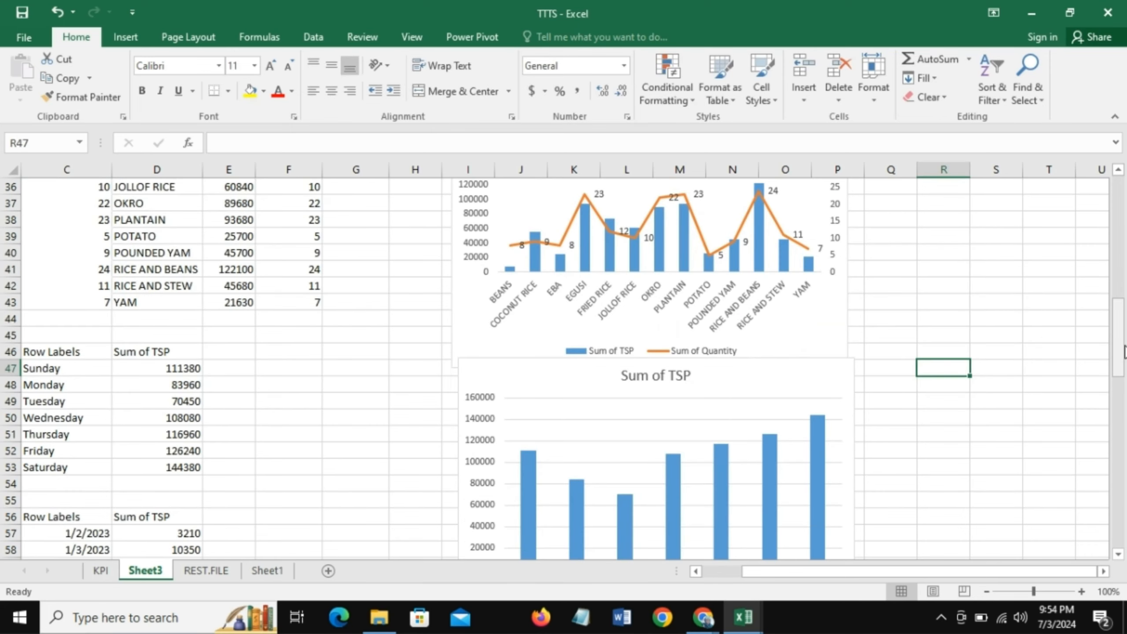
# - Move the weekday Sum of TSP column chart down so it sits clear of the product combo chart
pyautogui.moveTo(1126, 351)
pyautogui.mouseDown()
pyautogui.moveTo(1125, 327)
pyautogui.moveTo(1125, 336)
pyautogui.mouseUp()
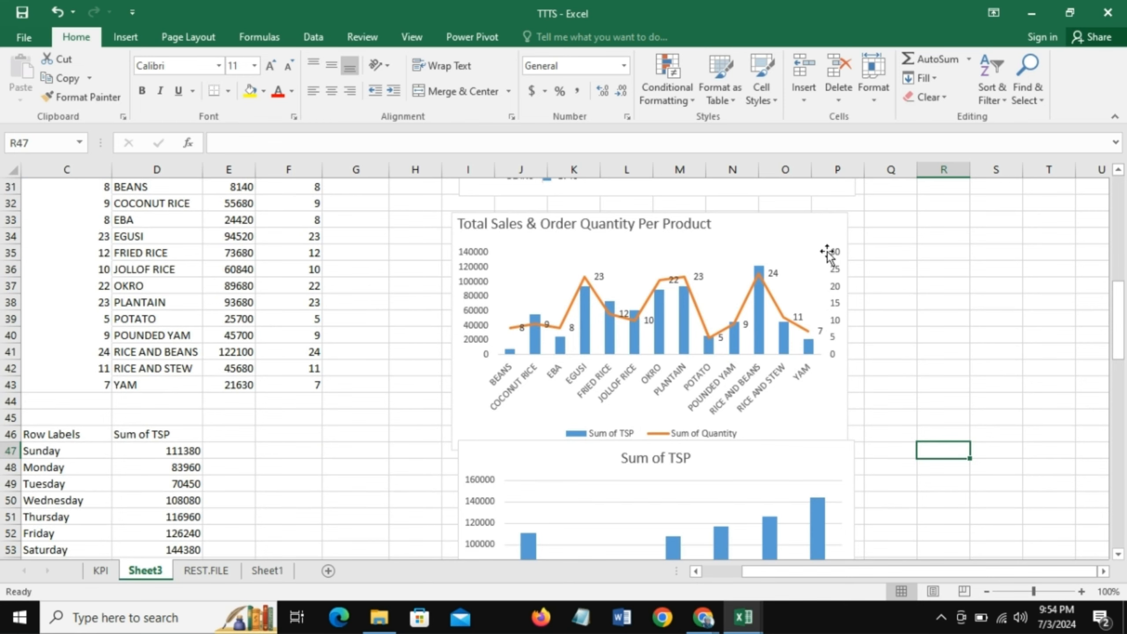
pyautogui.moveTo(1123, 341); pyautogui.dragTo(1126, 395)
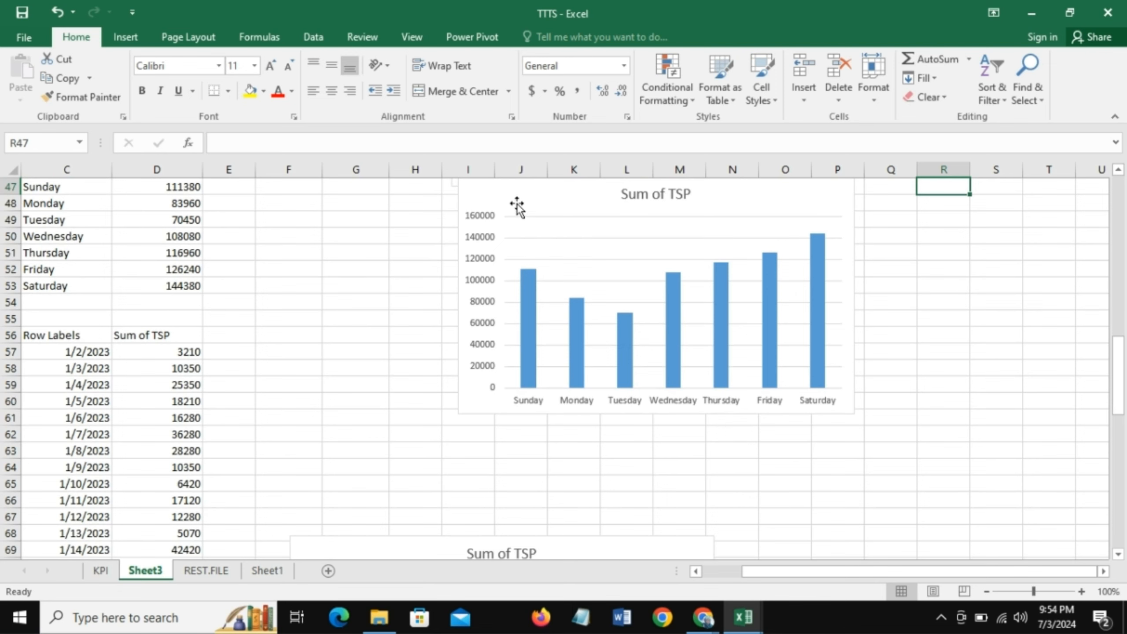
pyautogui.moveTo(1118, 353); pyautogui.dragTo(1116, 325)
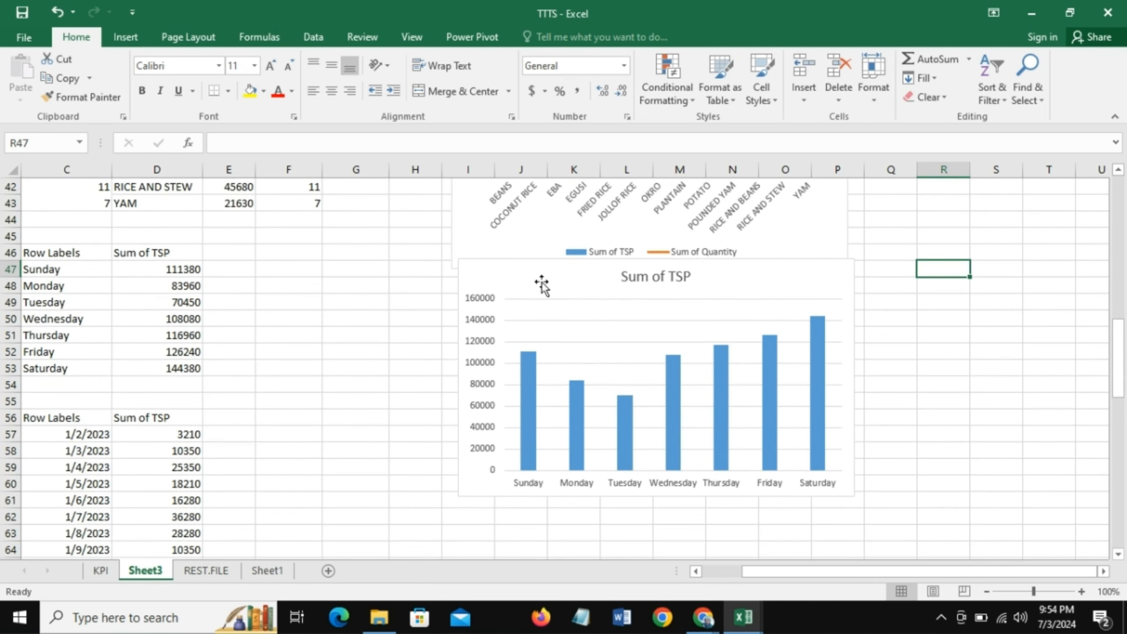
pyautogui.click(515, 272)
pyautogui.moveTo(549, 305)
pyautogui.mouseDown()
pyautogui.moveTo(536, 330)
pyautogui.moveTo(558, 321)
pyautogui.mouseUp()
# - Change the title of the weekday Sum of TSP column chart to "Total Sales per Day"
pyautogui.click(681, 319)
pyautogui.click(682, 319)
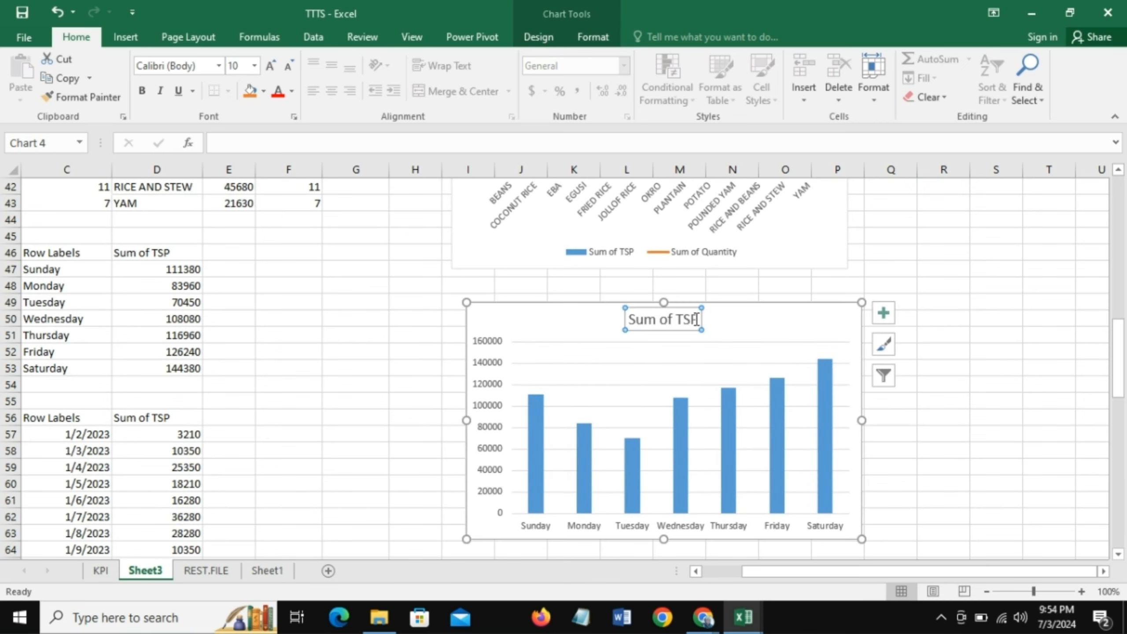
pyautogui.moveTo(701, 320); pyautogui.dragTo(632, 319)
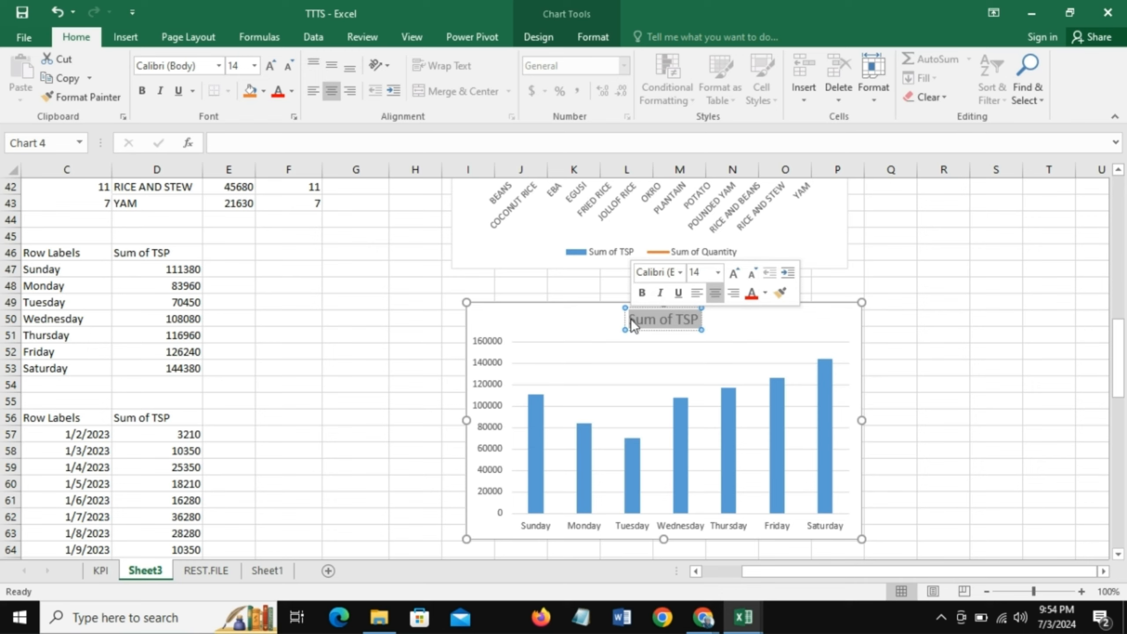
pyautogui.write('To')
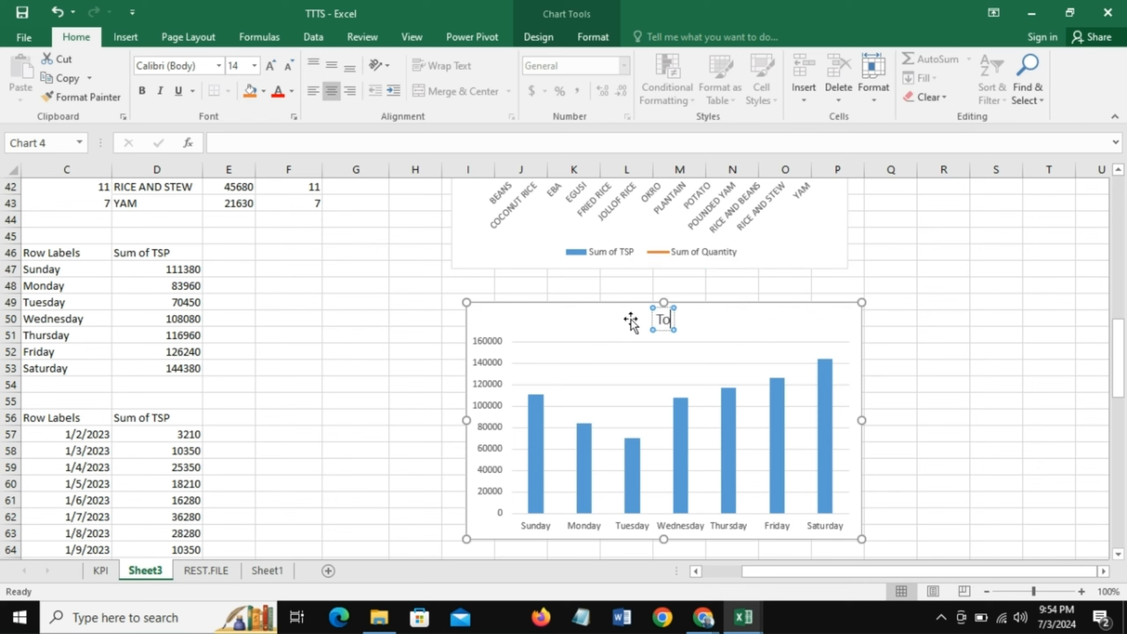
pyautogui.write('tal Sales')
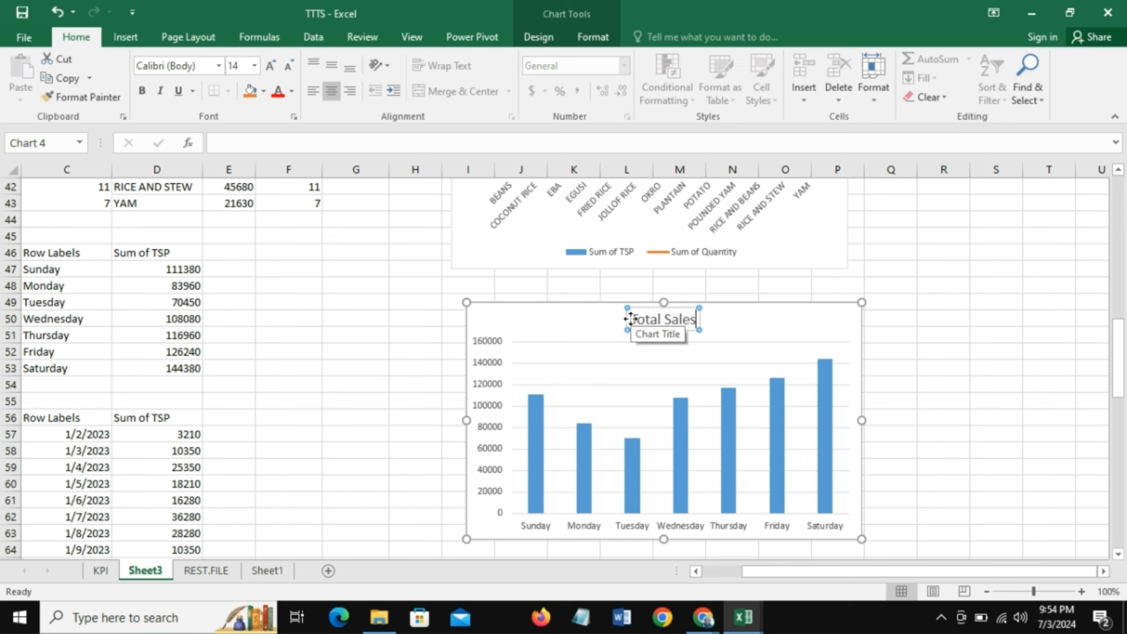
pyautogui.write(' per Day')
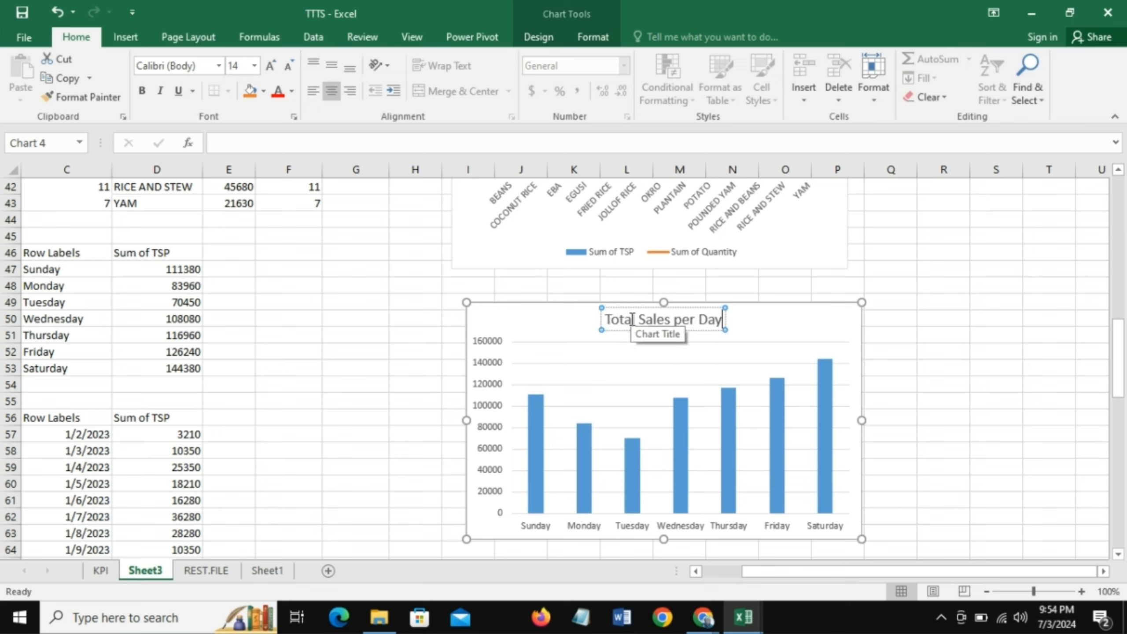
pyautogui.click(745, 331)
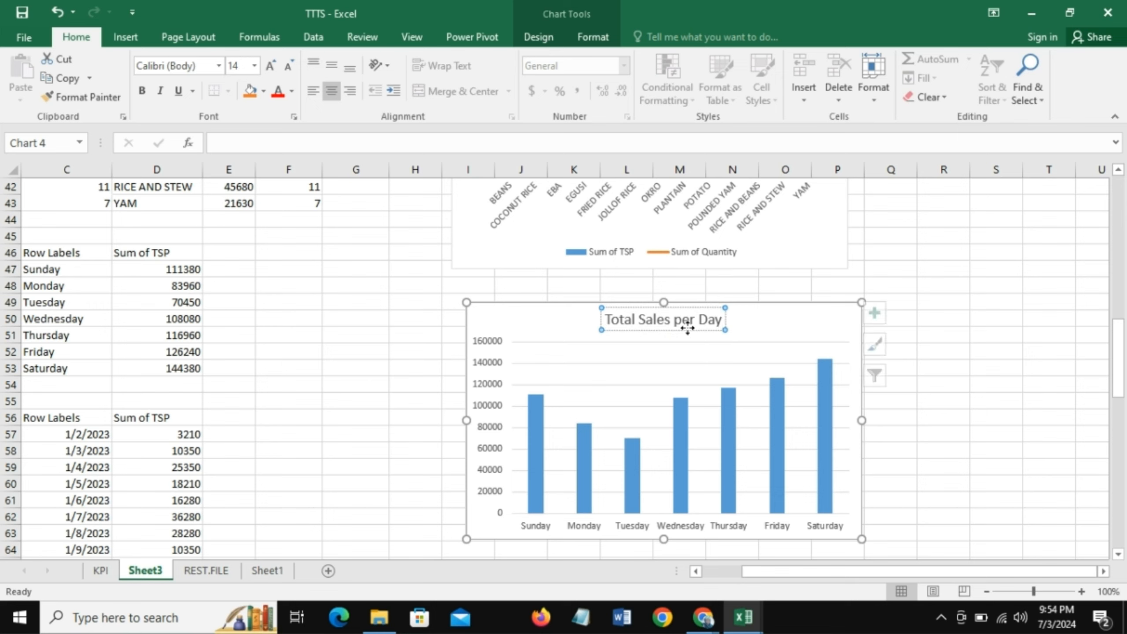
# - Place the "Total Sales per Day" title in the upper-left corner of its chart
pyautogui.click(682, 326)
pyautogui.moveTo(679, 321); pyautogui.dragTo(601, 332)
pyautogui.click(749, 339)
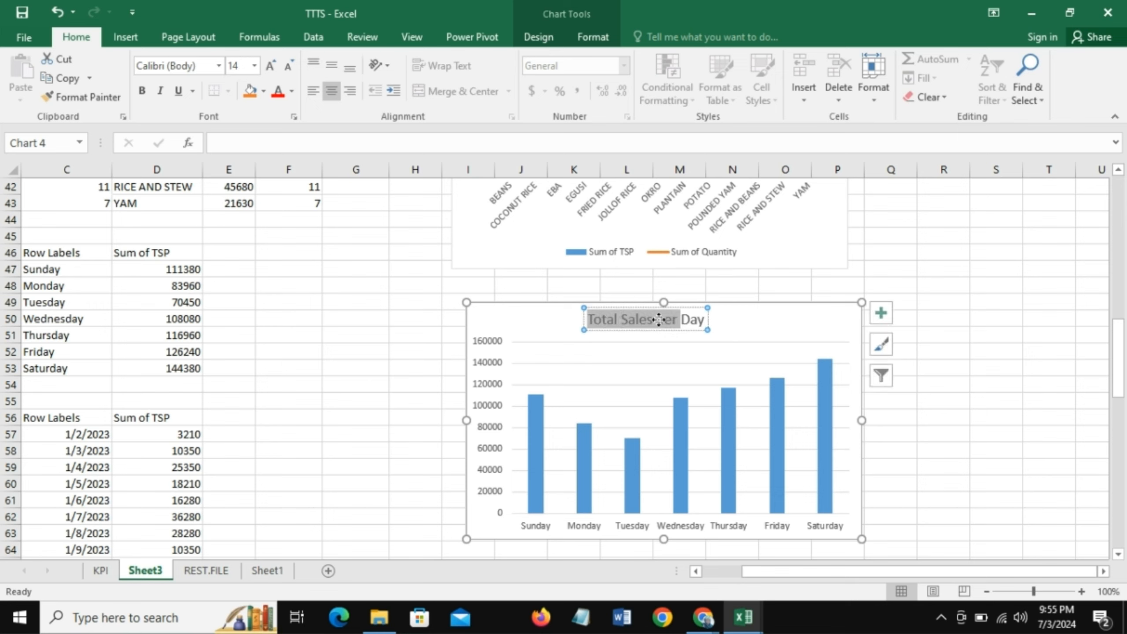
pyautogui.click(658, 318)
pyautogui.moveTo(658, 330); pyautogui.dragTo(544, 328)
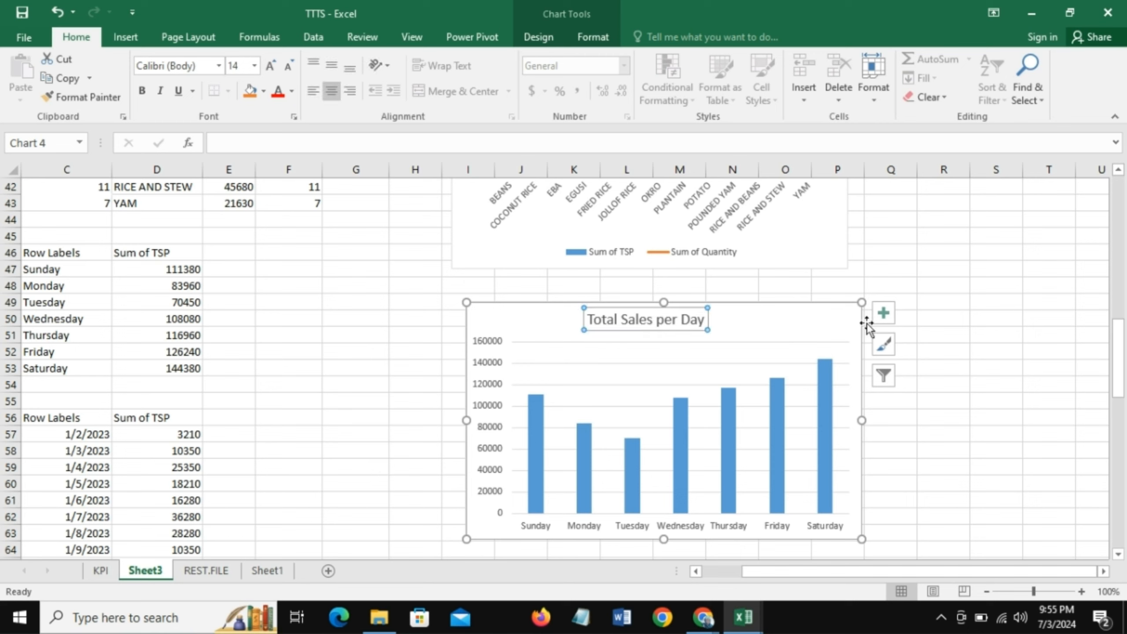
# - Add data labels to the Total Sales per Day chart and remove its gridlines and primary vertical axis
pyautogui.click(892, 311)
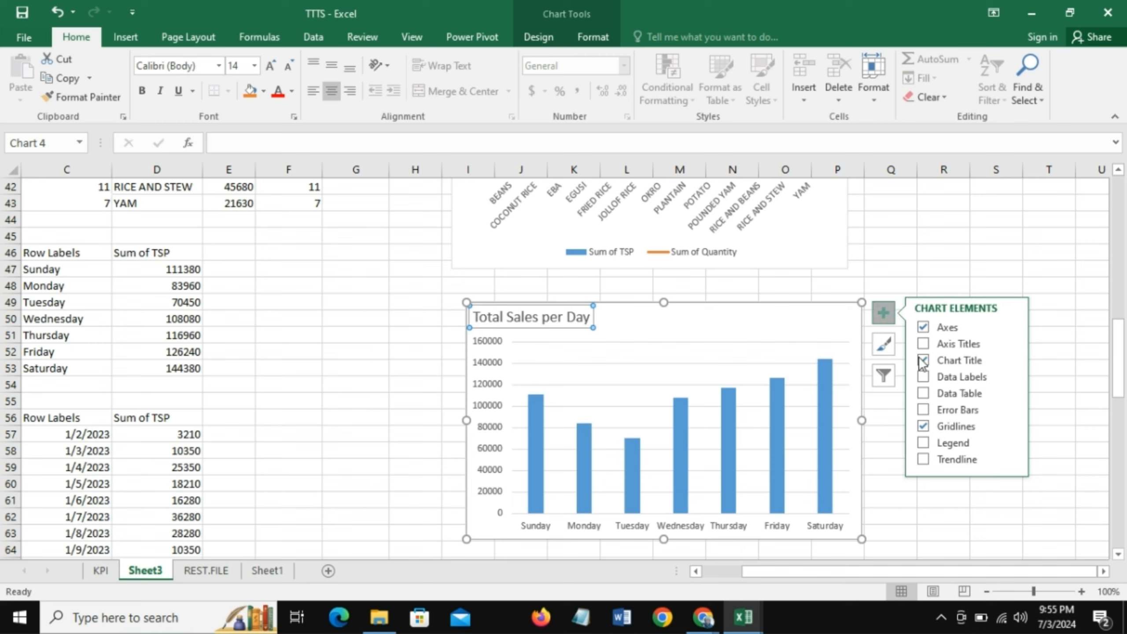
pyautogui.click(923, 376)
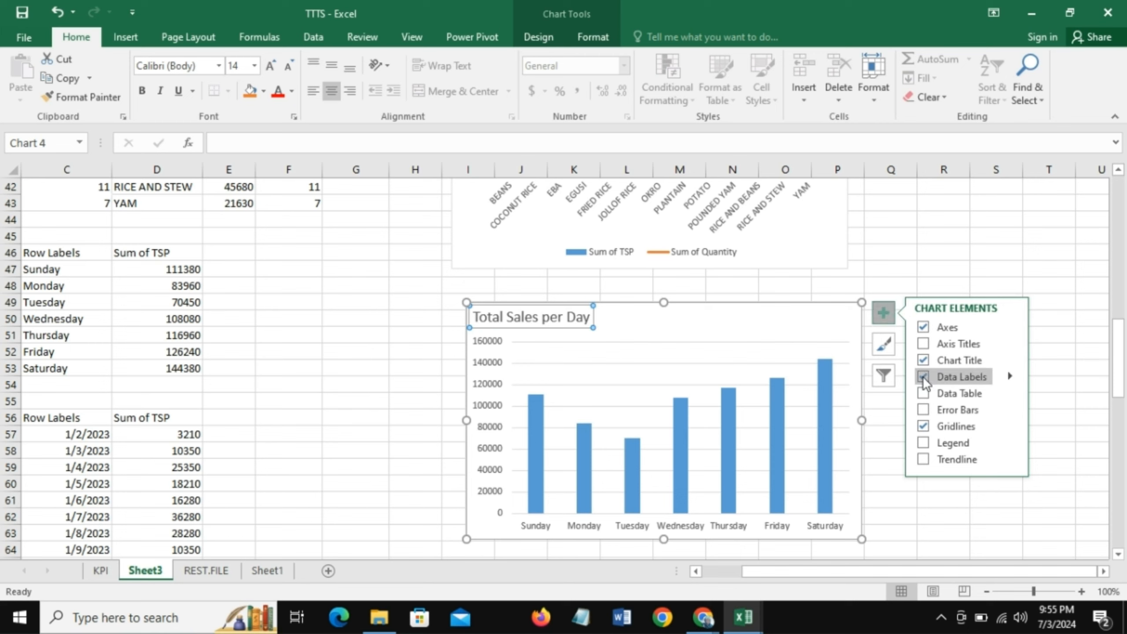
pyautogui.click(923, 426)
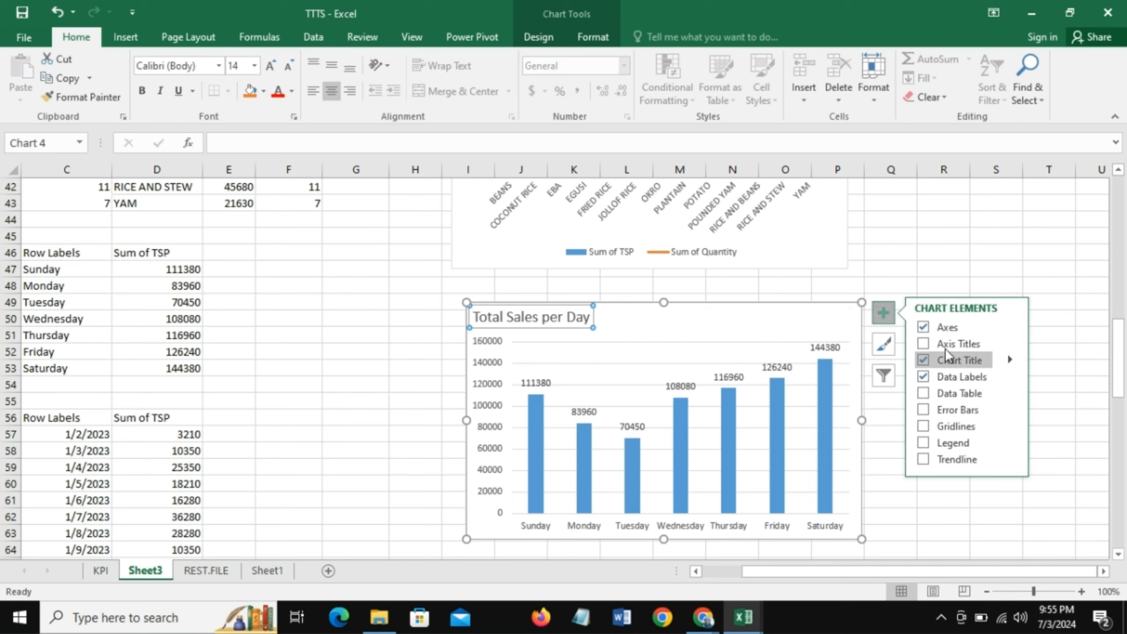
pyautogui.click(1010, 328)
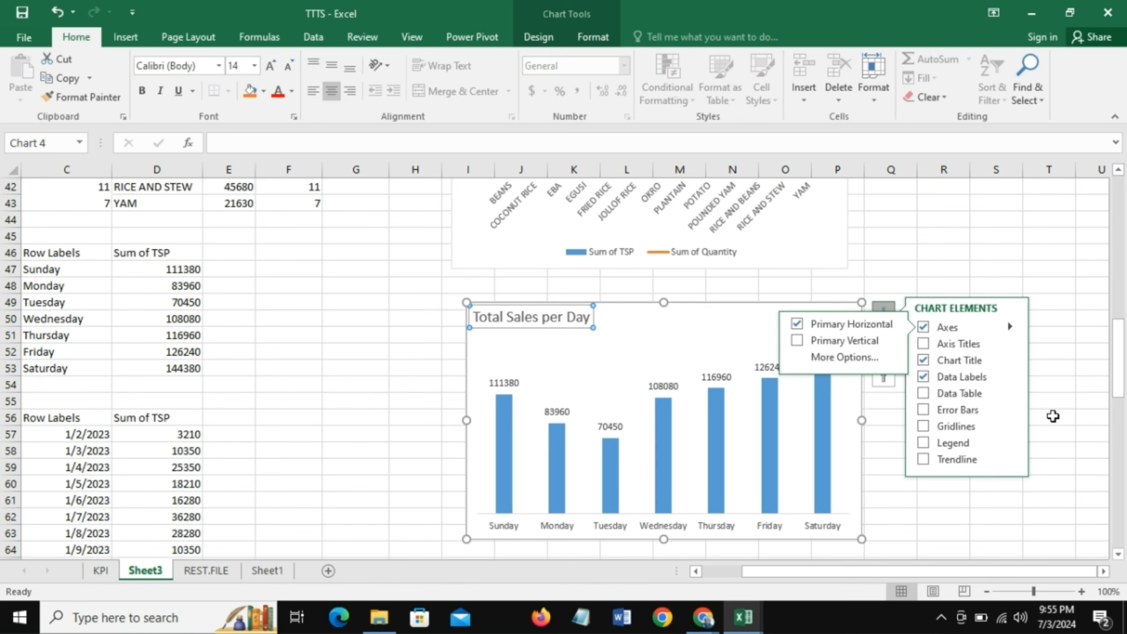
pyautogui.click(1053, 416)
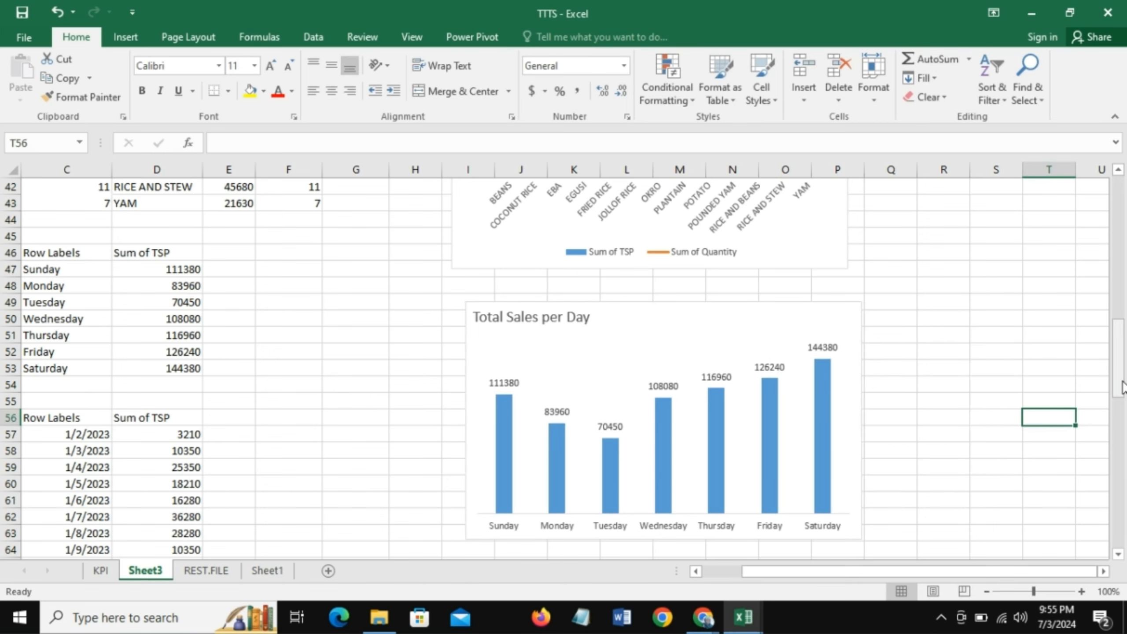
# - Title the daily Sum of TSP line chart "Sales Over Time" and place the title in the chart's upper-left corner
pyautogui.moveTo(1123, 386); pyautogui.dragTo(1120, 466)
pyautogui.click(323, 247)
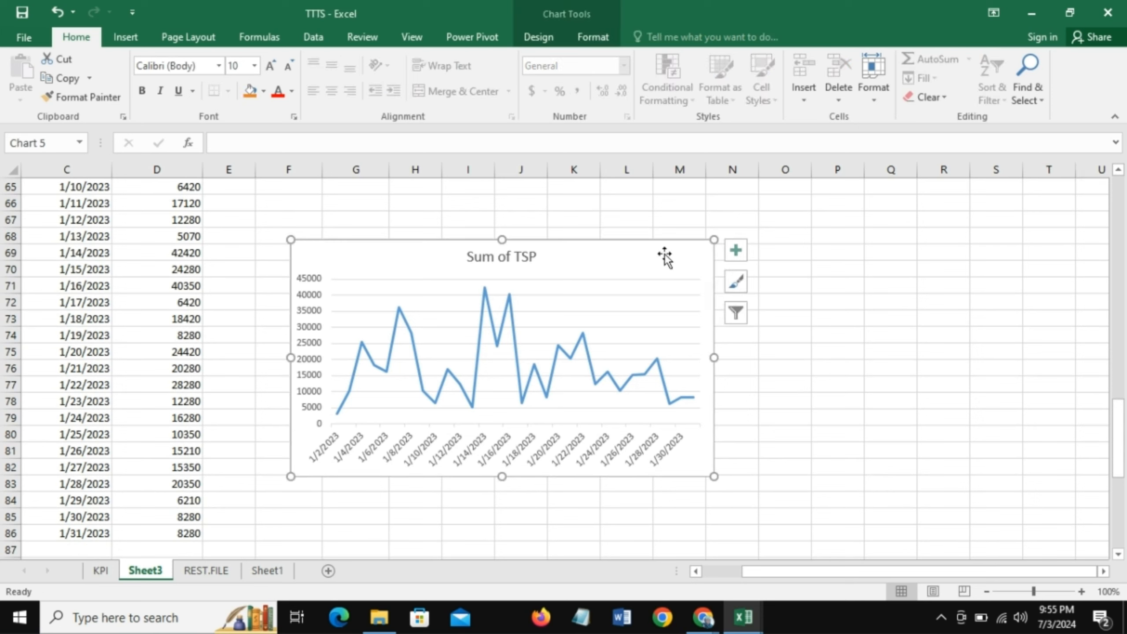
pyautogui.click(535, 257)
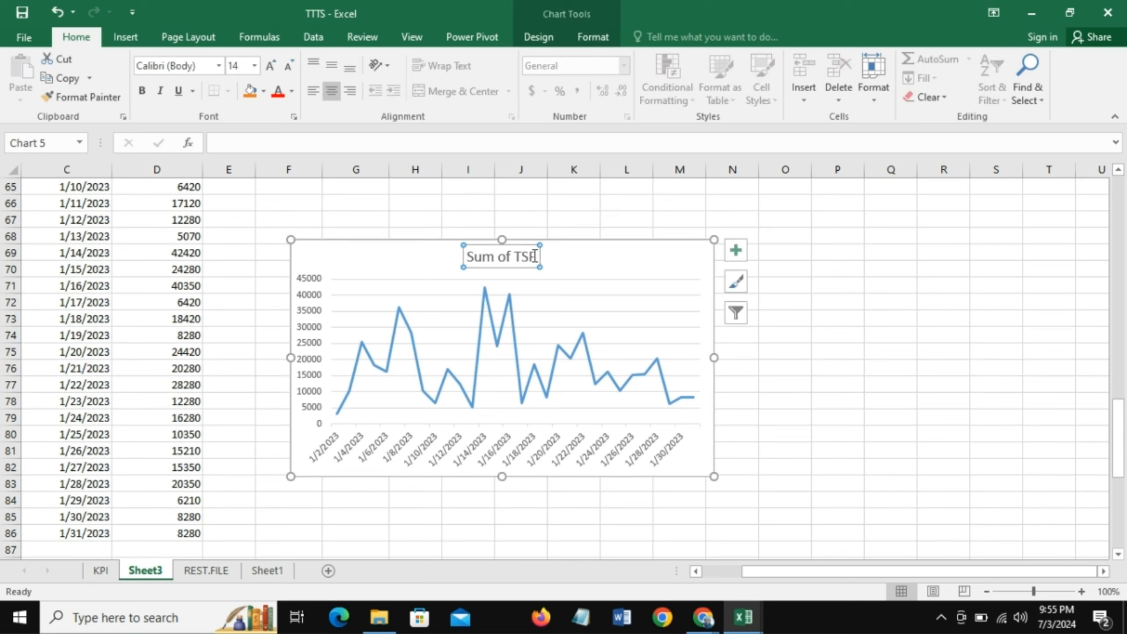
pyautogui.moveTo(535, 256); pyautogui.dragTo(473, 257)
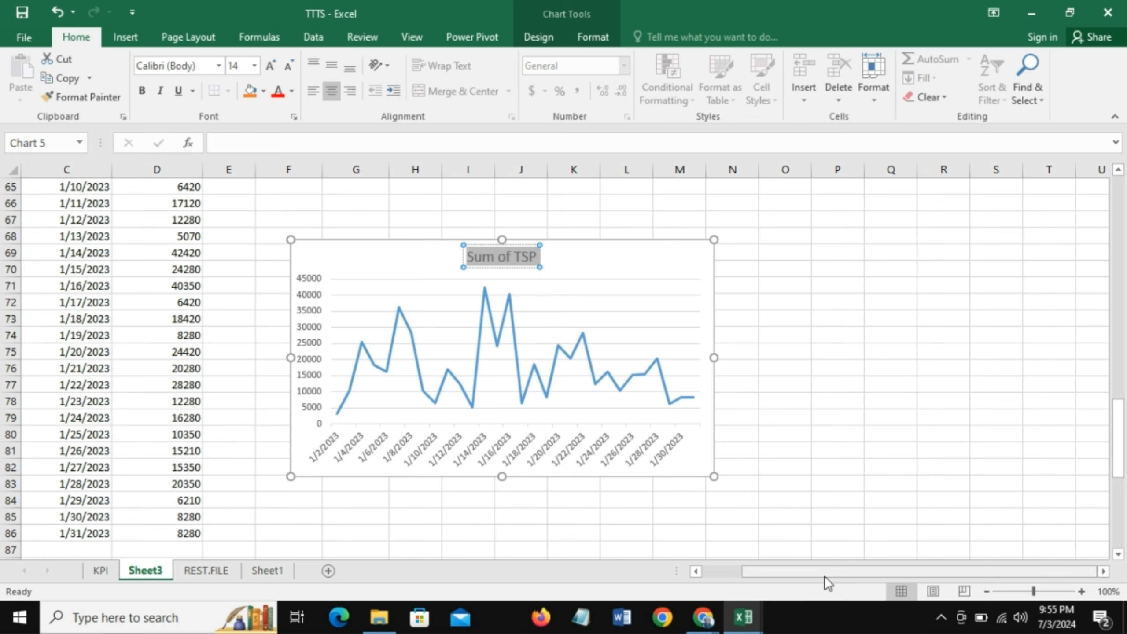
pyautogui.write('Sales')
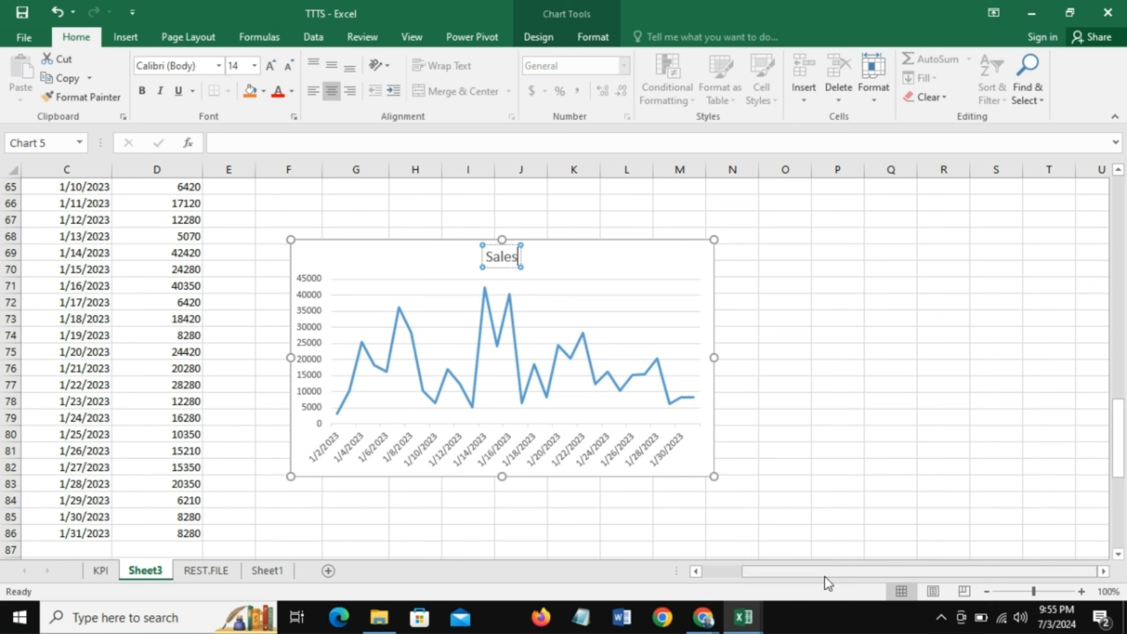
pyautogui.write(' Over T')
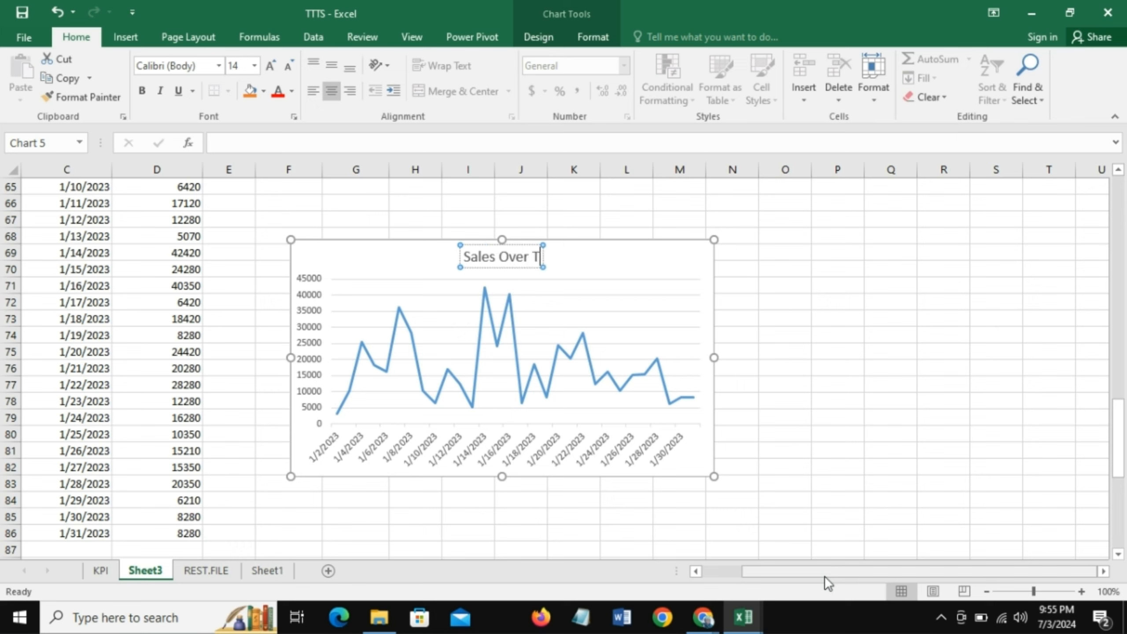
pyautogui.write('ime')
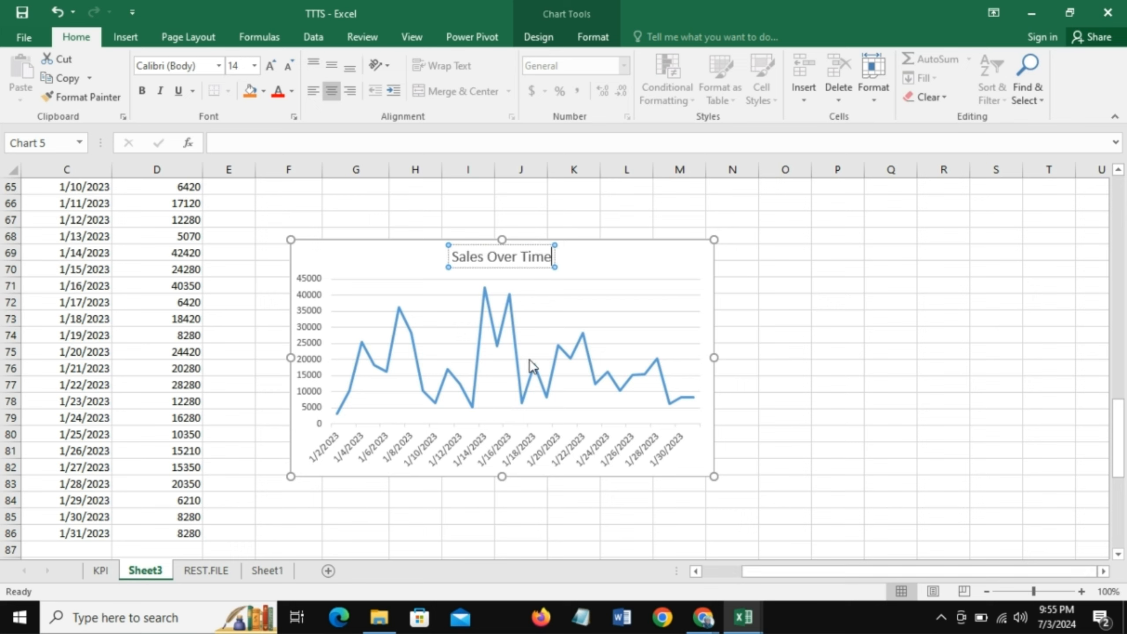
pyautogui.moveTo(515, 267); pyautogui.dragTo(345, 253)
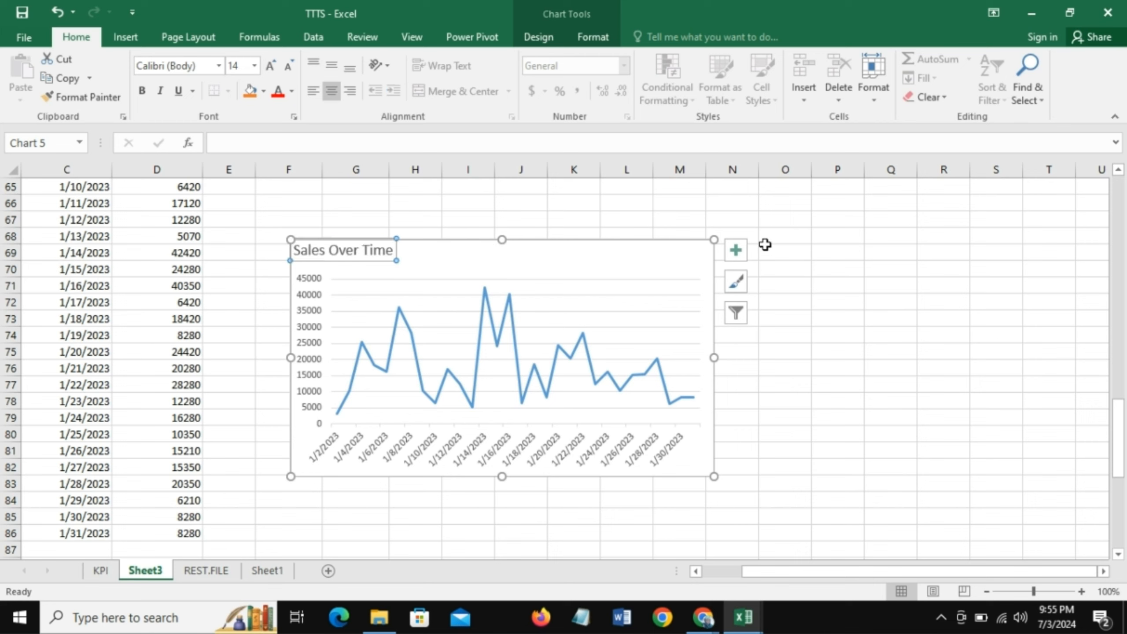
# - Remove the primary vertical axis and the gridlines from the Sales Over Time line chart
pyautogui.click(737, 251)
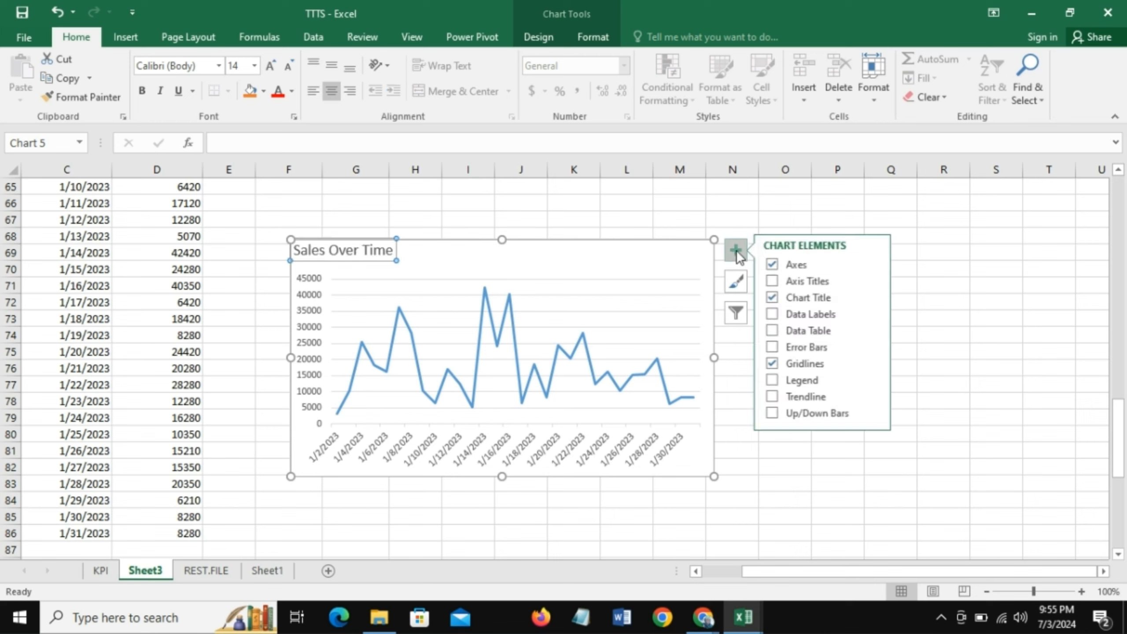
pyautogui.click(875, 263)
pyautogui.click(876, 263)
pyautogui.click(875, 263)
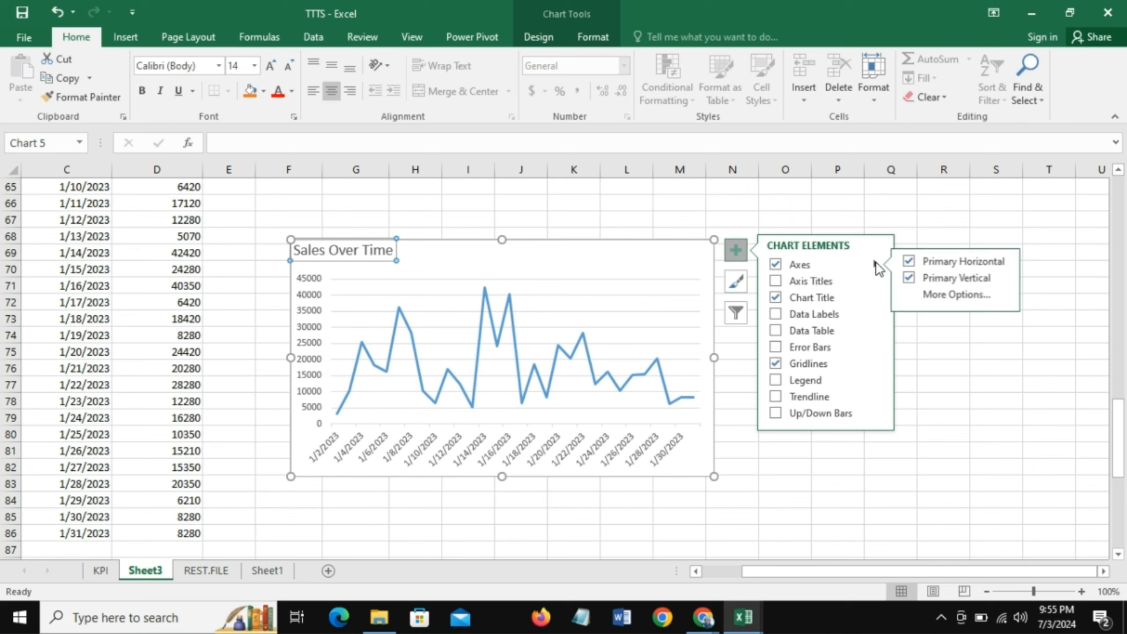
pyautogui.click(910, 277)
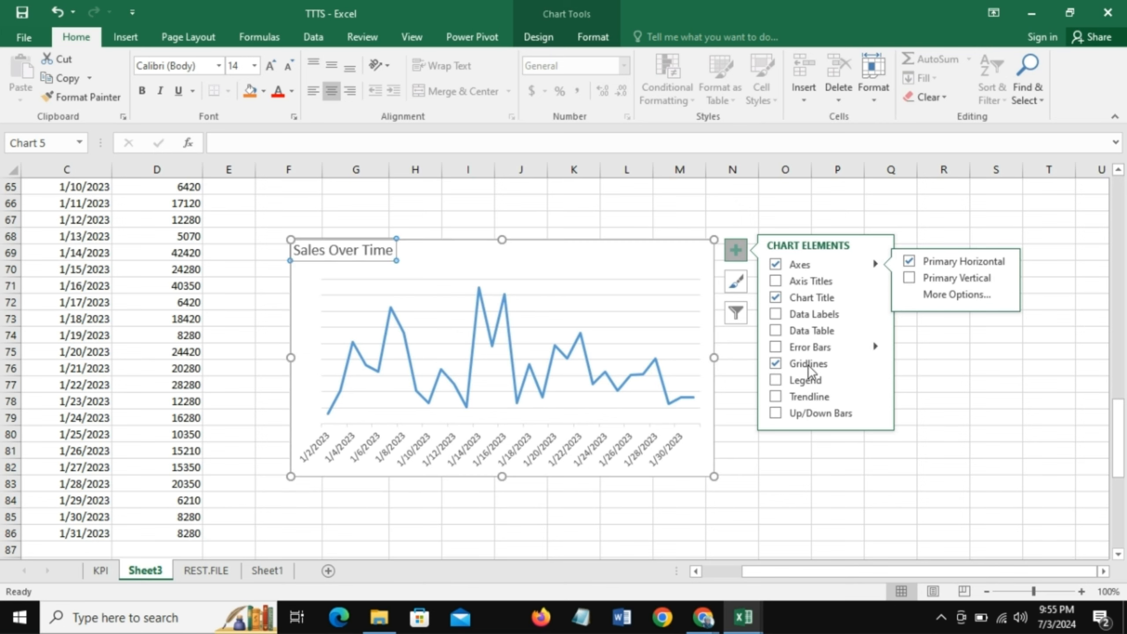
pyautogui.click(776, 363)
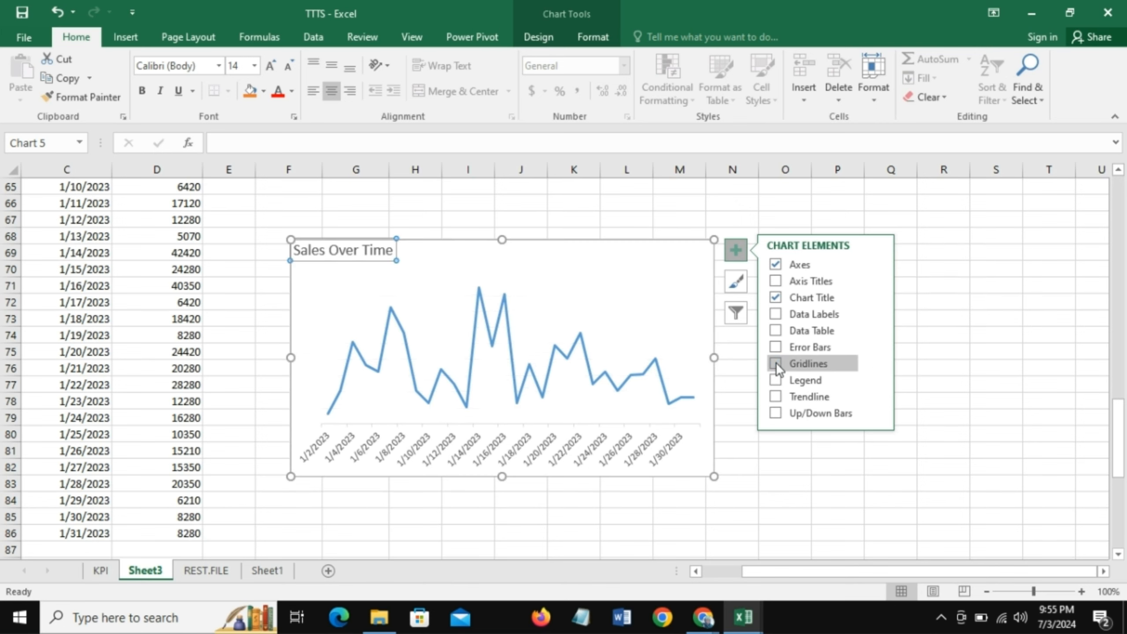
pyautogui.click(932, 336)
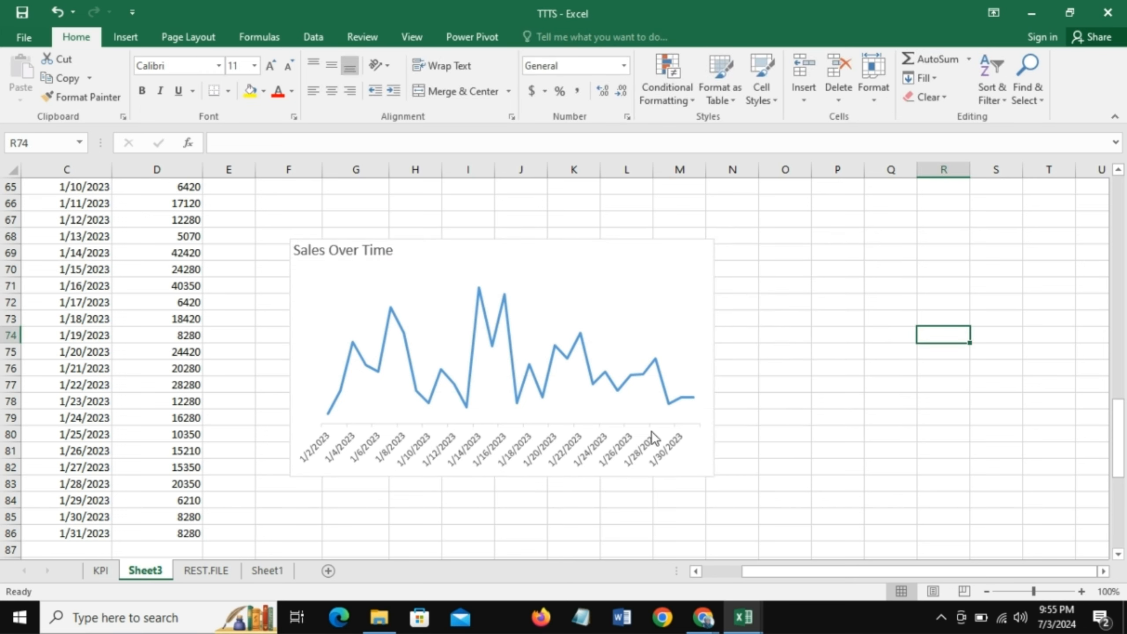
pyautogui.click(436, 241)
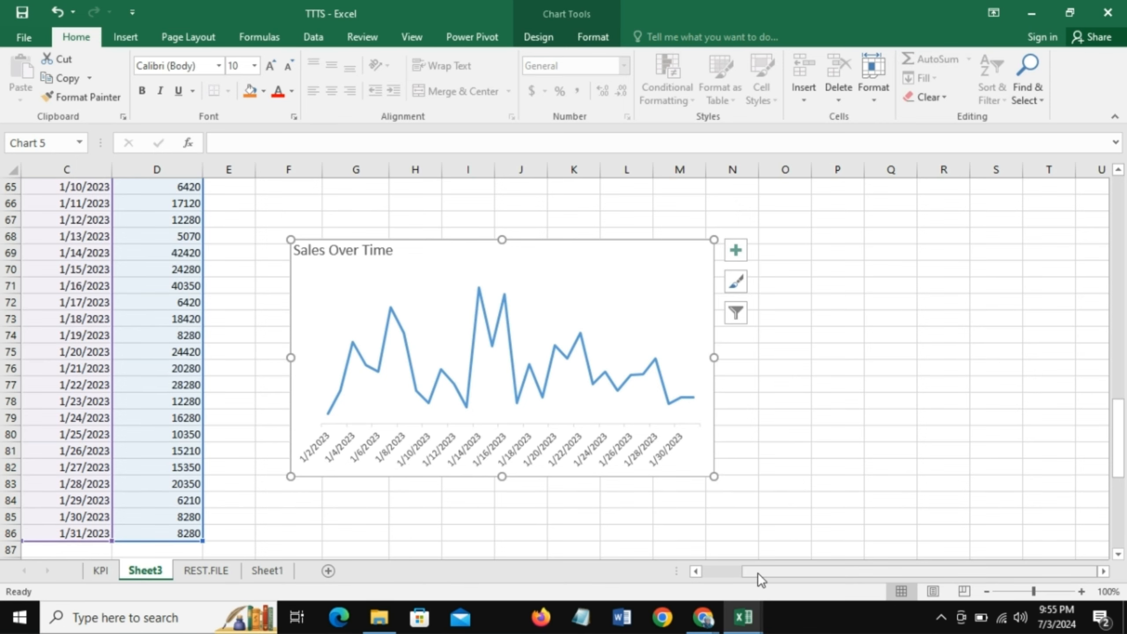
pyautogui.moveTo(757, 573); pyautogui.dragTo(709, 570)
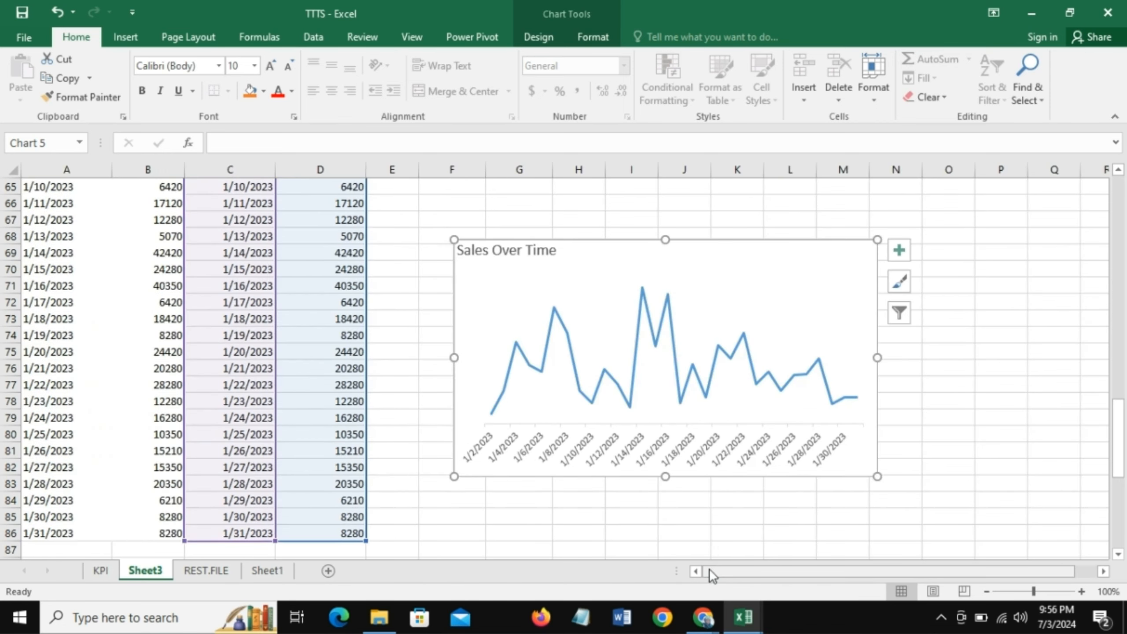
pyautogui.moveTo(1123, 475); pyautogui.dragTo(1123, 429)
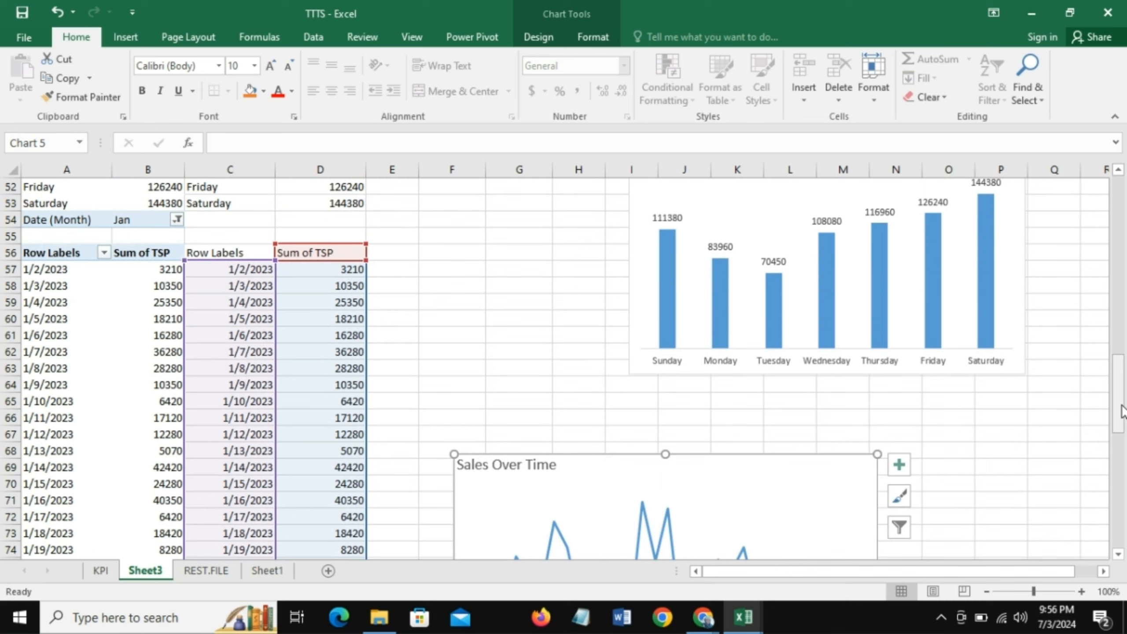
pyautogui.moveTo(1123, 411); pyautogui.dragTo(1118, 238)
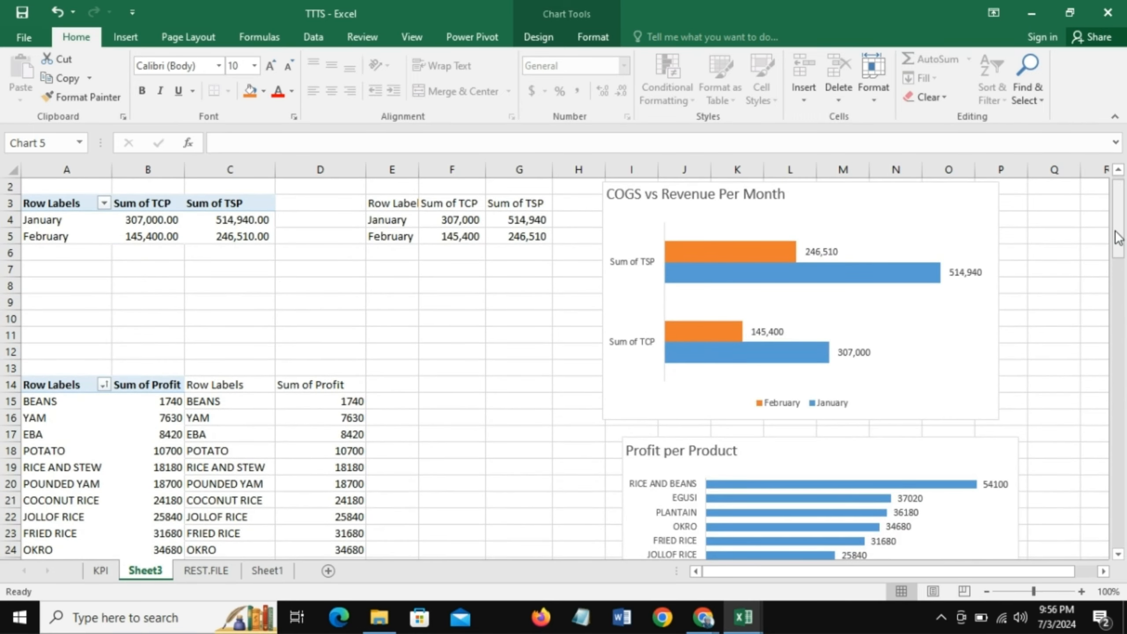